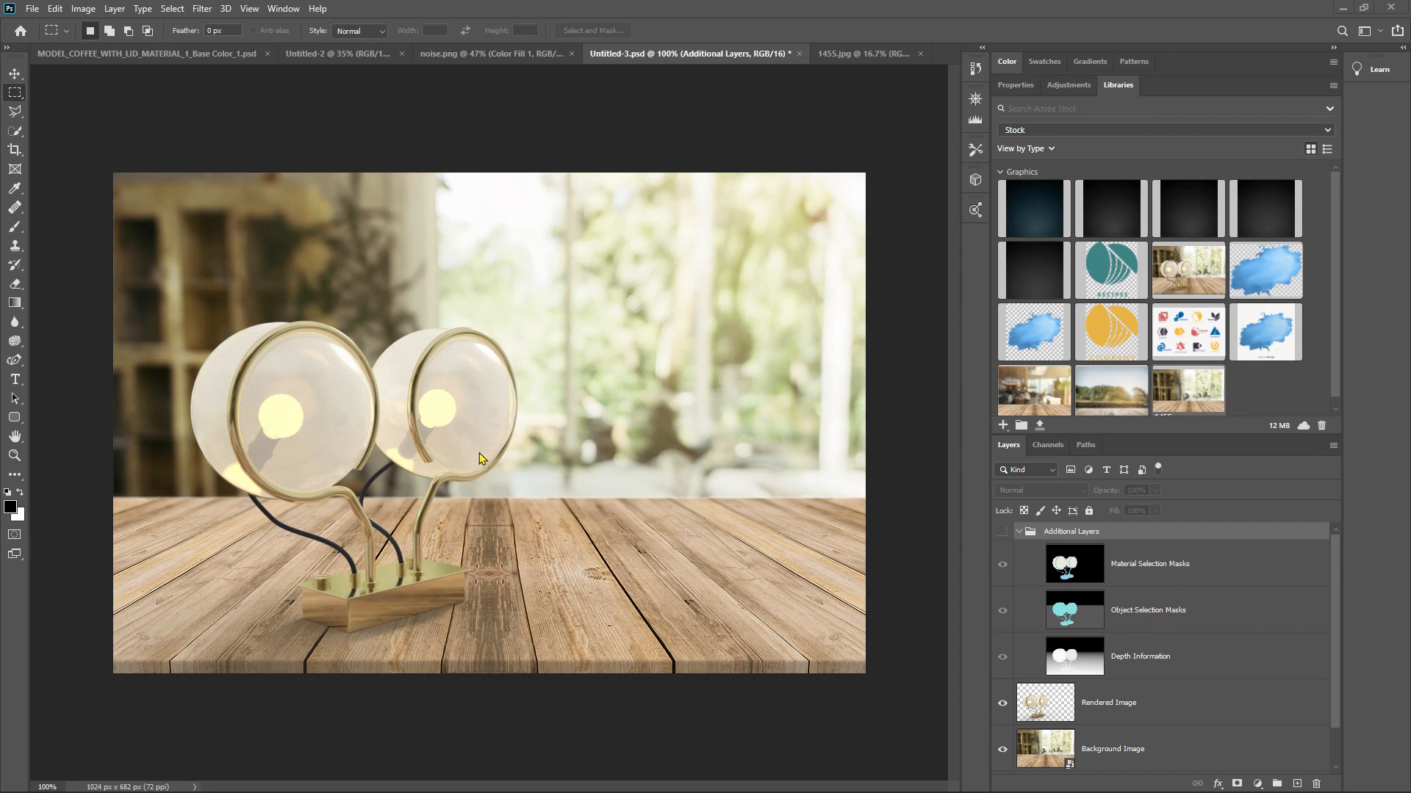
- Show the Additional Layers group, inspect its material, object and depth layers individually, and hide the group again
click(1004, 536)
click(1001, 563)
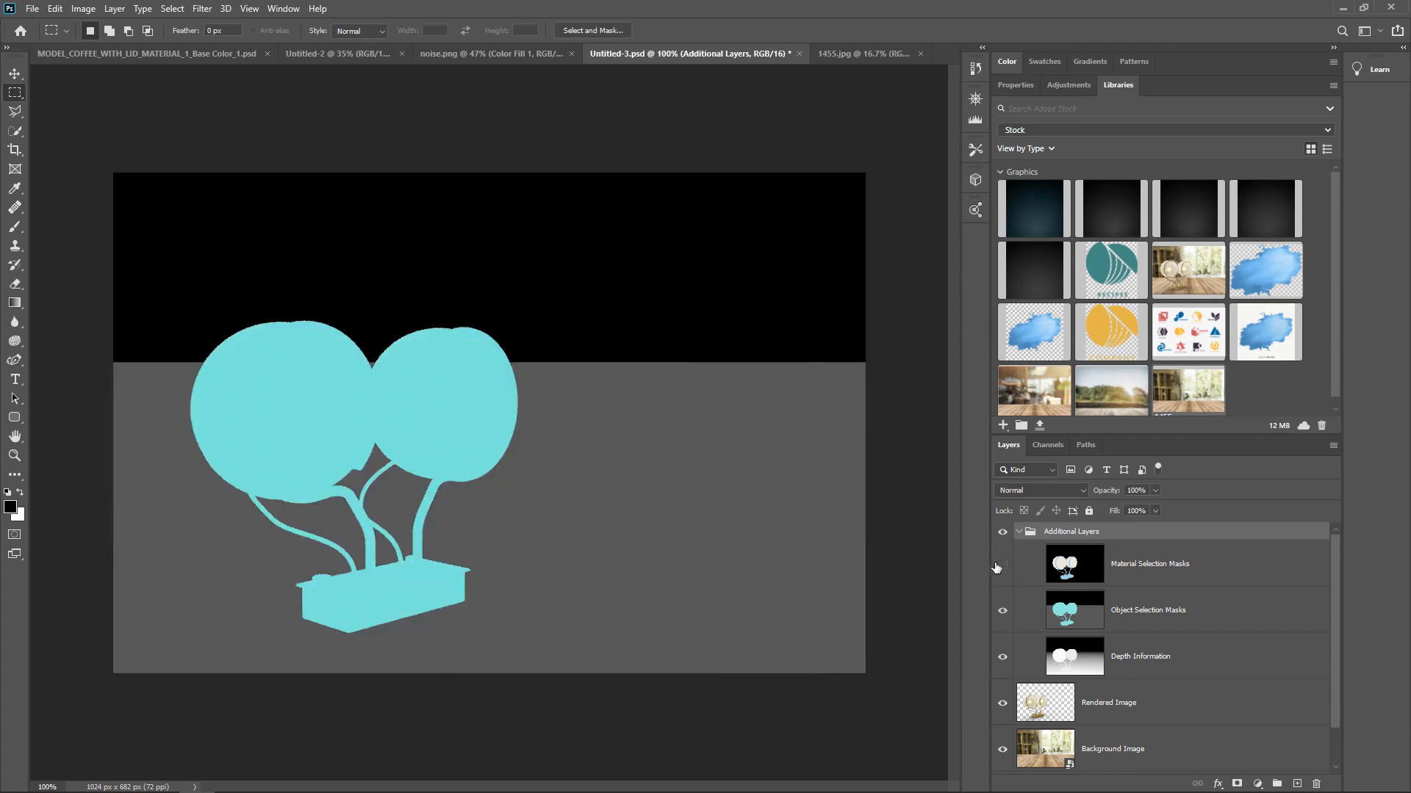
click(1001, 611)
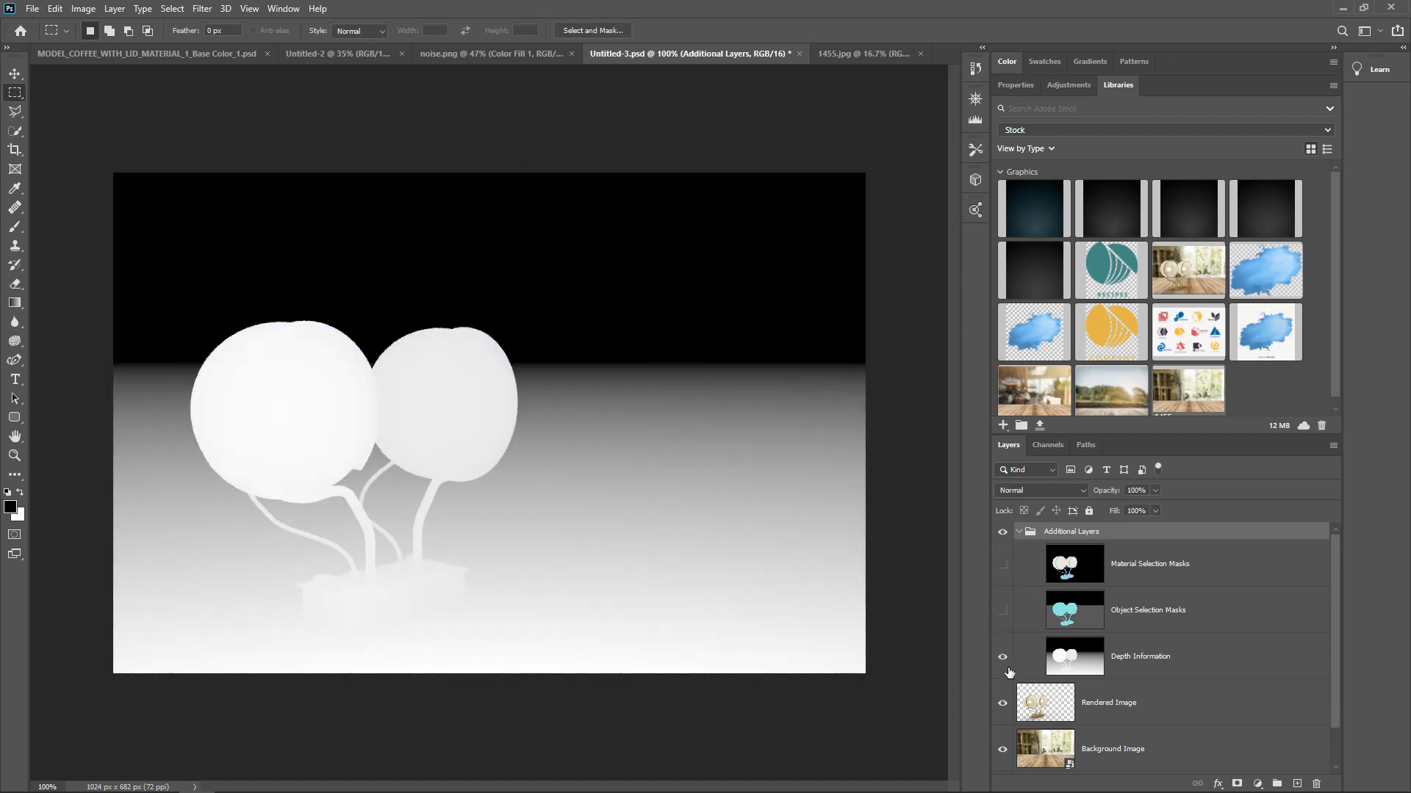
click(1001, 611)
click(1002, 563)
scroll(1031, 559, down, 1)
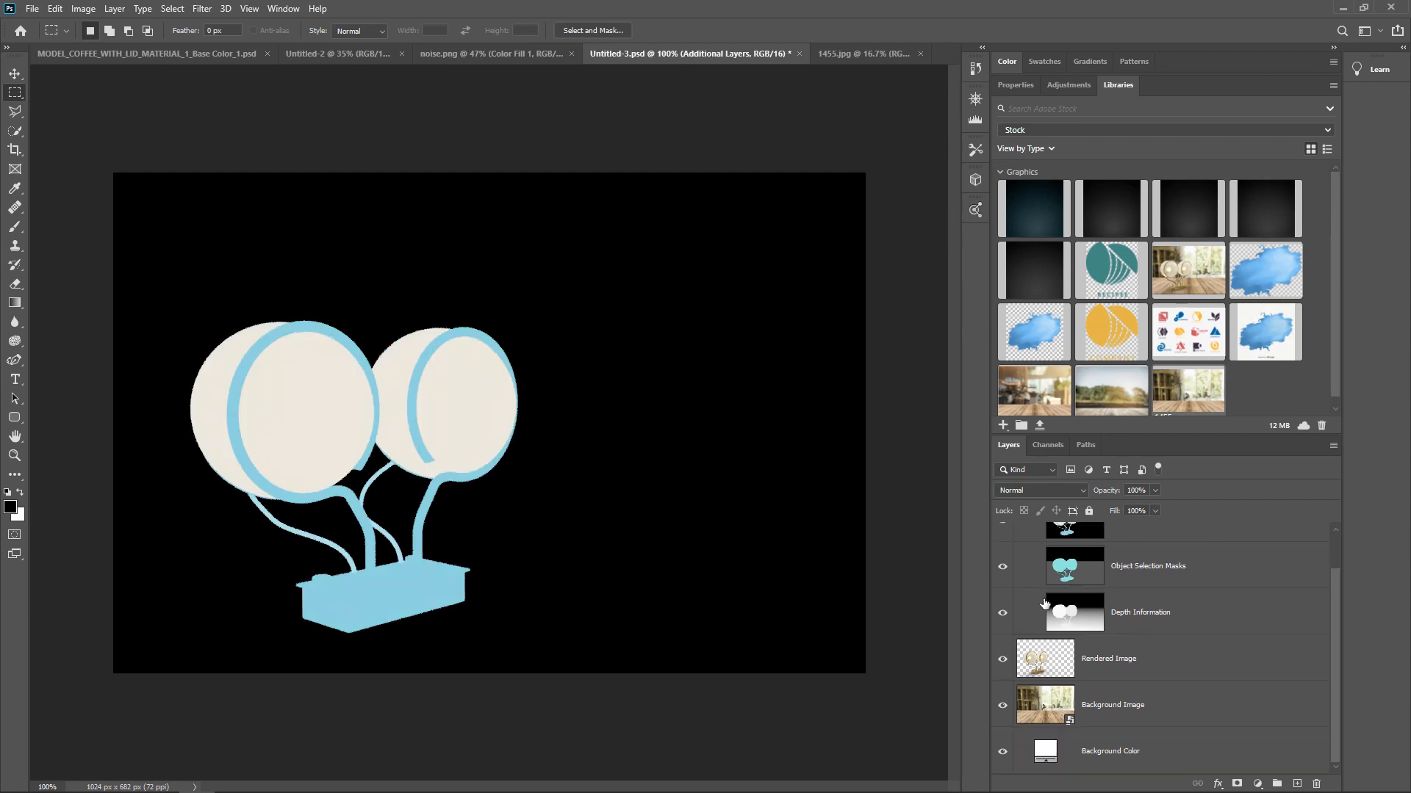
scroll(1011, 602, up, 1)
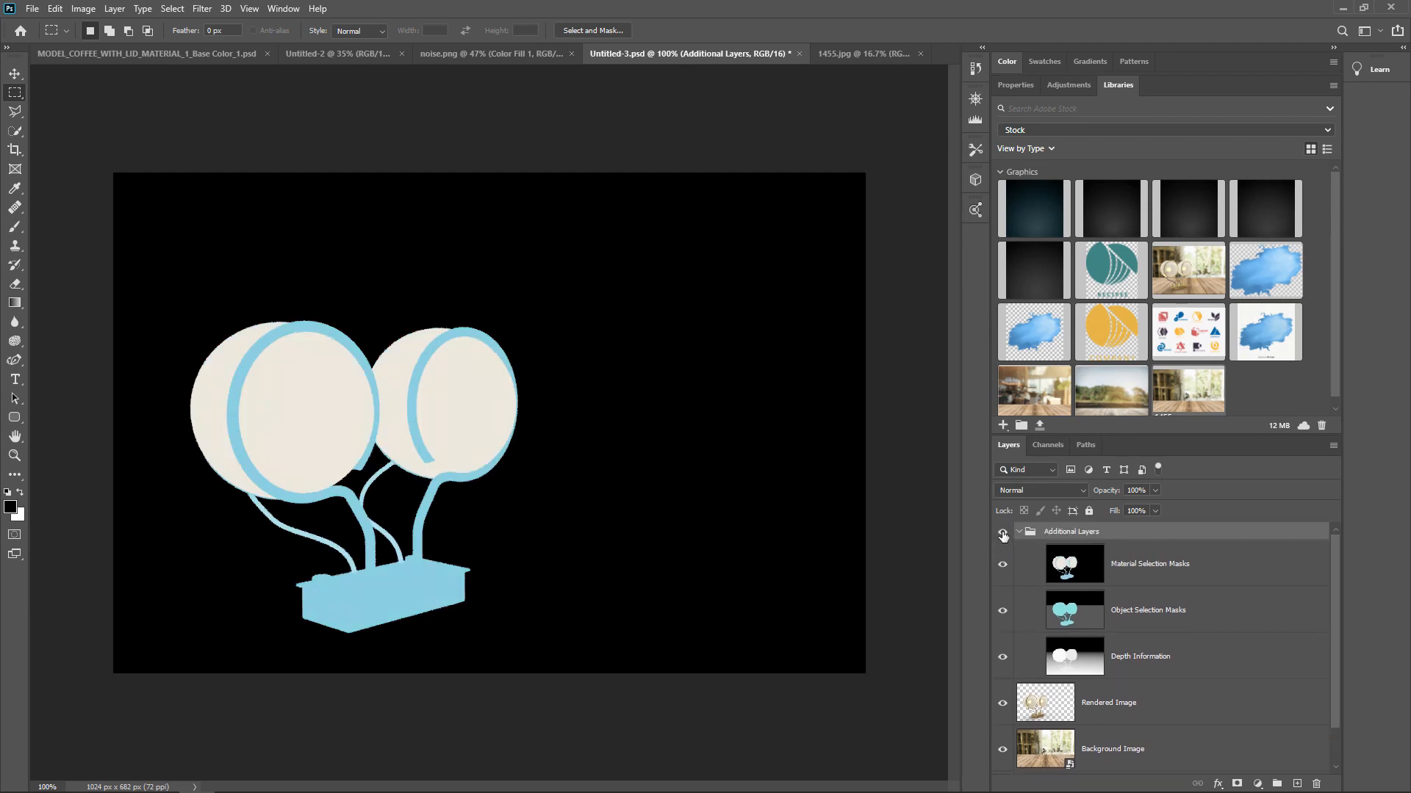
click(1003, 531)
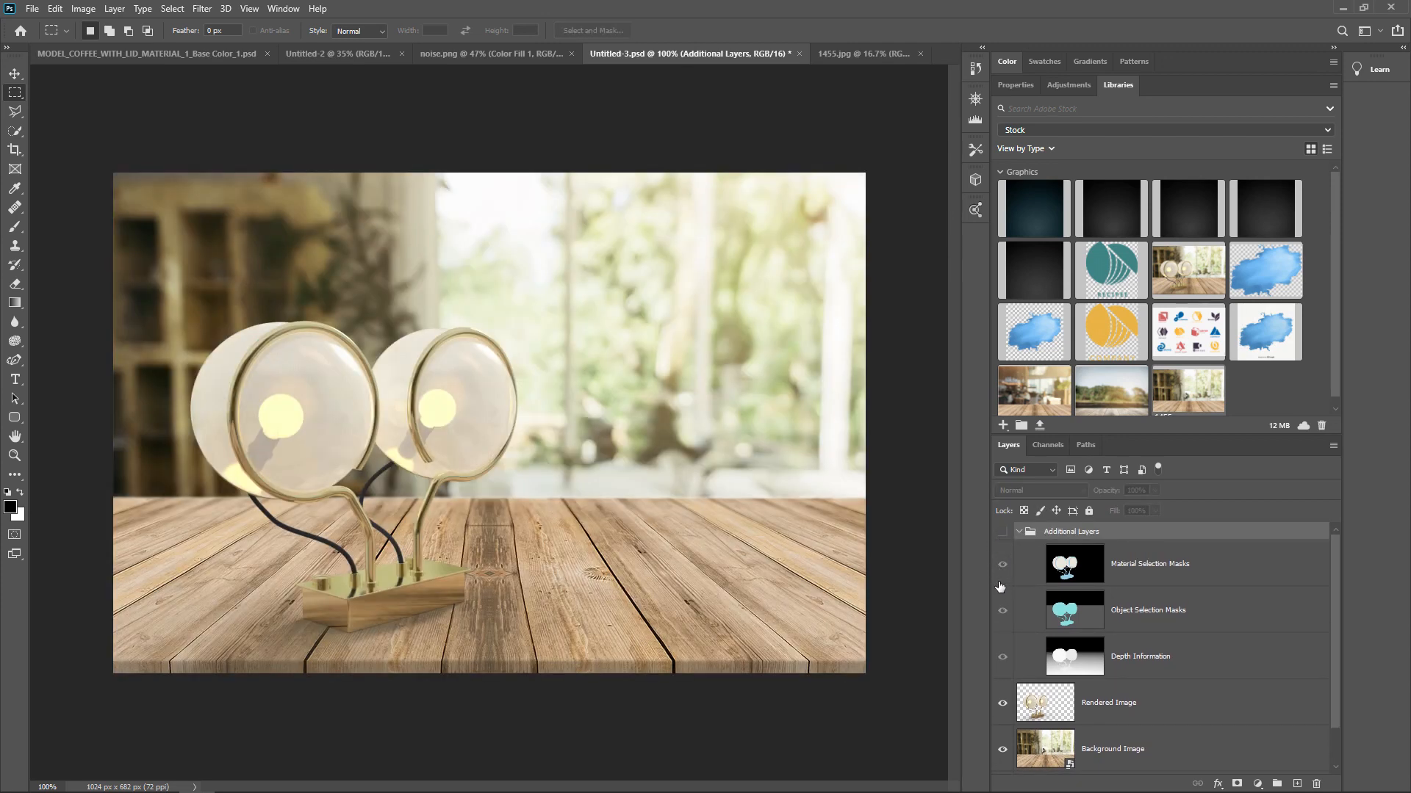
- Compare the material masks with the depth information in the Additional Layers group once more, leaving the group hidden and collapsed
click(1002, 531)
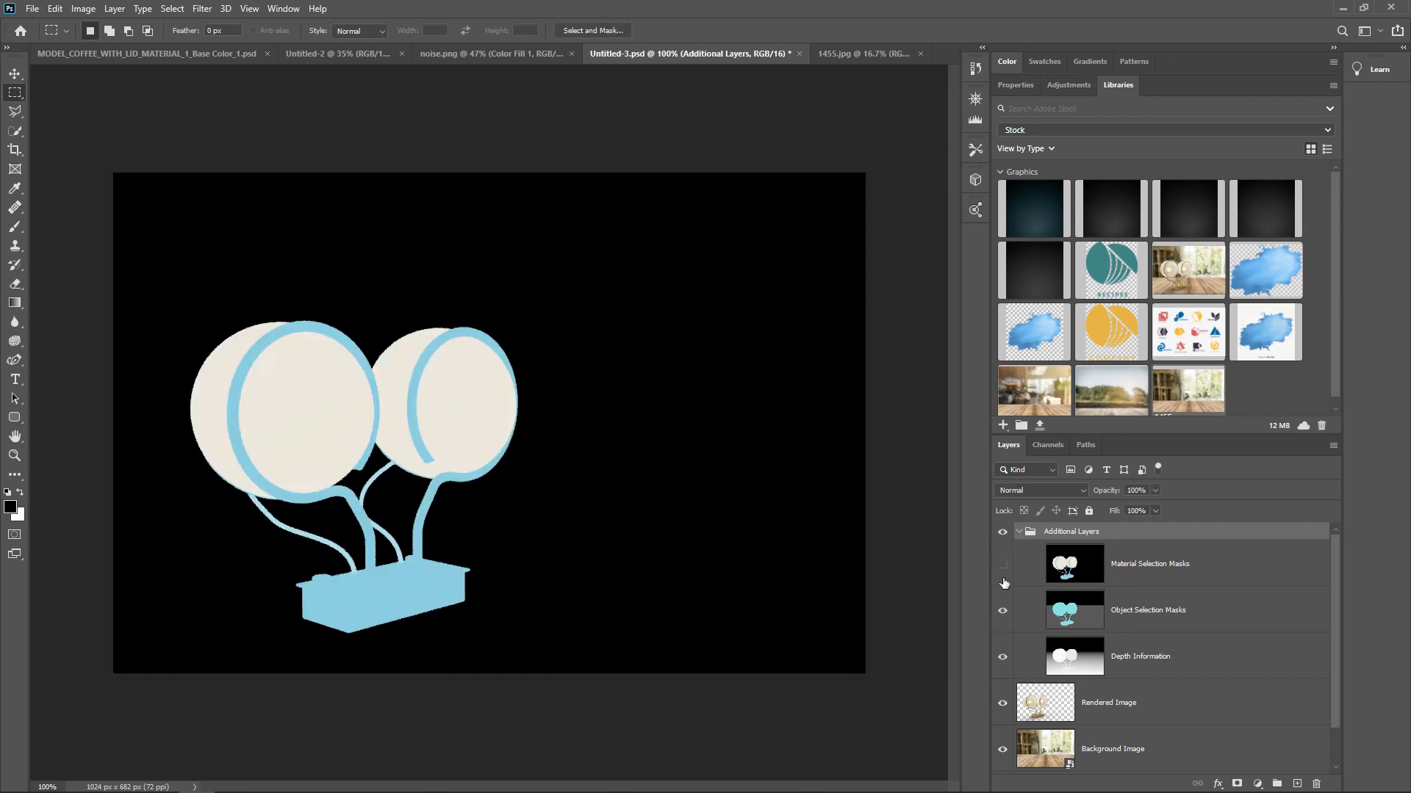
click(1002, 610)
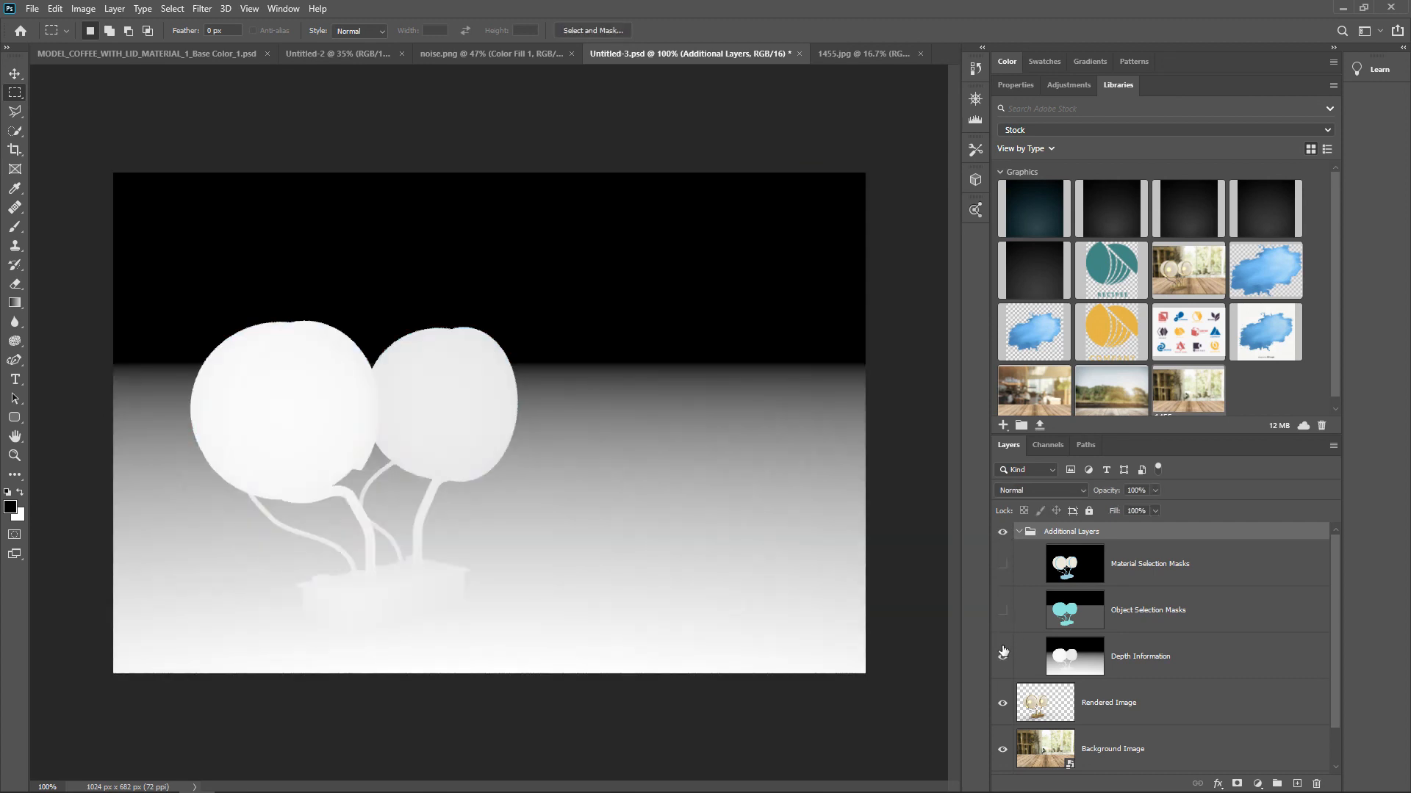
click(1002, 611)
click(1002, 564)
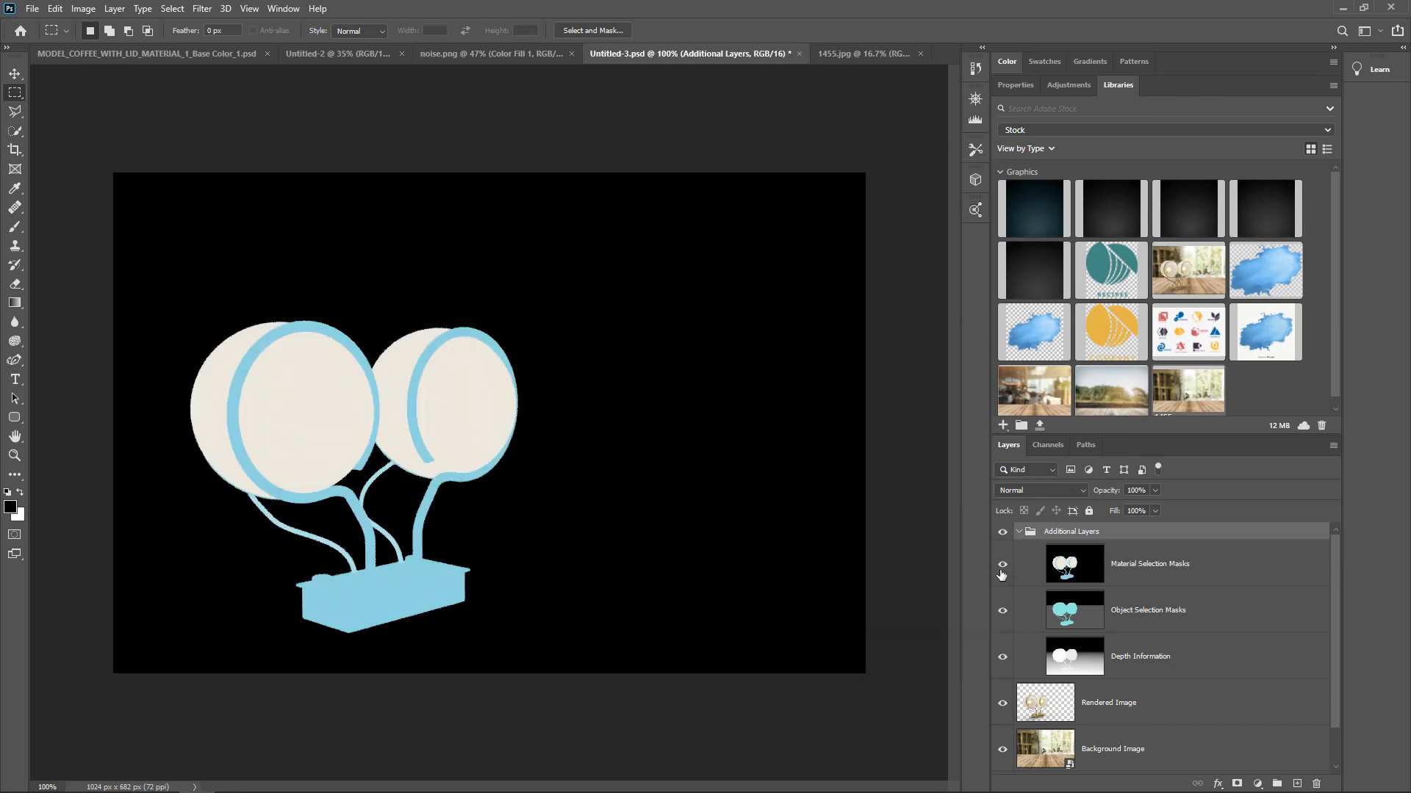
scroll(1001, 559, down, 2)
scroll(1002, 563, up, 2)
click(1002, 532)
click(1019, 532)
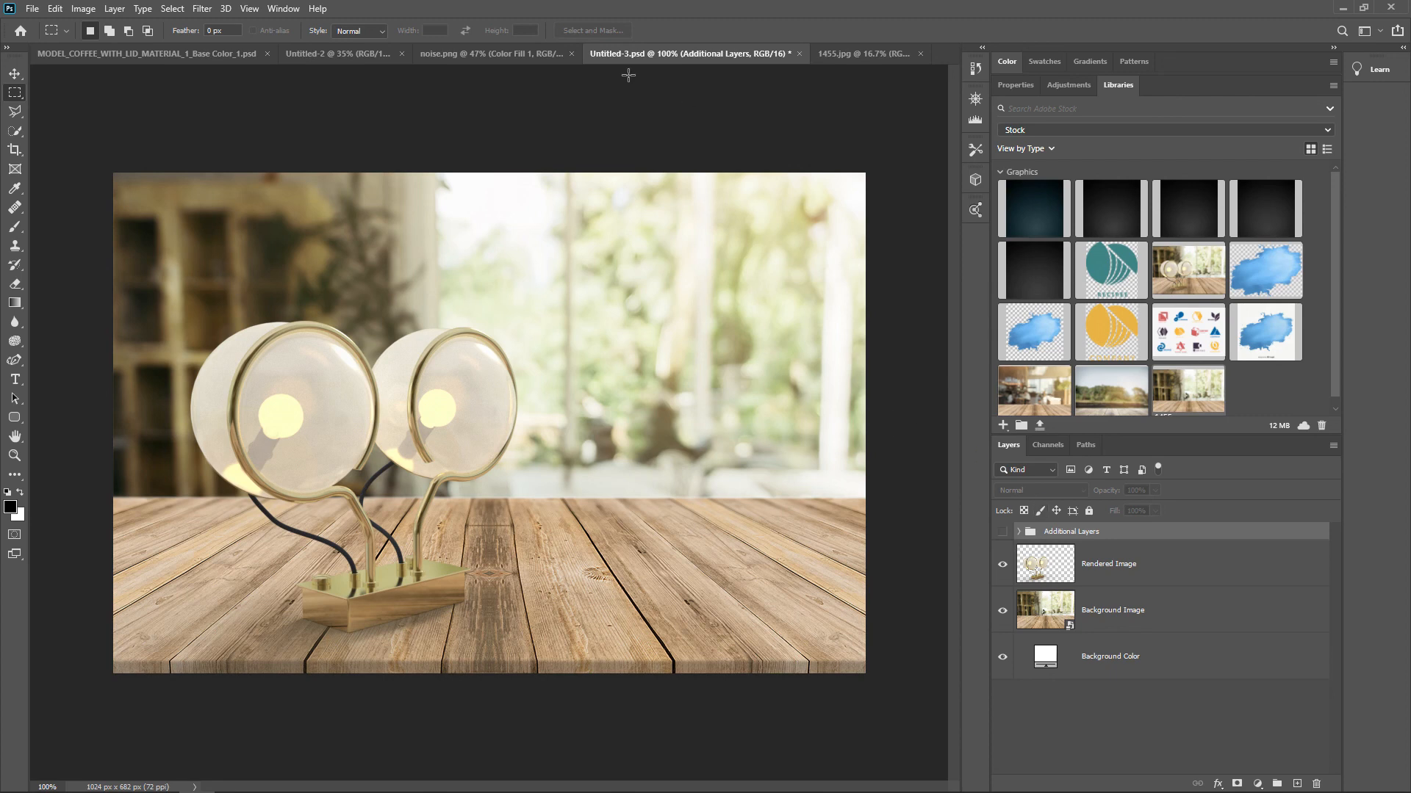
- Bring up the noise.png document and view the available 3D commands
click(836, 51)
click(503, 58)
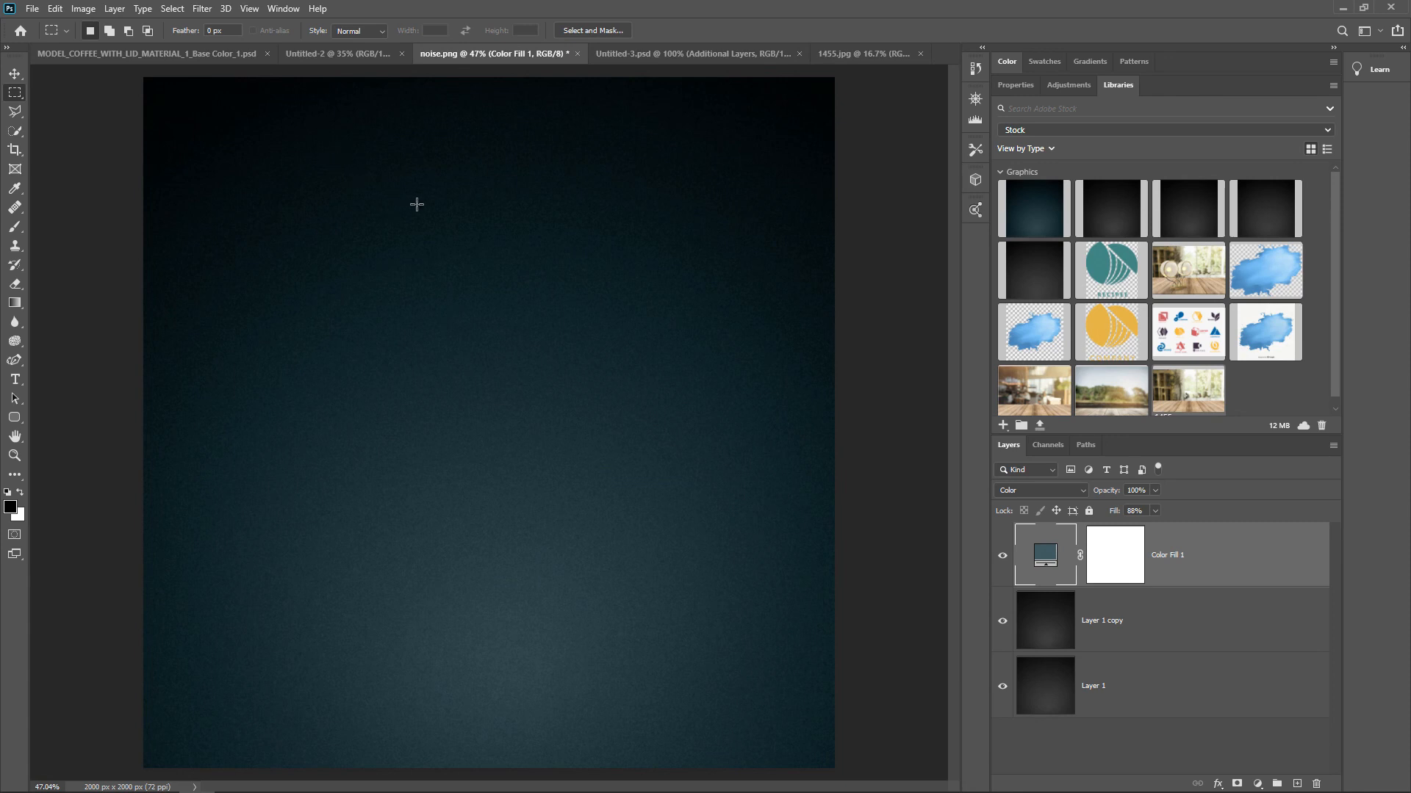
click(225, 8)
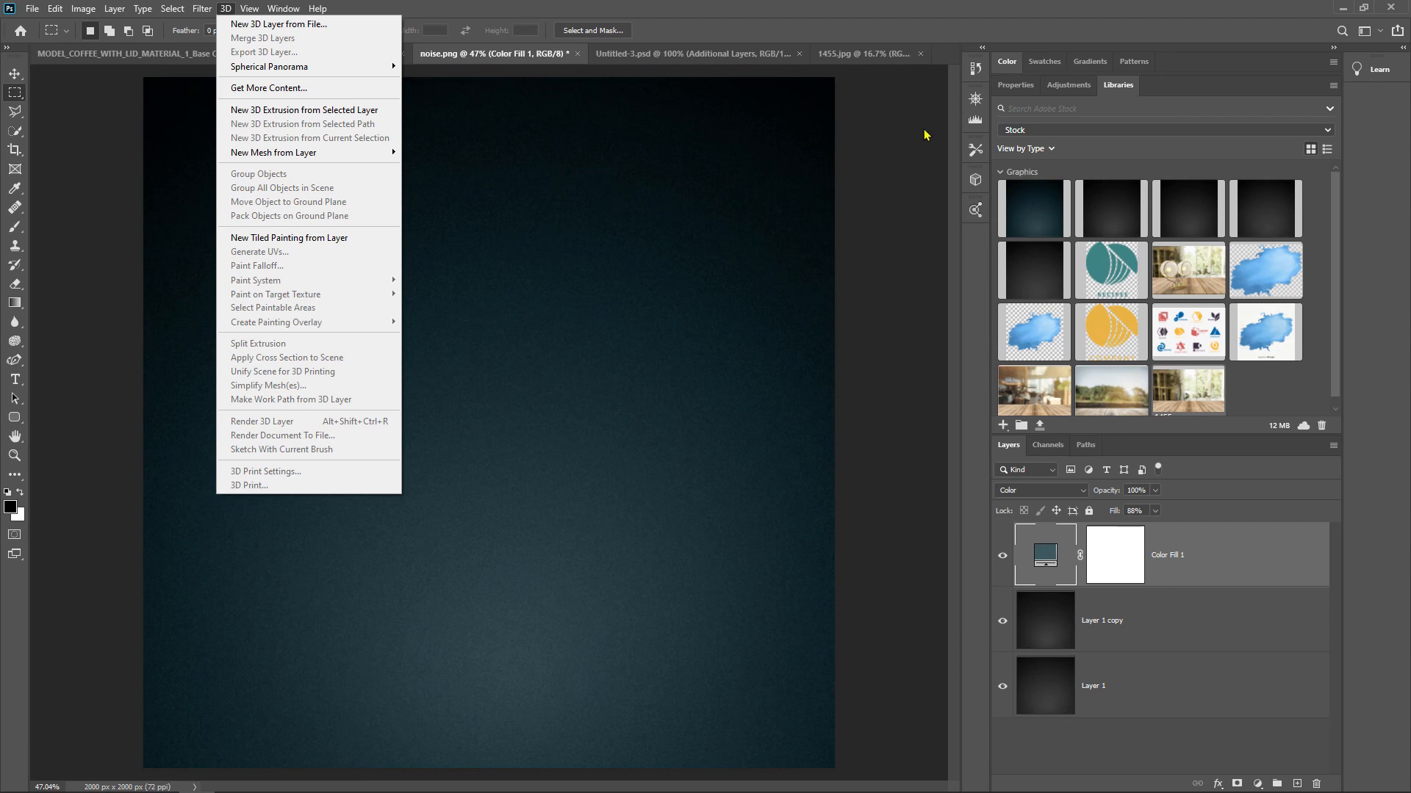
click(921, 7)
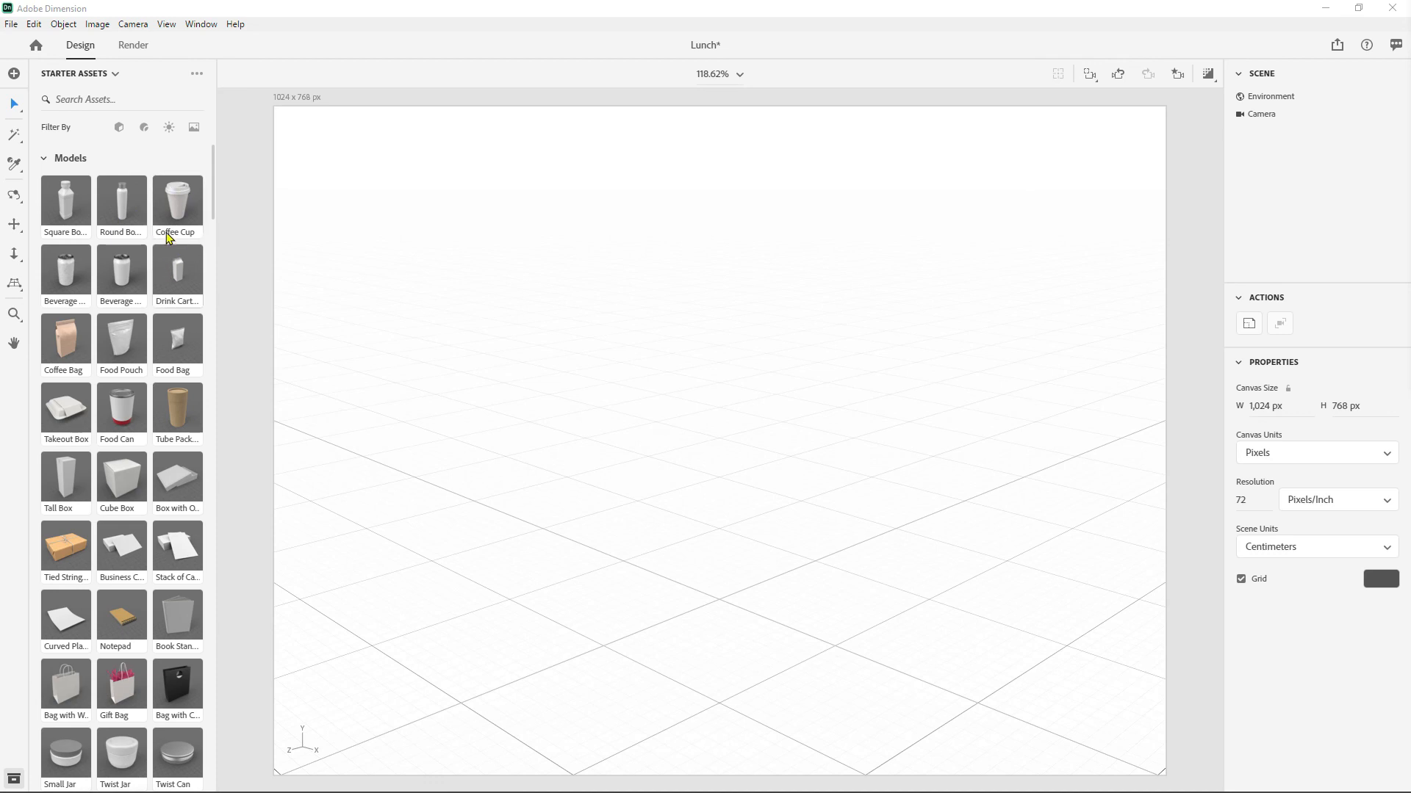
- Switch to Adobe Dimension and examine its starter models, materials and local render settings
drag(181, 193, 180, 194)
scroll(151, 308, down, 10)
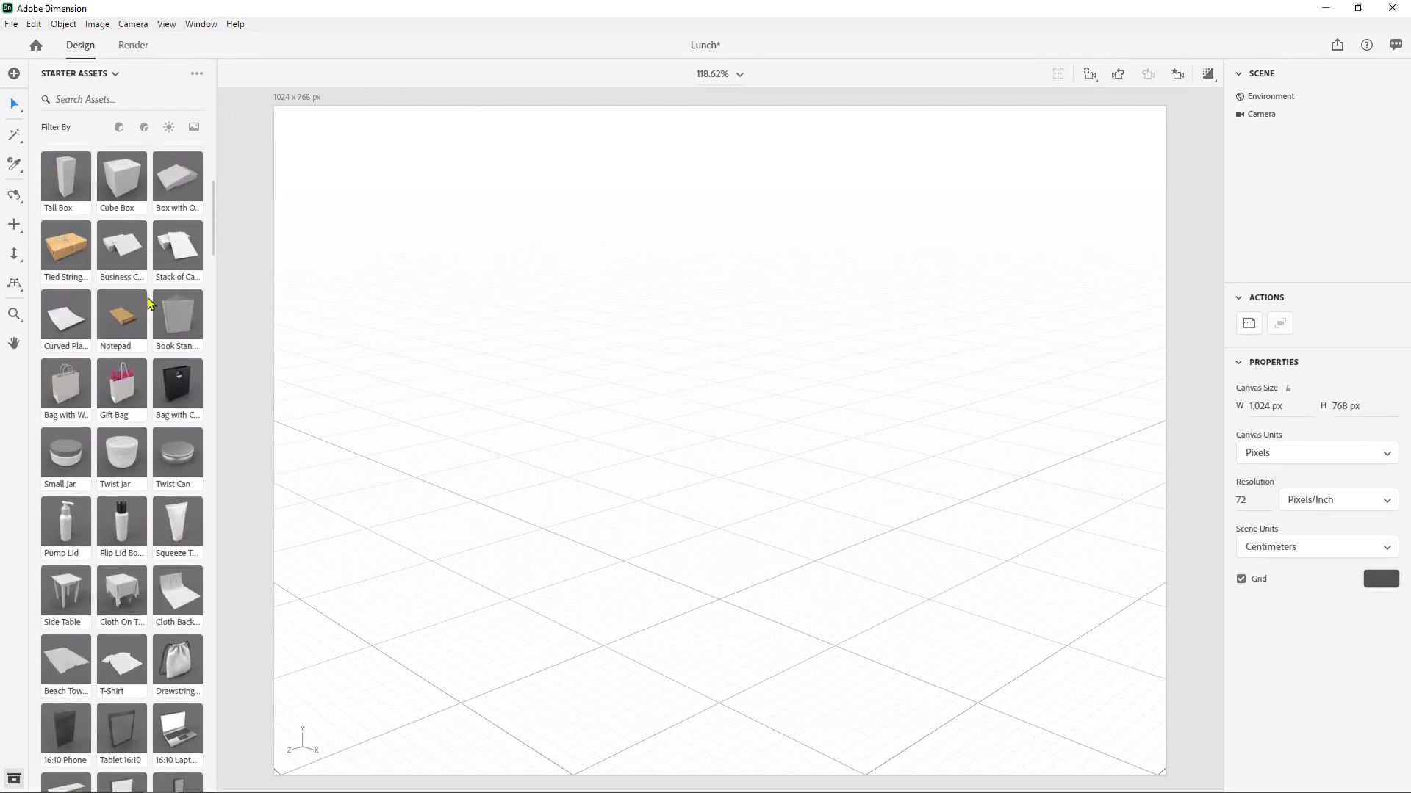
scroll(153, 312, down, 15)
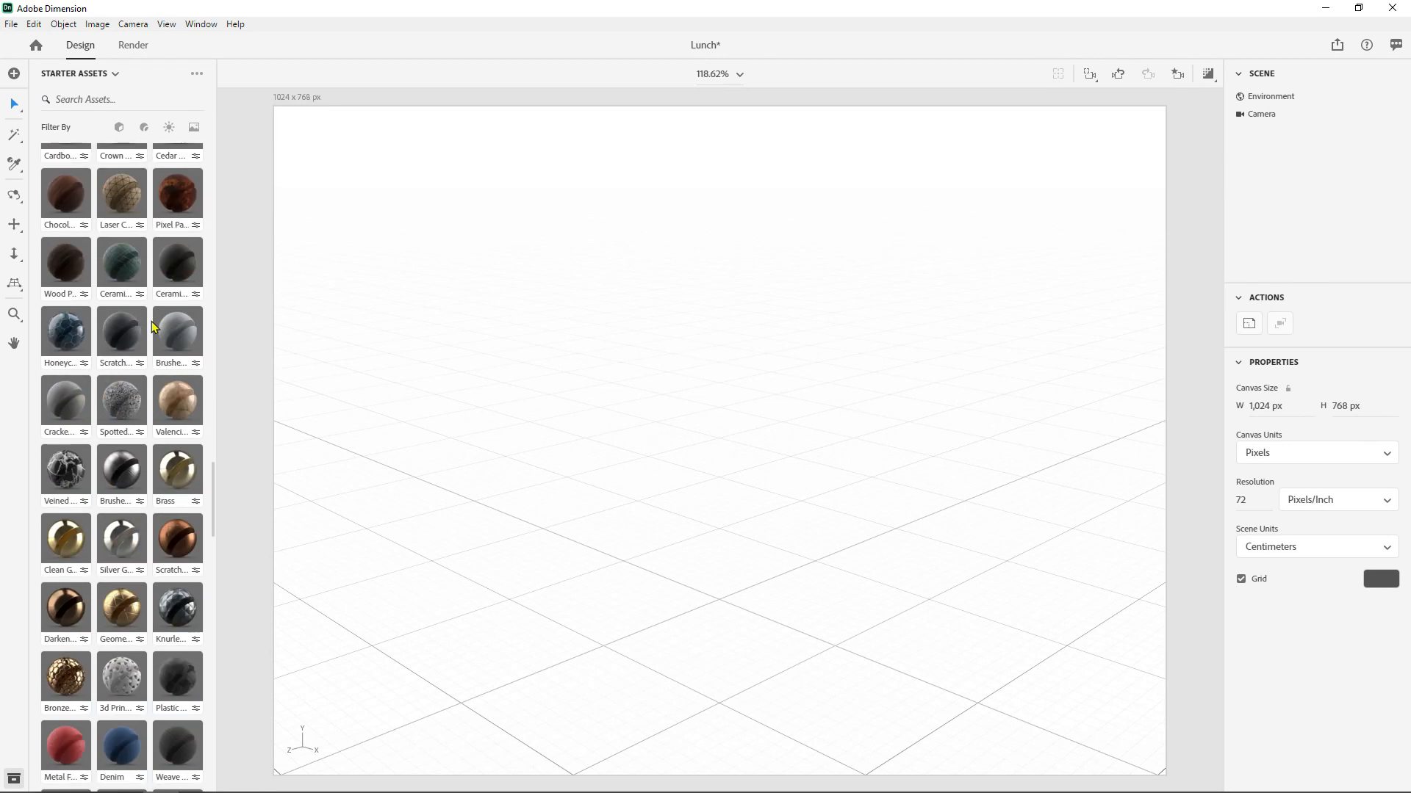
scroll(154, 331, down, 5)
scroll(155, 323, up, 20)
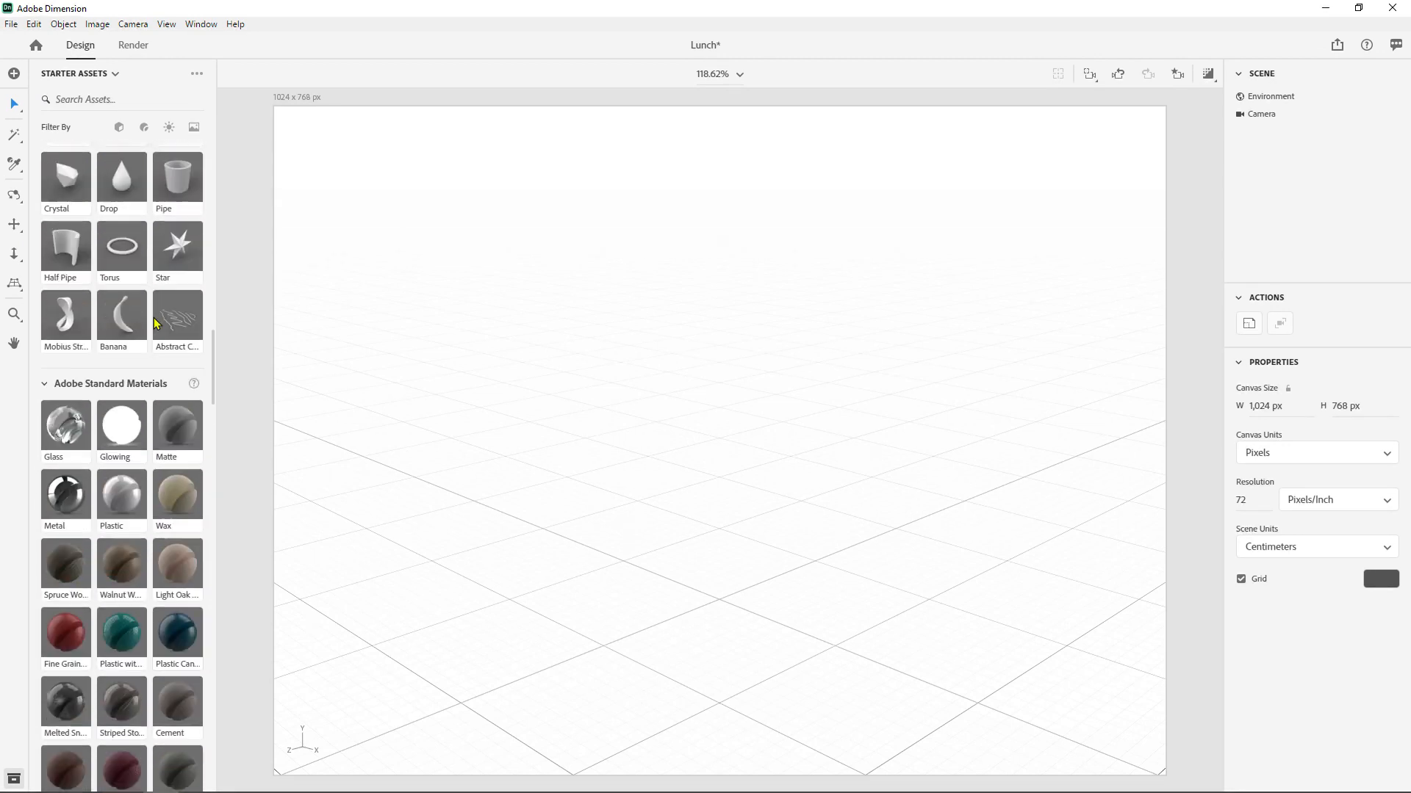
scroll(156, 282, up, 8)
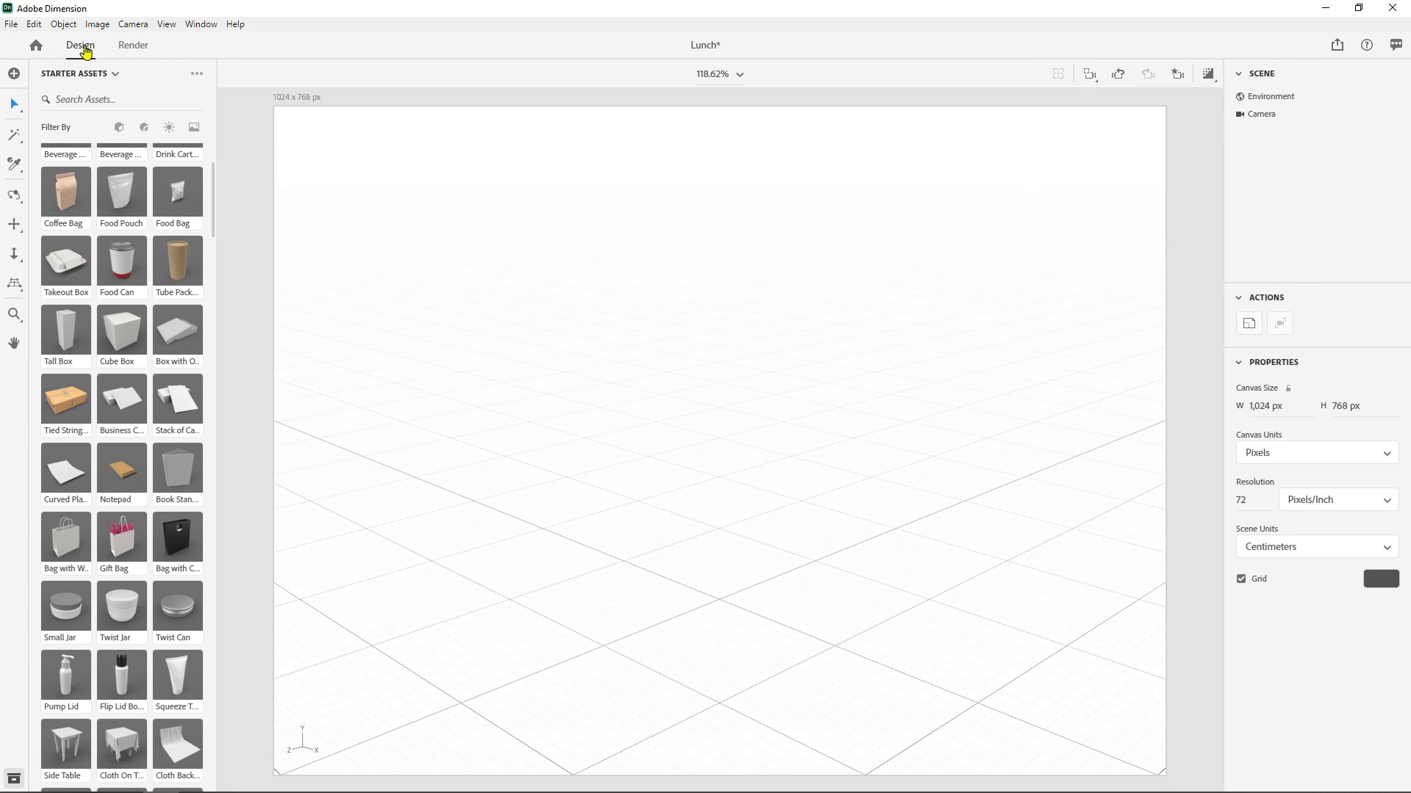
click(125, 47)
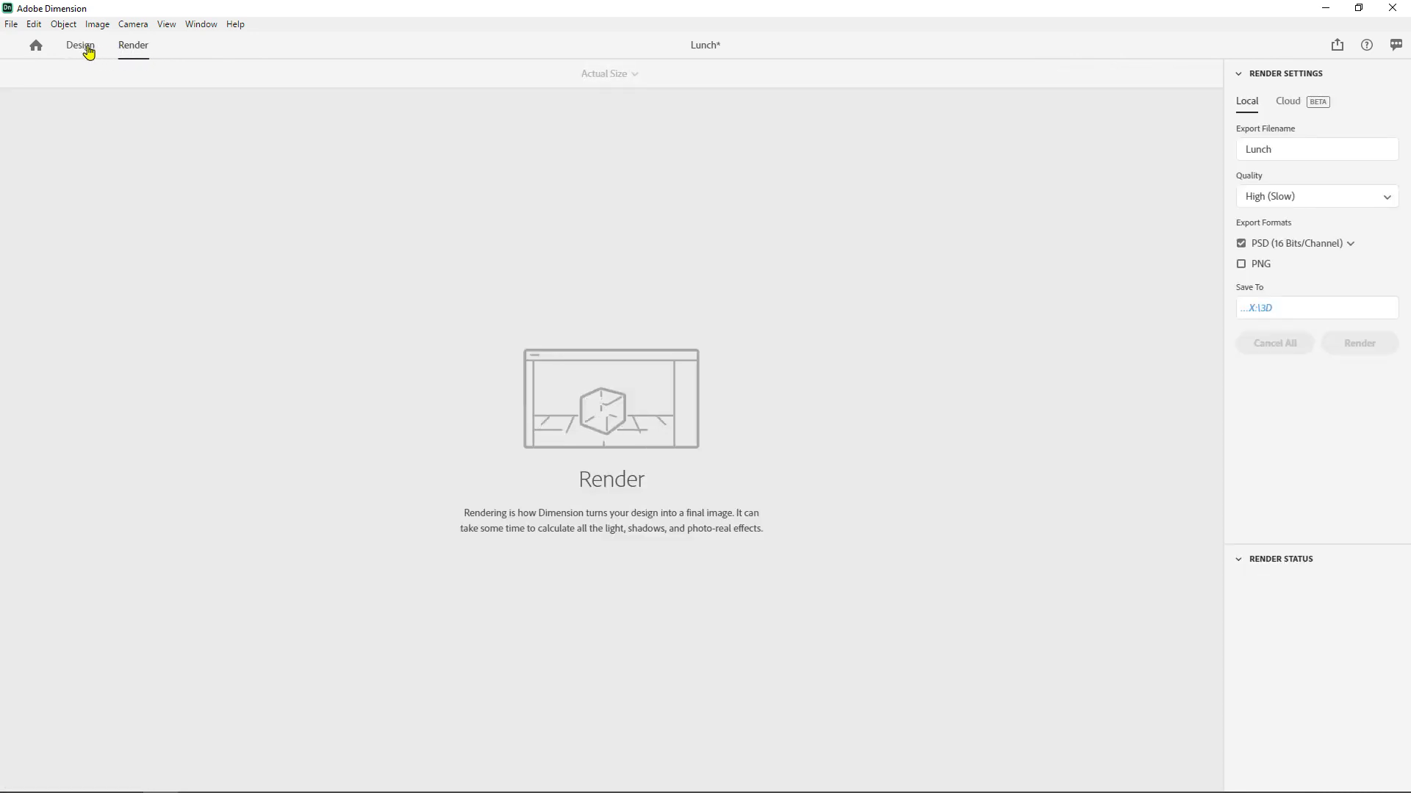
click(87, 47)
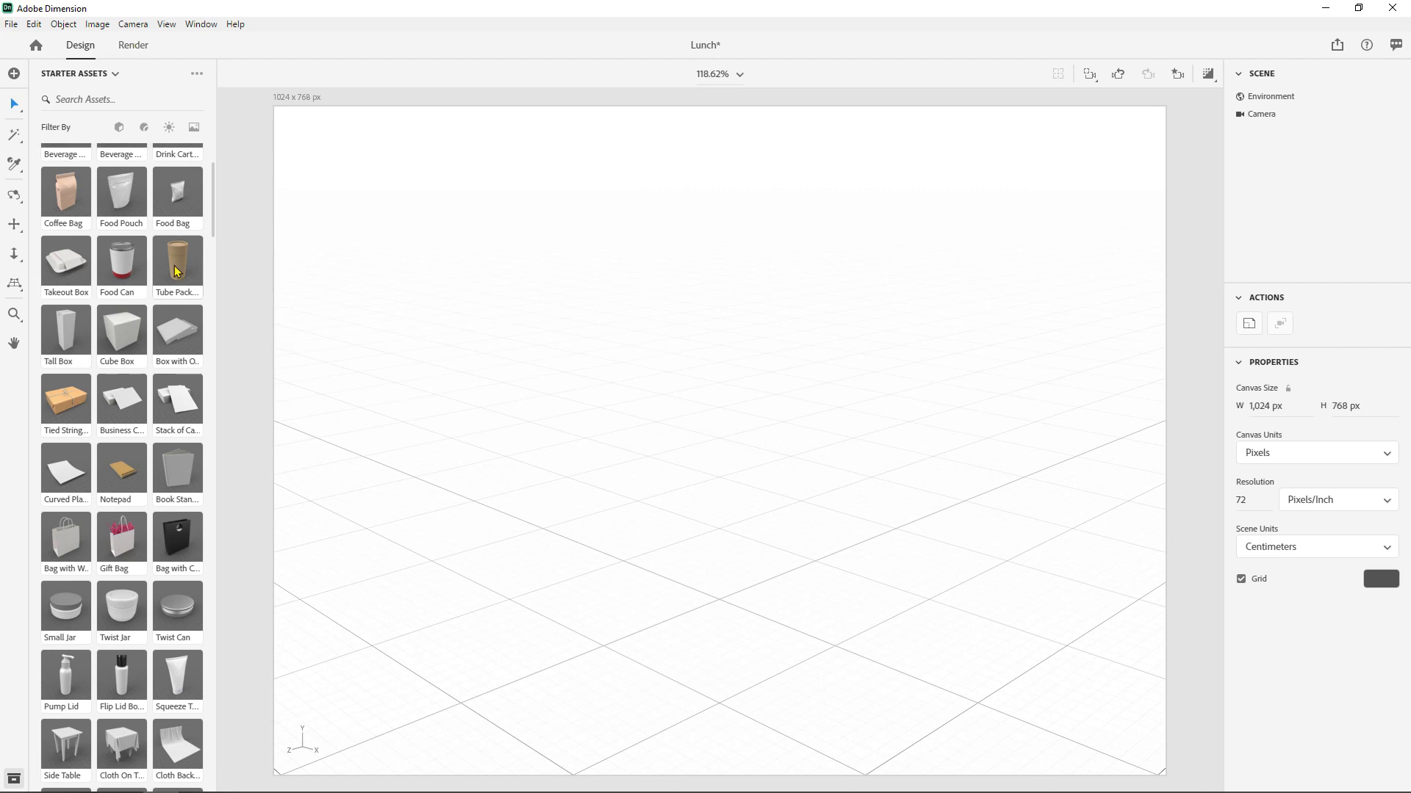
- Add the Coffee Cup model to the scene and move it along Z and X to about X -5.8 cm, Z -6.3 cm
scroll(175, 232, up, 2)
scroll(175, 232, up, 1)
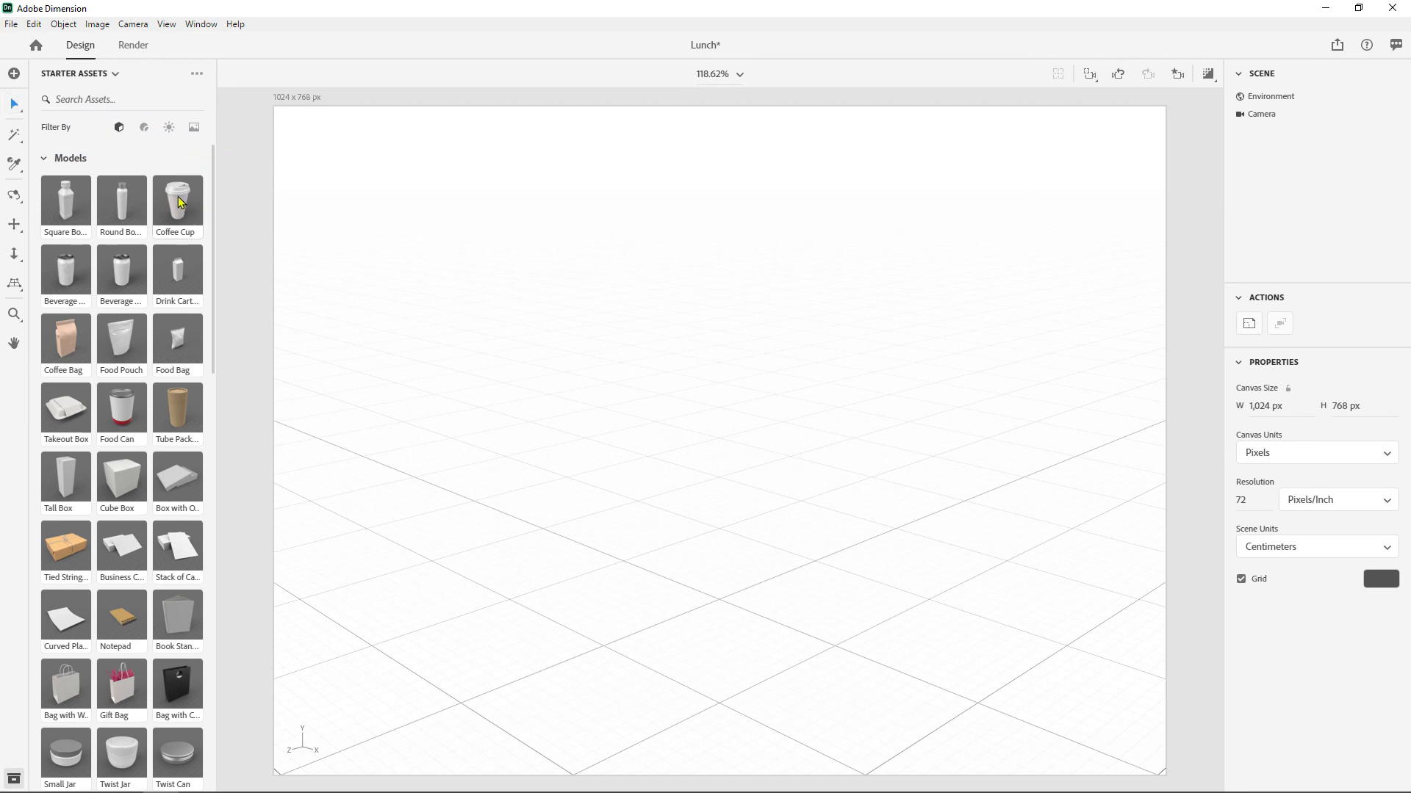
drag(178, 202, 728, 410)
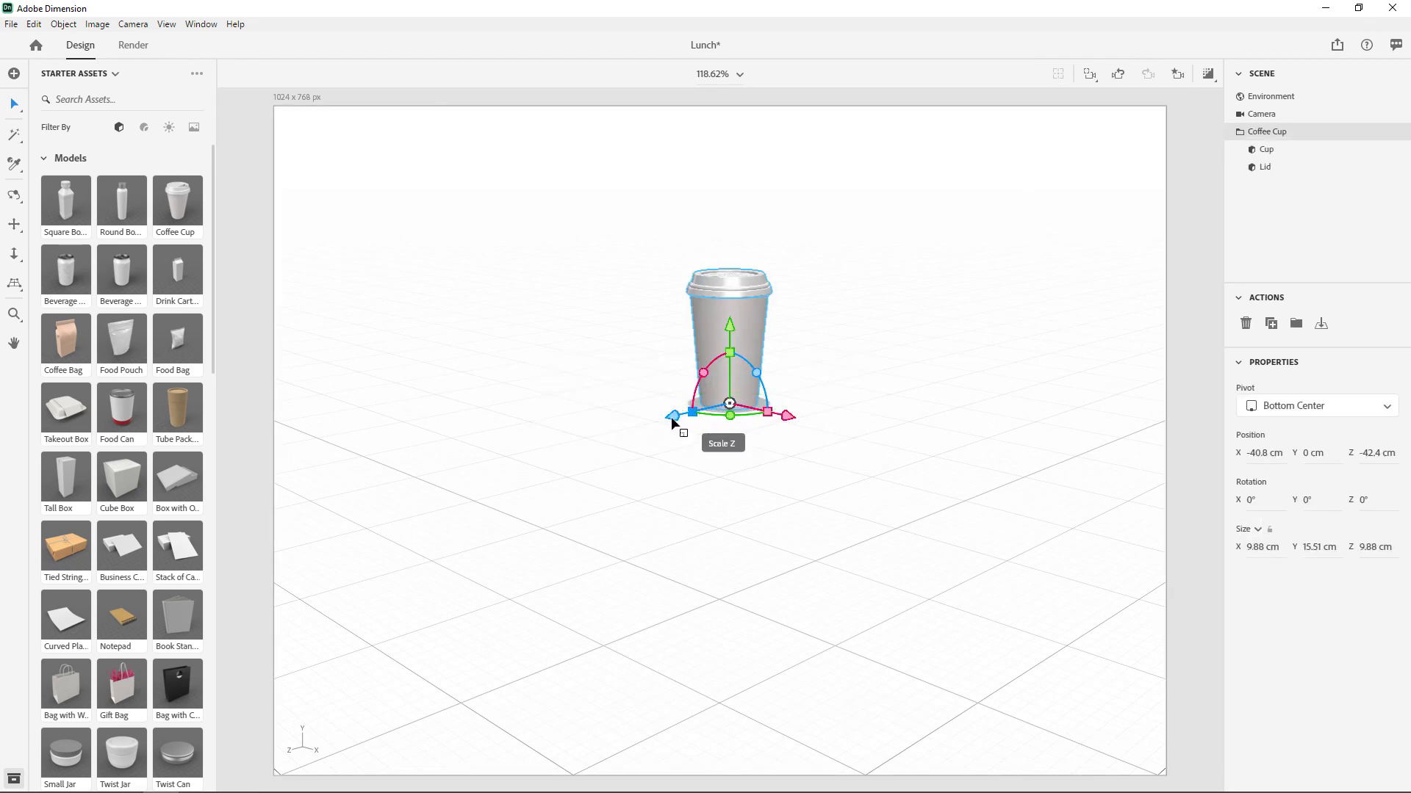
drag(672, 420, 546, 444)
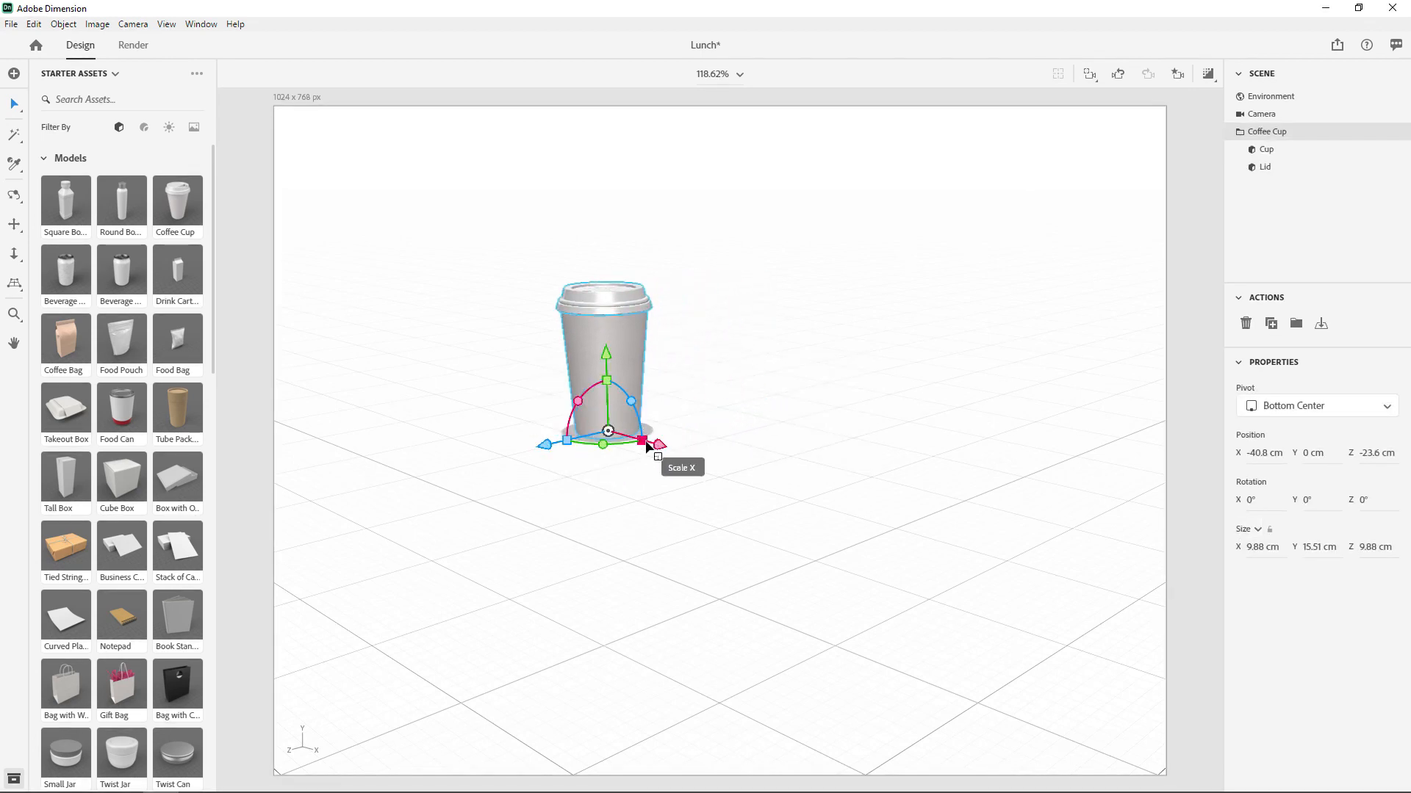
drag(647, 440, 828, 456)
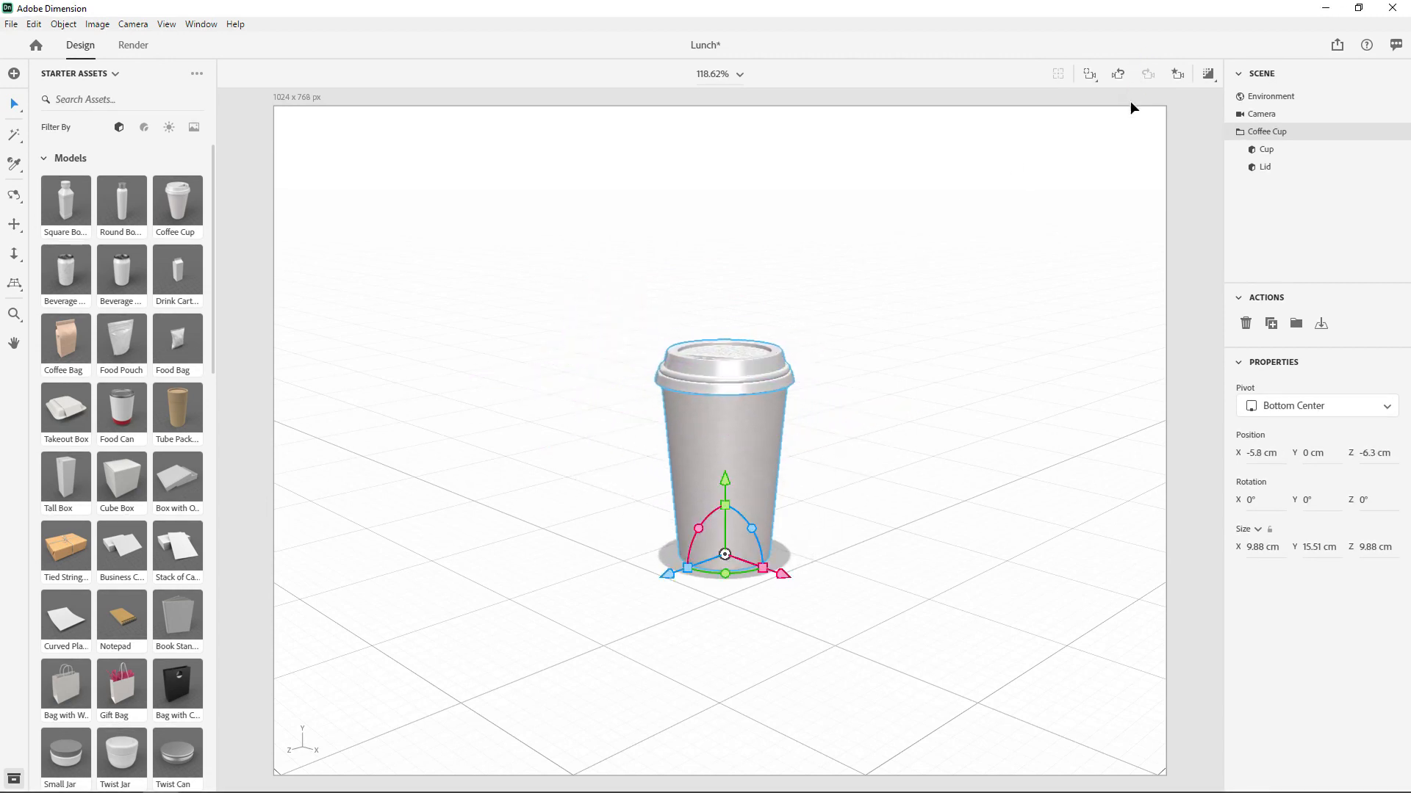
- Frame the selected coffee cup with the camera and undo that camera move
click(1090, 75)
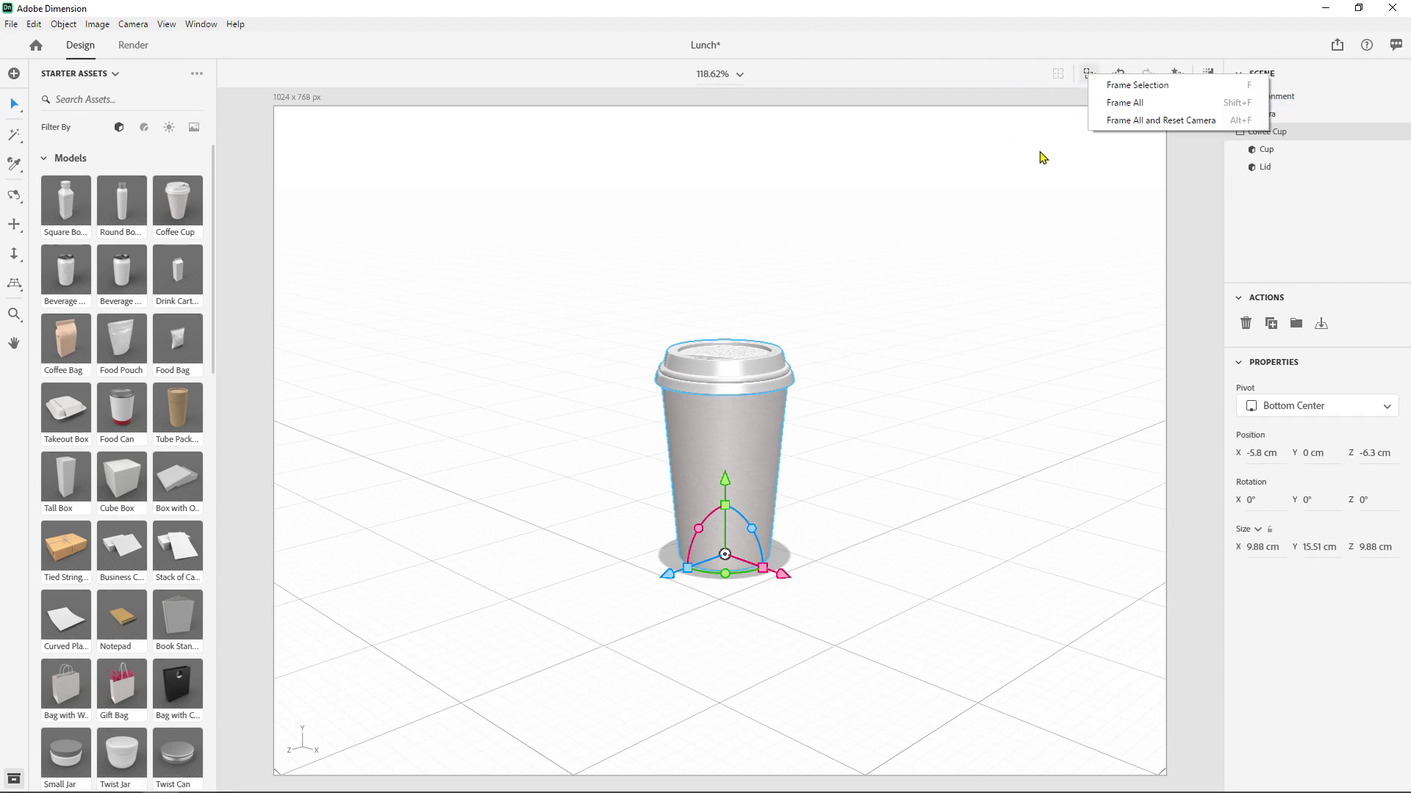
click(1075, 59)
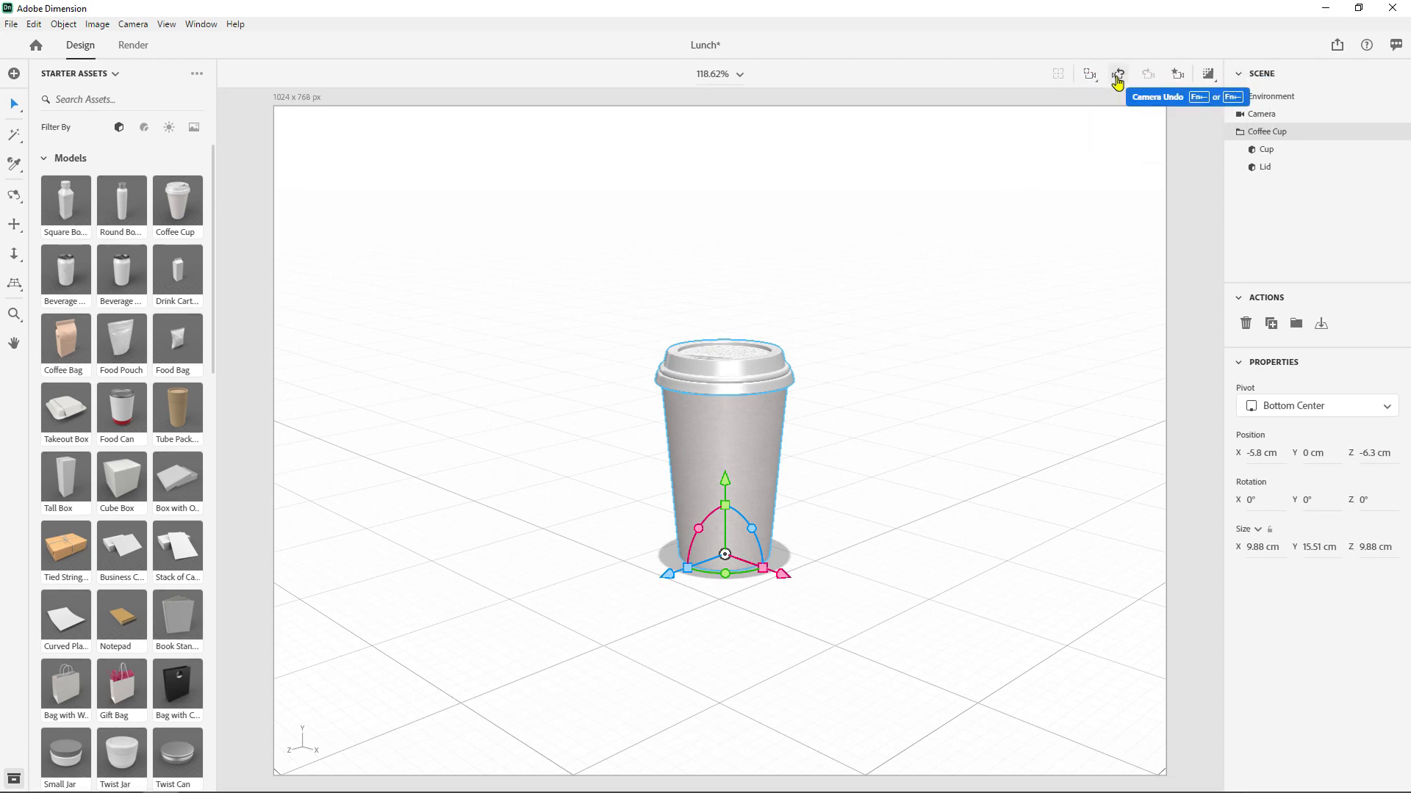
click(1092, 80)
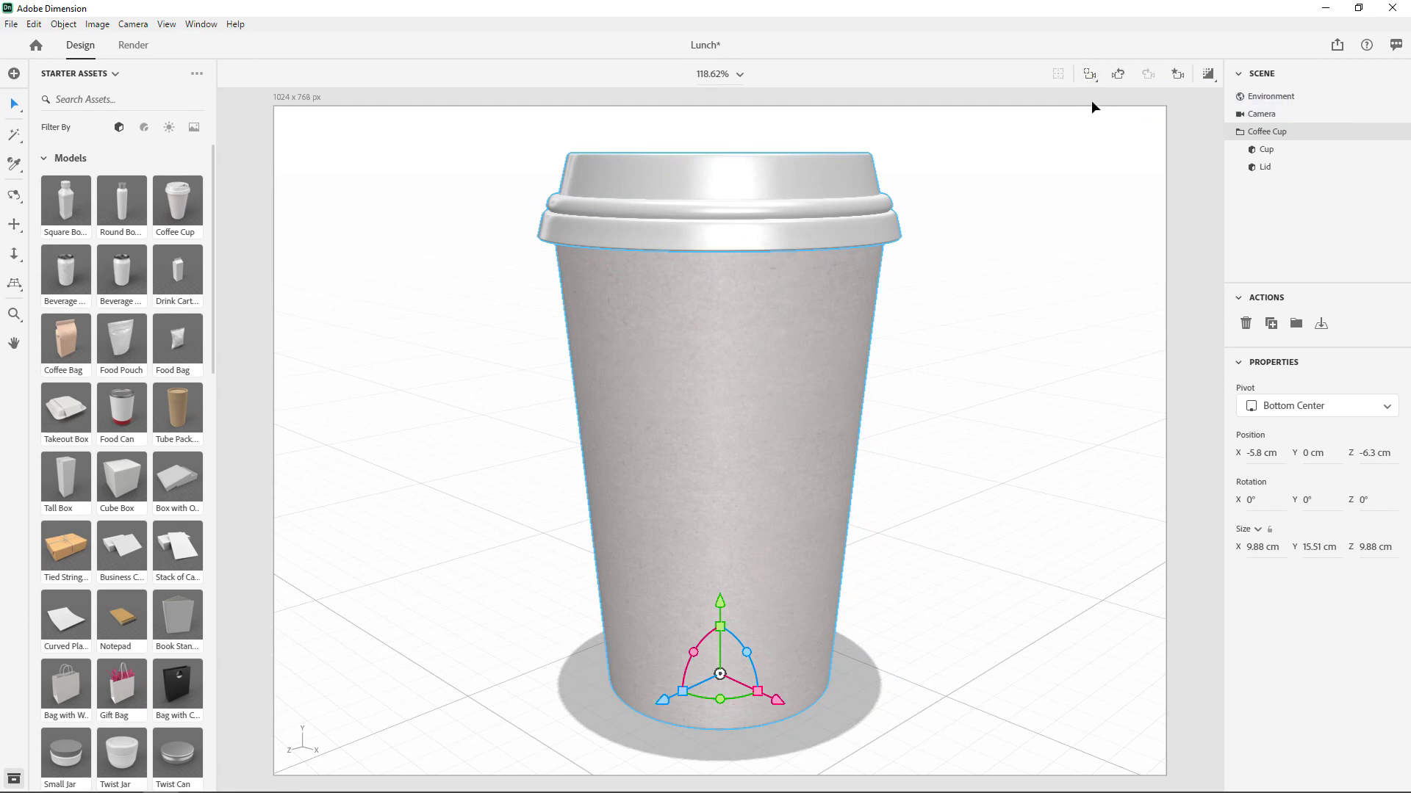
click(1119, 76)
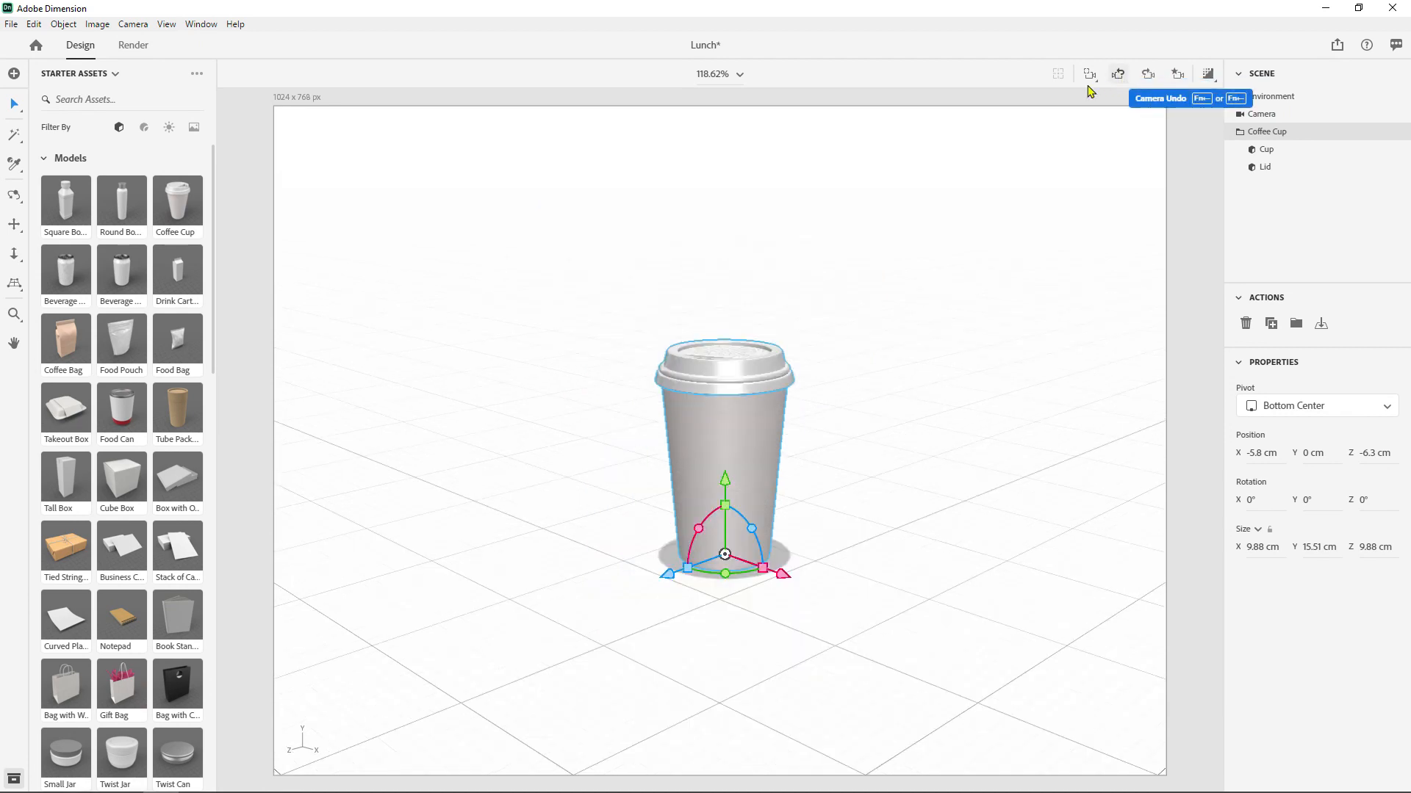
click(34, 24)
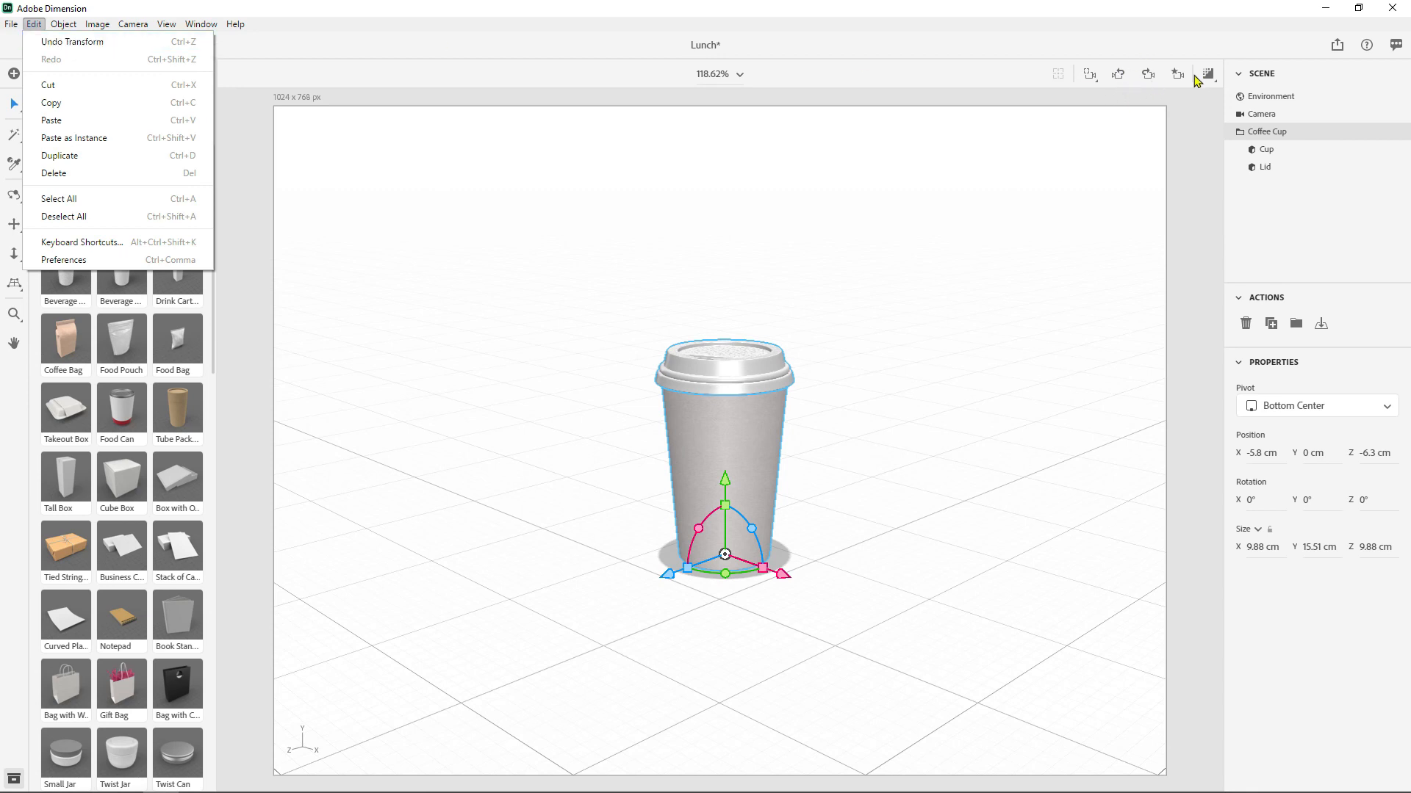
click(1059, 62)
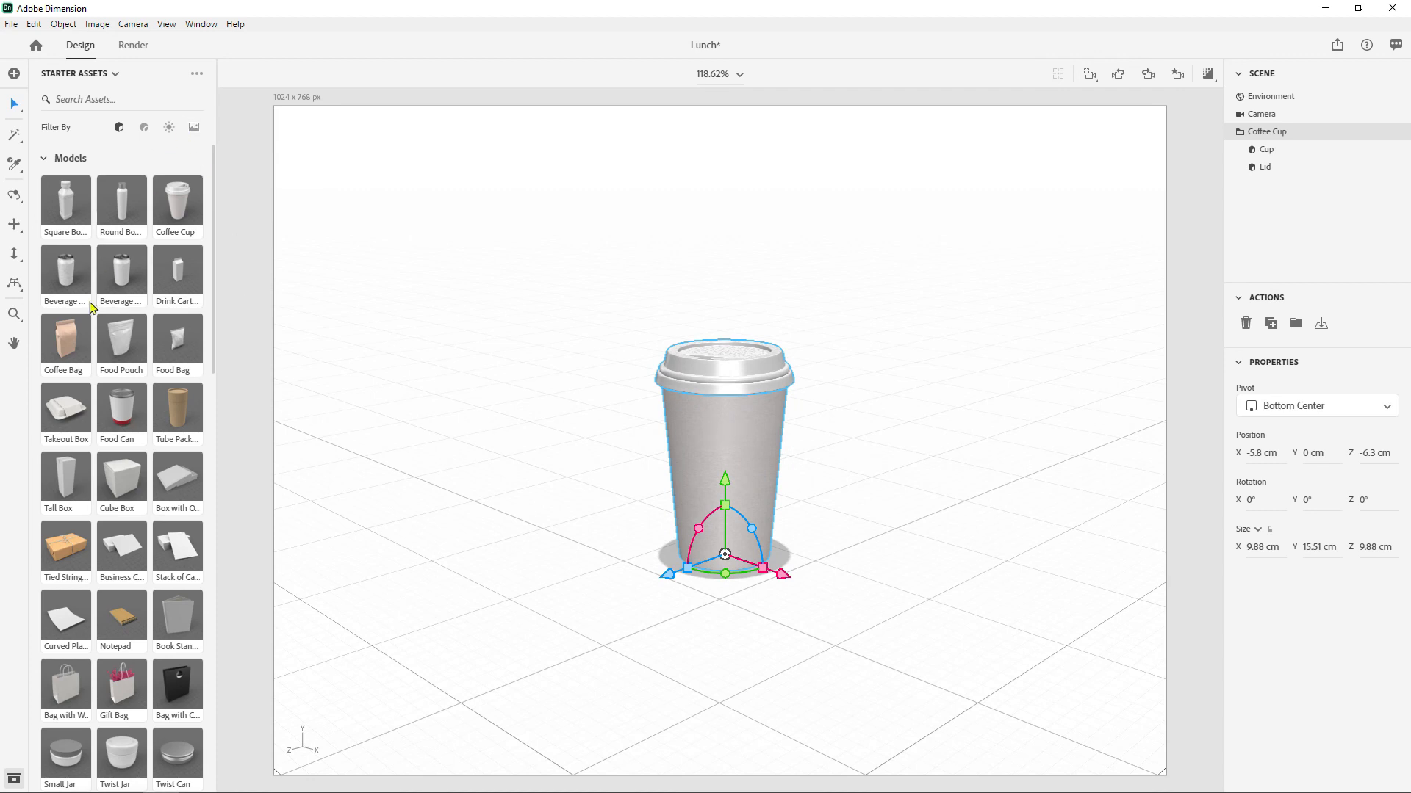
- Add the Takeout Box model beside the coffee cup at about X -22 cm, Z -2.3 cm
drag(62, 415, 475, 487)
mouse_move(588, 529)
mouse_down()
mouse_move(558, 570)
mouse_move(563, 540)
mouse_up()
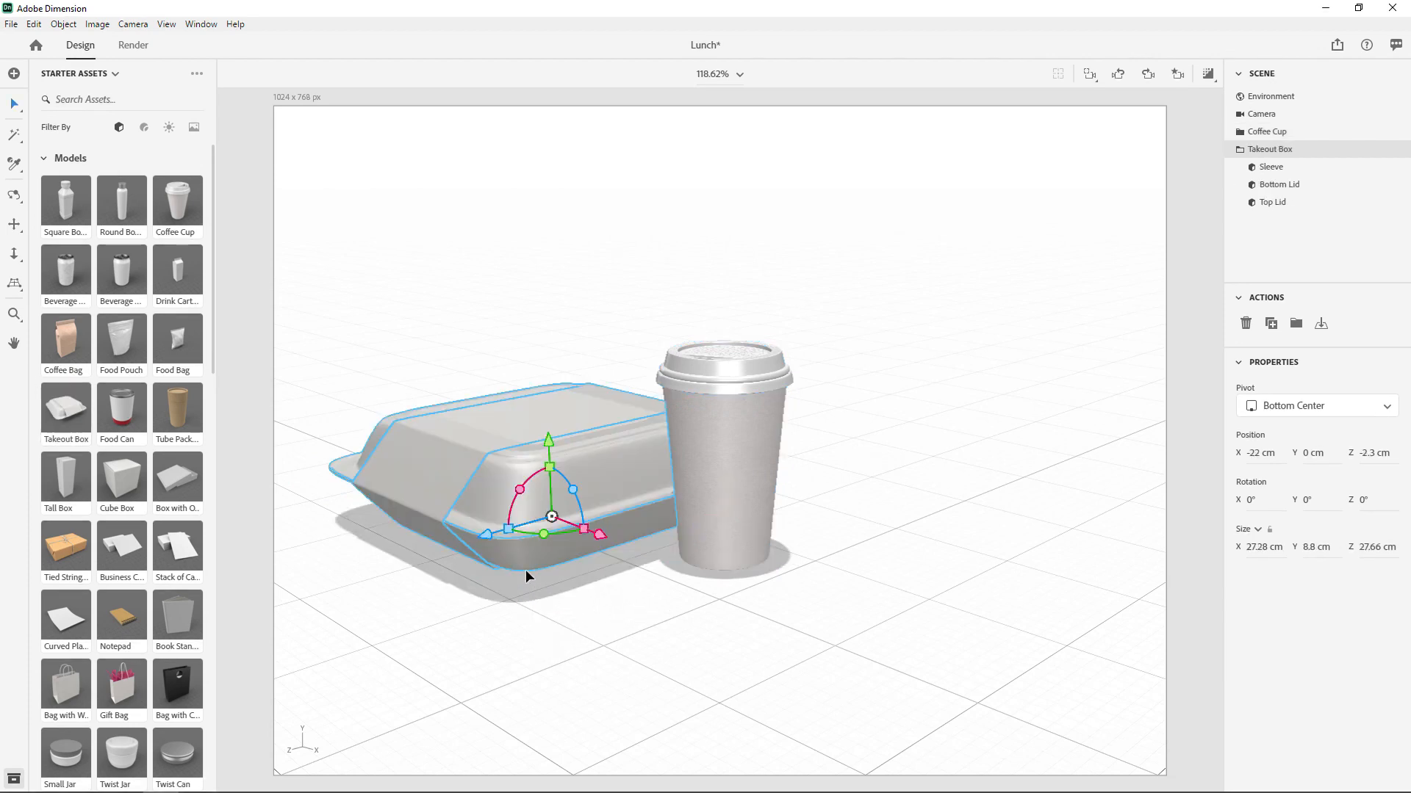
- Move the coffee cup forward along the X axis until it stands clear of the takeout box
click(727, 440)
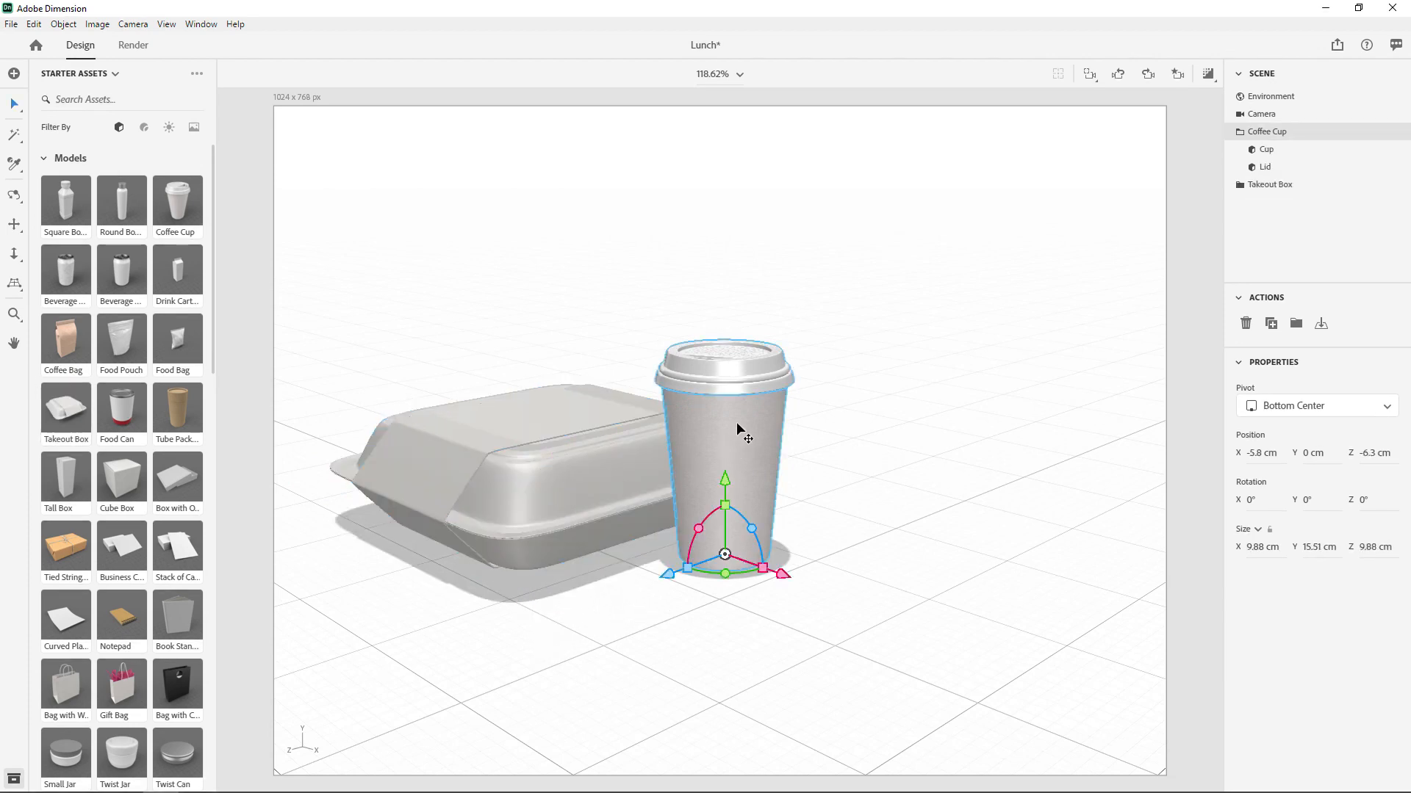
drag(726, 512, 751, 495)
key(ctrl+z)
drag(779, 574, 974, 616)
- Move the takeout box to about X -15.1 cm, Z 1 cm, and undo a trial rotation about its Z axis
click(585, 509)
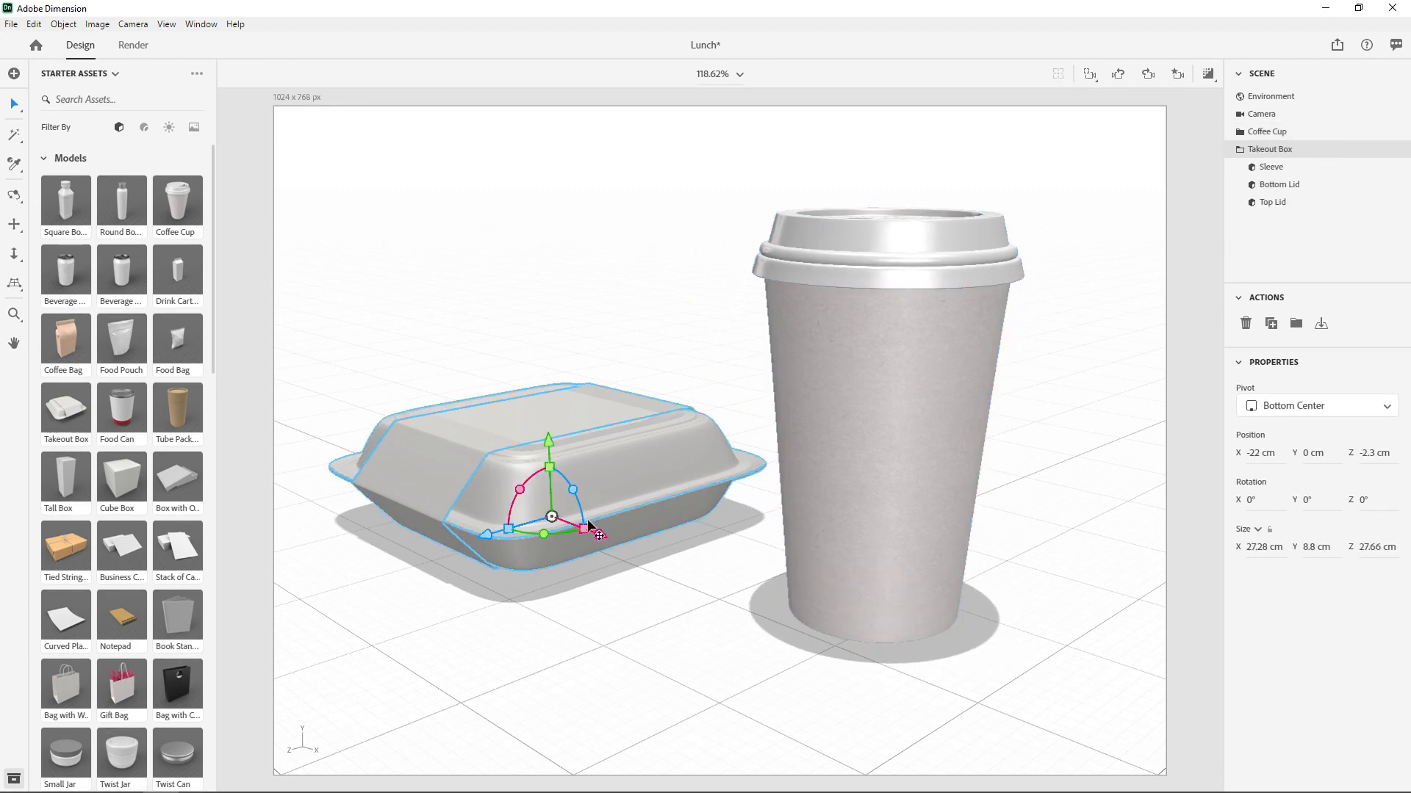
drag(591, 527, 664, 579)
drag(617, 514, 509, 567)
drag(621, 566, 621, 553)
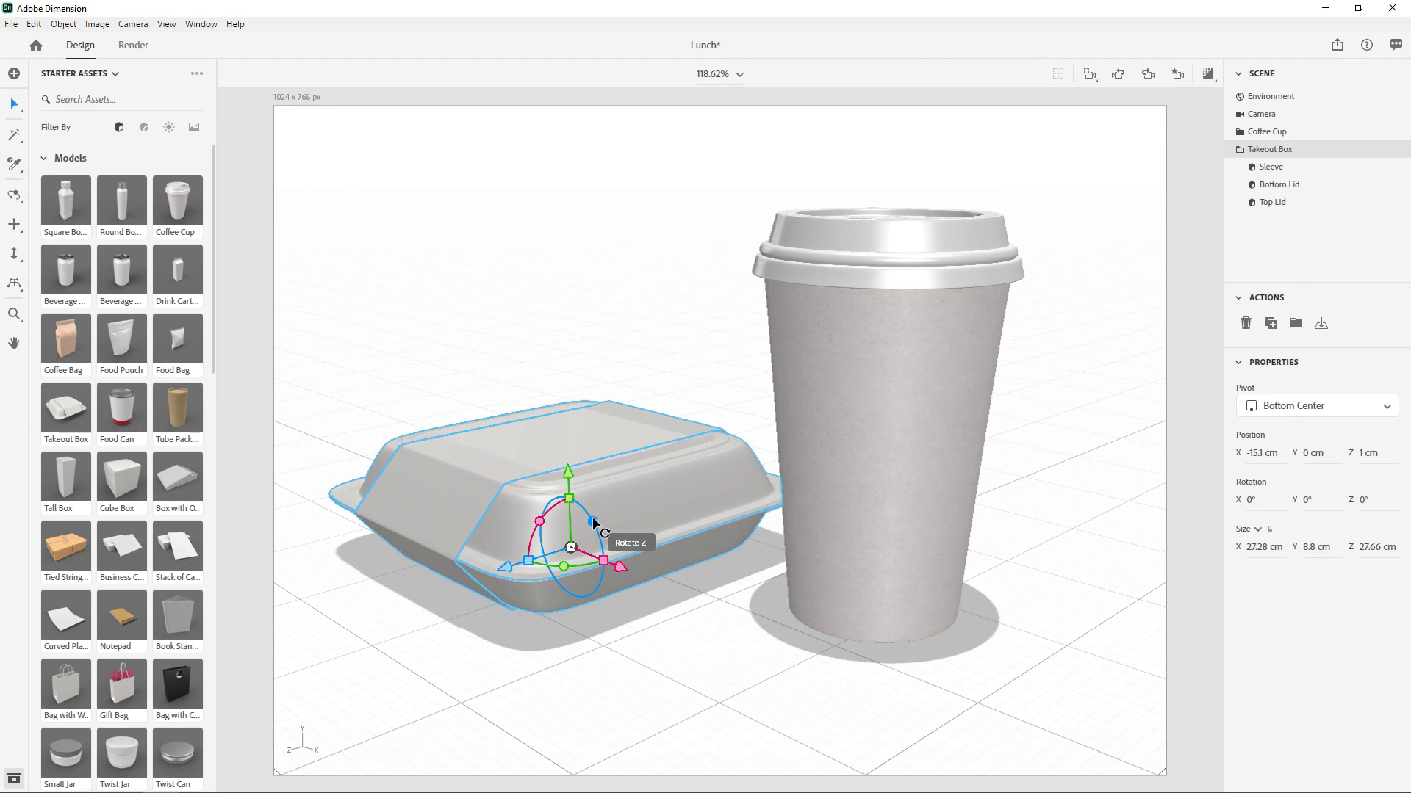
drag(595, 524, 582, 497)
key(ctrl+z)
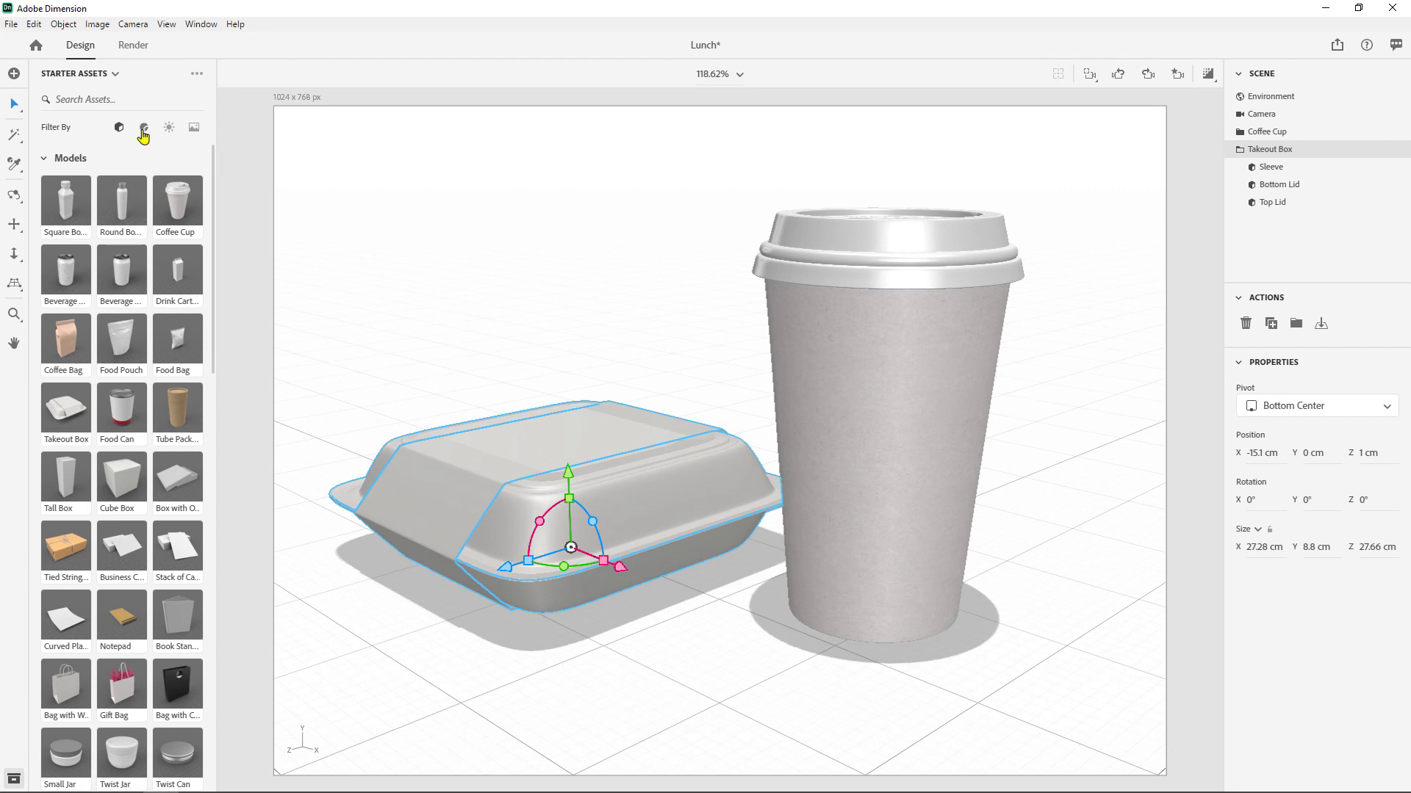
- Apply the Horizontal Gradient image as the scene background
click(193, 128)
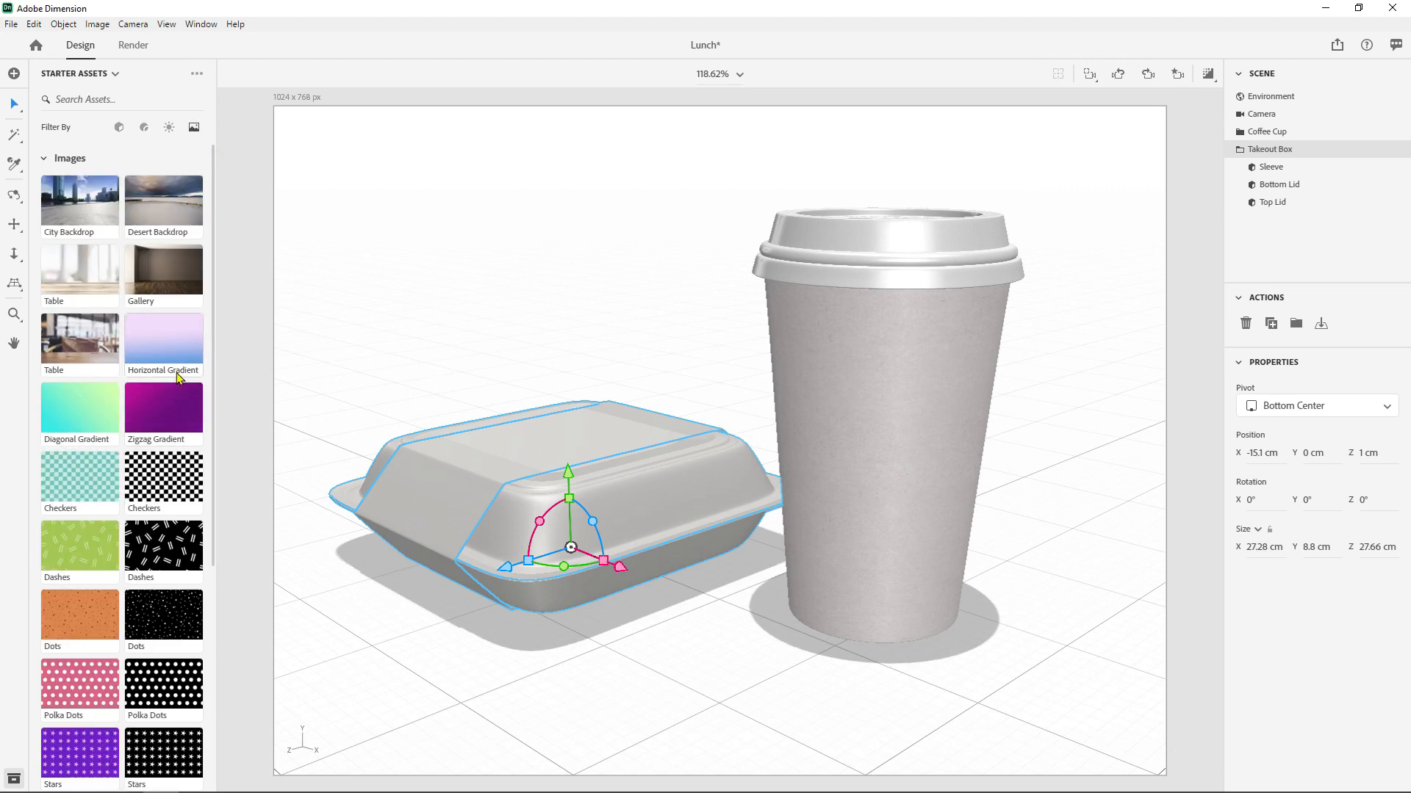
drag(175, 375, 448, 265)
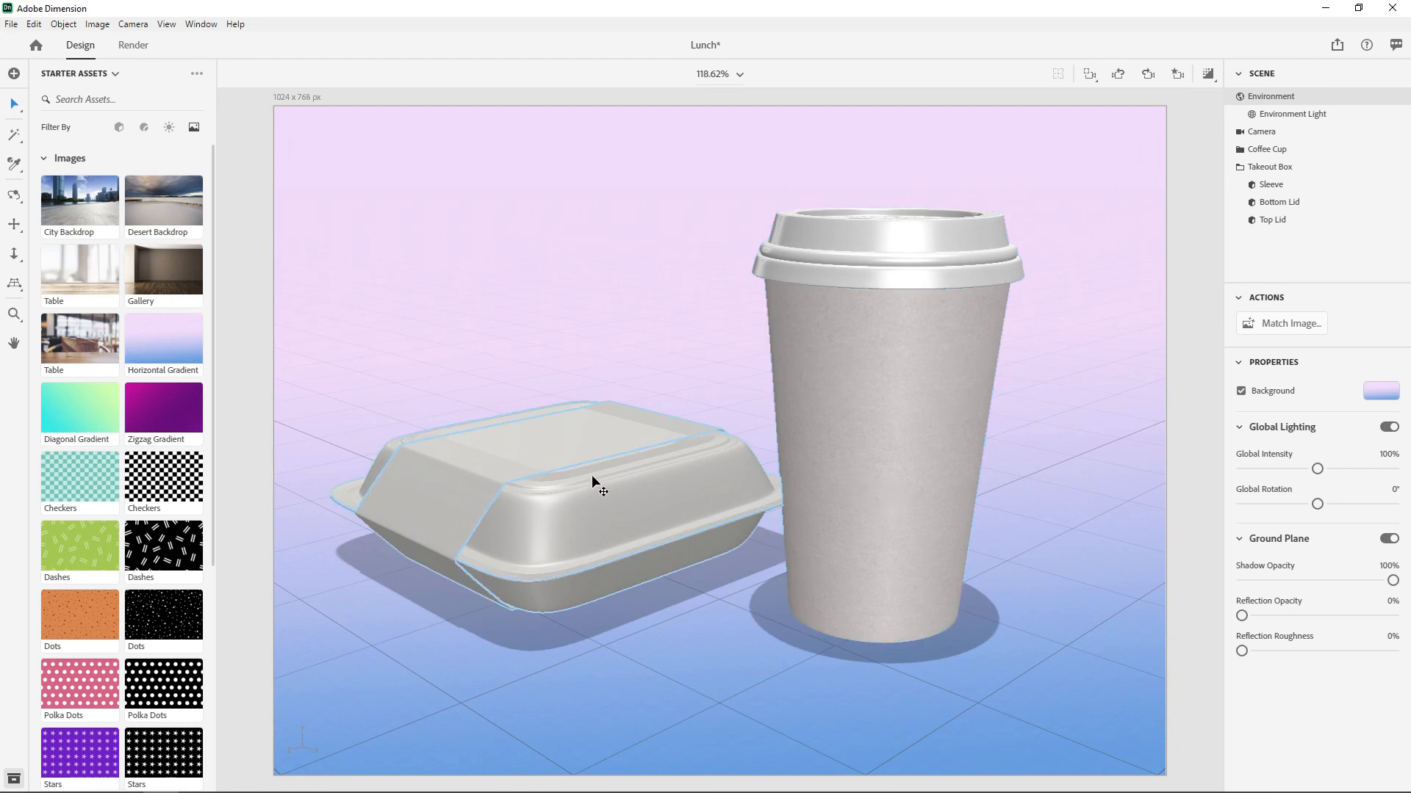
- Look through the starter 3D models and the Adobe Standard and Substance materials
click(119, 127)
scroll(157, 474, down, 5)
scroll(157, 474, down, 8)
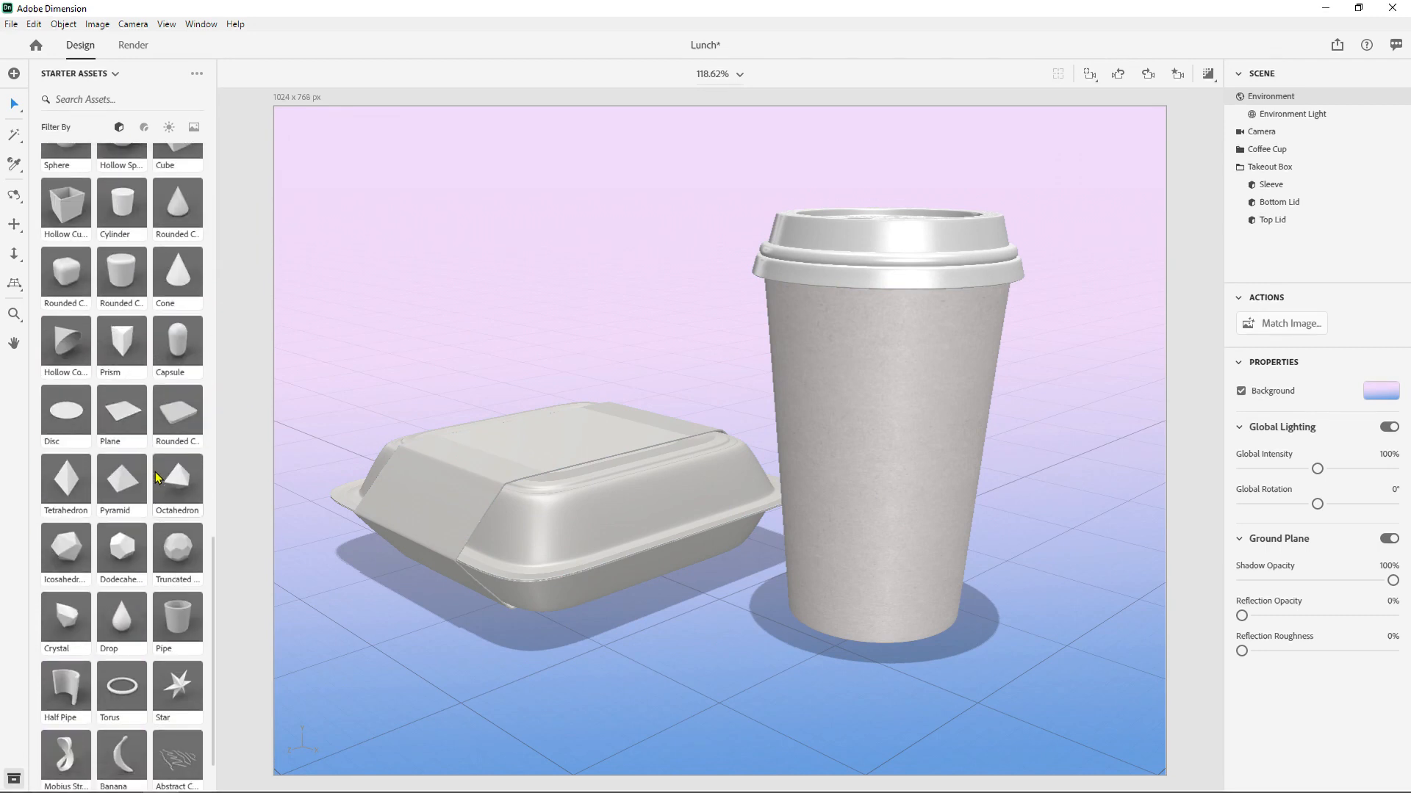
click(144, 127)
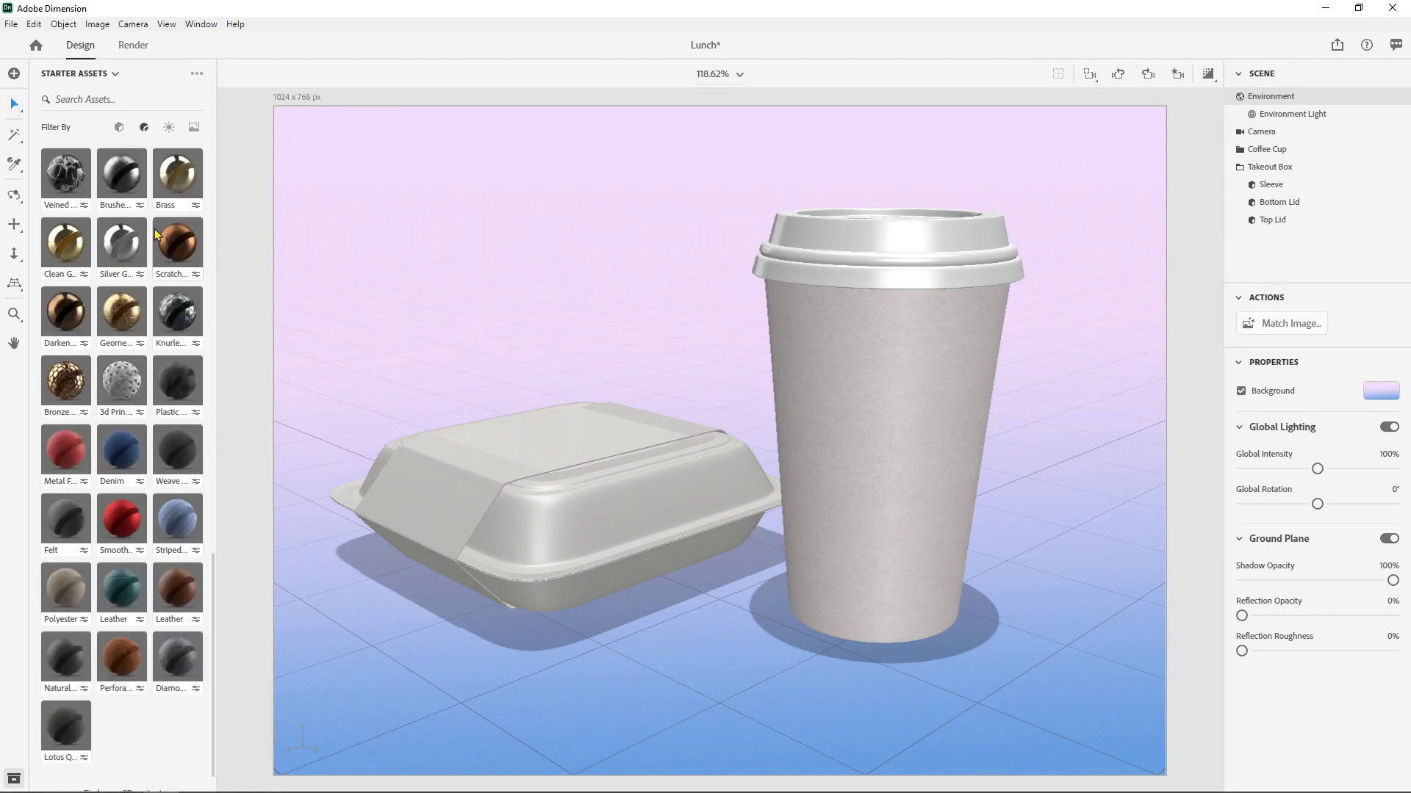
scroll(136, 248, down, 3)
scroll(136, 248, up, 5)
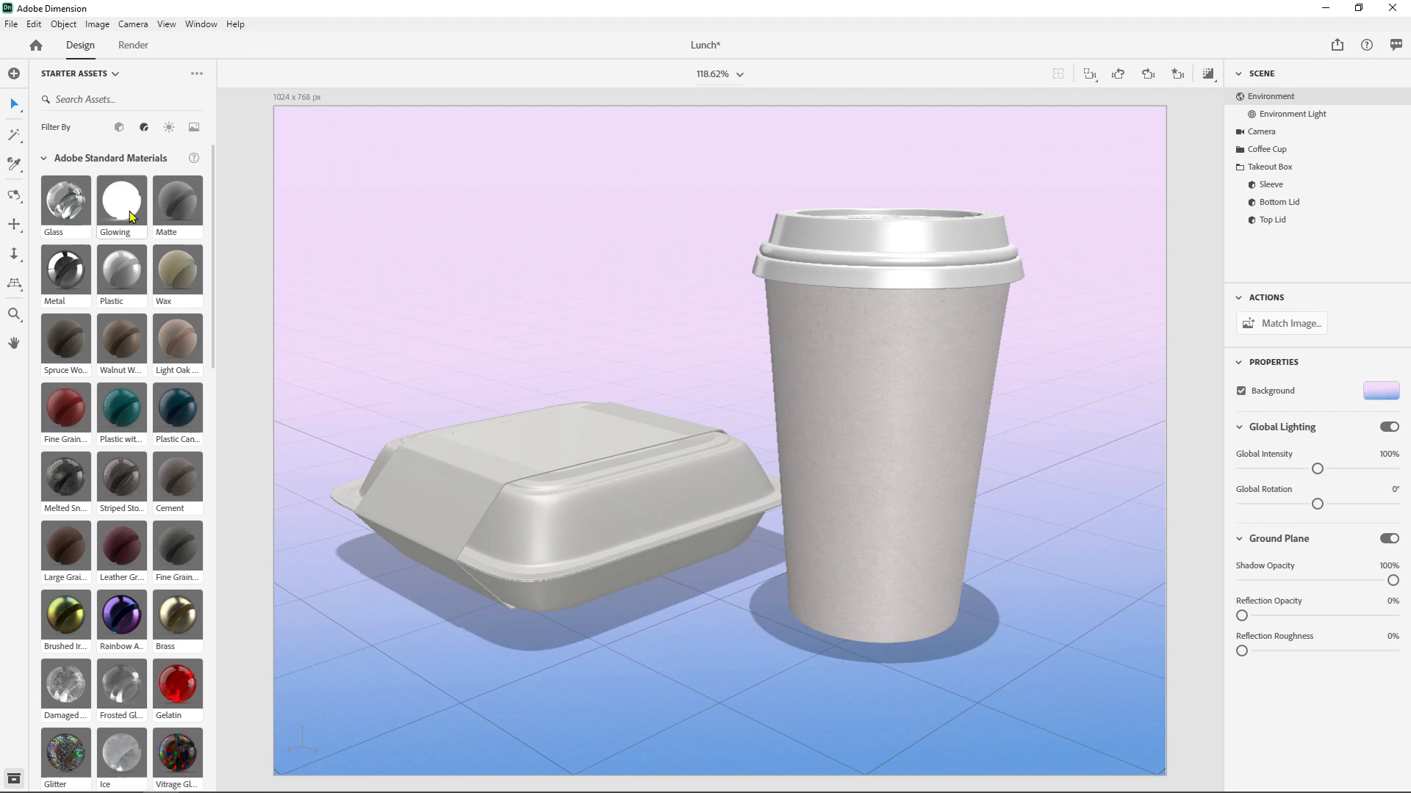
scroll(122, 323, down, 8)
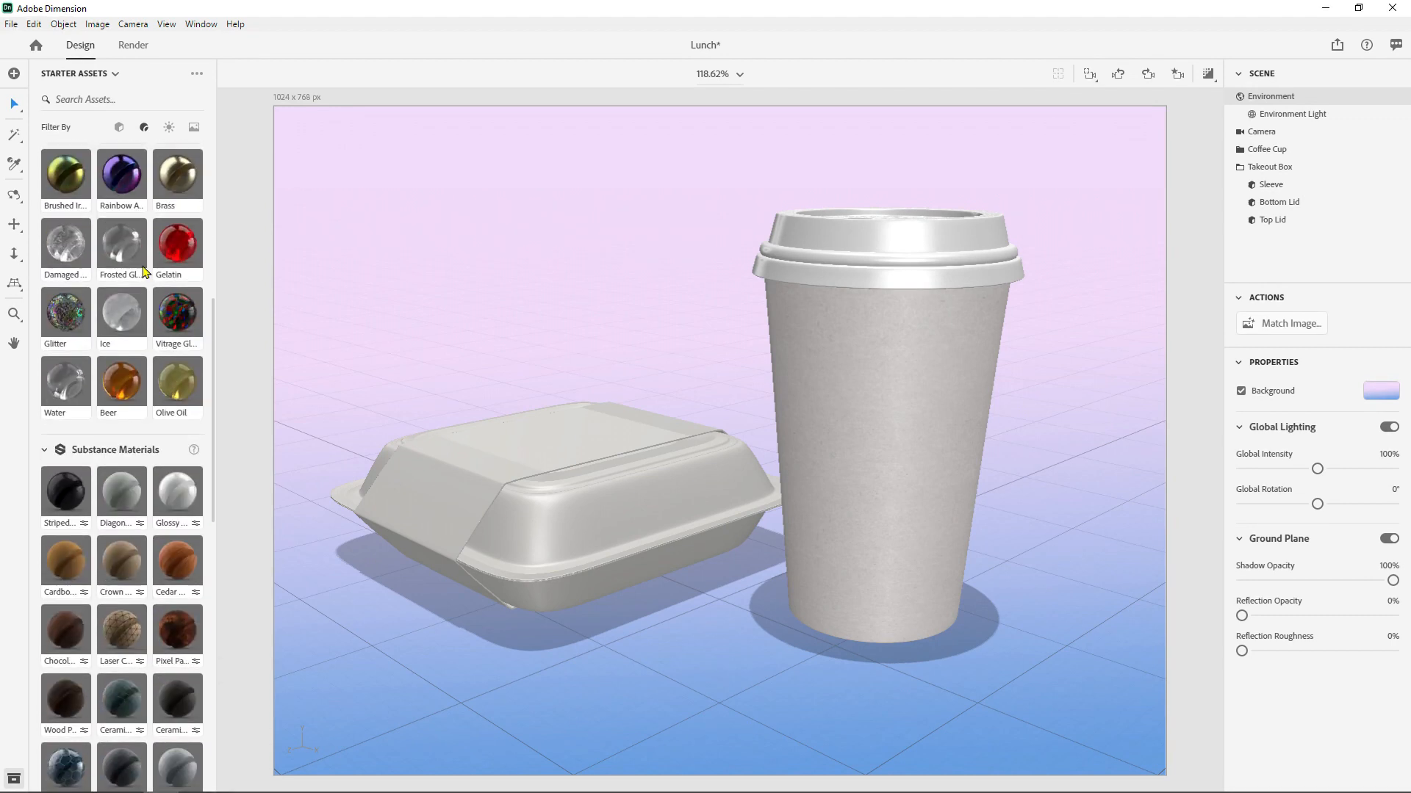
scroll(101, 316, up, 8)
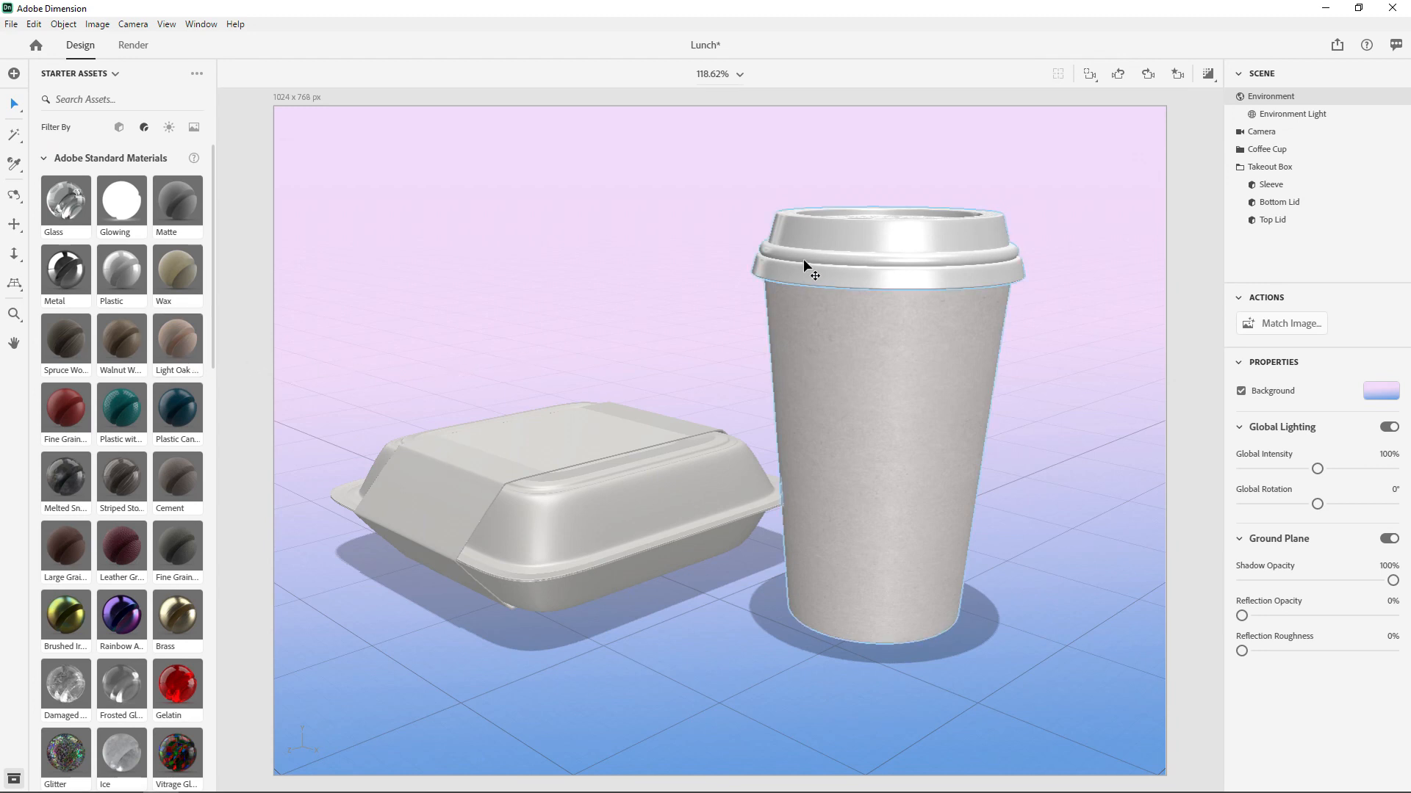
scroll(132, 391, down, 3)
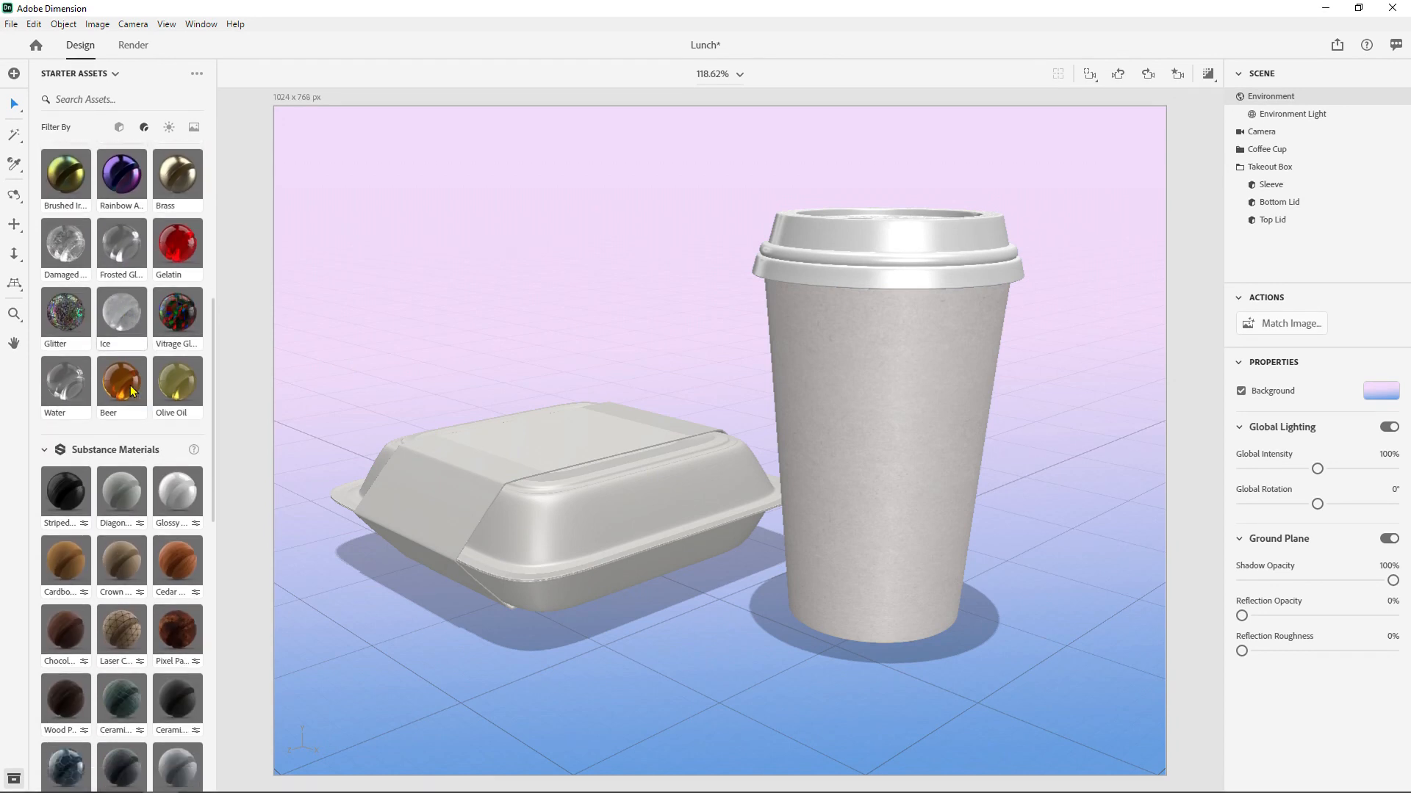
scroll(137, 387, up, 1)
- Find a plastic material among the starter assets and apply Plastic Hexagonal Cube to the coffee cup's lid
click(94, 98)
text(plastic)
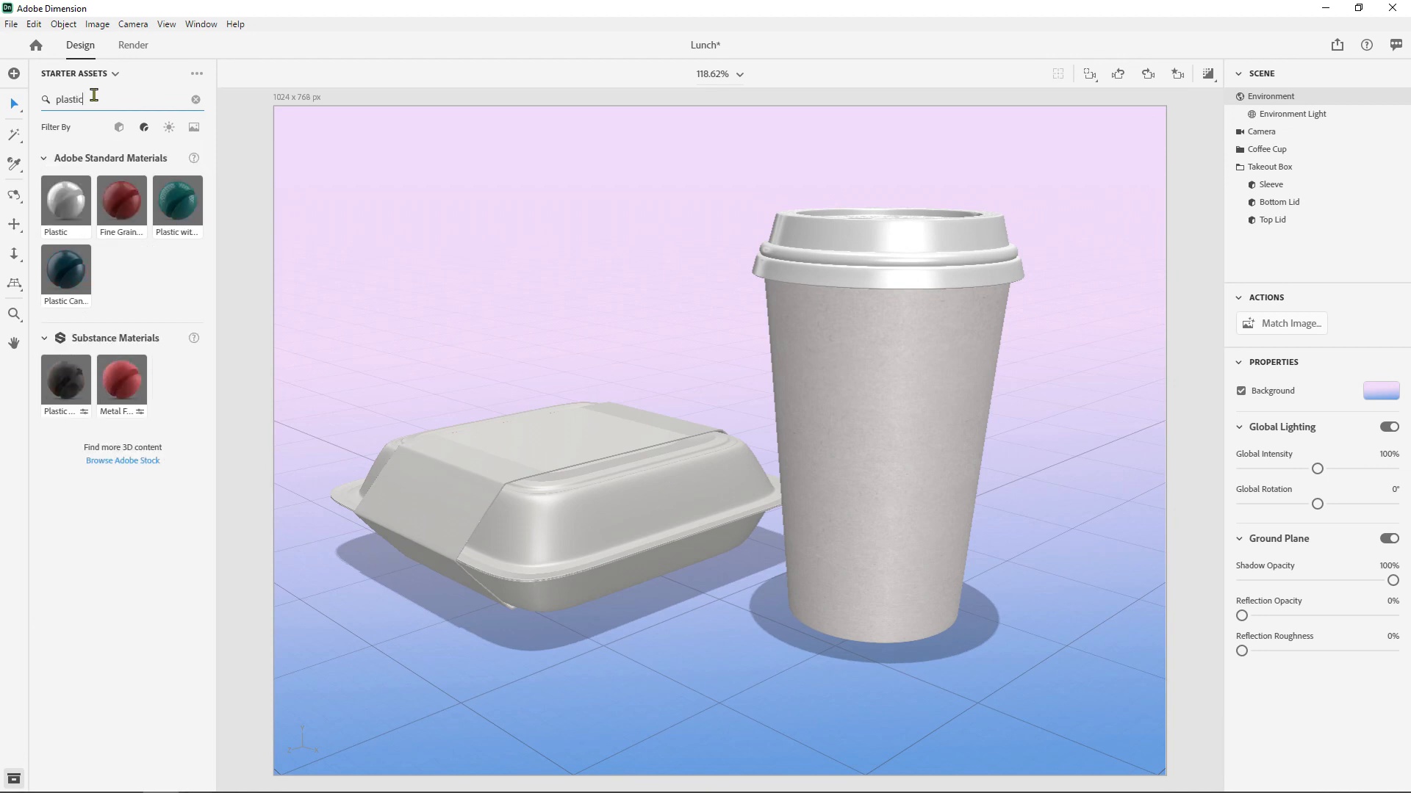
click(66, 394)
click(887, 230)
drag(849, 230, 869, 227)
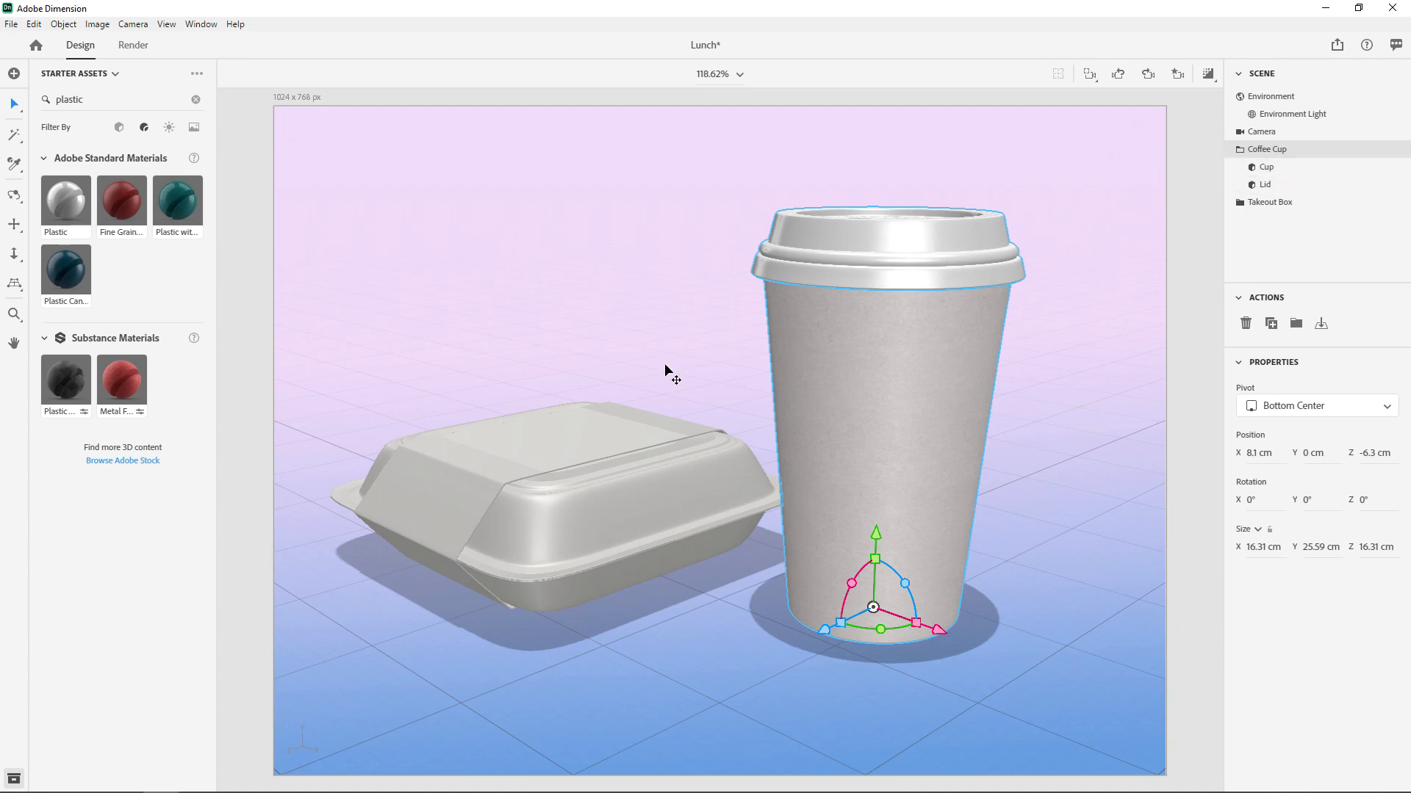
click(595, 498)
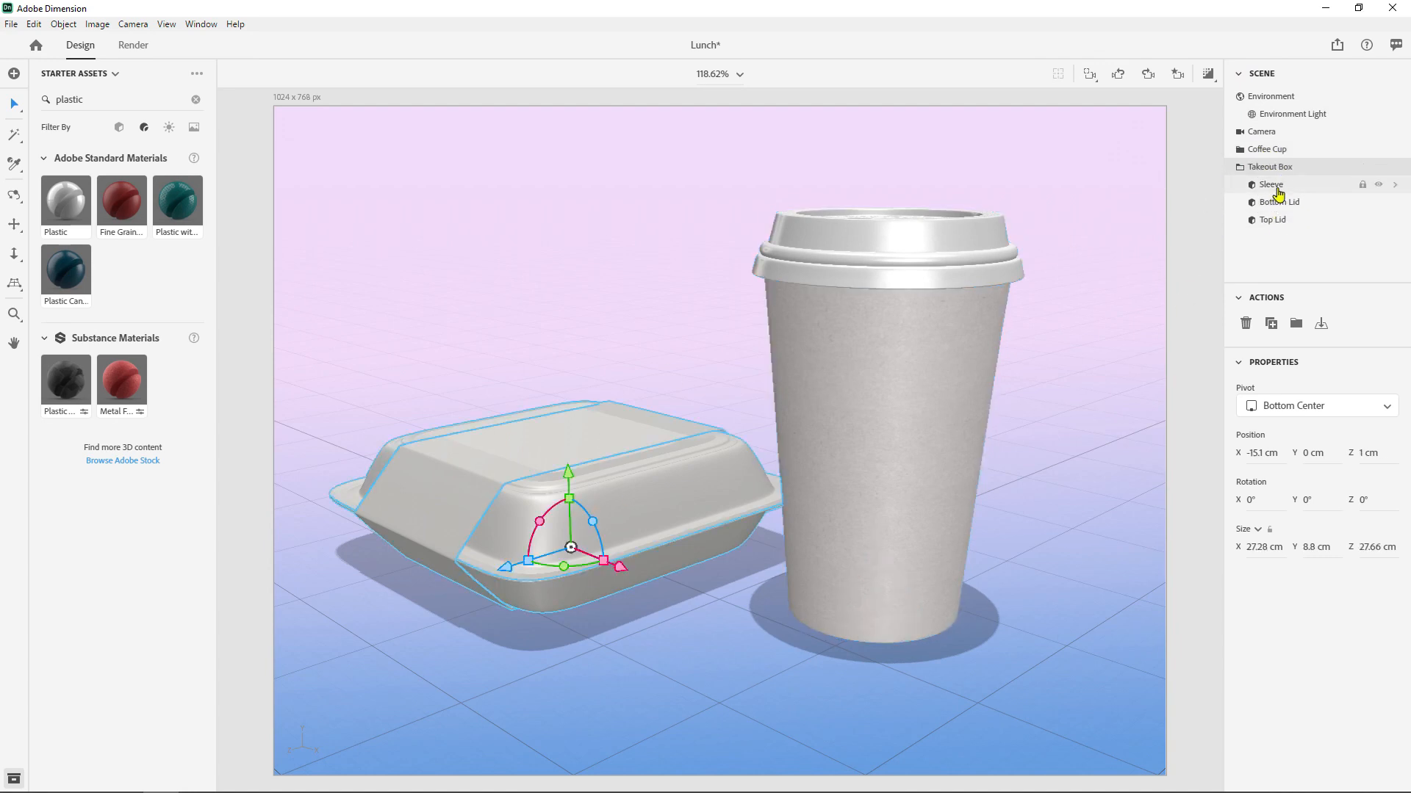
click(843, 406)
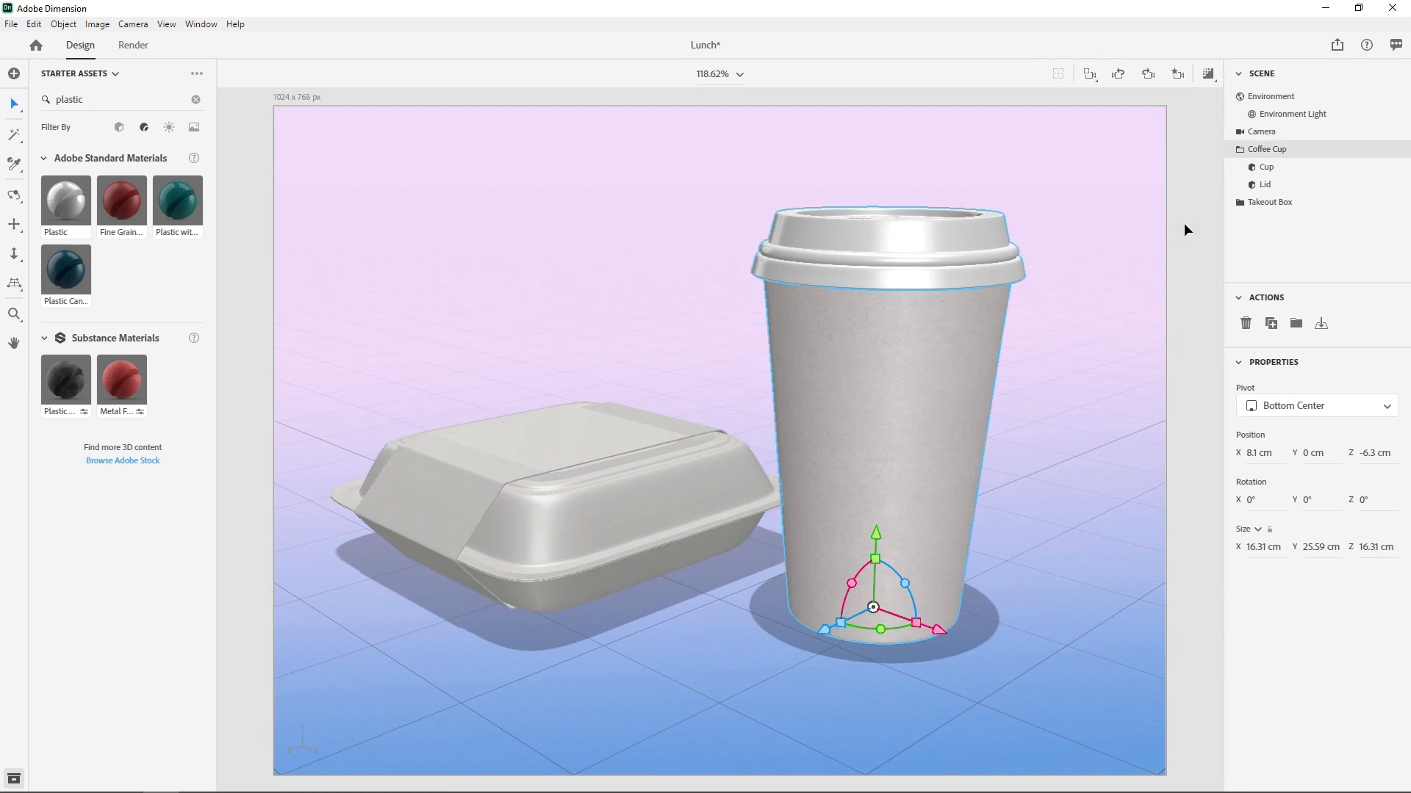
click(1268, 186)
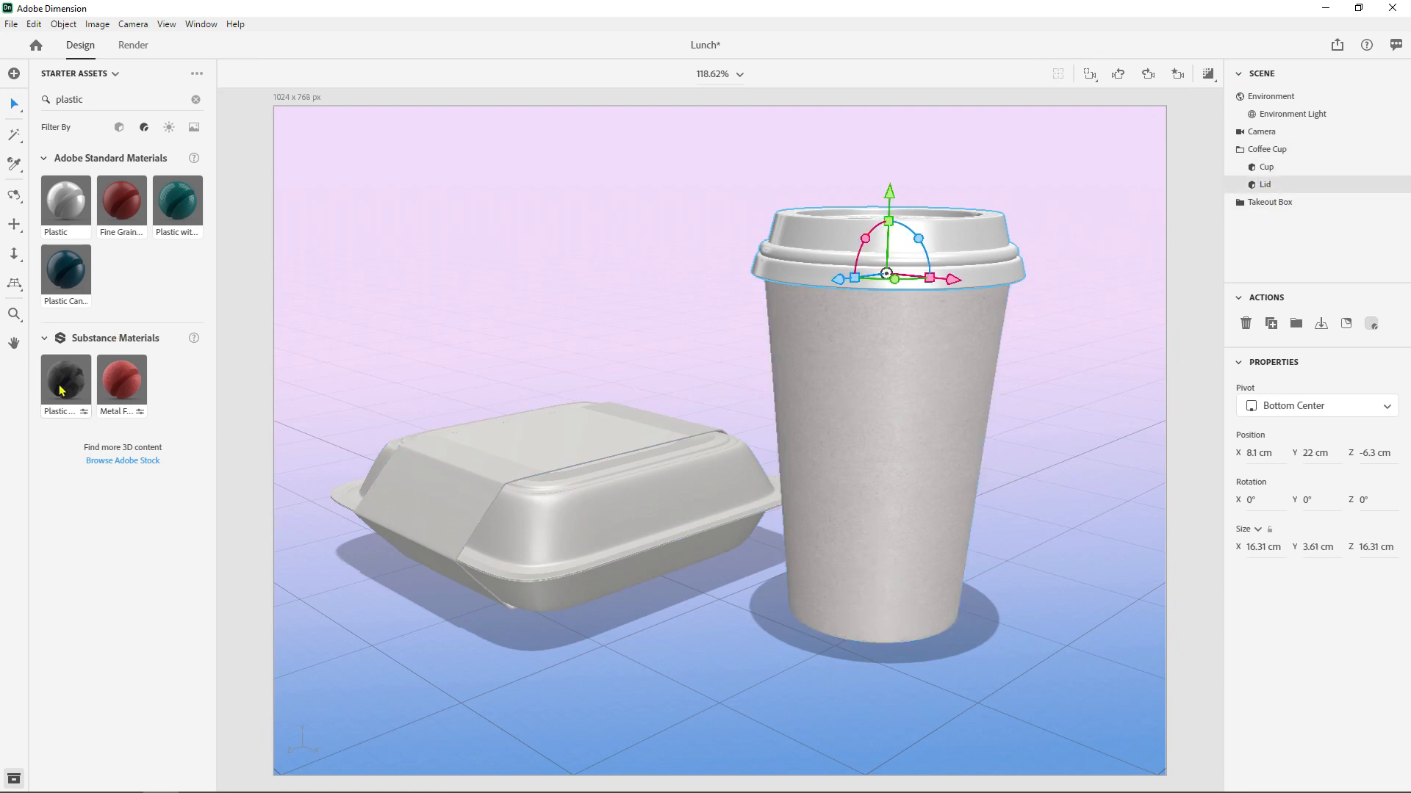
drag(64, 392, 885, 245)
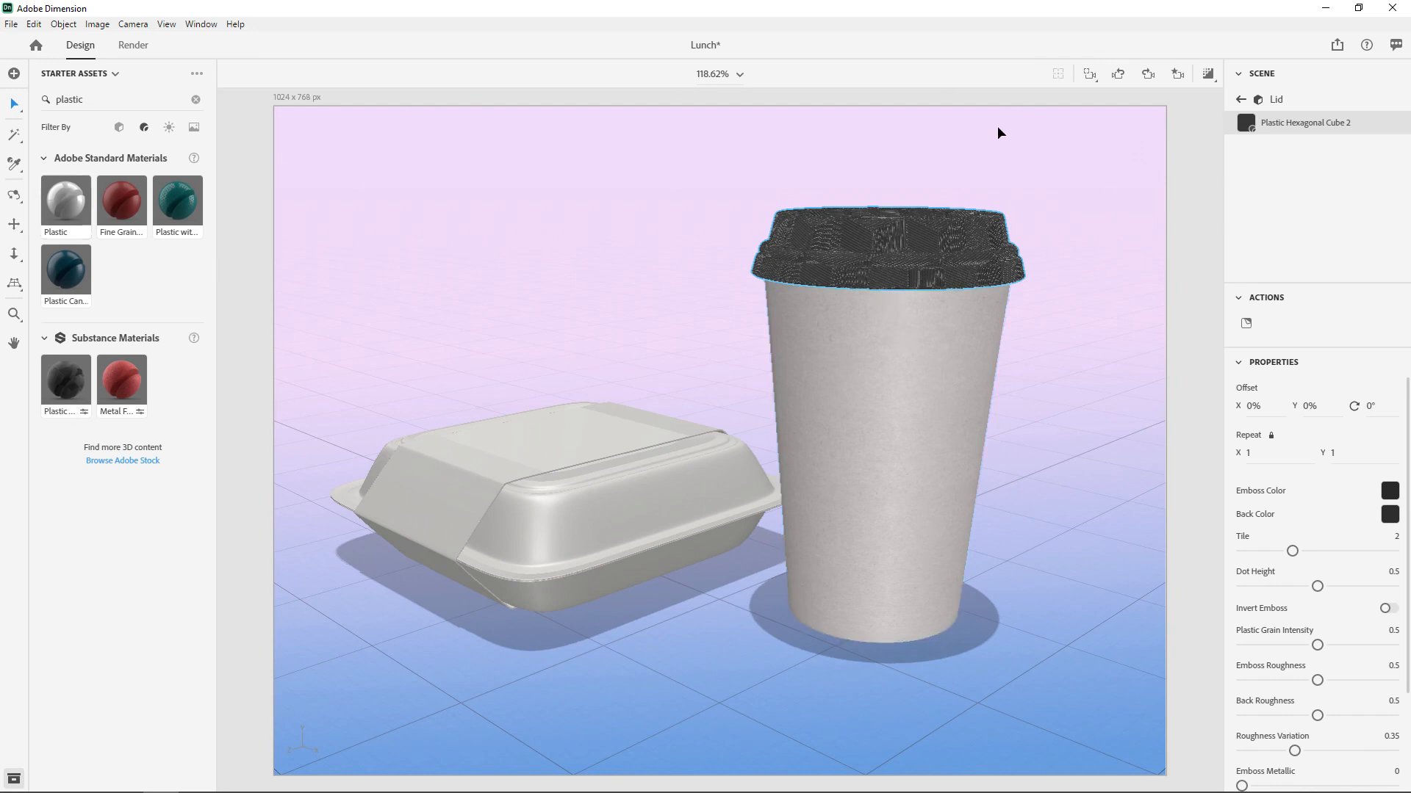
- Orbit the camera to a higher angle that looks down on the cup lid and the top of the takeout box
click(13, 199)
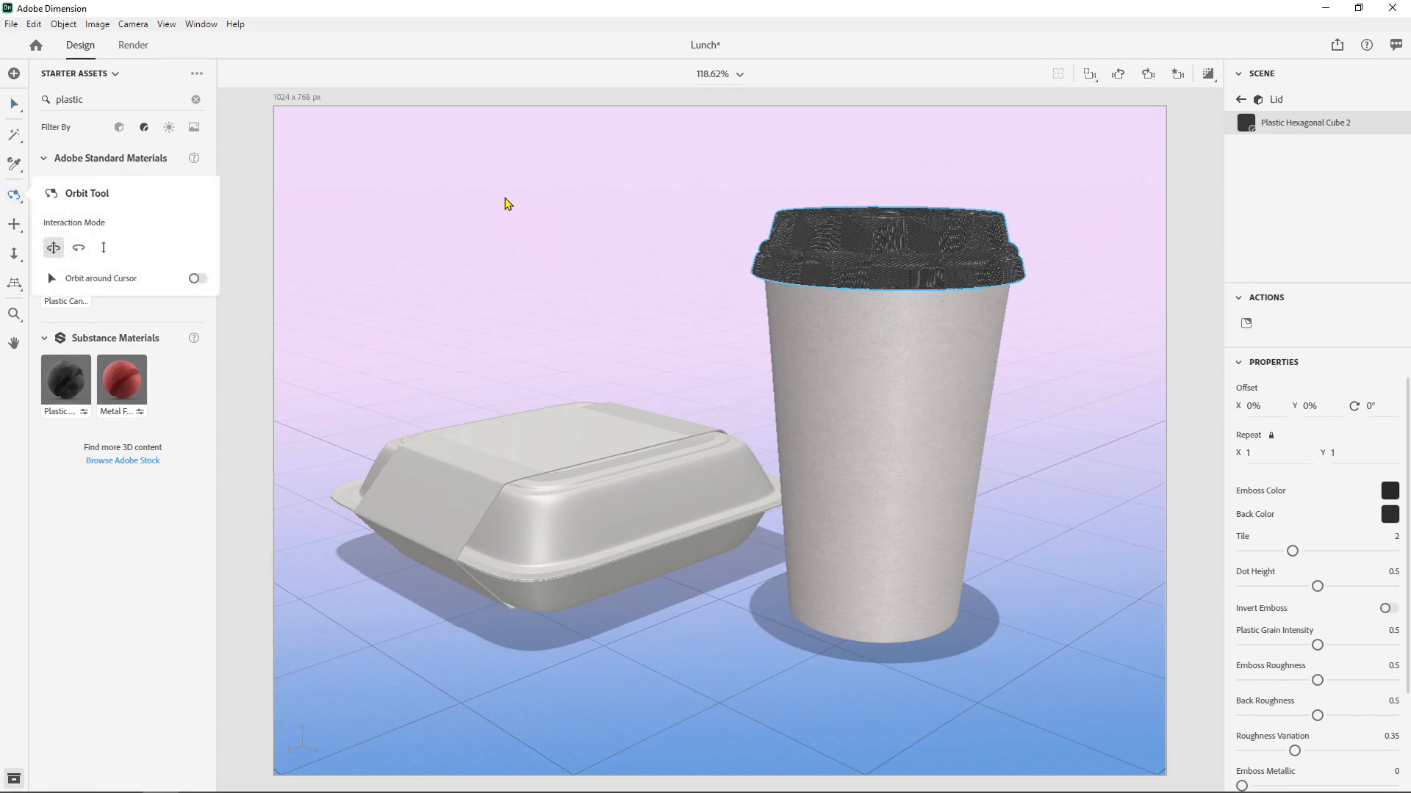
click(503, 209)
drag(529, 190, 536, 264)
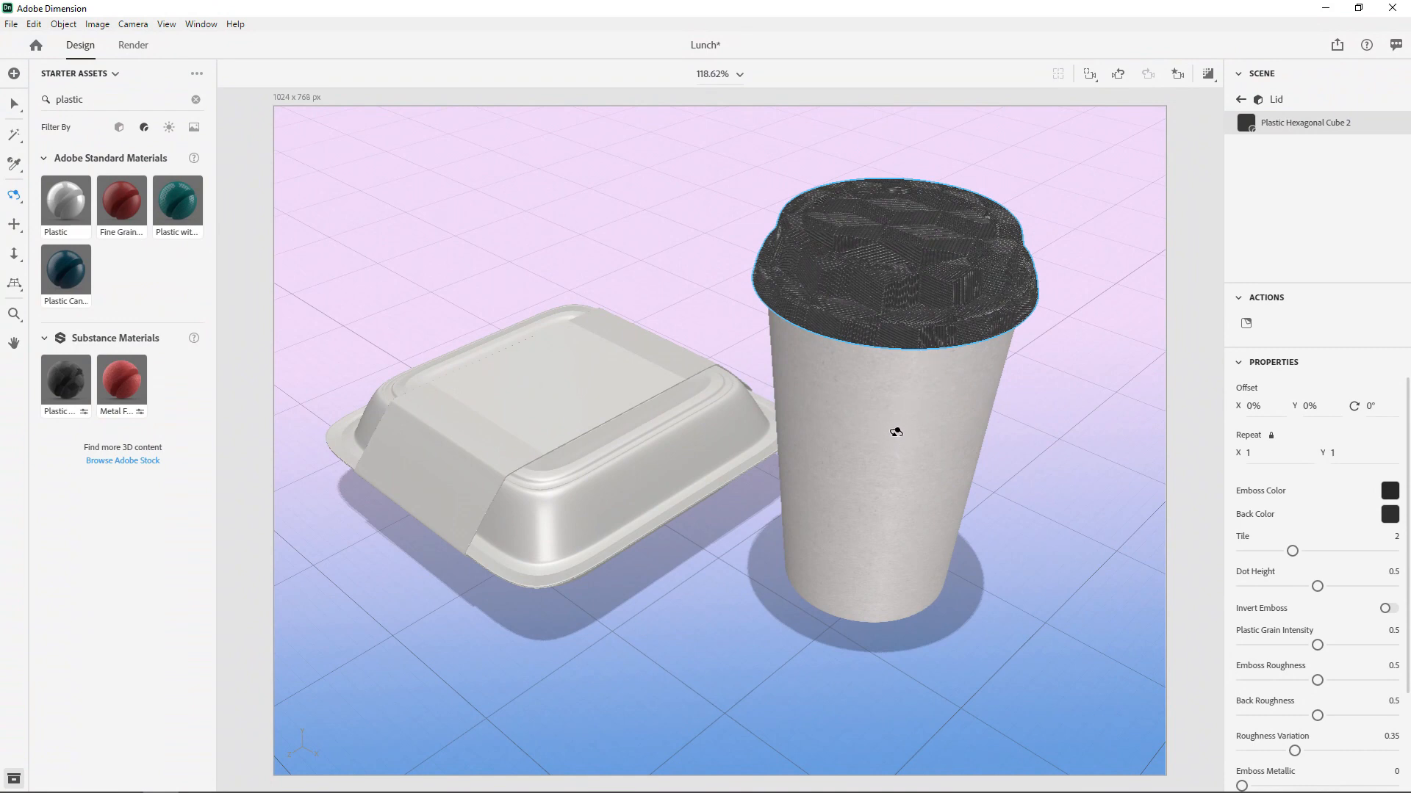
key(ctrl)
- Find a paper material and apply Diagonal Paper to the Cup part of the coffee cup
click(1242, 101)
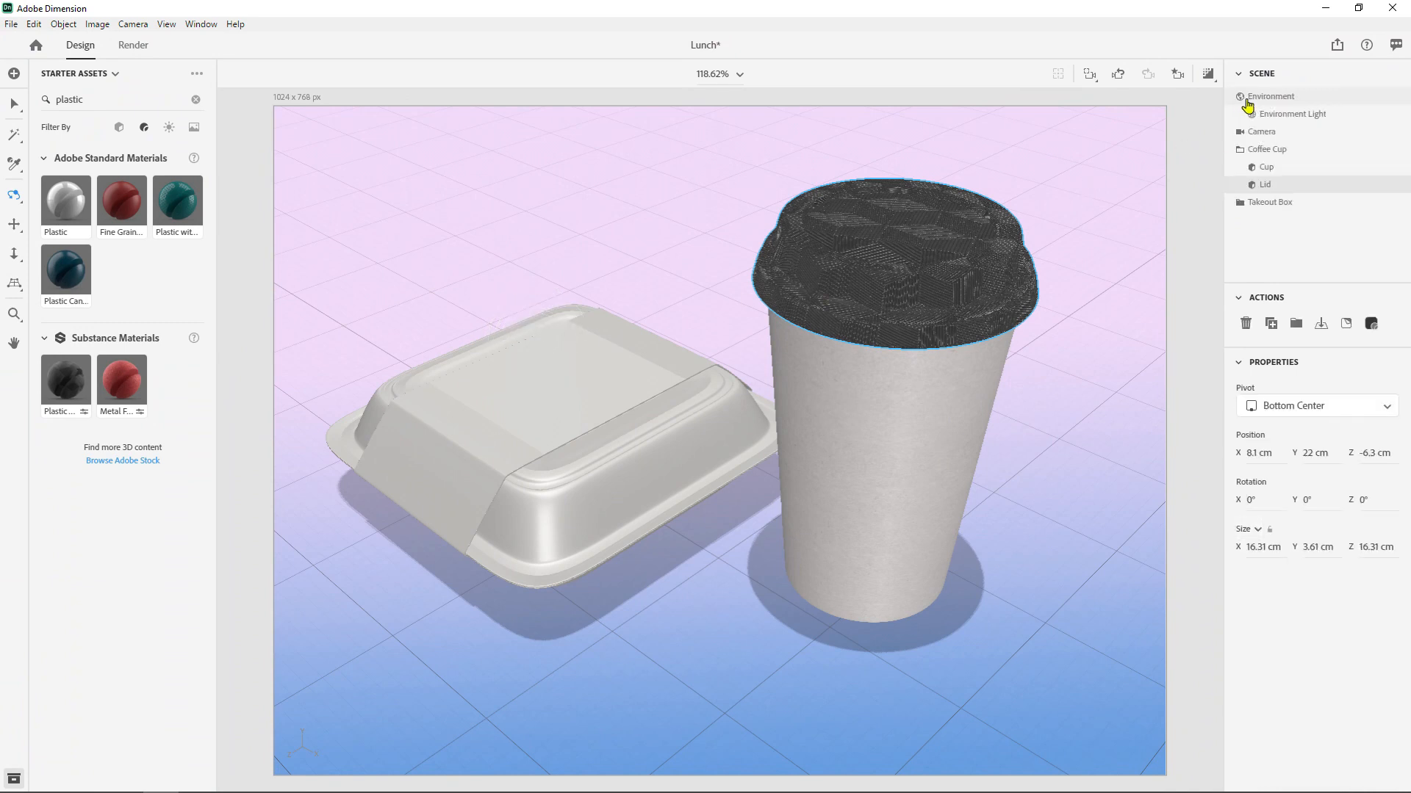
click(1266, 168)
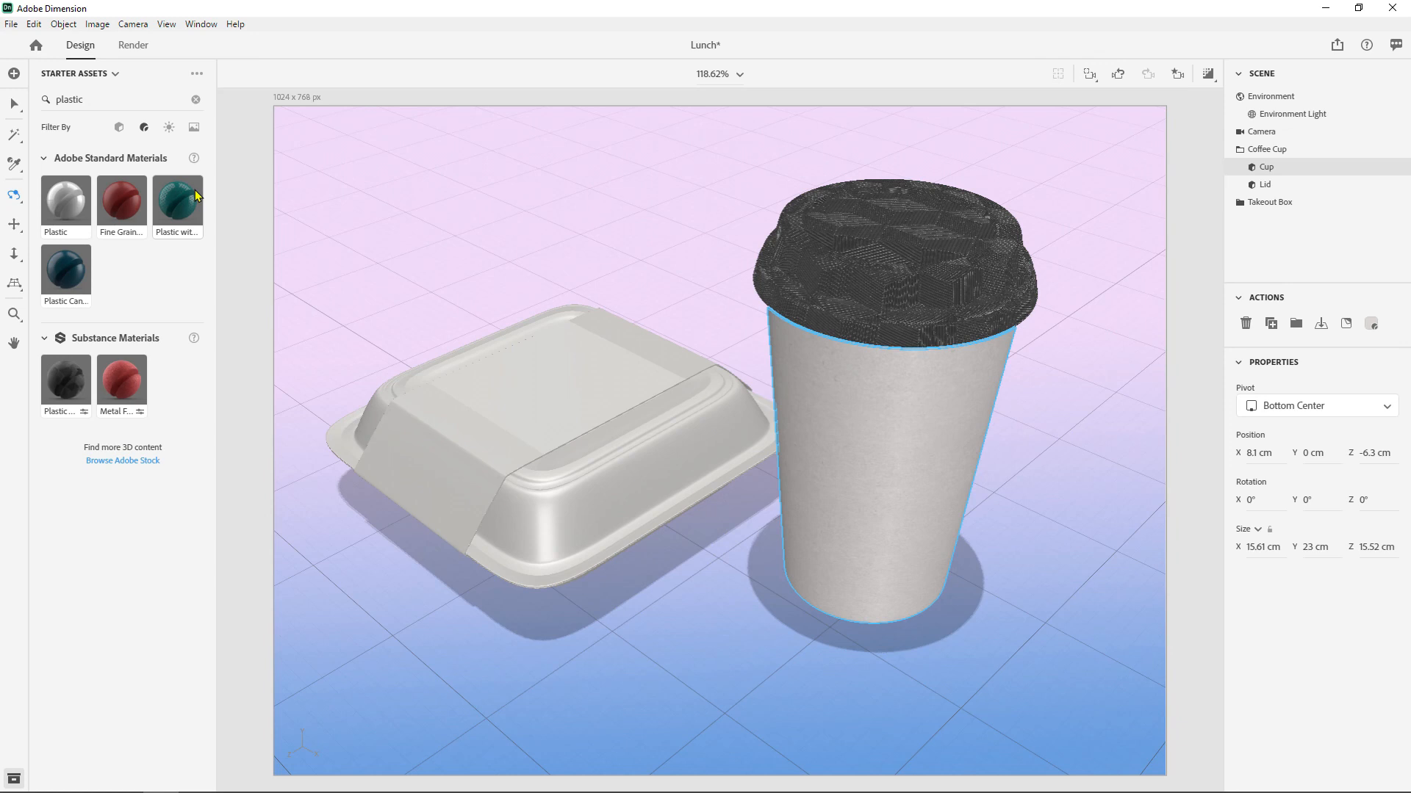
click(119, 103)
text(paper)
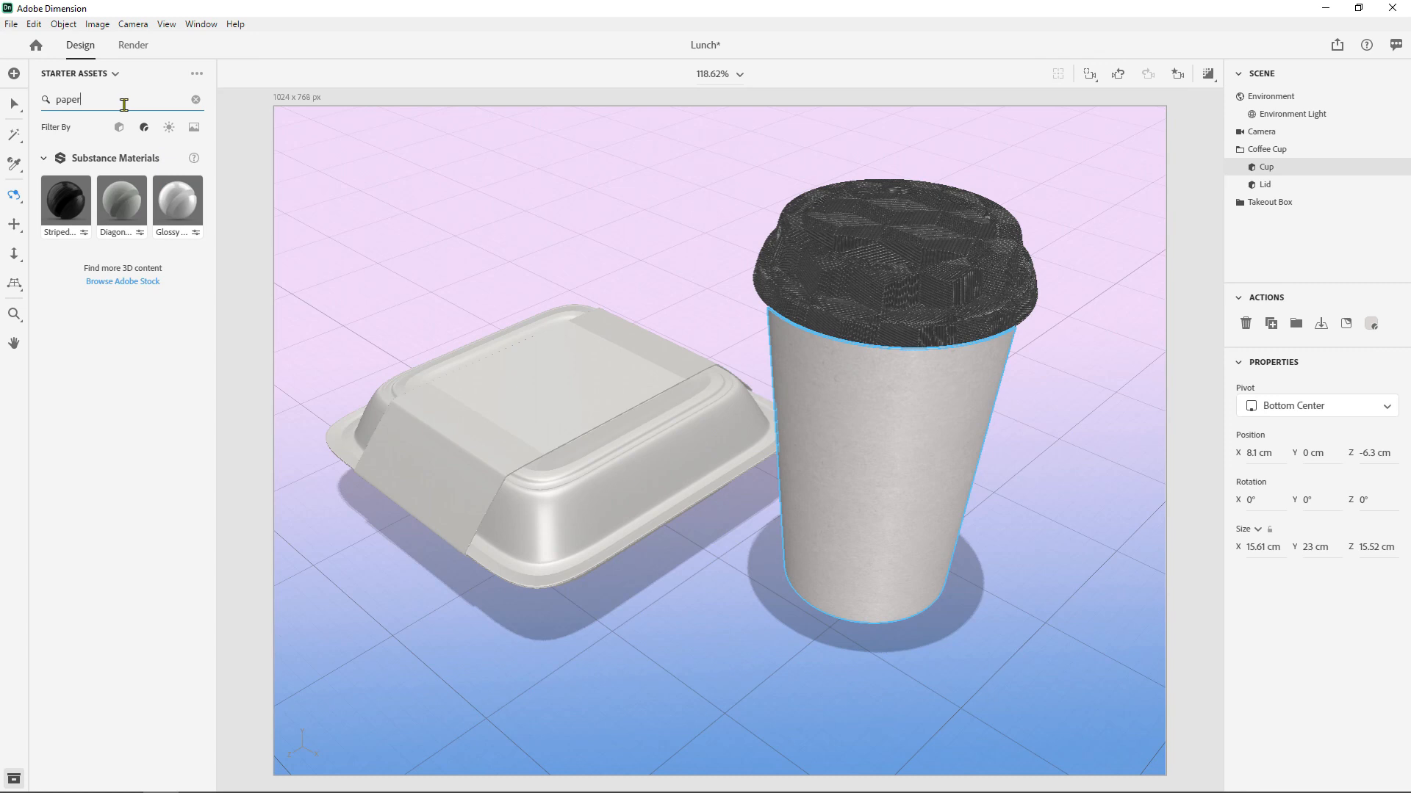
drag(117, 195, 925, 417)
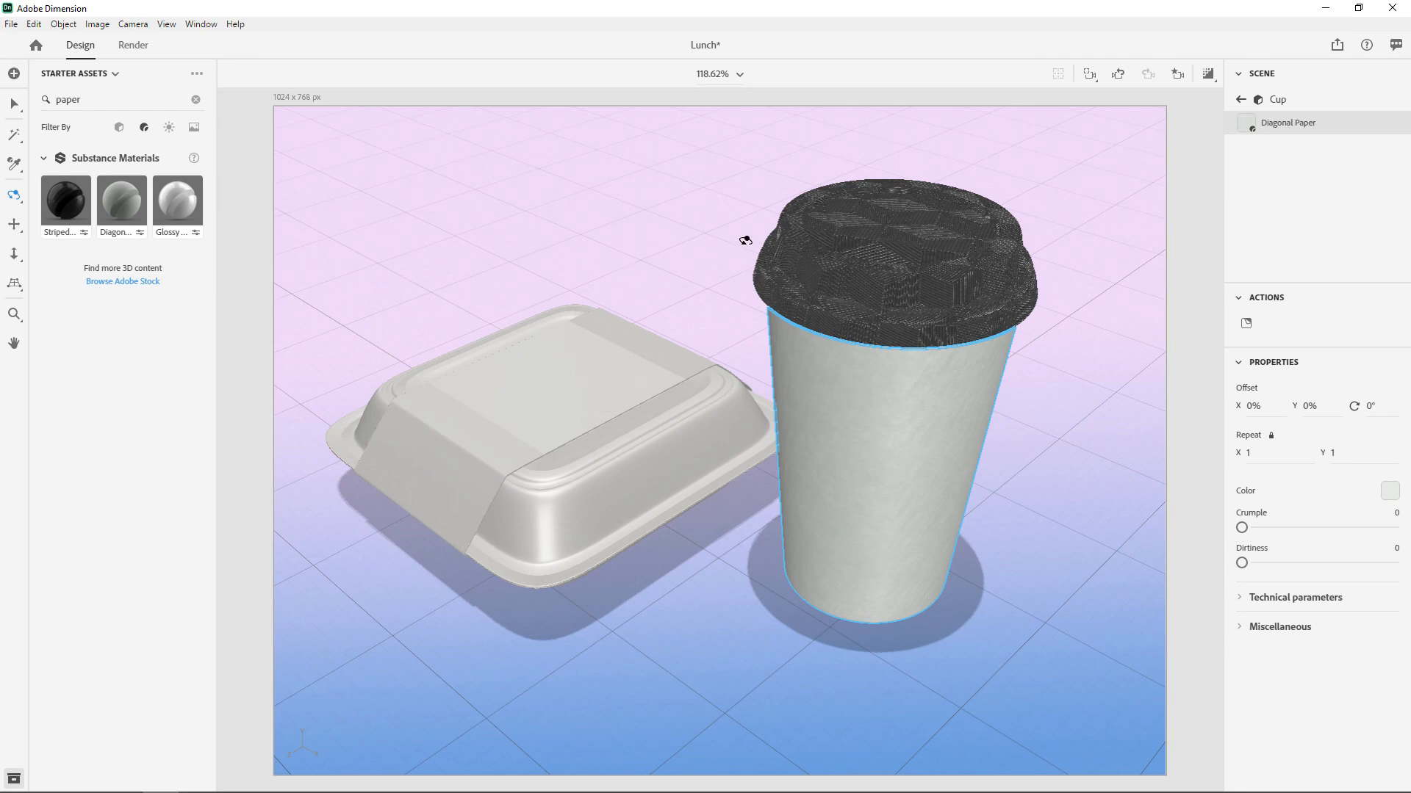
- Light the scene with a studio environment light rotated to -80° and show the render preview
click(169, 127)
double_click(94, 102)
click(196, 102)
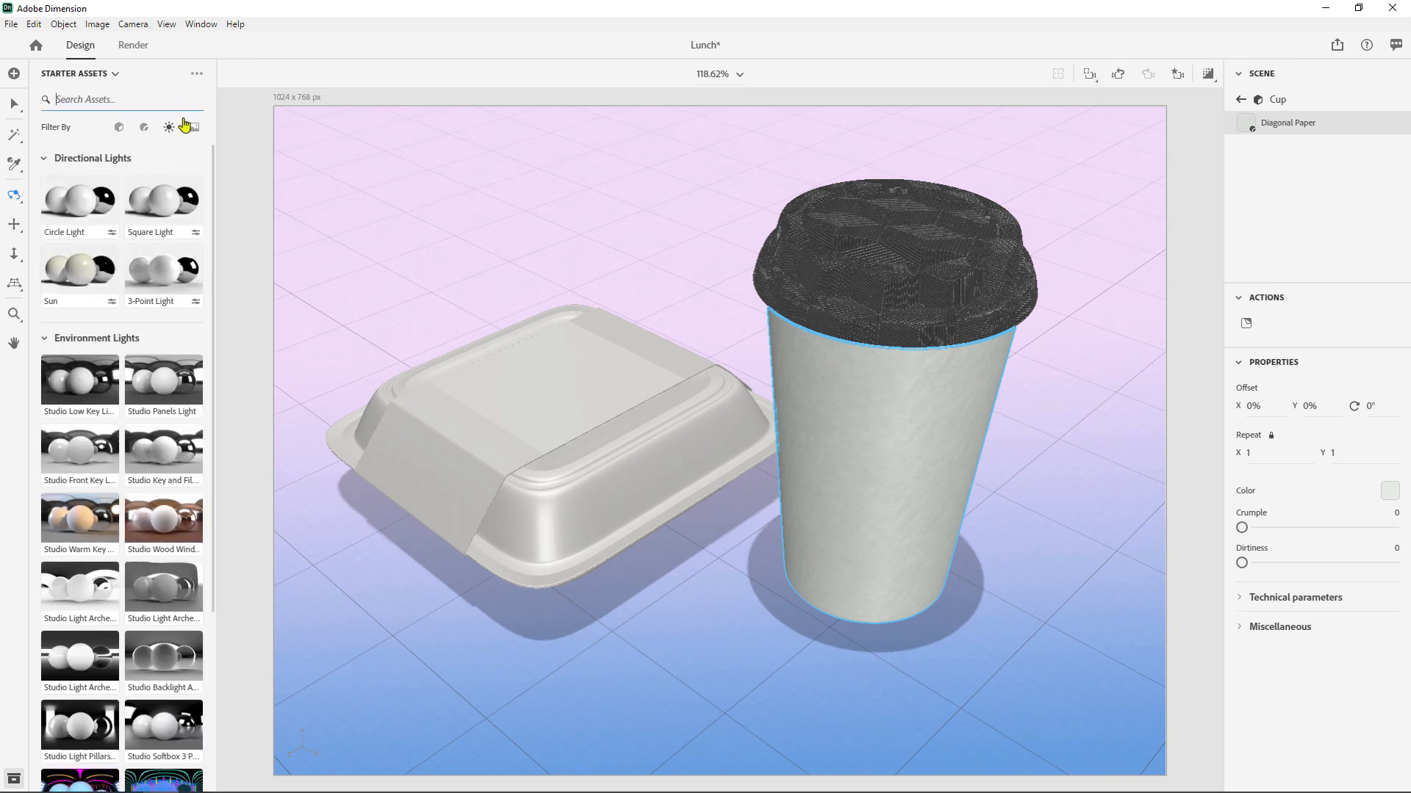
scroll(180, 390, down, 5)
drag(158, 448, 603, 178)
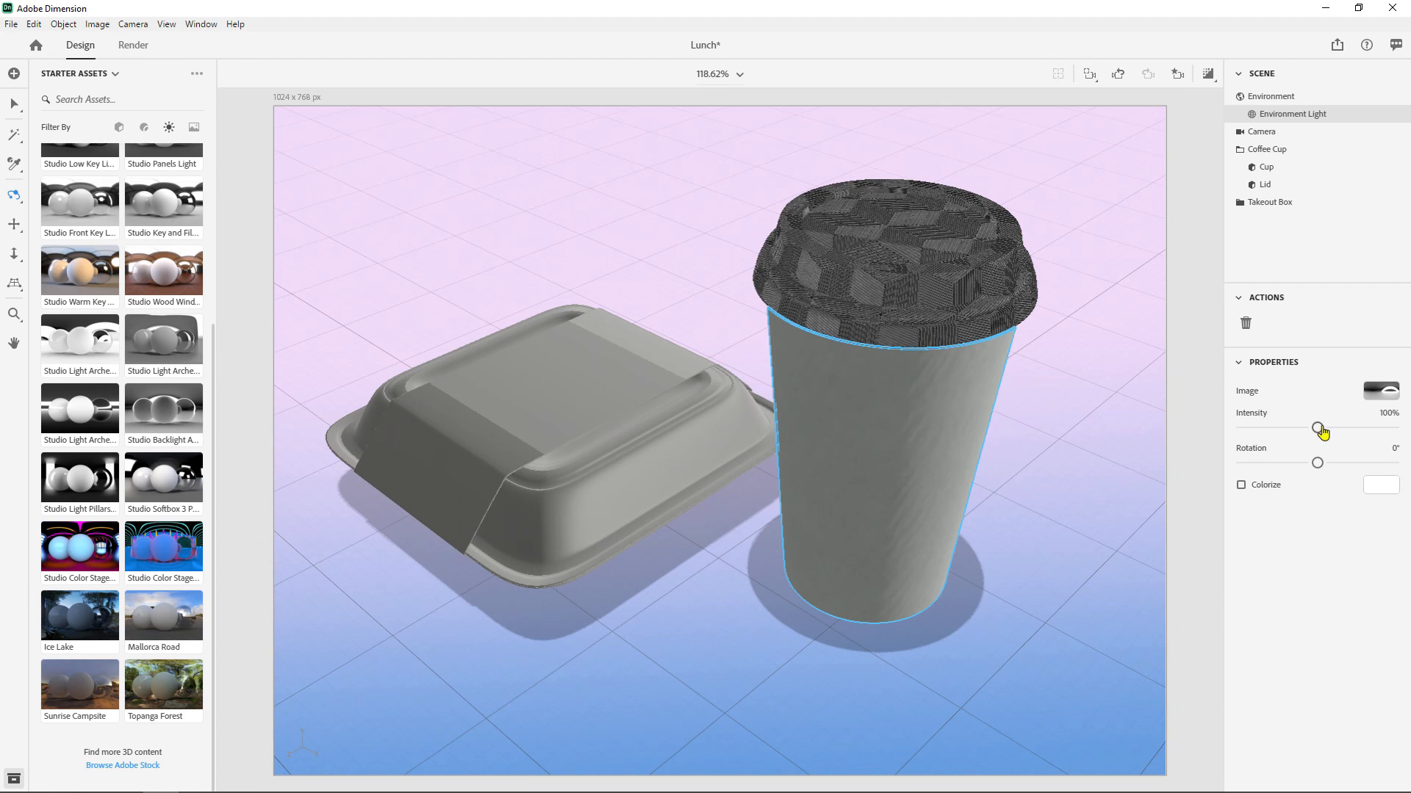
drag(1317, 463, 1283, 466)
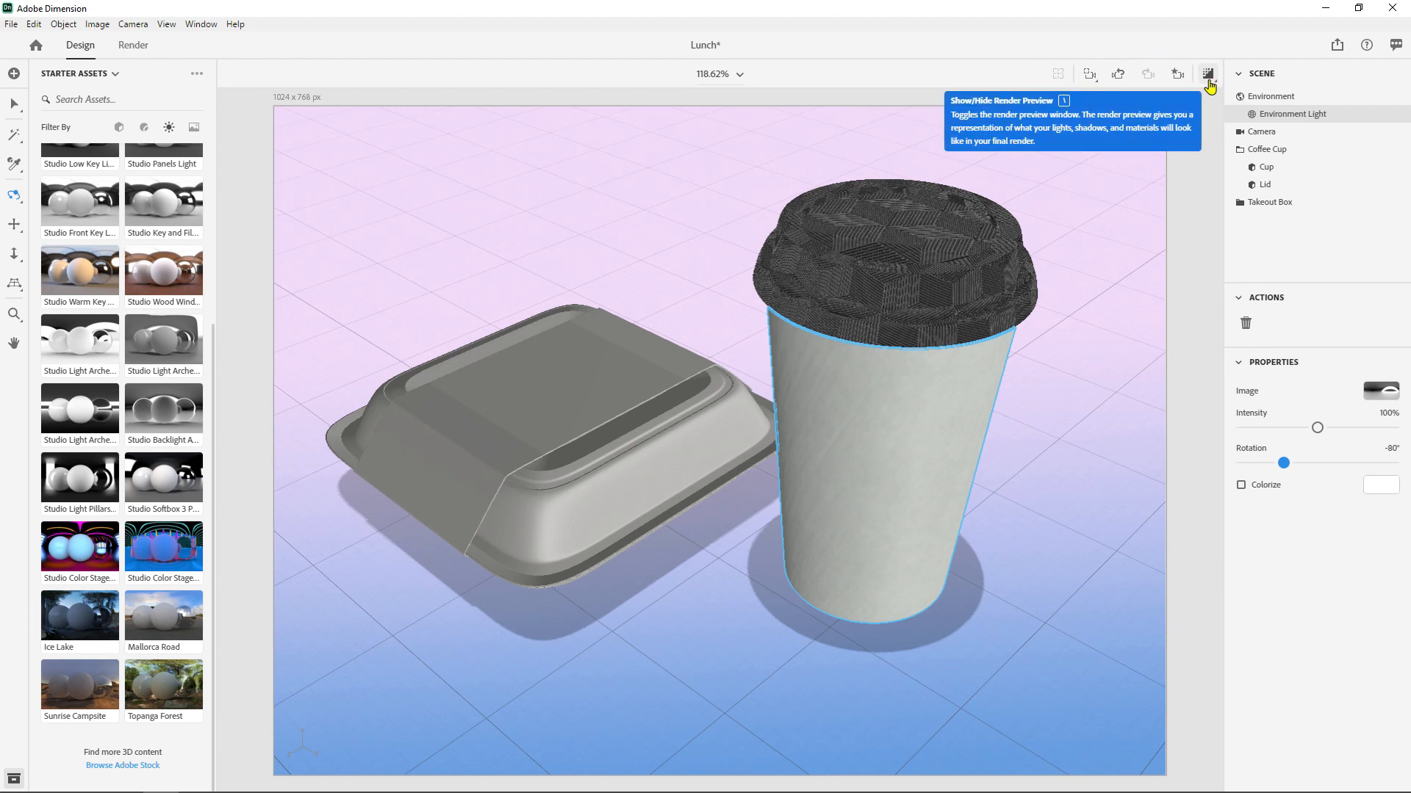
click(1209, 76)
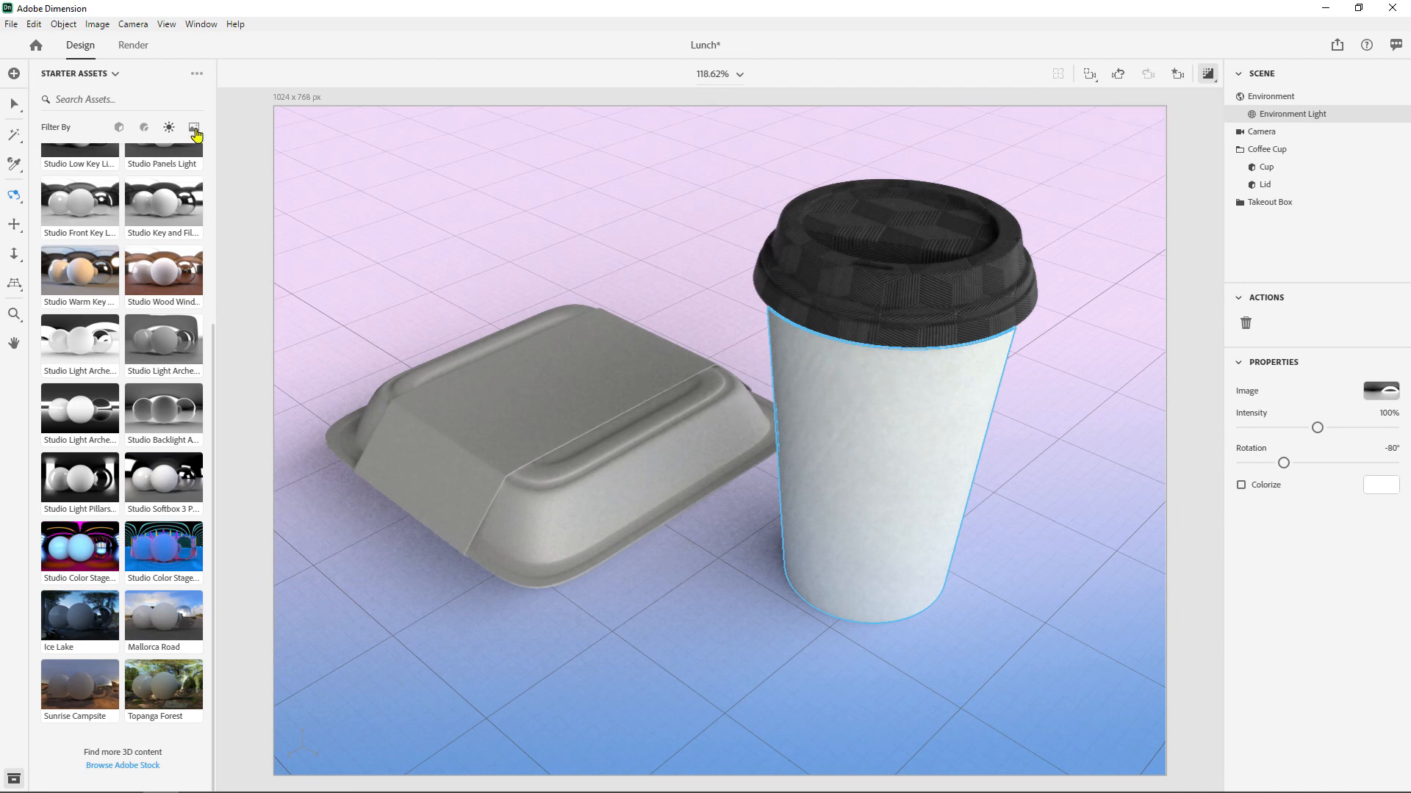
- Place the Earth graphic as a decal on the front of the cup, deleting a trial Air decal first
click(194, 129)
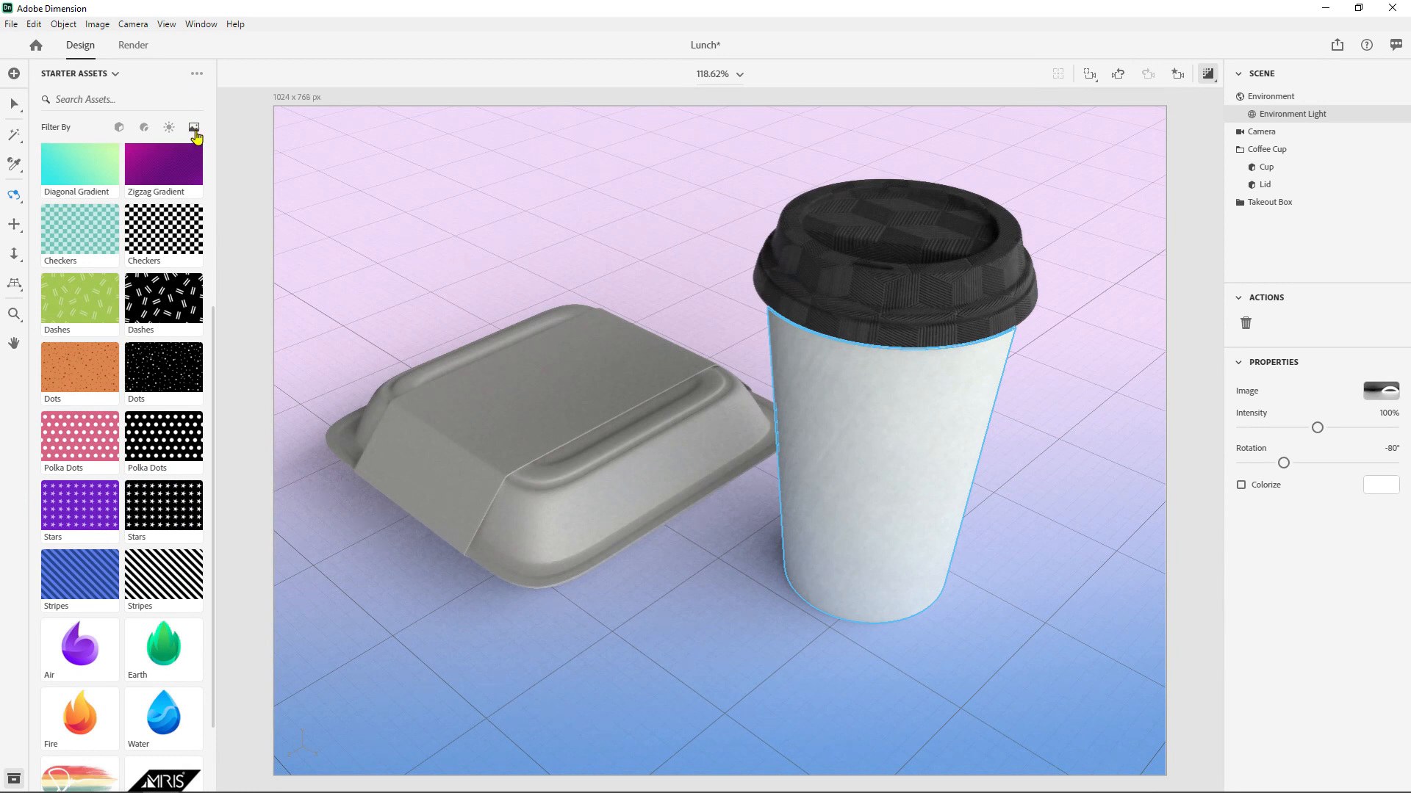
scroll(189, 272, down, 3)
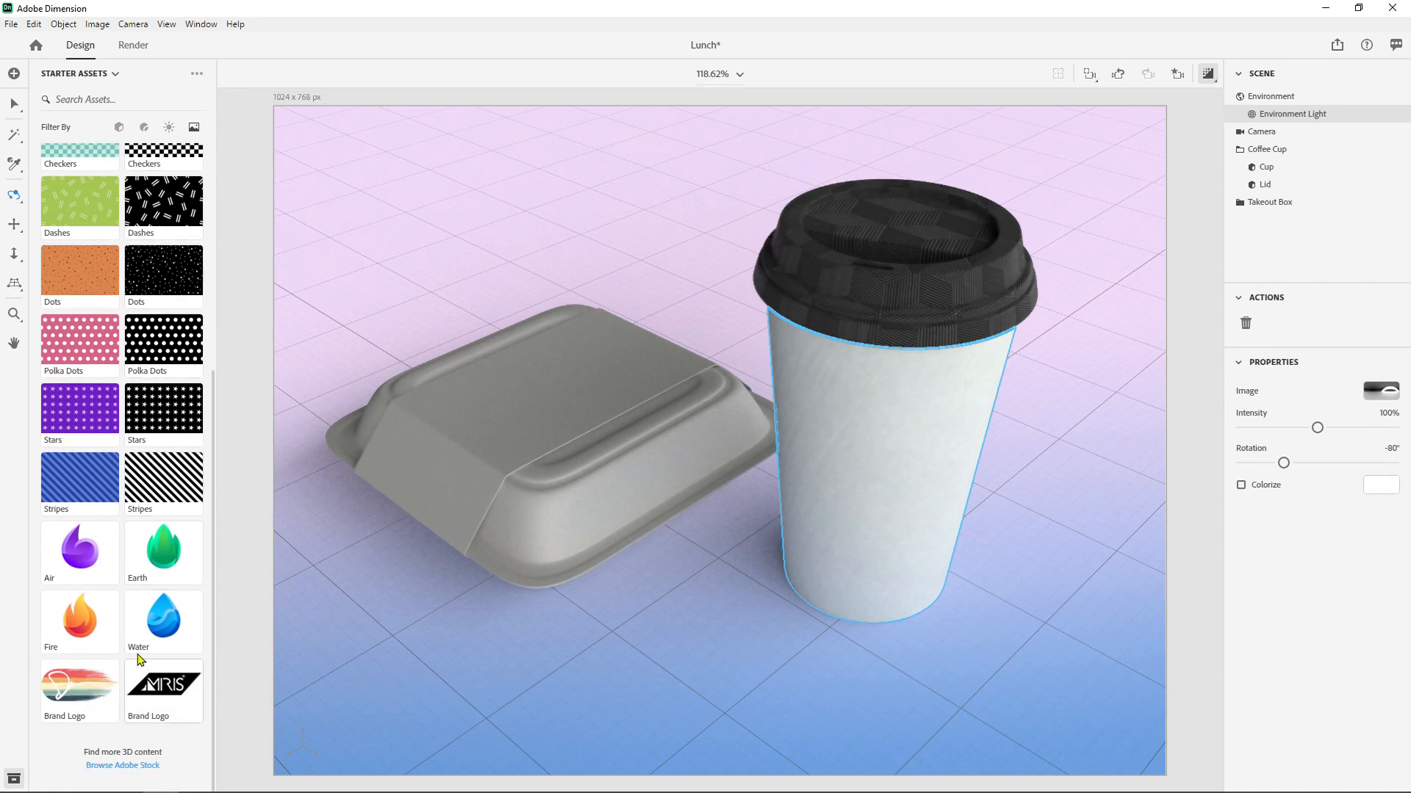
drag(83, 560, 858, 519)
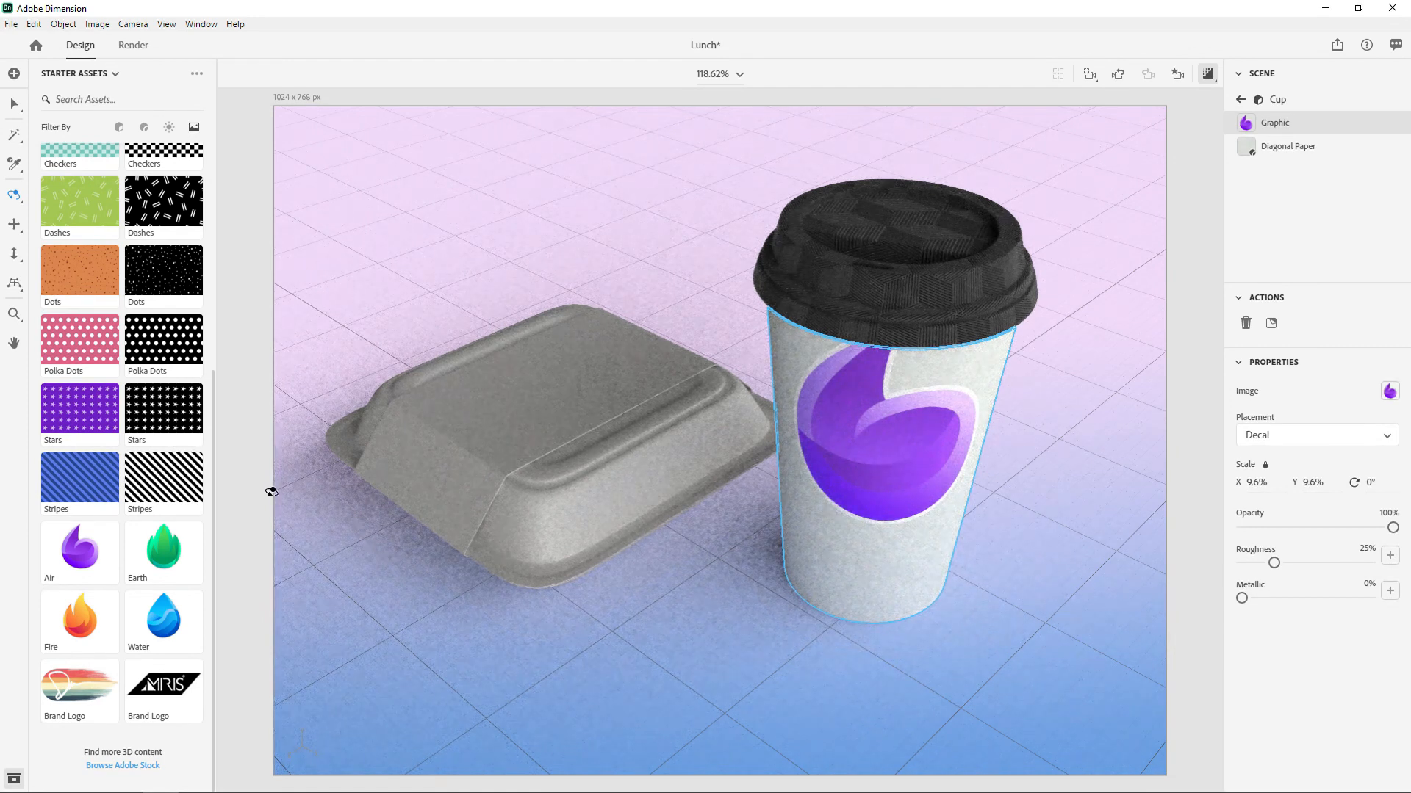
key(Delete)
drag(163, 547, 893, 503)
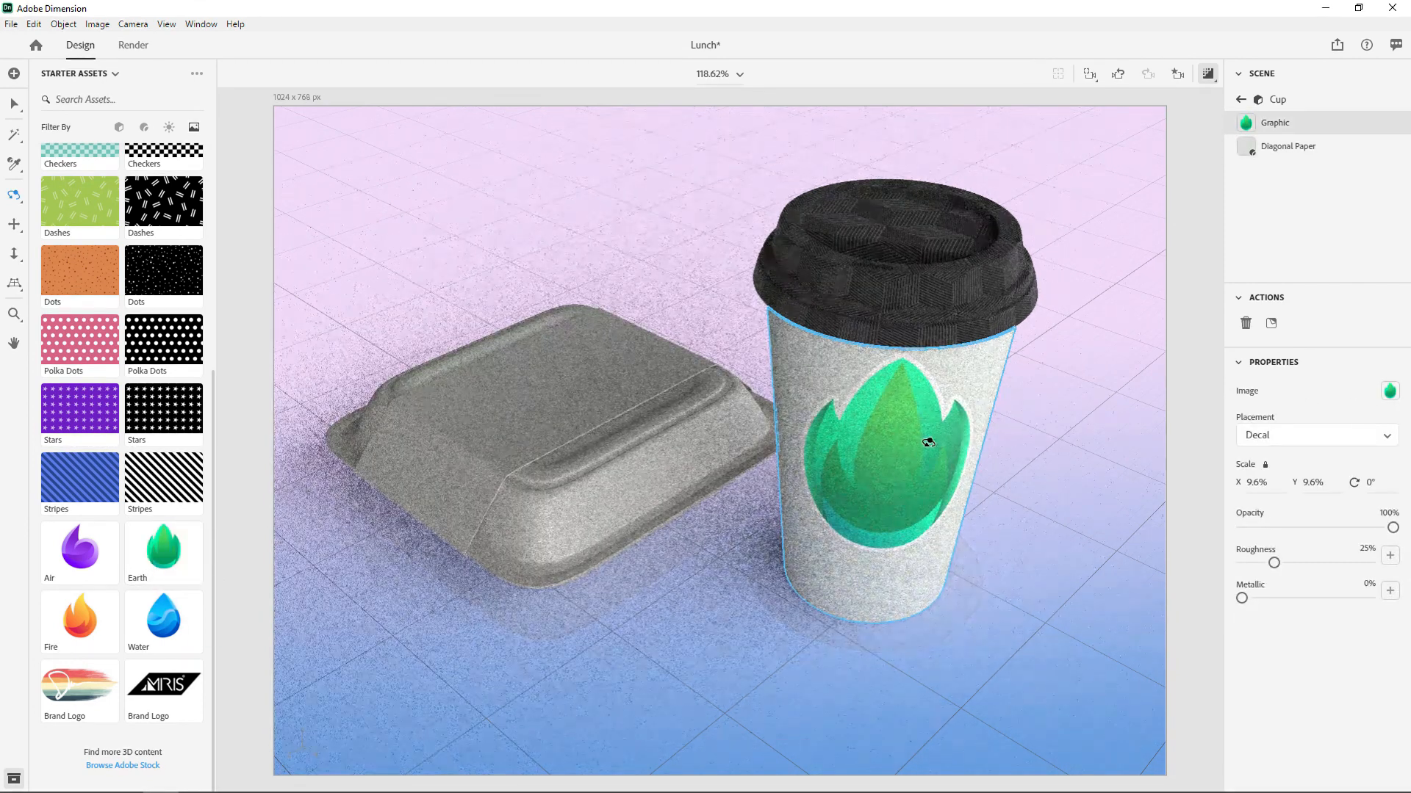
- Shift the Earth decal slightly lower on the cup, scale it to 6.6%, and raise its metallic value
click(14, 109)
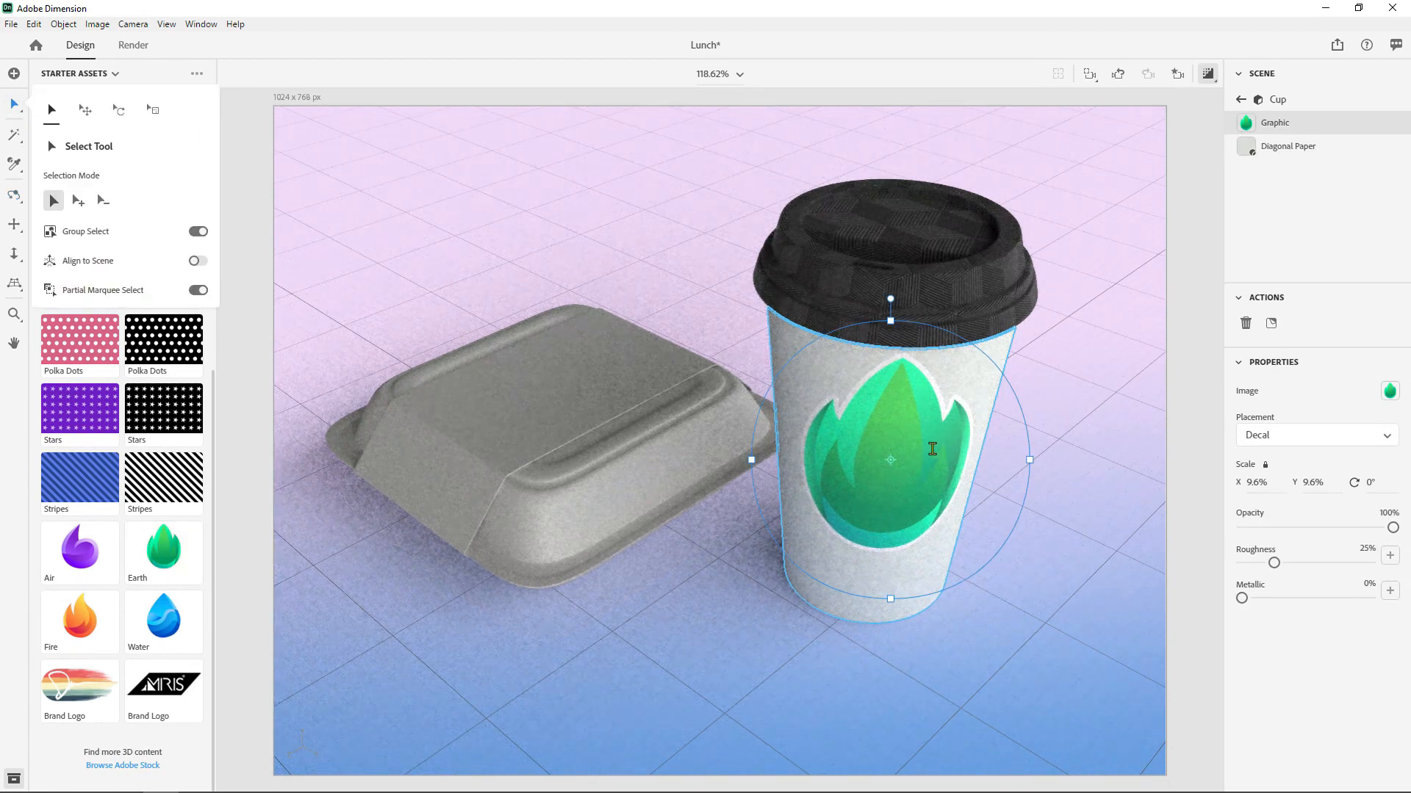
drag(913, 453, 856, 456)
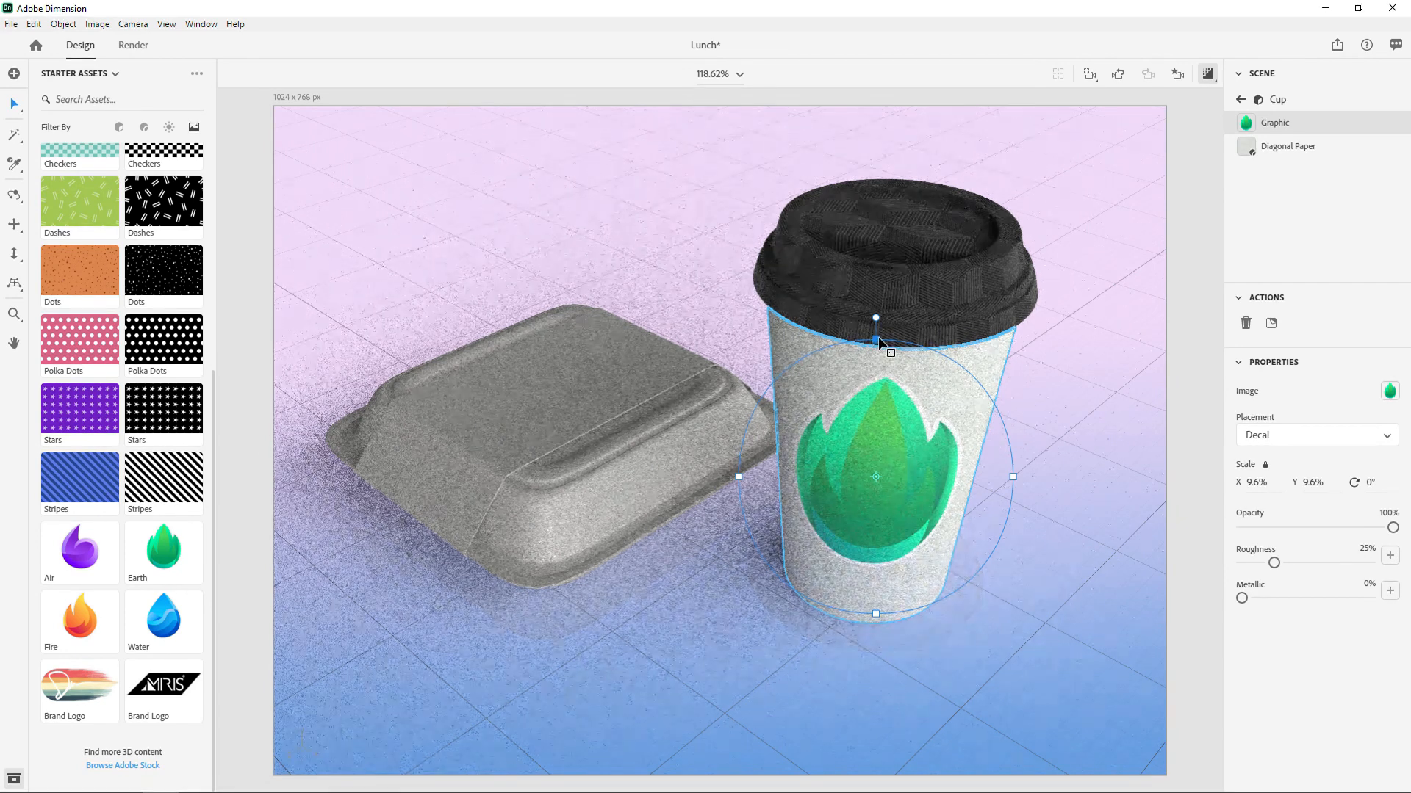
drag(876, 340, 879, 384)
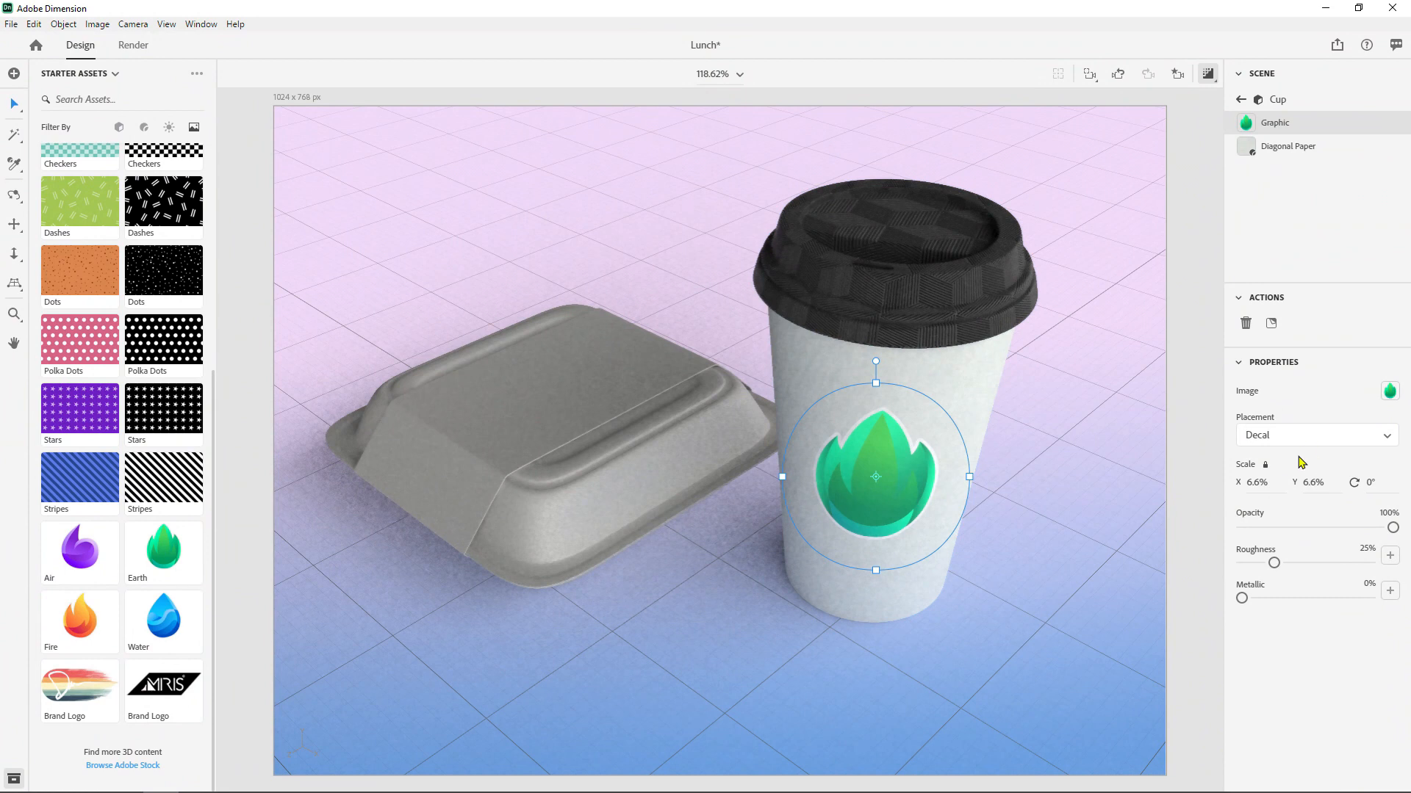
drag(1242, 598, 1306, 597)
- Examine the technical and miscellaneous parameters of the cup's Diagonal Paper material
click(968, 387)
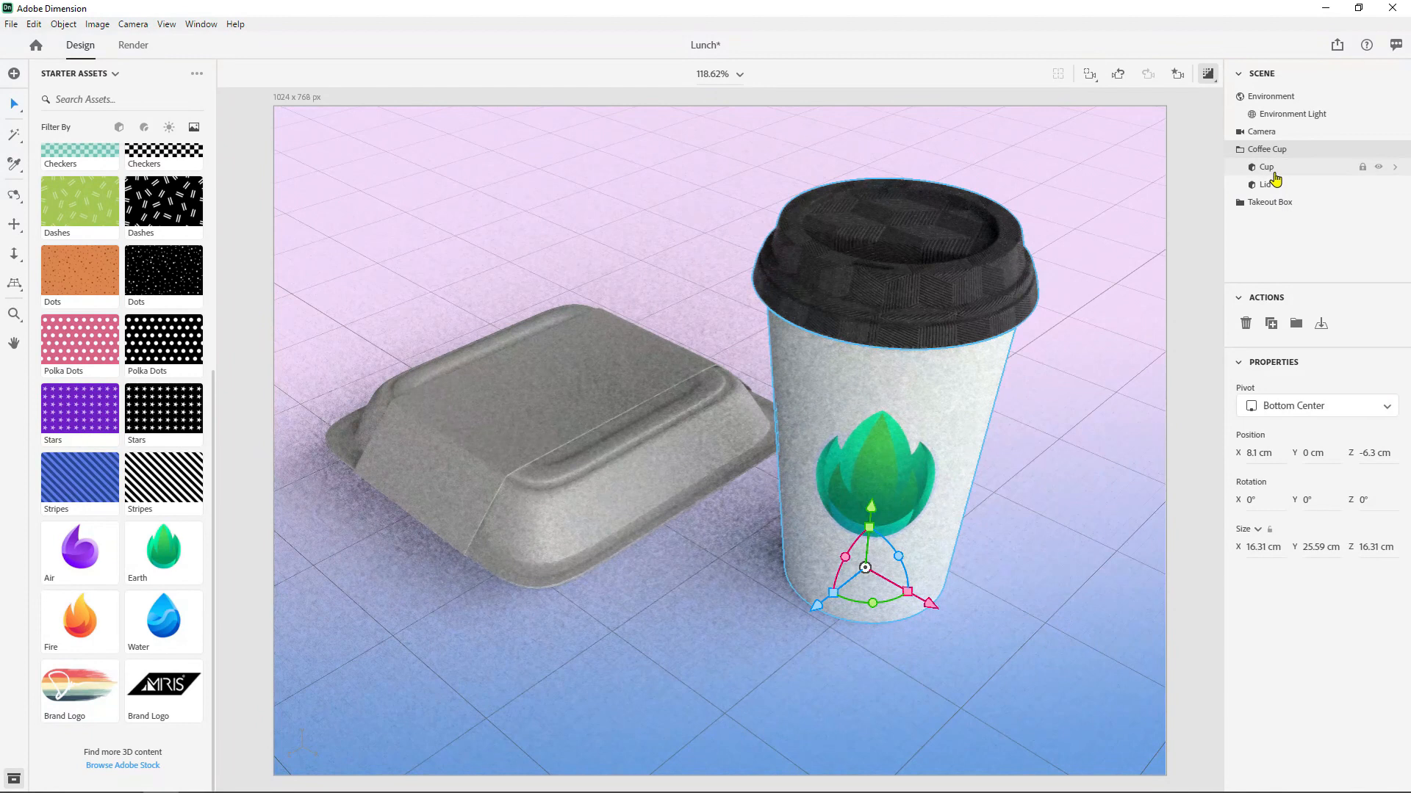
click(1273, 174)
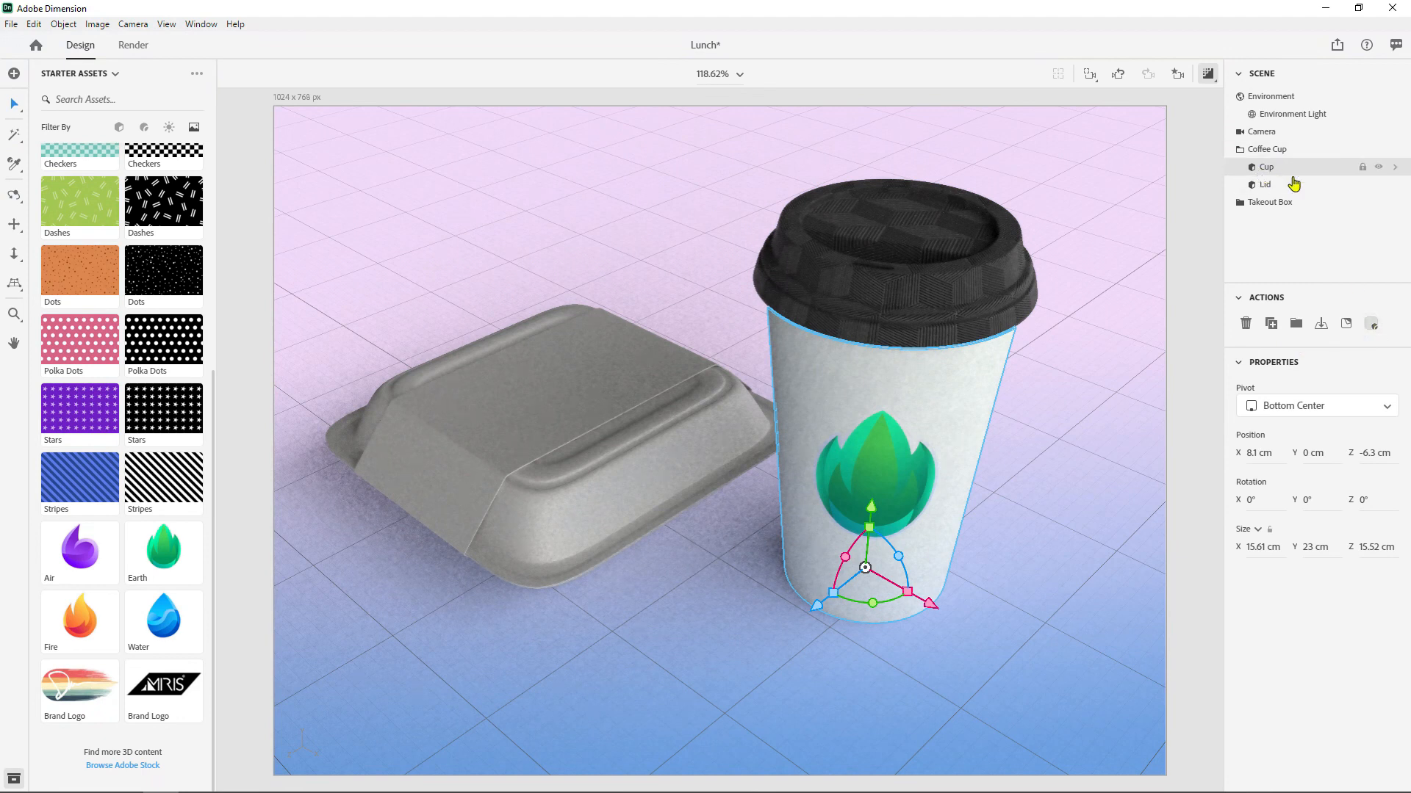
click(1368, 328)
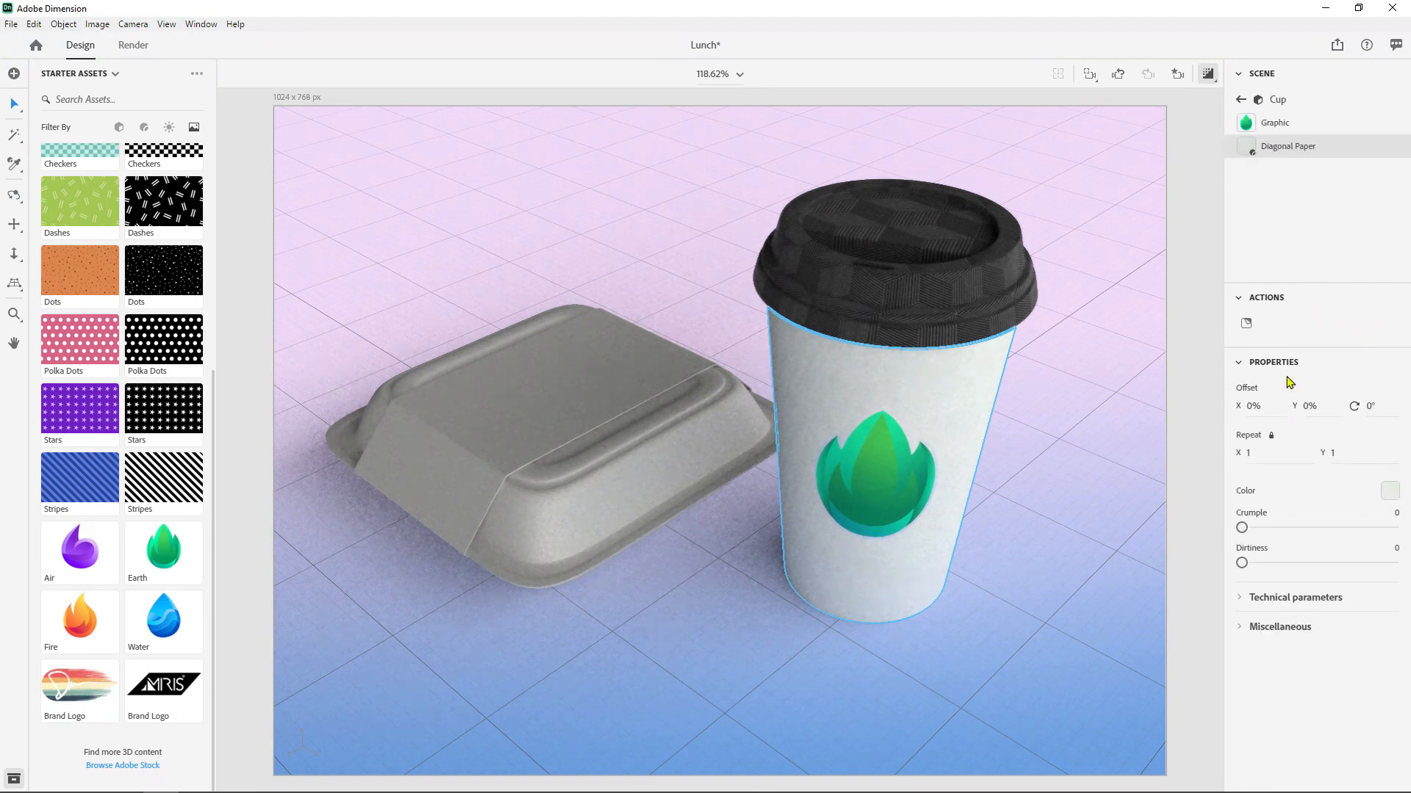
click(1249, 598)
scroll(1252, 603, down, 3)
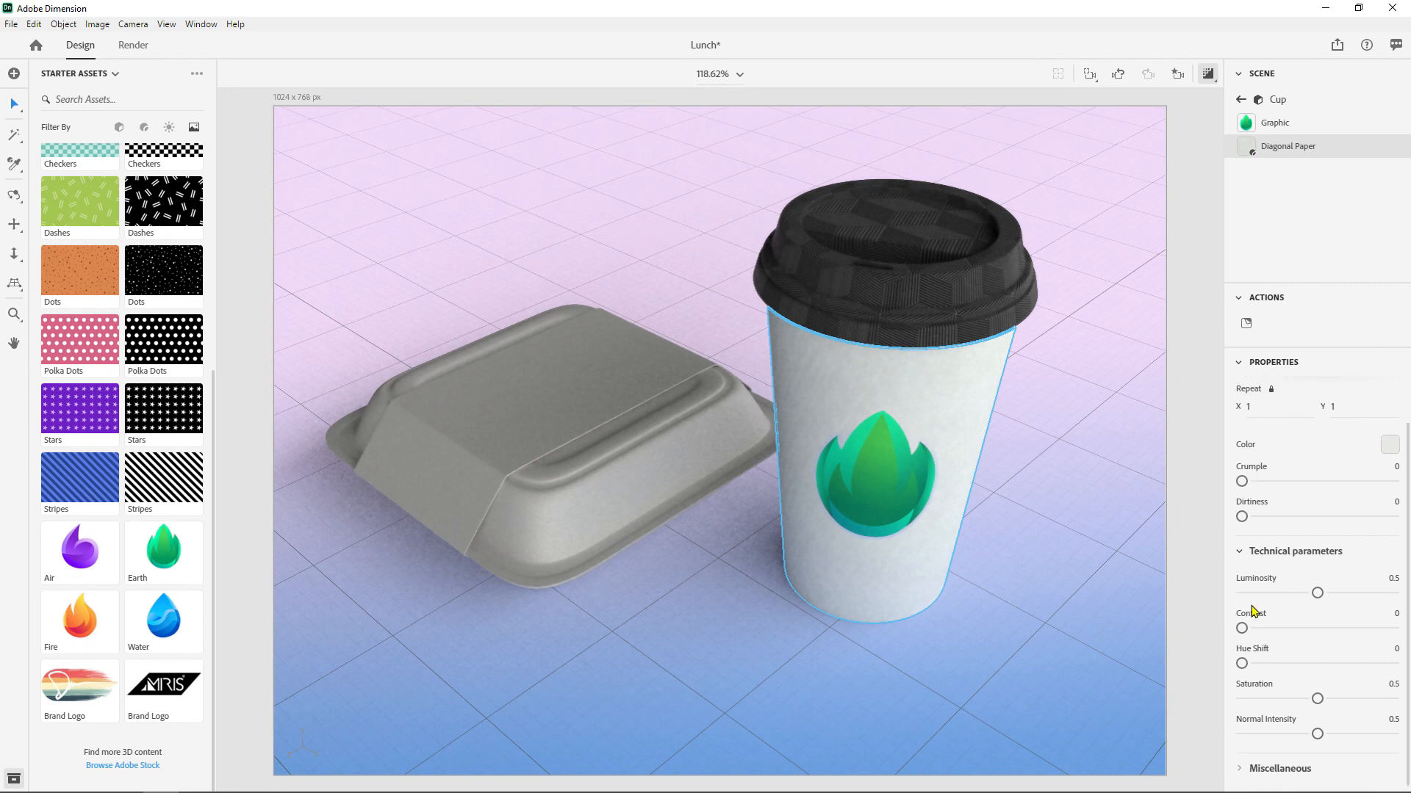
click(1246, 764)
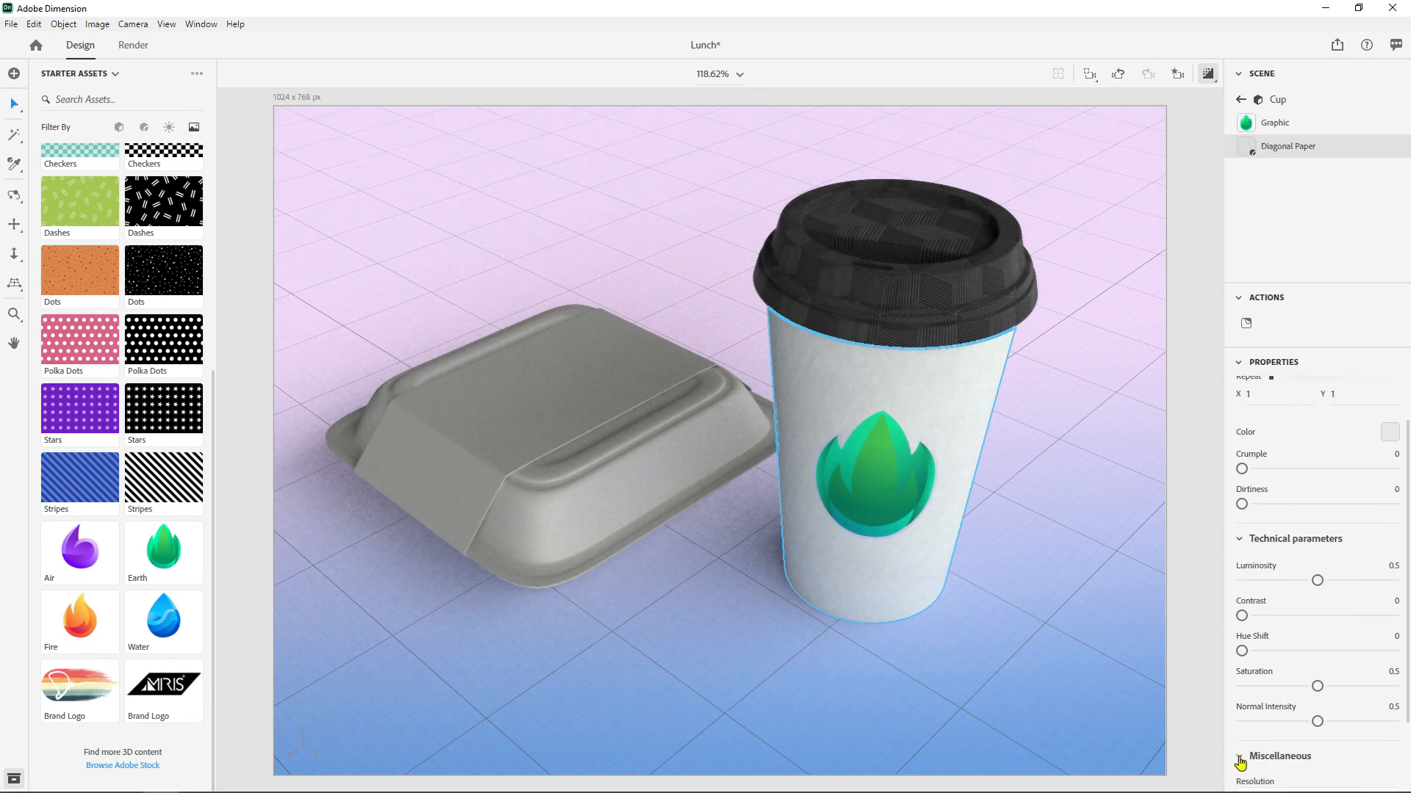
scroll(1308, 665, down, 2)
scroll(1302, 672, up, 3)
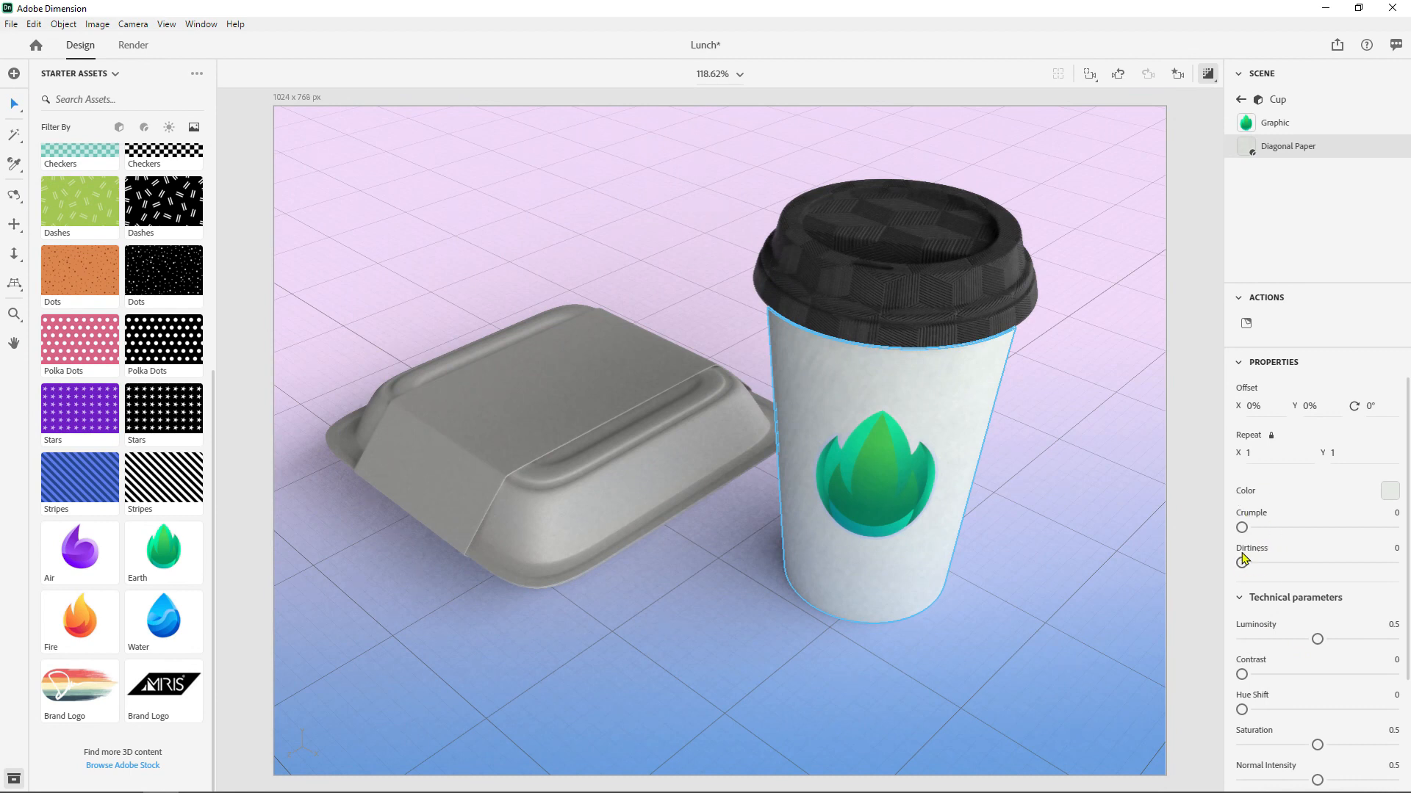
- Set the crumple of the cup's Diagonal Paper material to 0.36
mouse_move(1242, 562)
mouse_down()
mouse_move(1395, 551)
mouse_move(1243, 562)
mouse_up()
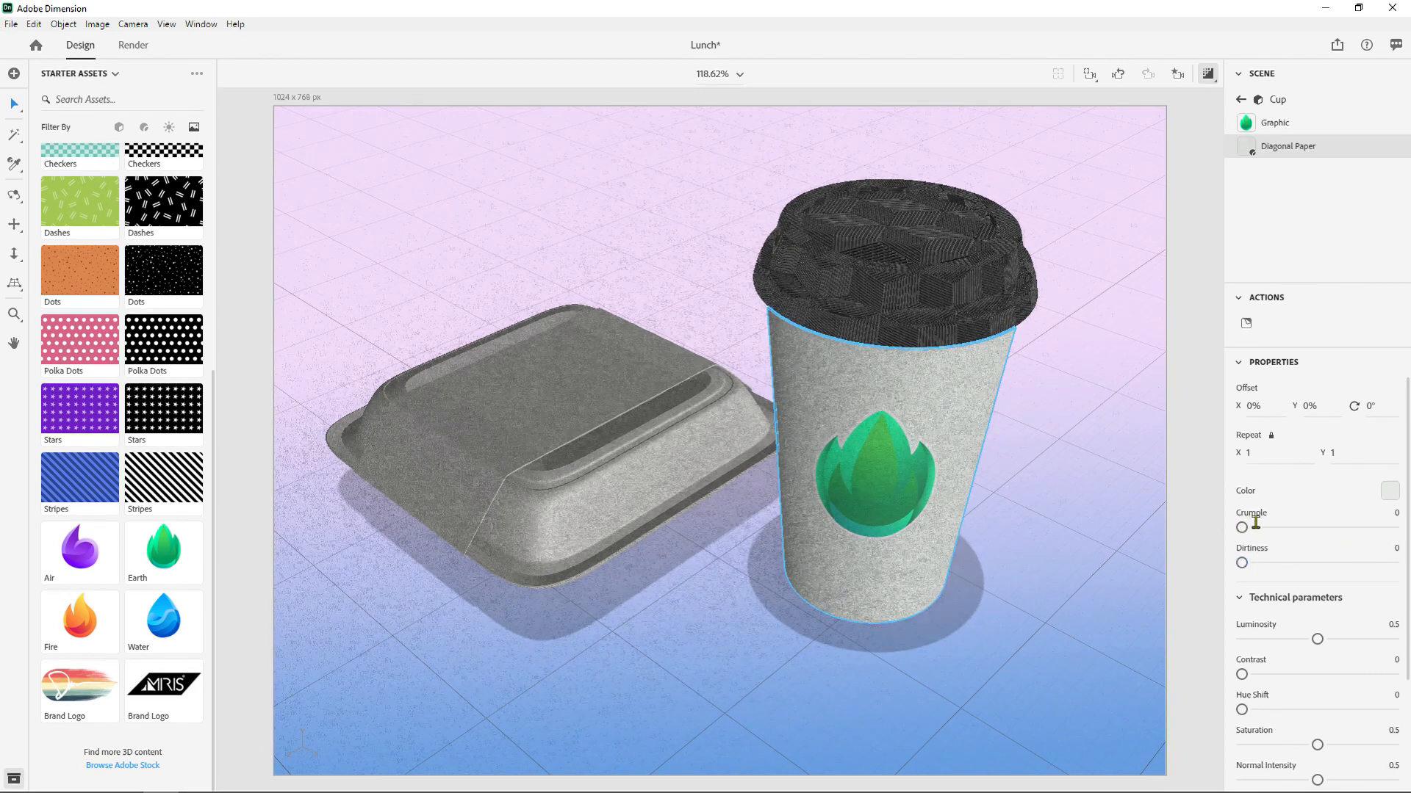
click(1332, 529)
drag(1323, 529, 1296, 528)
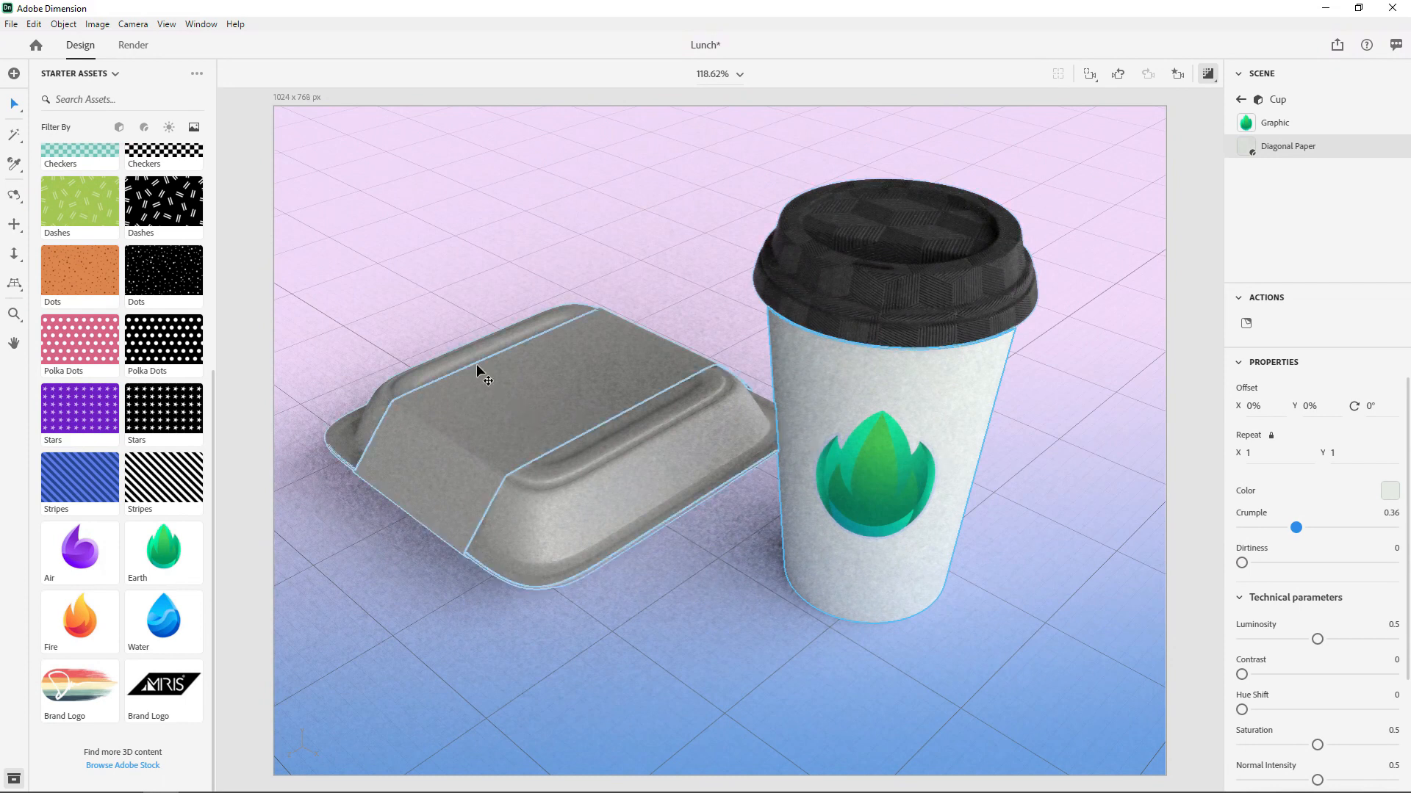
- Filter the starter assets to materials and apply the Glossy Paper Substance material to the cup
scroll(197, 298, up, 5)
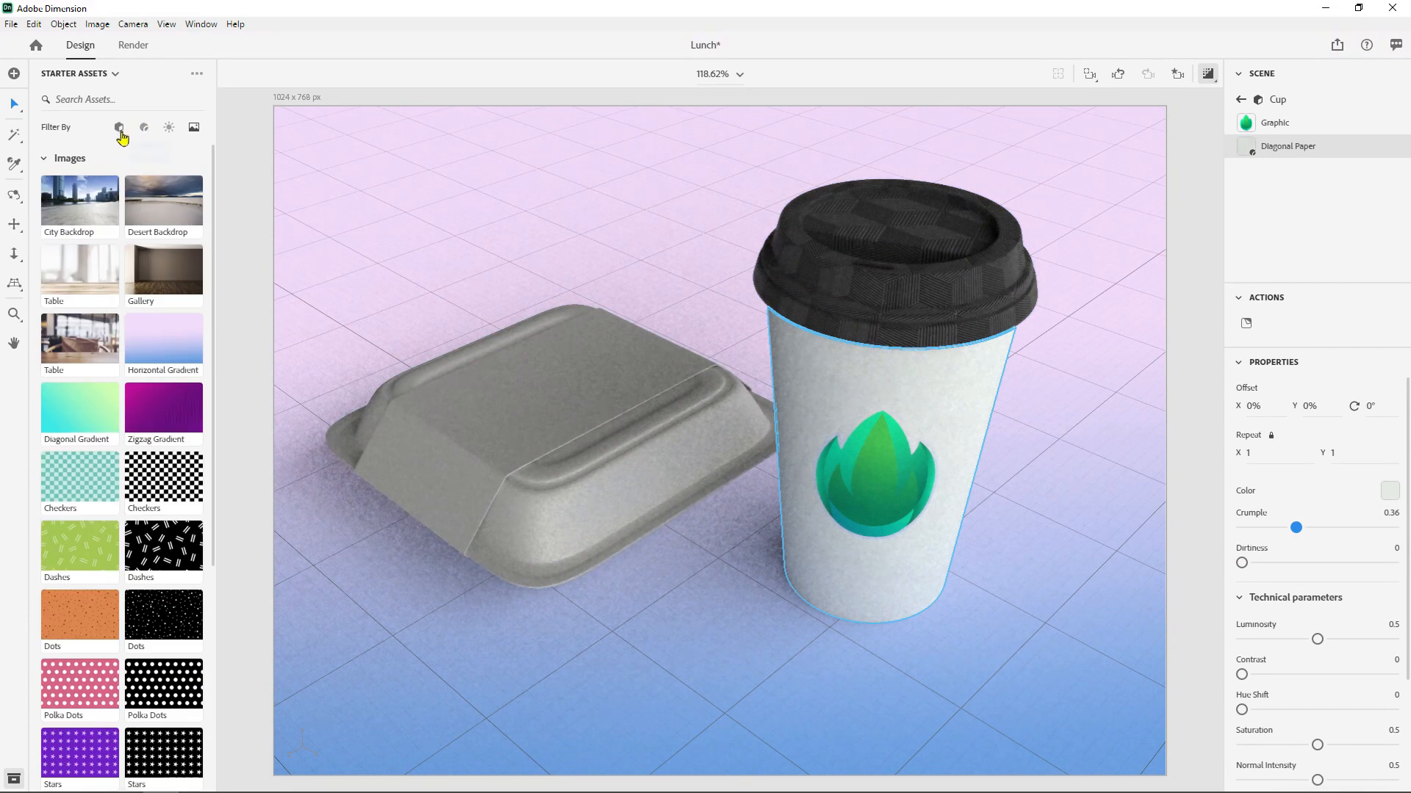
click(143, 130)
scroll(150, 273, down, 20)
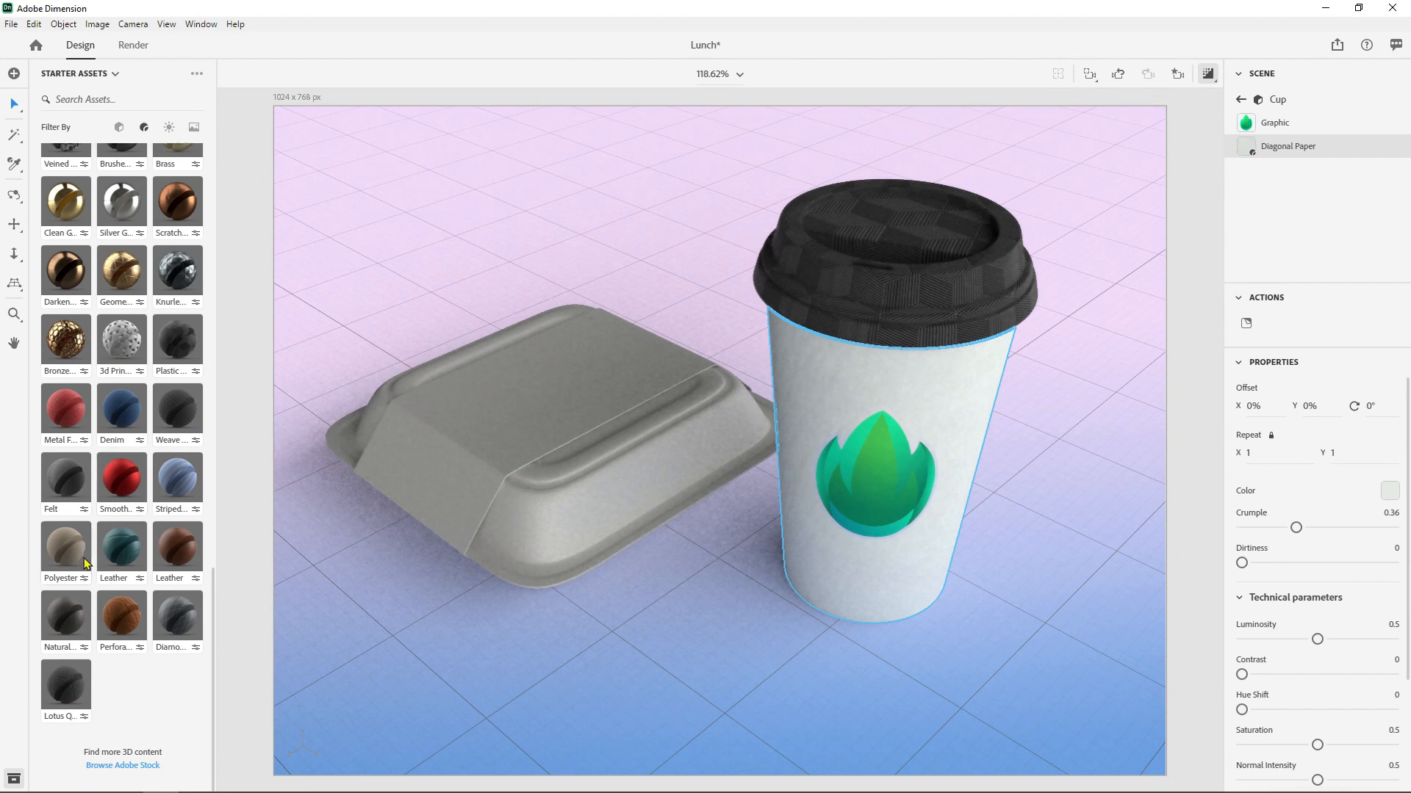
scroll(166, 588, up, 10)
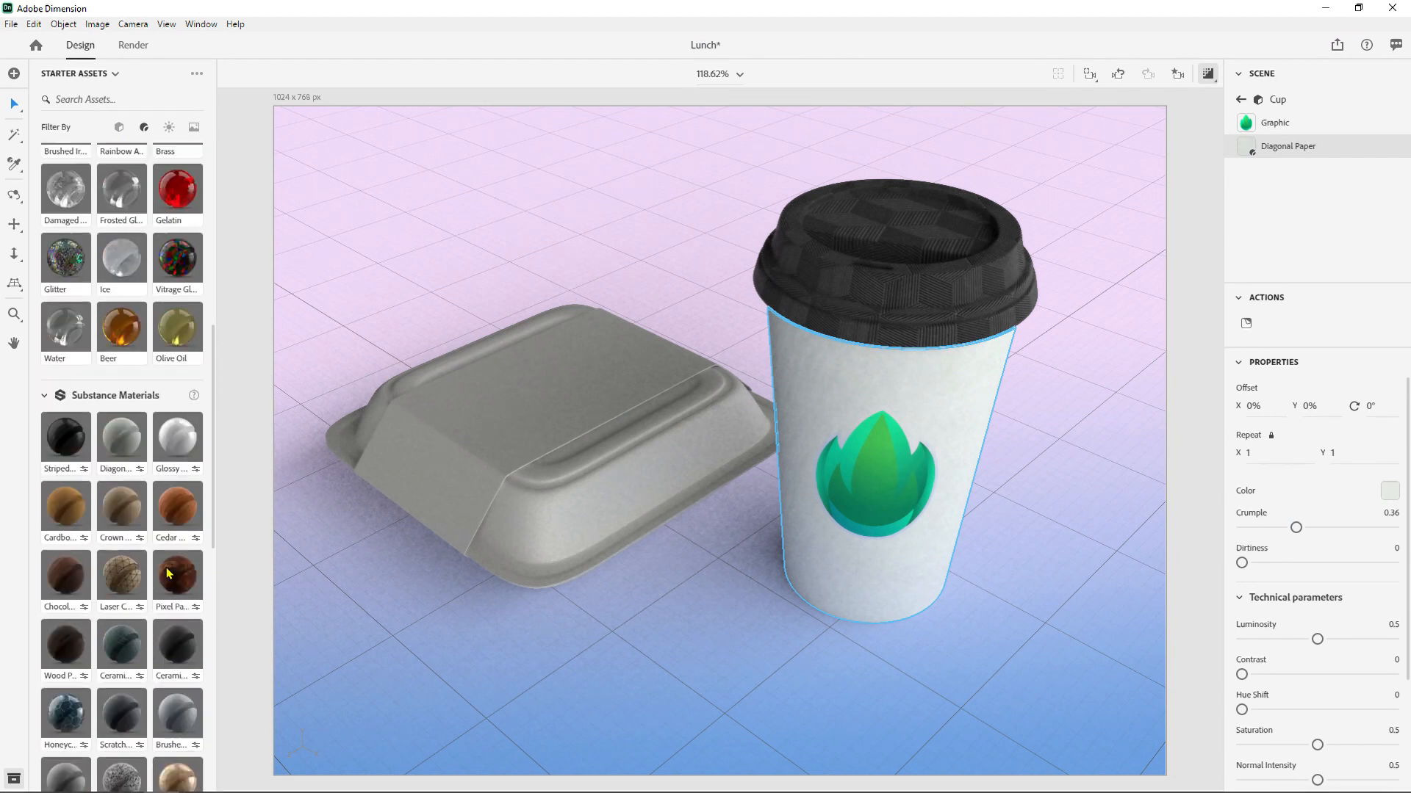
scroll(168, 573, up, 1)
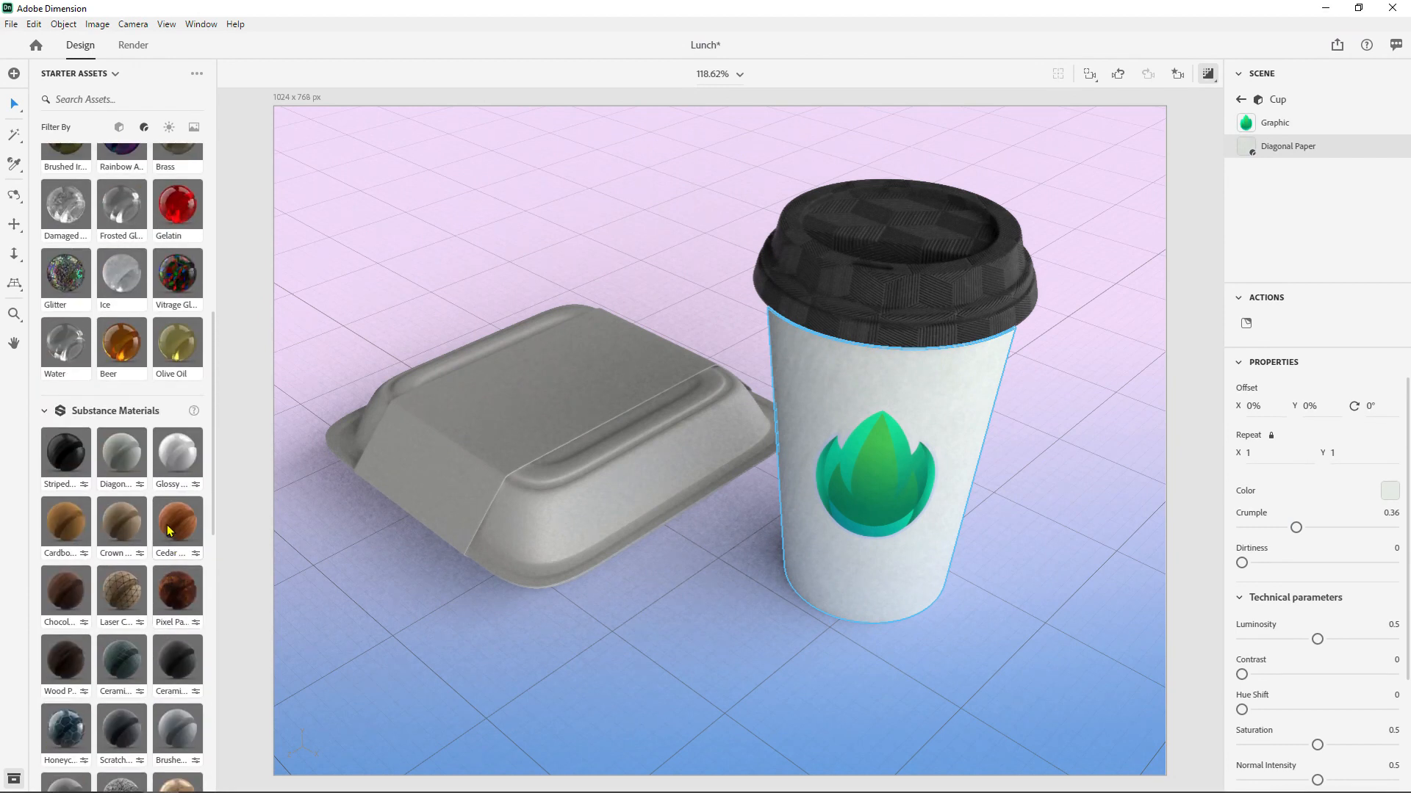
drag(180, 456, 860, 390)
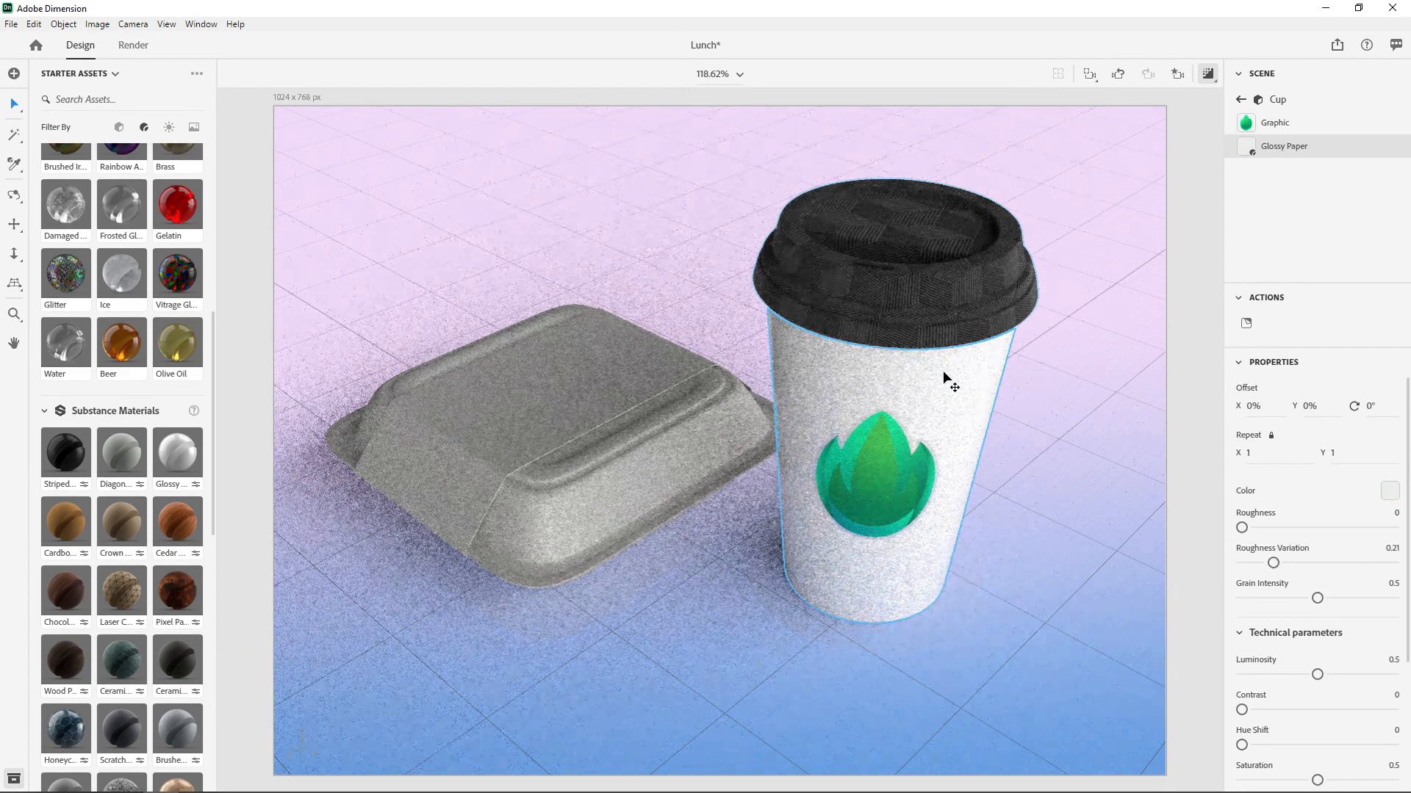
scroll(1280, 482, down, 5)
scroll(1288, 484, up, 5)
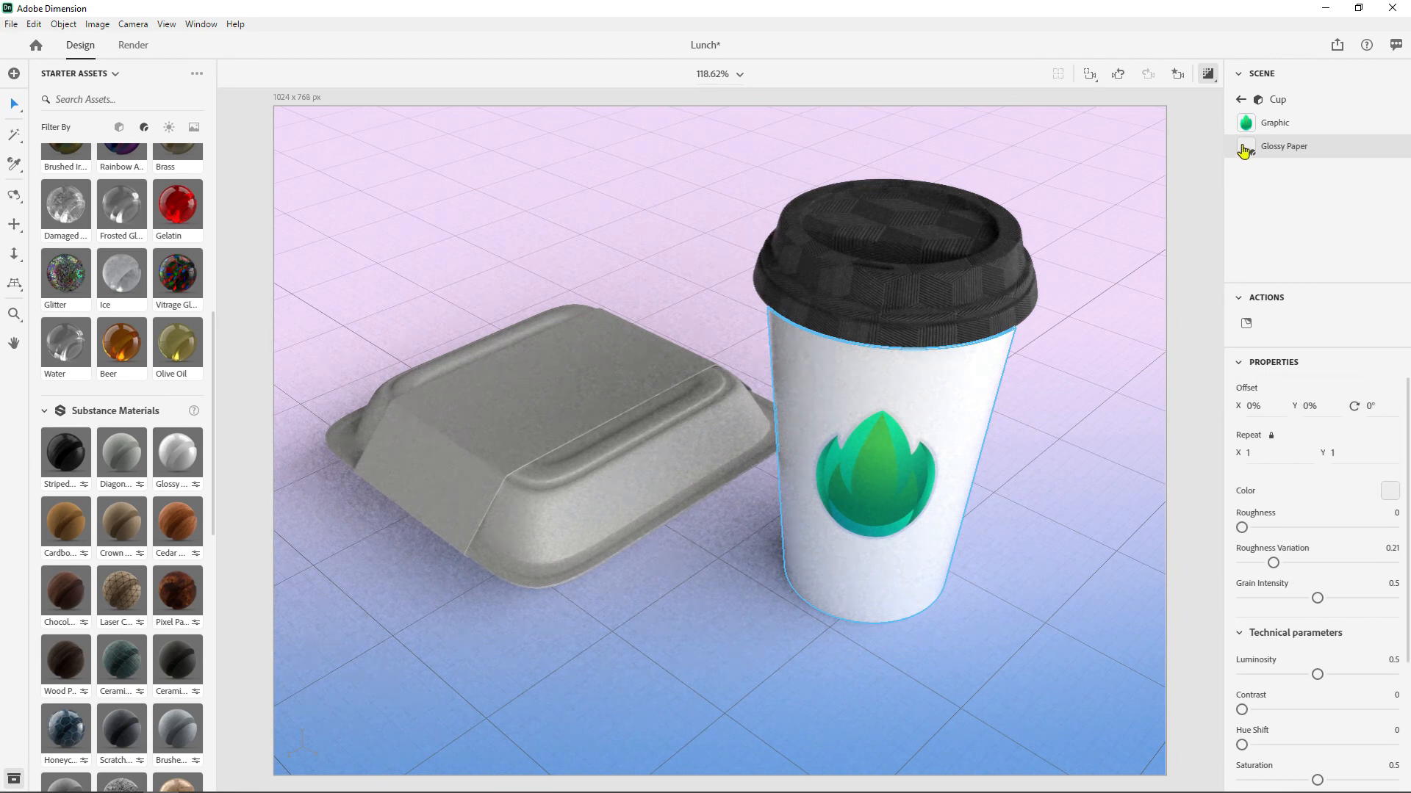
- Change the cup's Glossy Paper color to dark green, HSL 112, 36, 31, and deselect the cup
click(1389, 493)
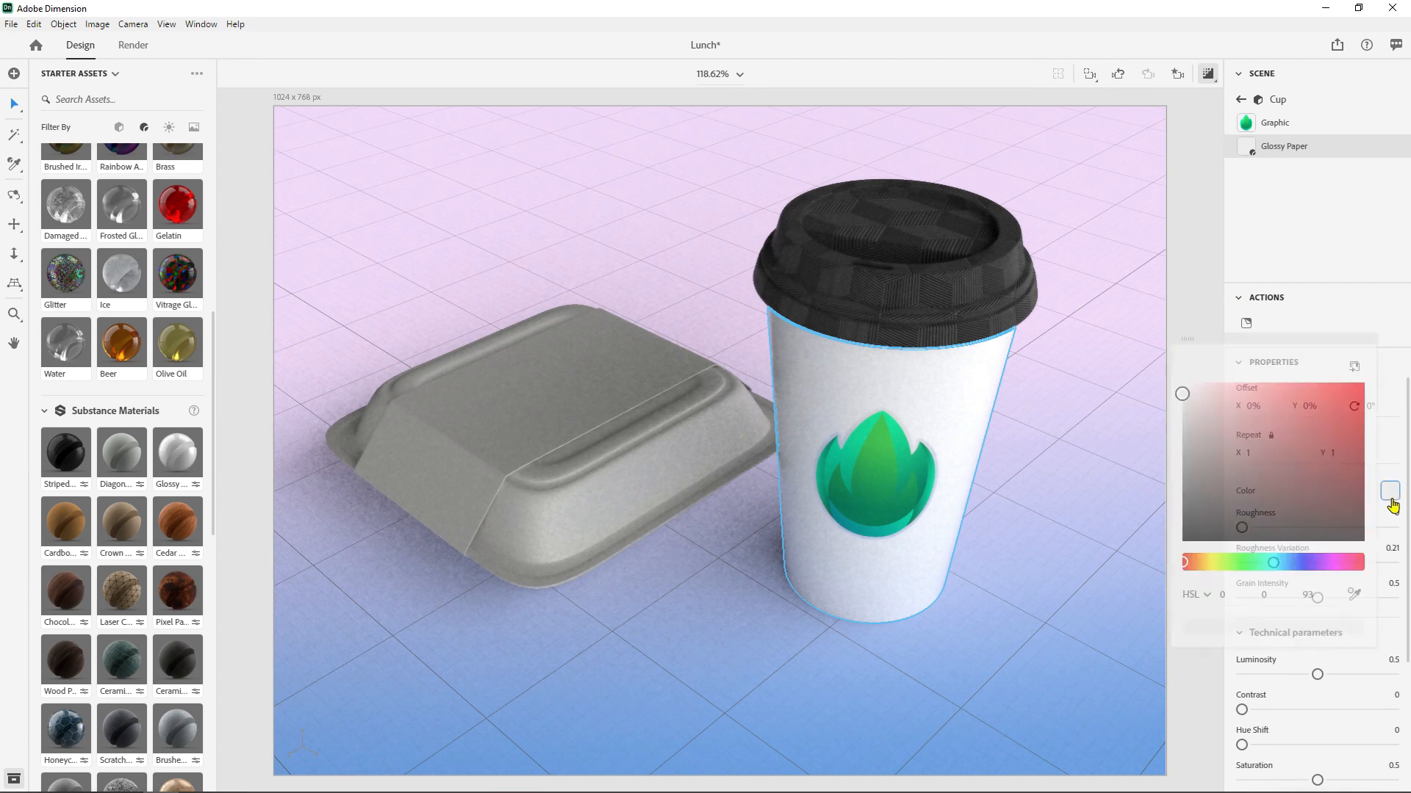
drag(1199, 398, 1207, 404)
drag(1184, 563, 1237, 564)
drag(1207, 404, 1281, 425)
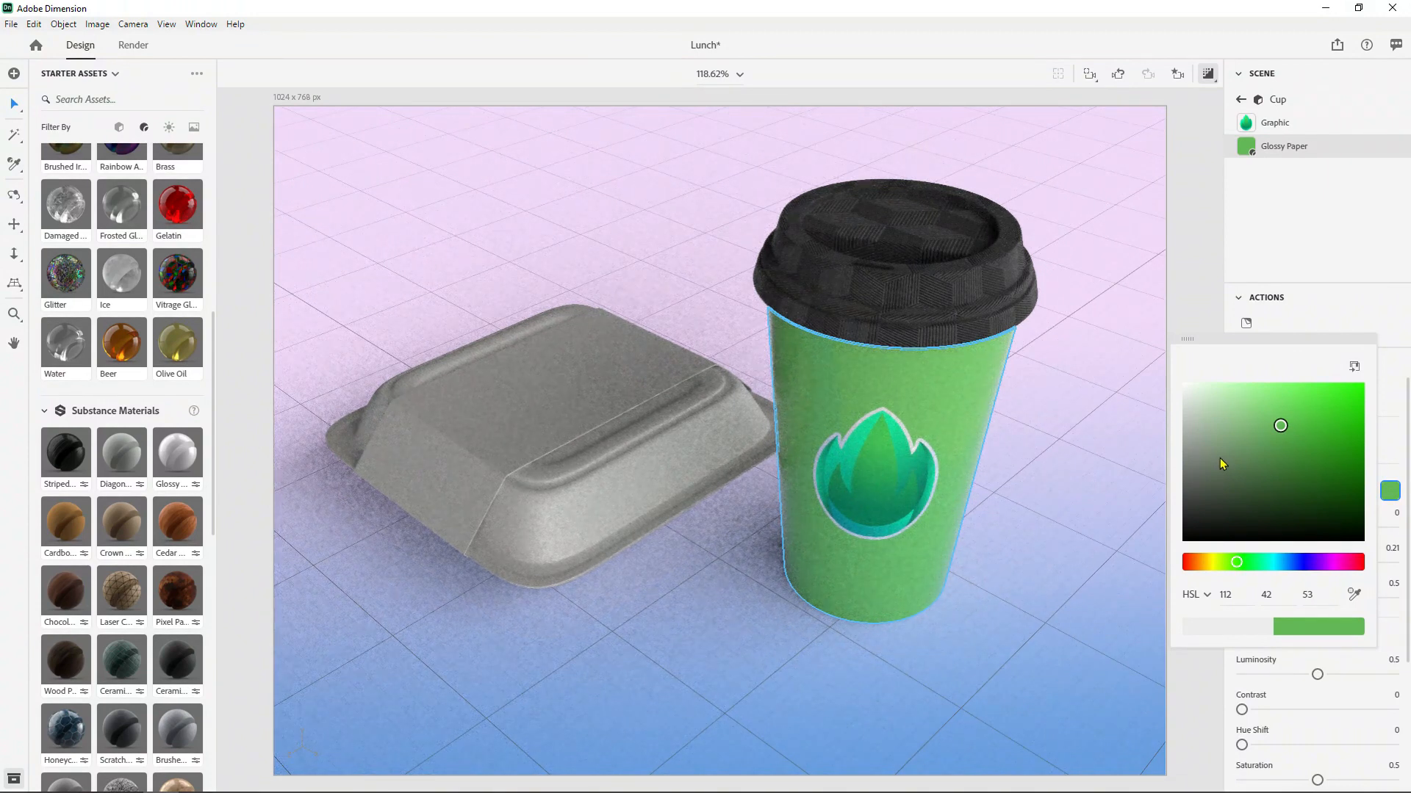
drag(1288, 429, 1277, 474)
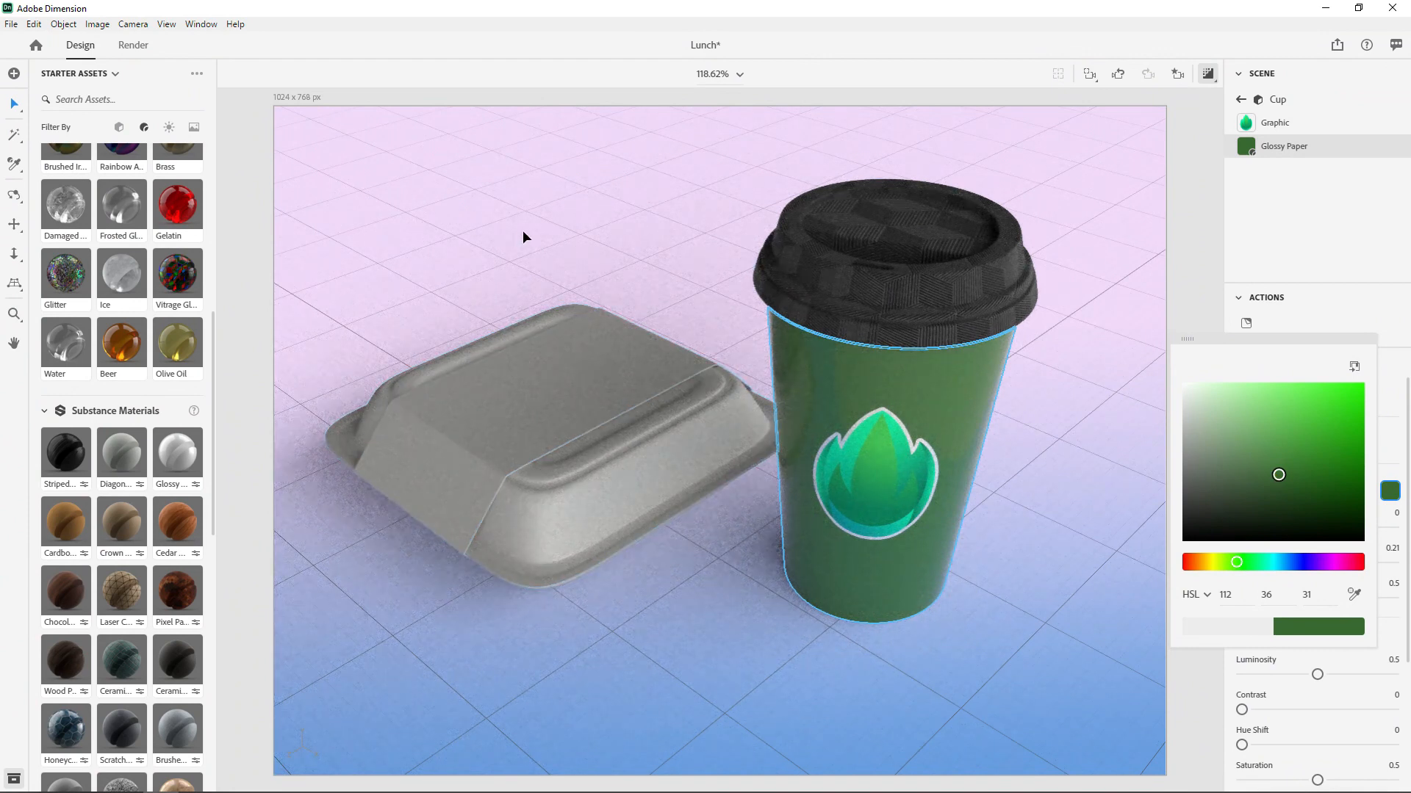
click(501, 210)
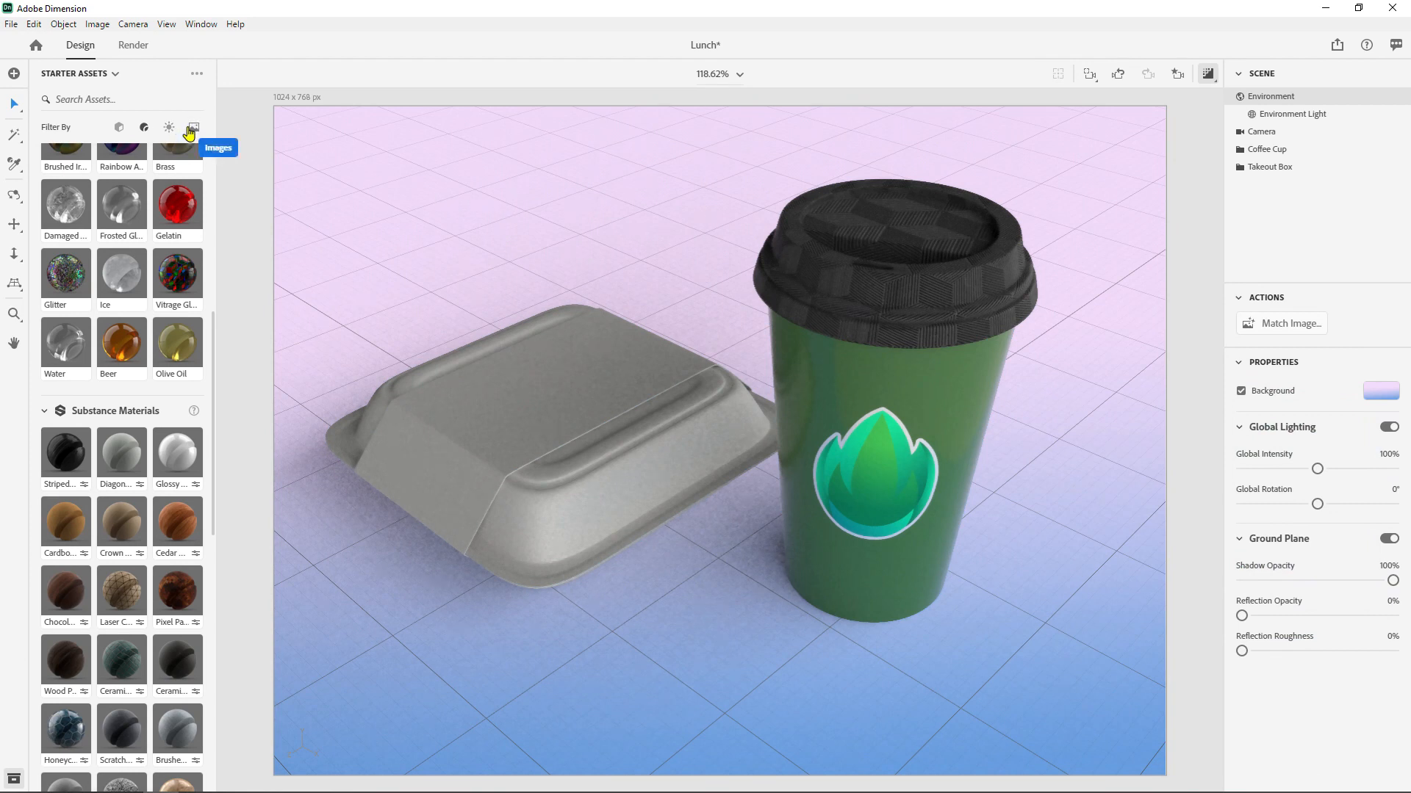
- Switch the asset source to Libraries and look through the Stock and Gradients libraries
click(82, 86)
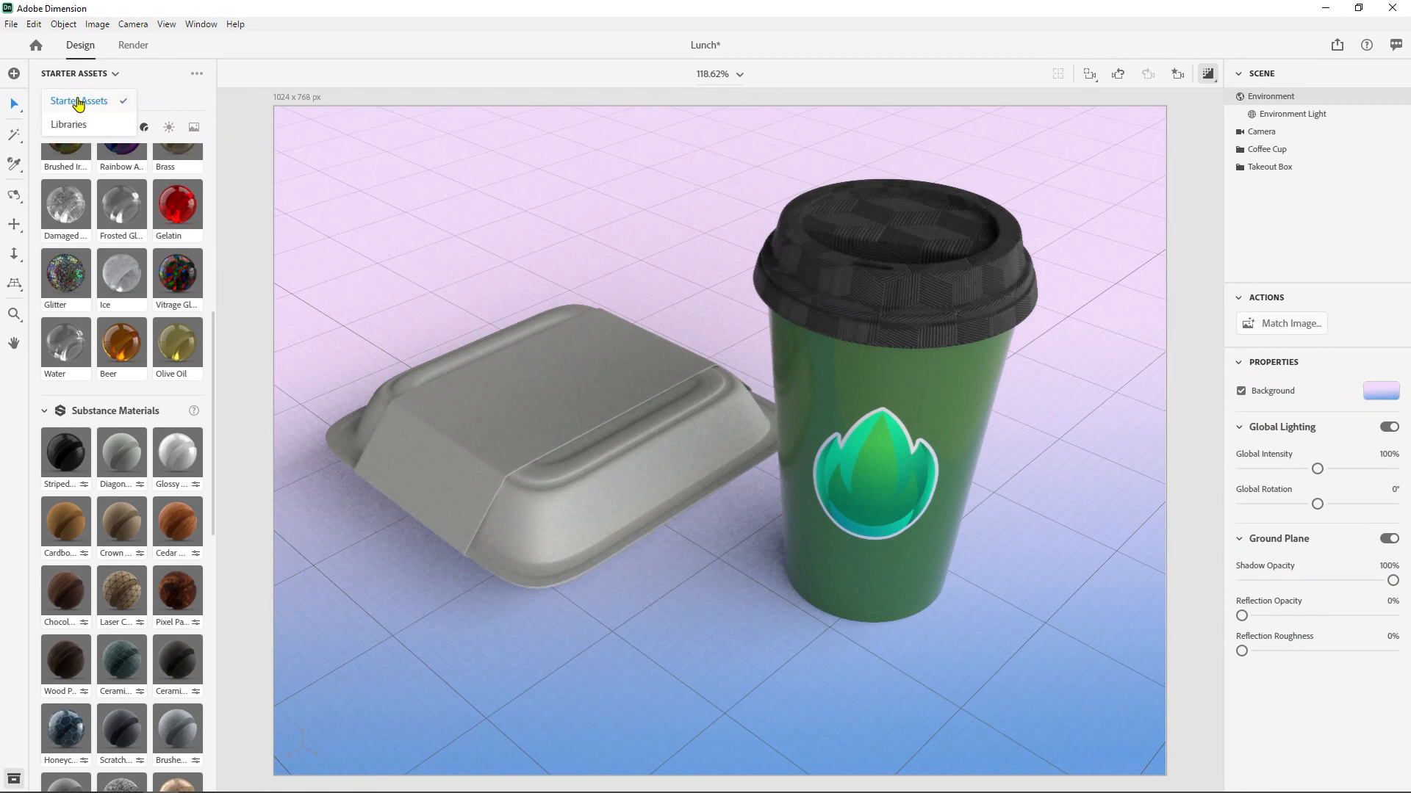
click(87, 130)
click(174, 313)
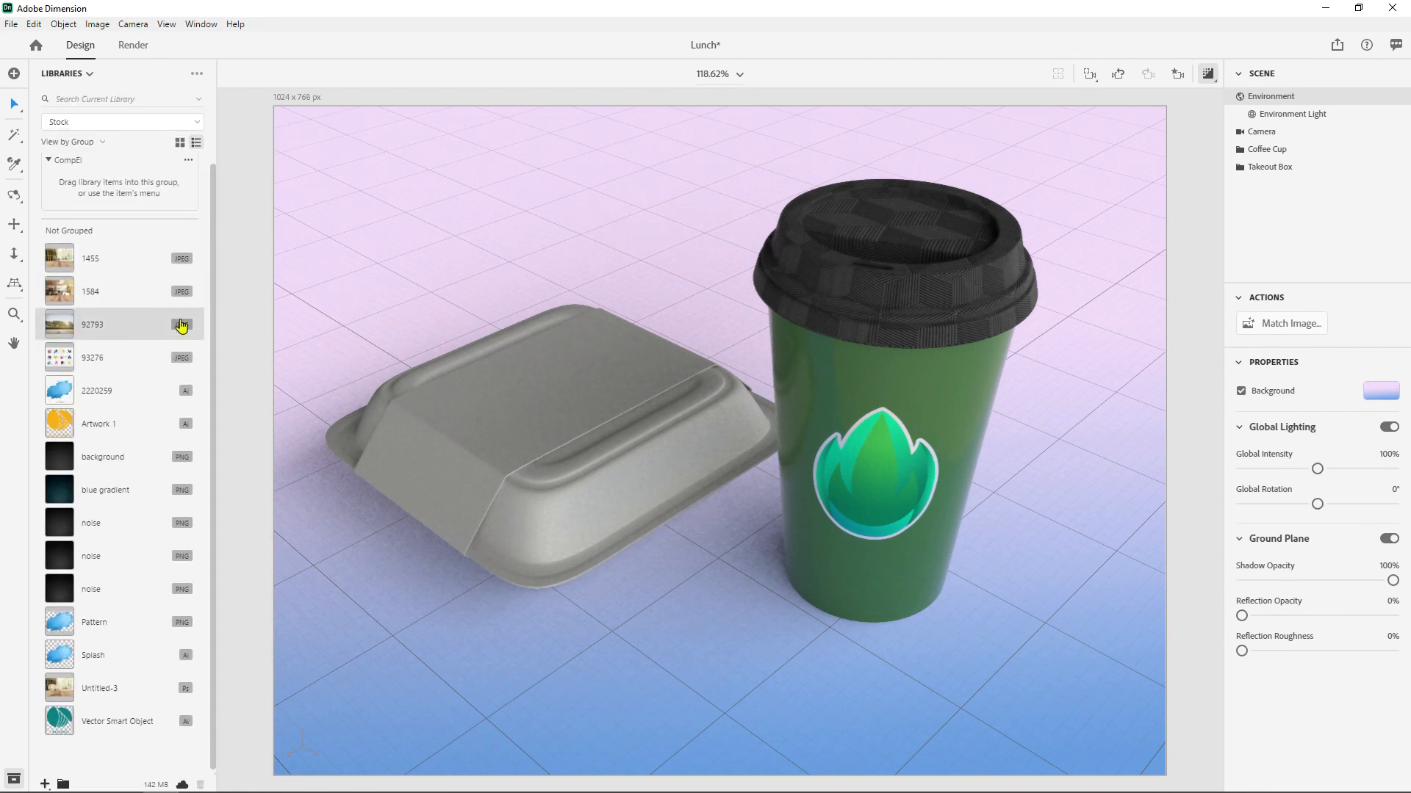
click(93, 124)
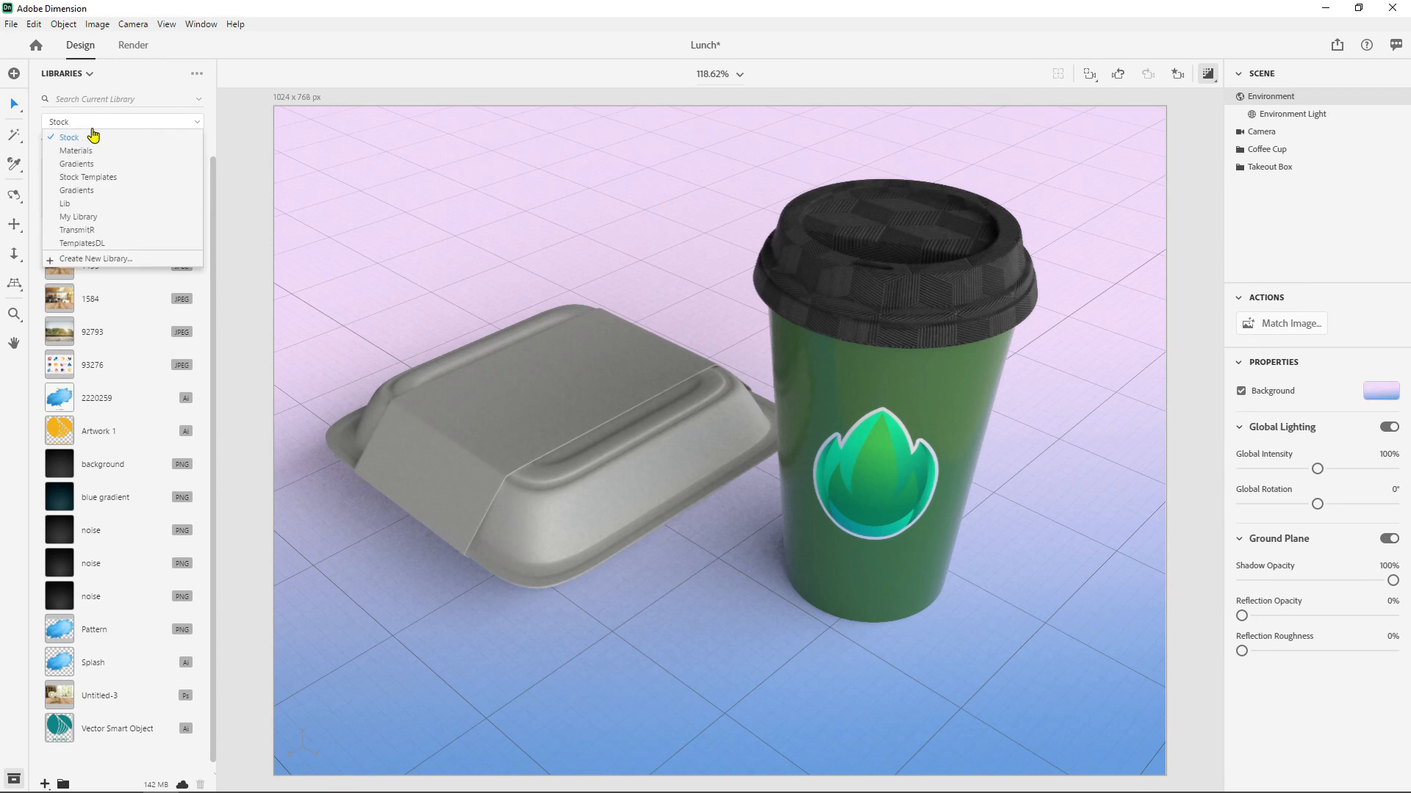
click(94, 167)
click(92, 160)
click(89, 125)
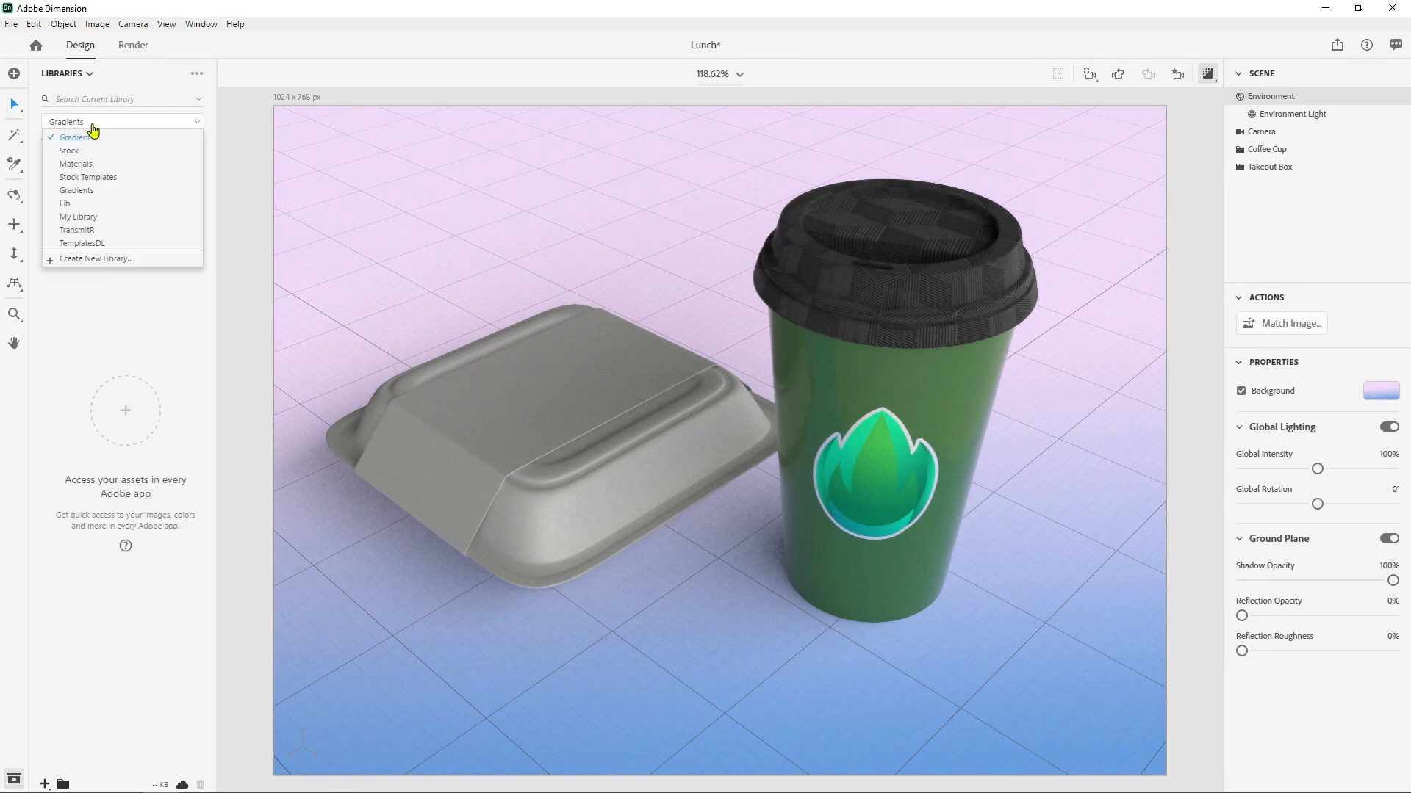
click(88, 146)
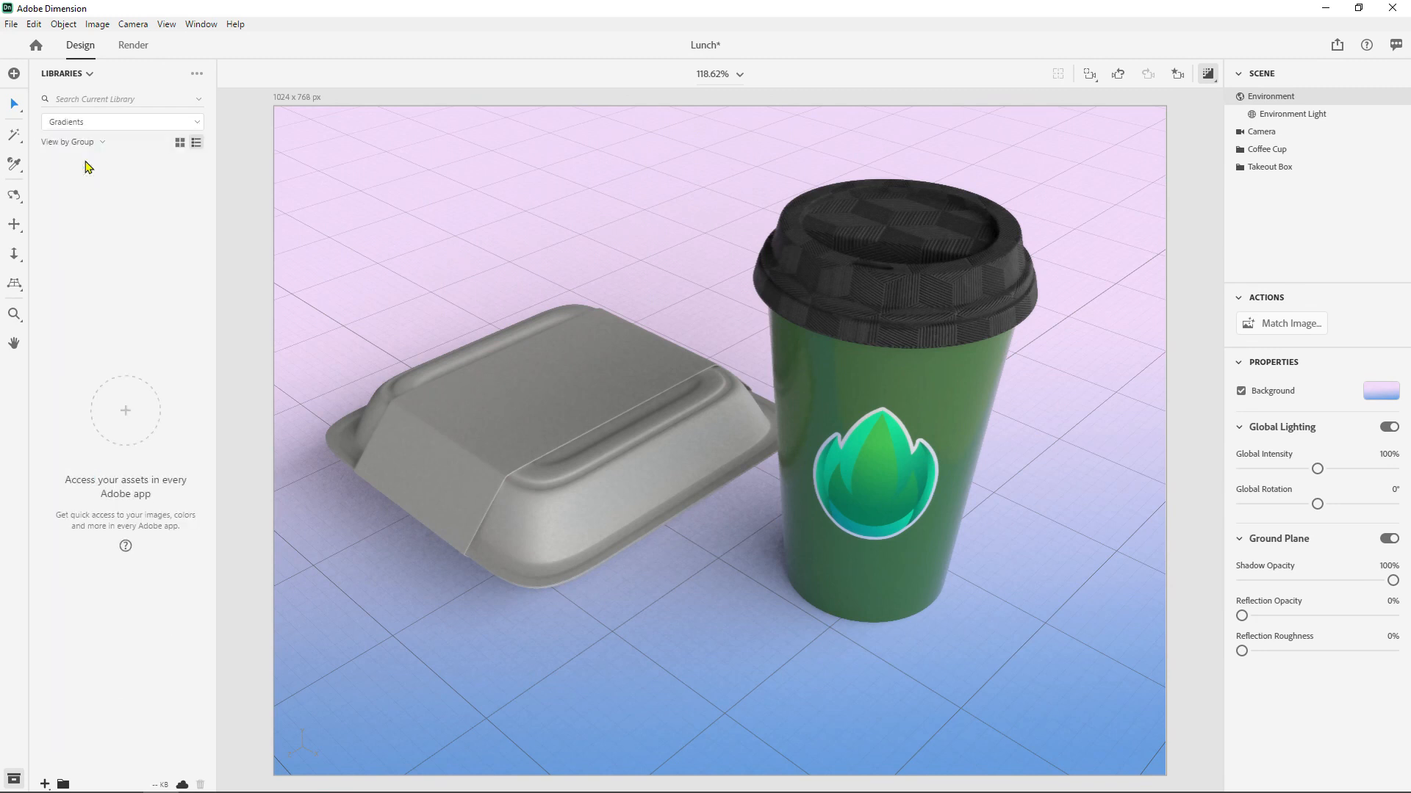
- Apply the White canvas material from the Materials library to the cup and open its material properties
click(76, 126)
click(76, 164)
scroll(172, 465, down, 10)
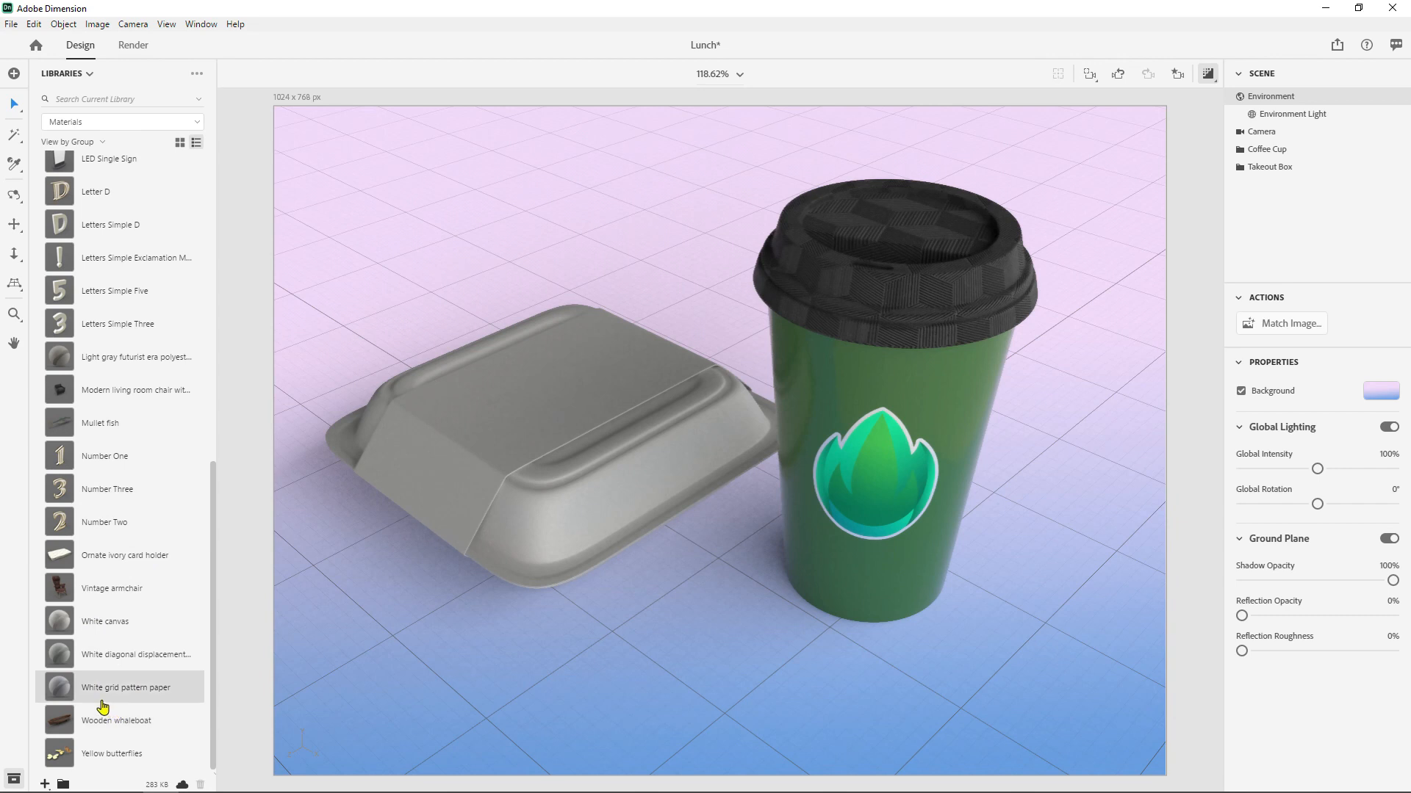
scroll(79, 667, up, 6)
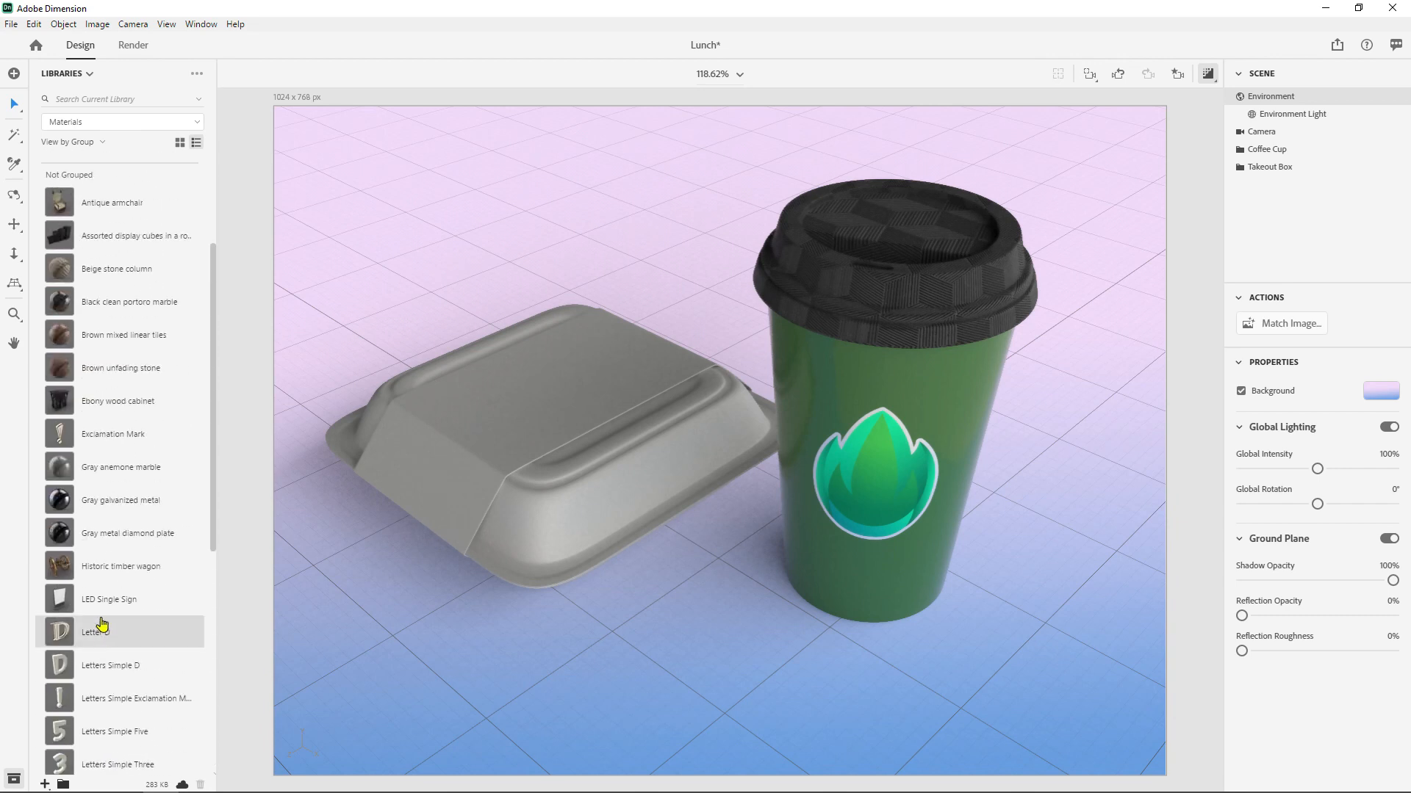
scroll(110, 573, up, 2)
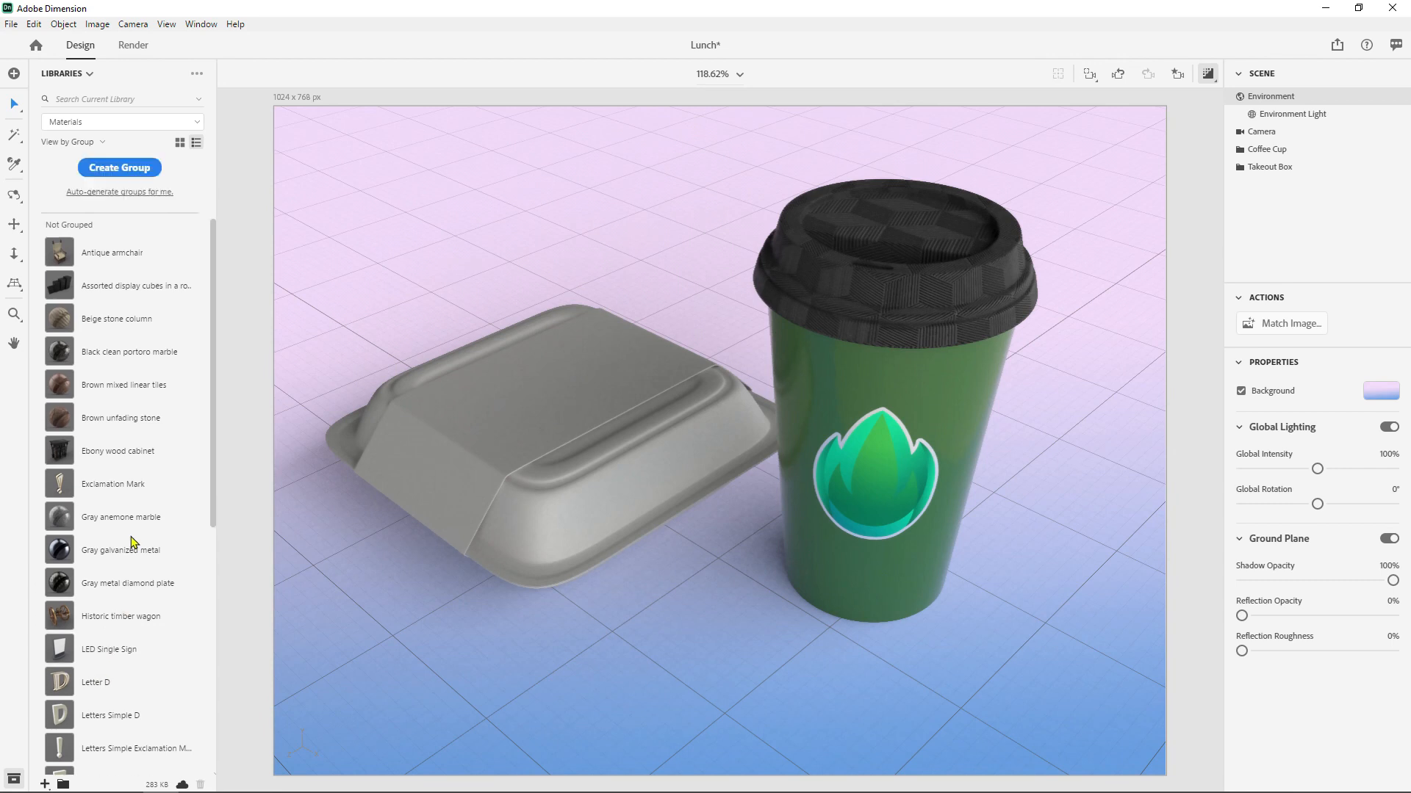
scroll(124, 541, down, 8)
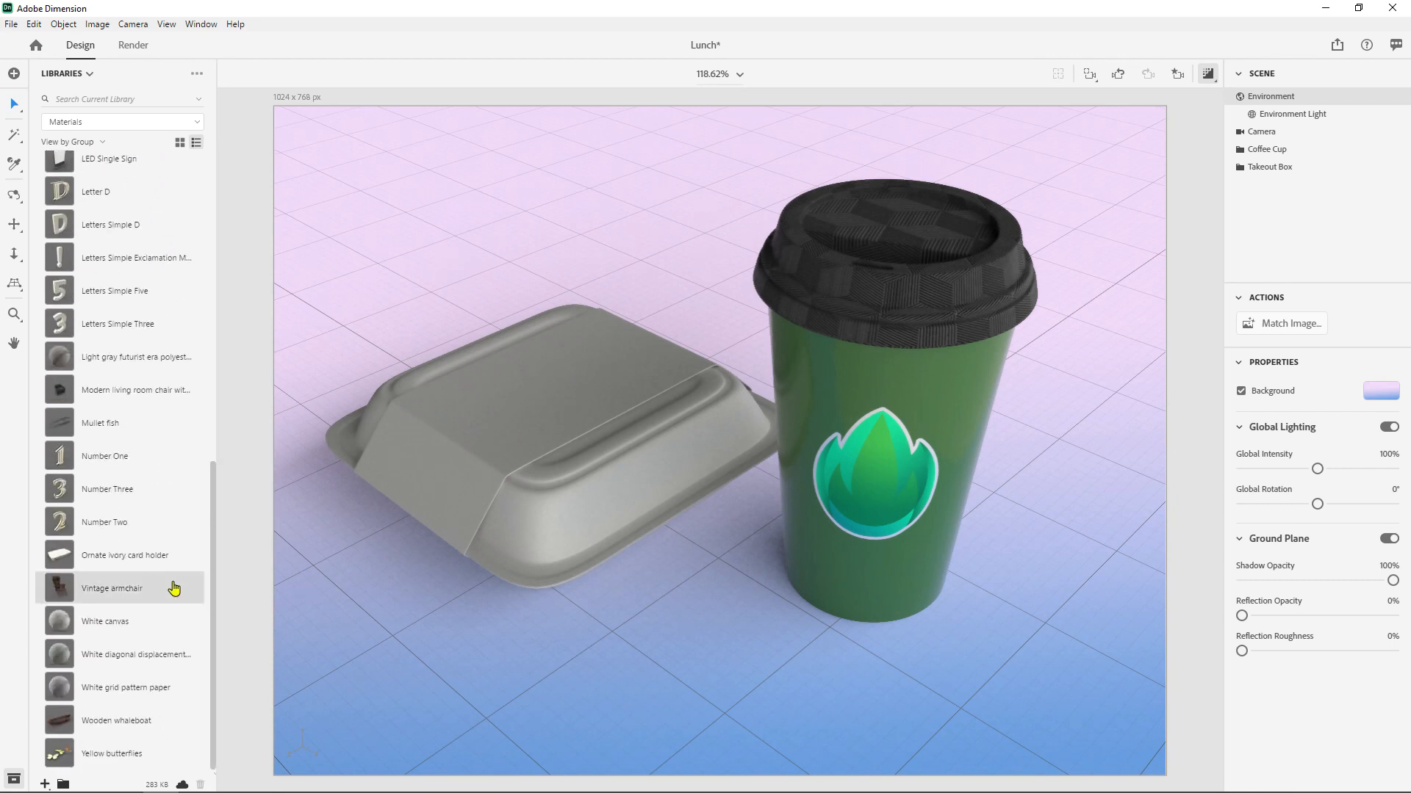
drag(63, 624, 876, 391)
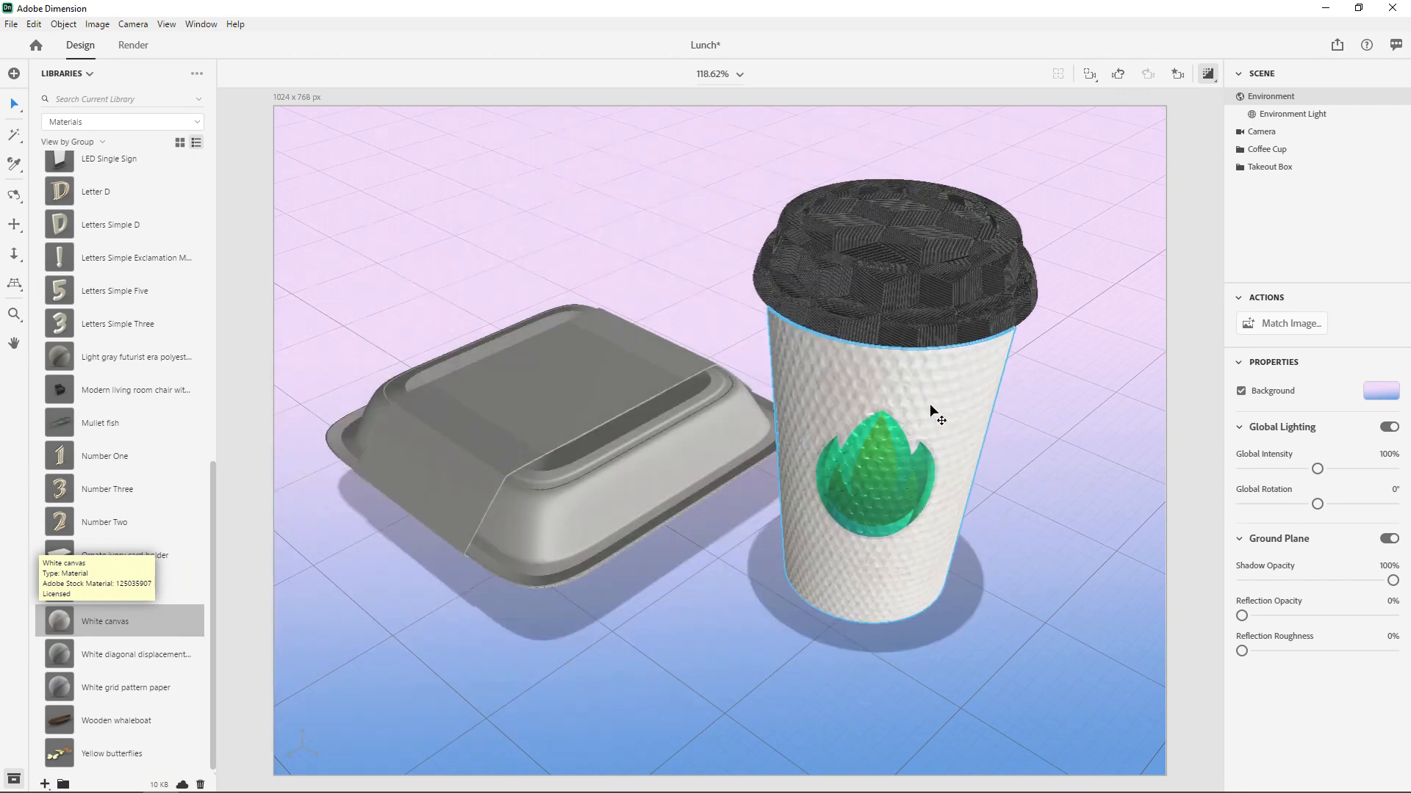
double_click(929, 404)
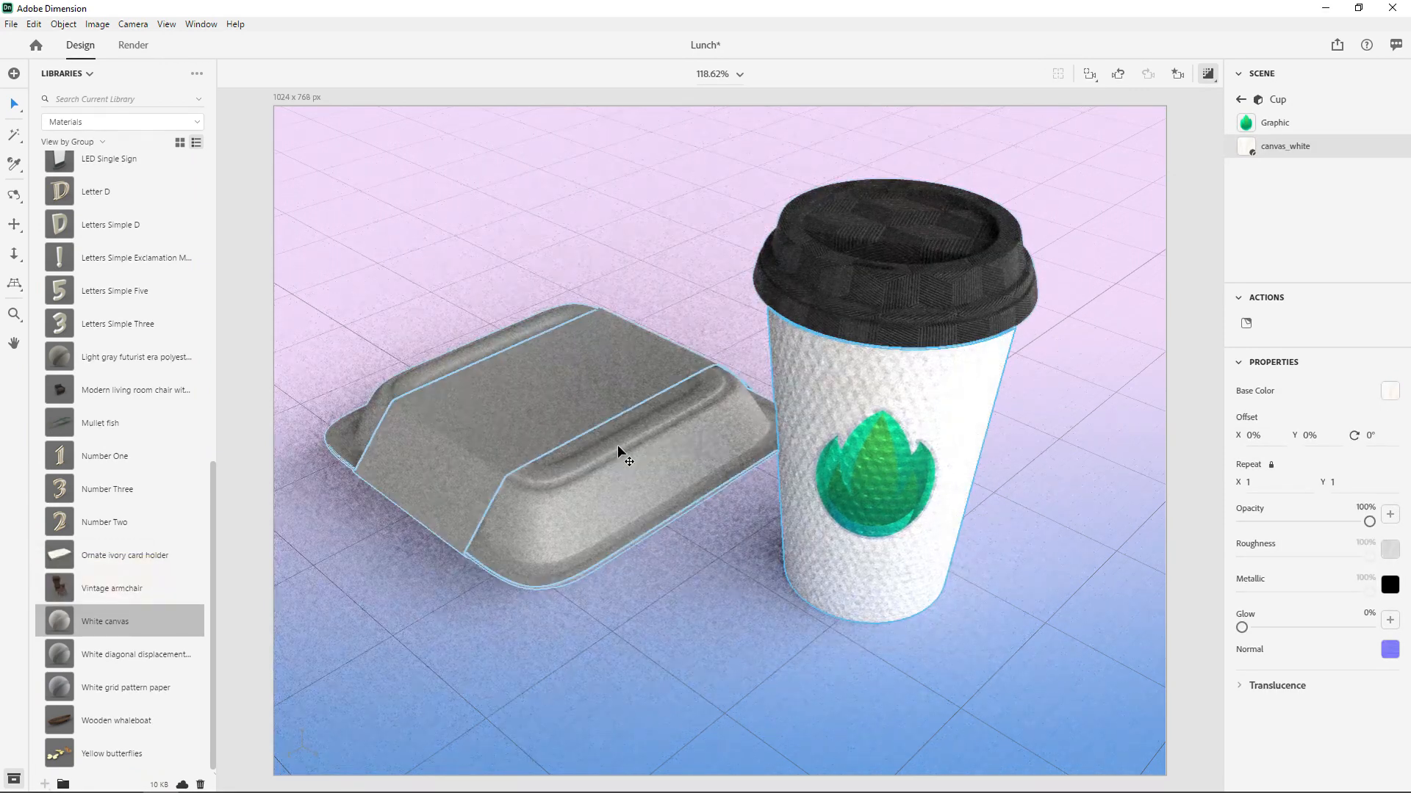
- Return to the starter assets and display the materials as a list
click(75, 83)
click(71, 102)
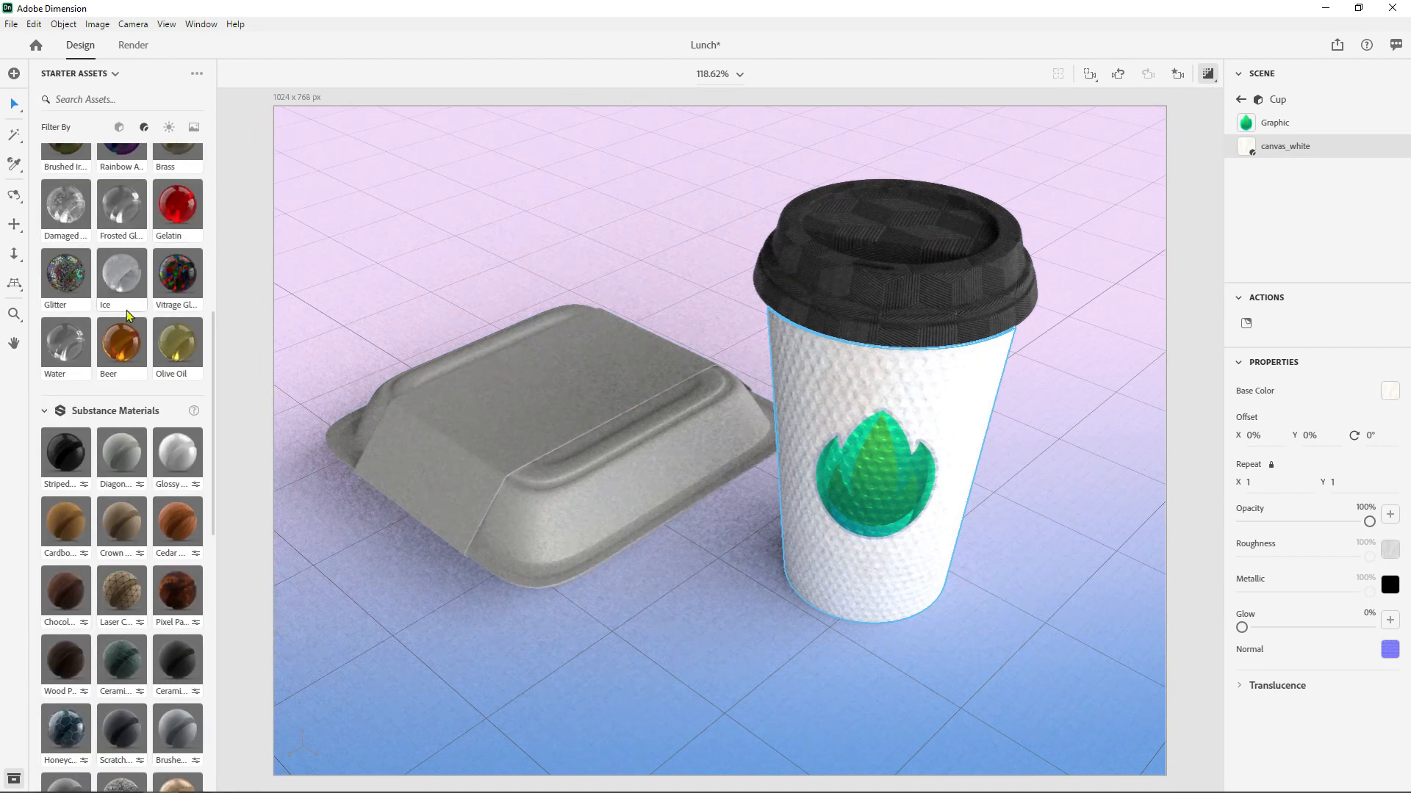
scroll(167, 415, down, 10)
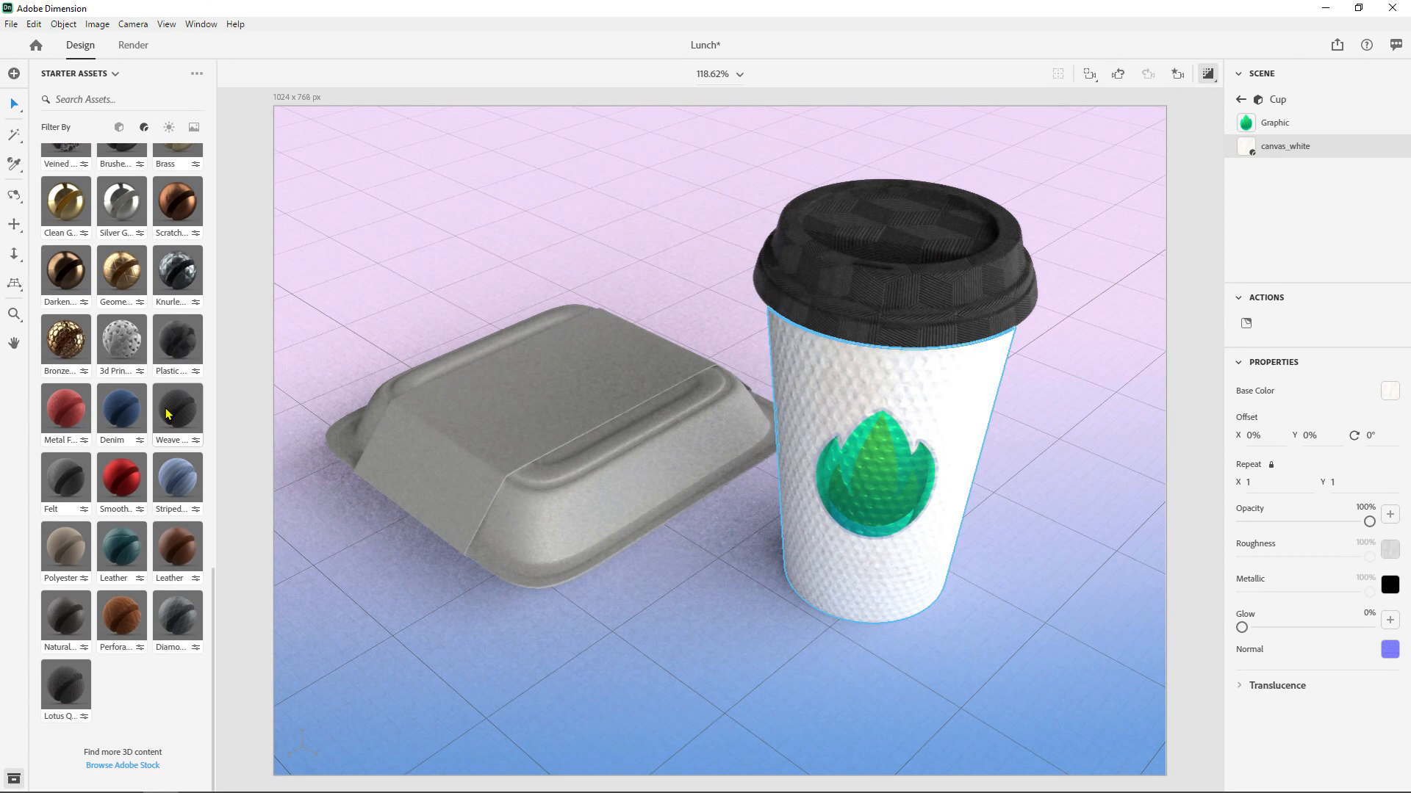
scroll(168, 415, up, 7)
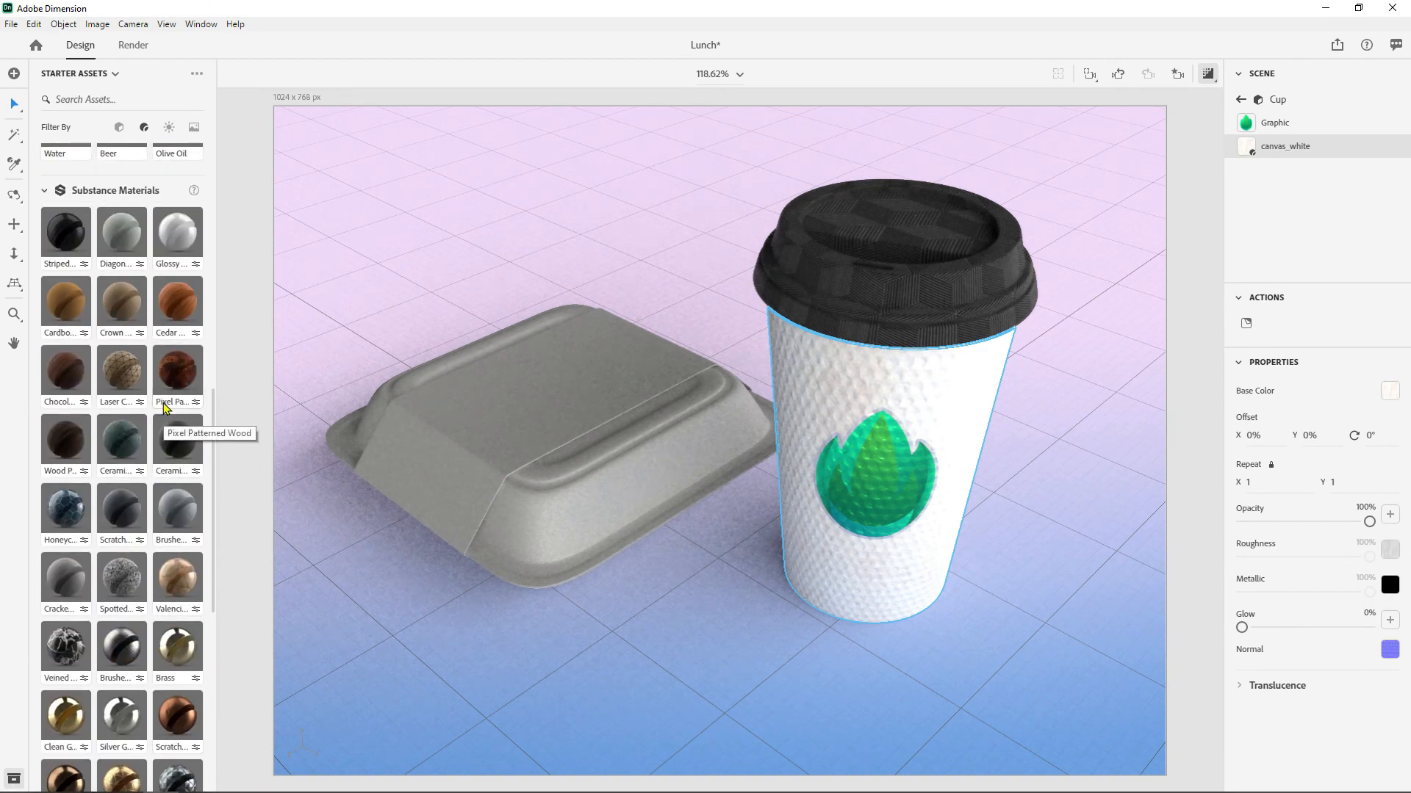
scroll(165, 406, up, 1)
click(197, 74)
click(239, 88)
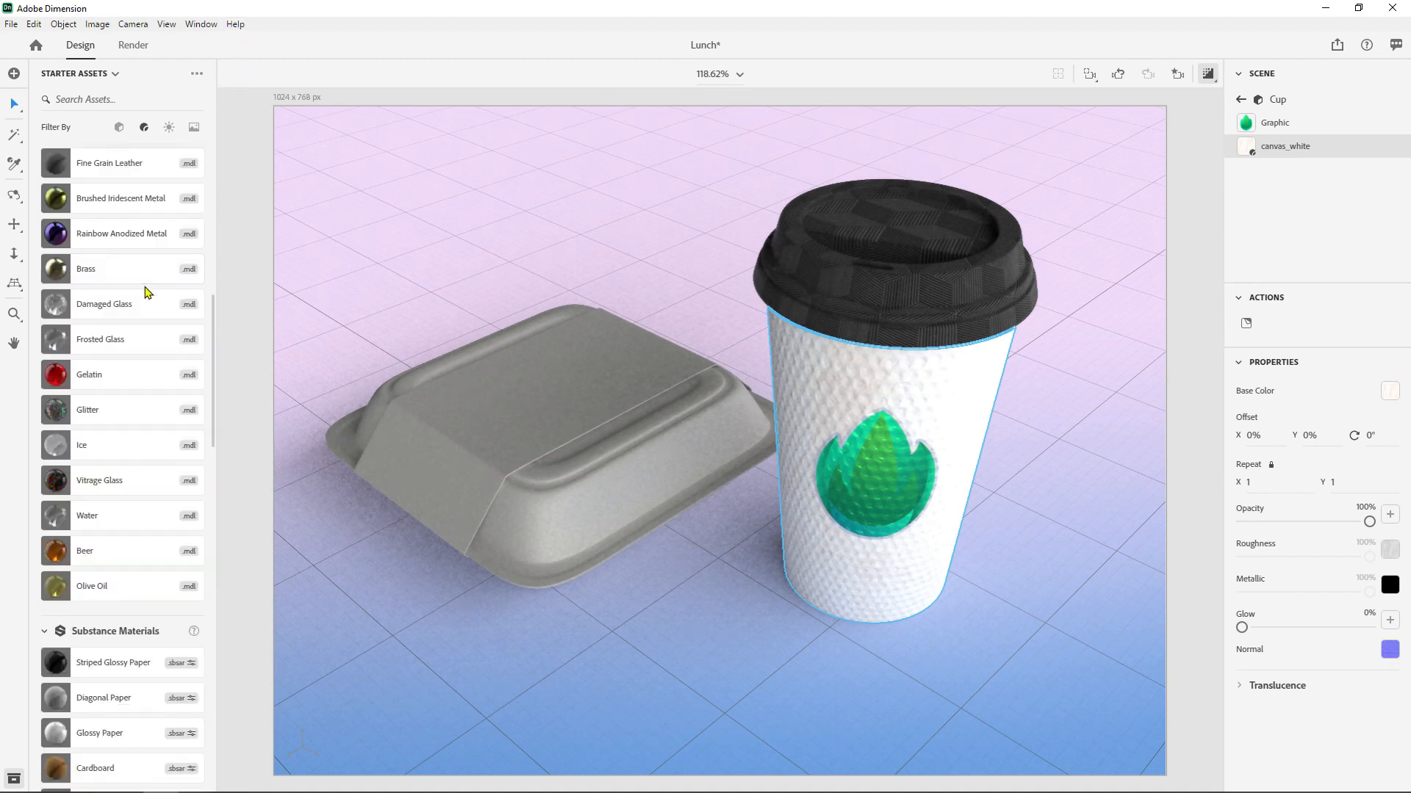
- Examine the Substance and Adobe Standard material lists, including the sbsar and mdl file format labels
scroll(190, 204, down, 9)
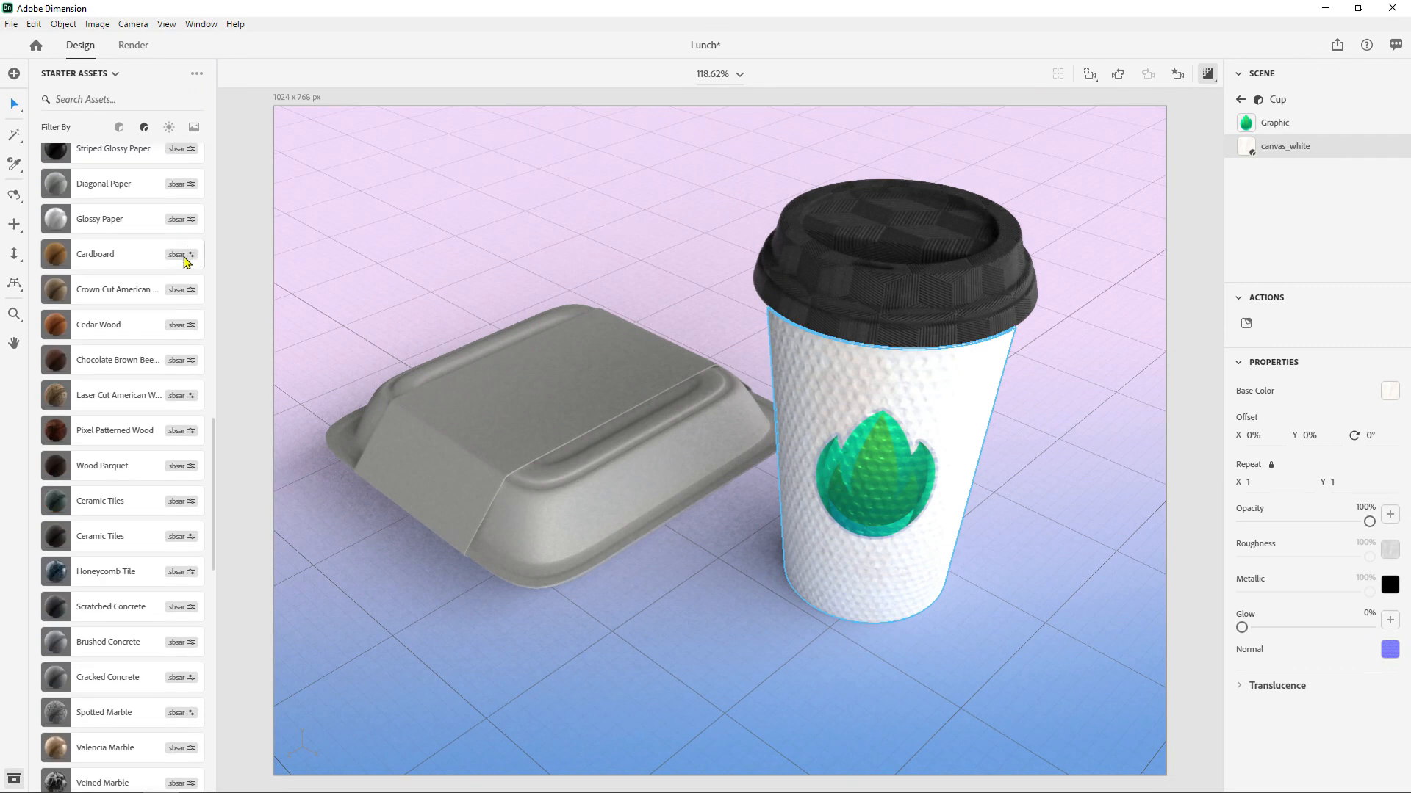
scroll(195, 355, down, 4)
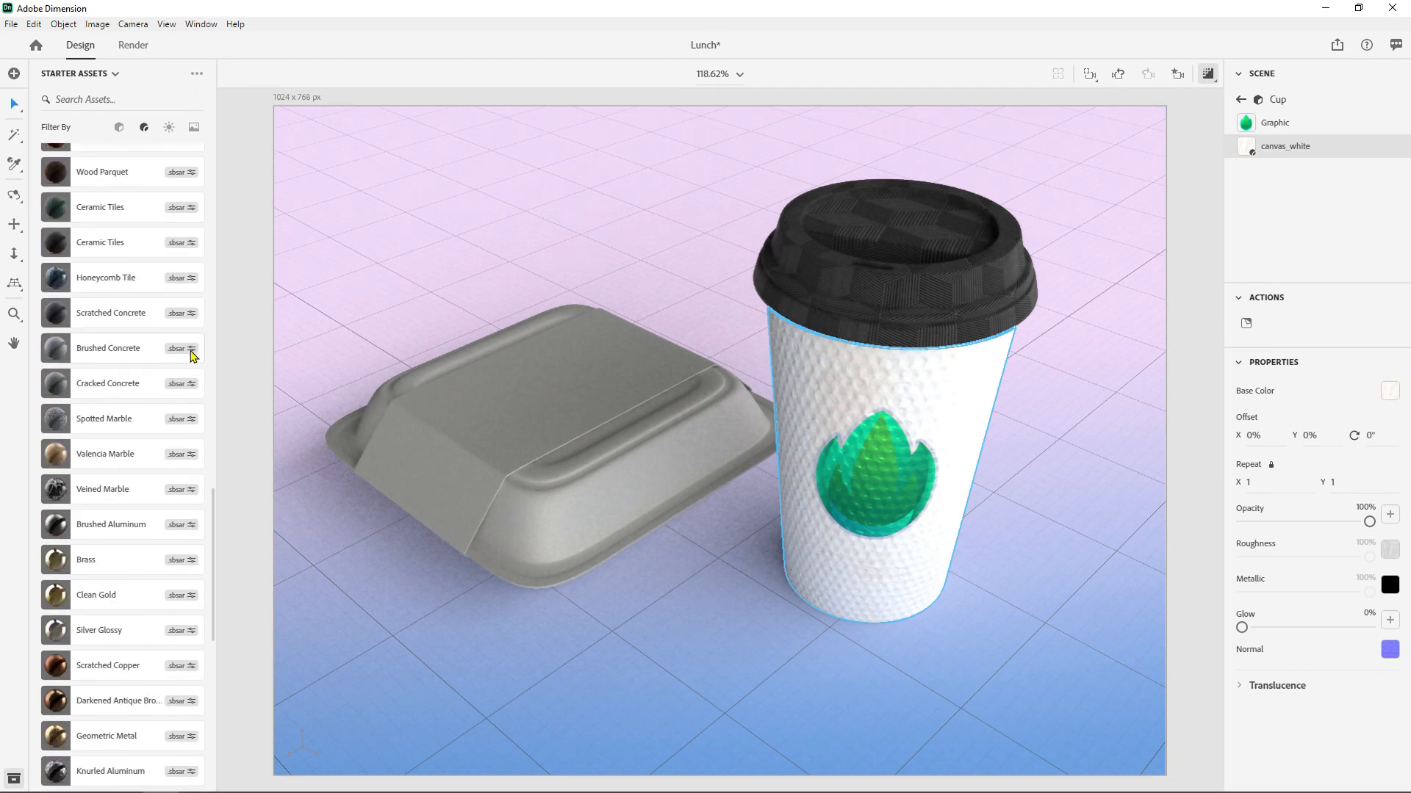
scroll(184, 349, down, 6)
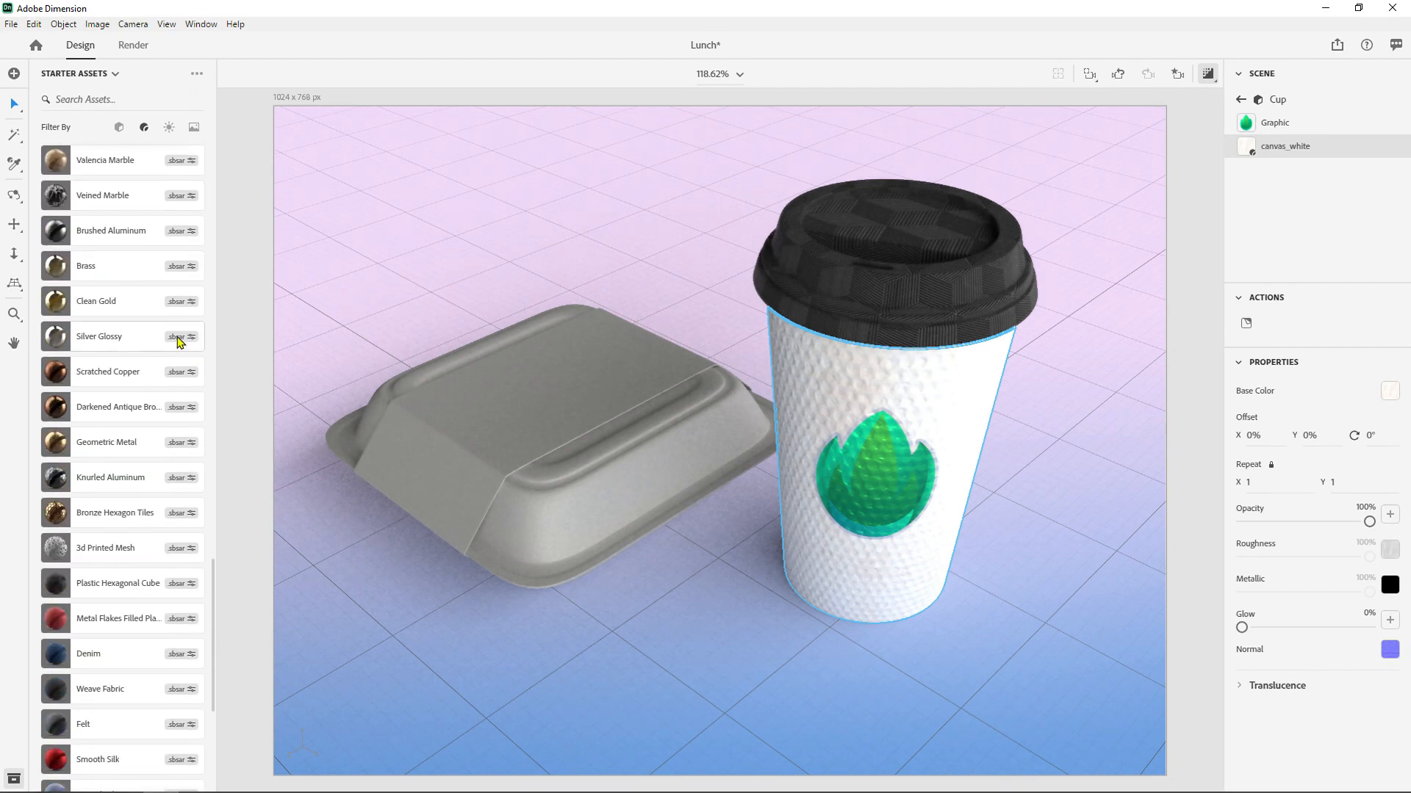
scroll(178, 340, down, 1)
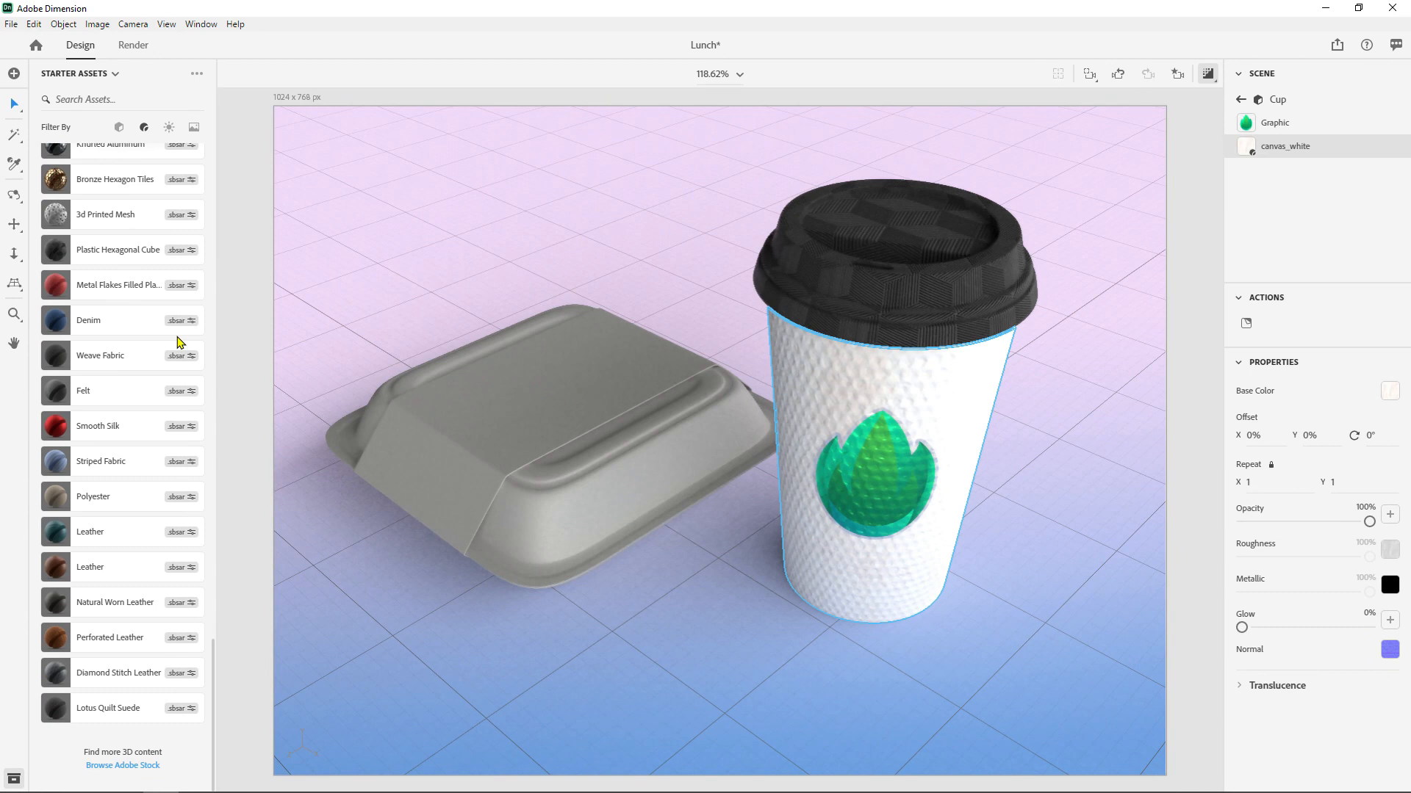
scroll(167, 351, up, 7)
scroll(163, 353, up, 10)
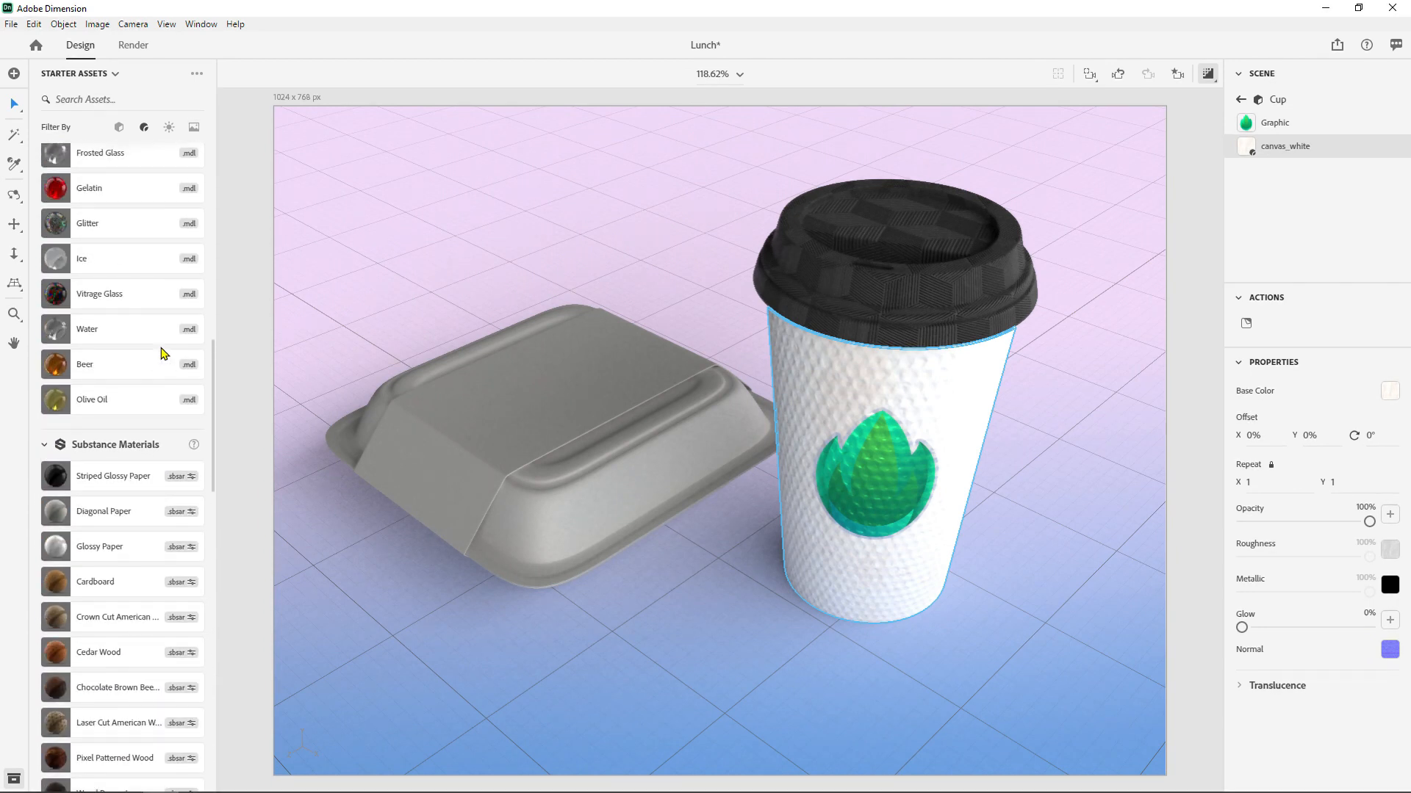
scroll(163, 352, up, 5)
scroll(163, 352, up, 5)
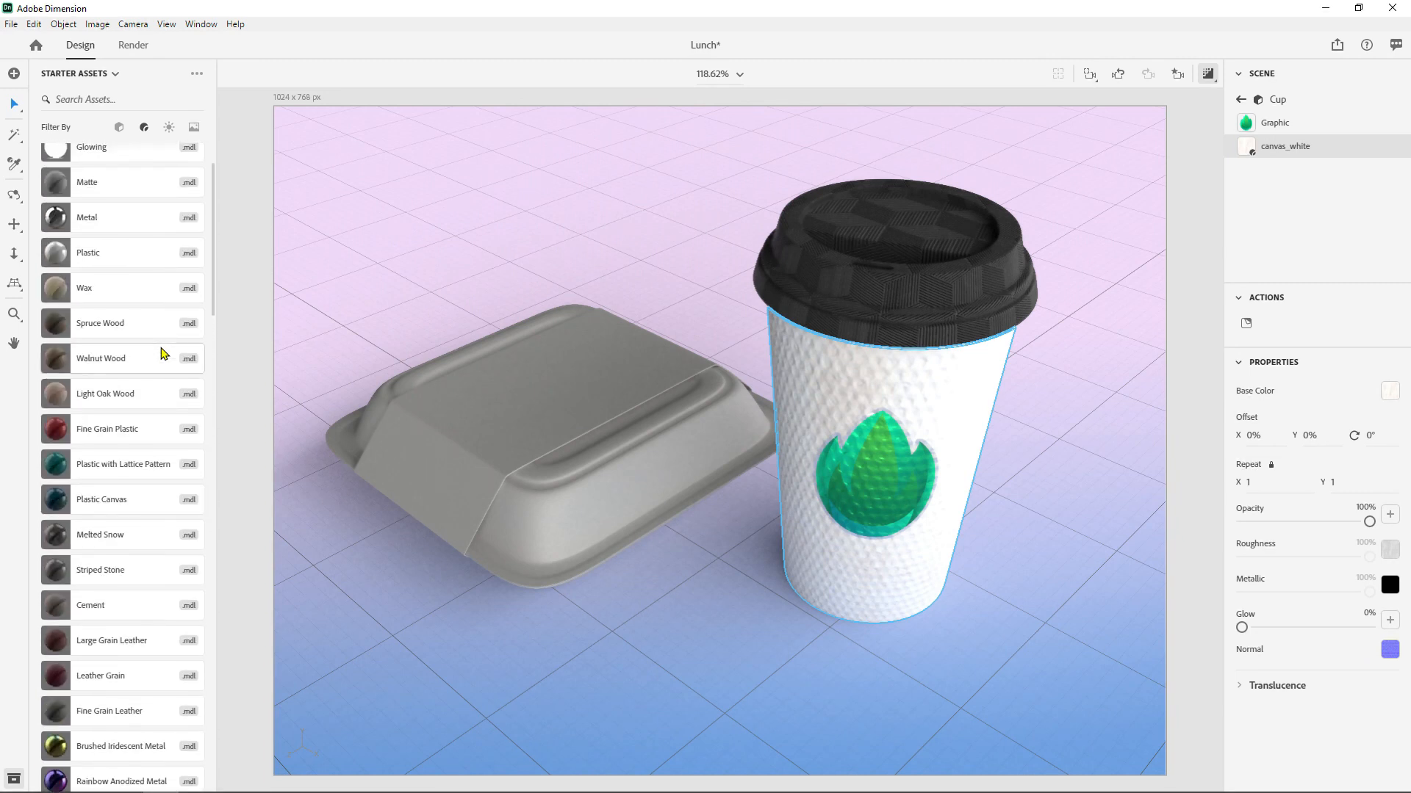
scroll(163, 353, up, 1)
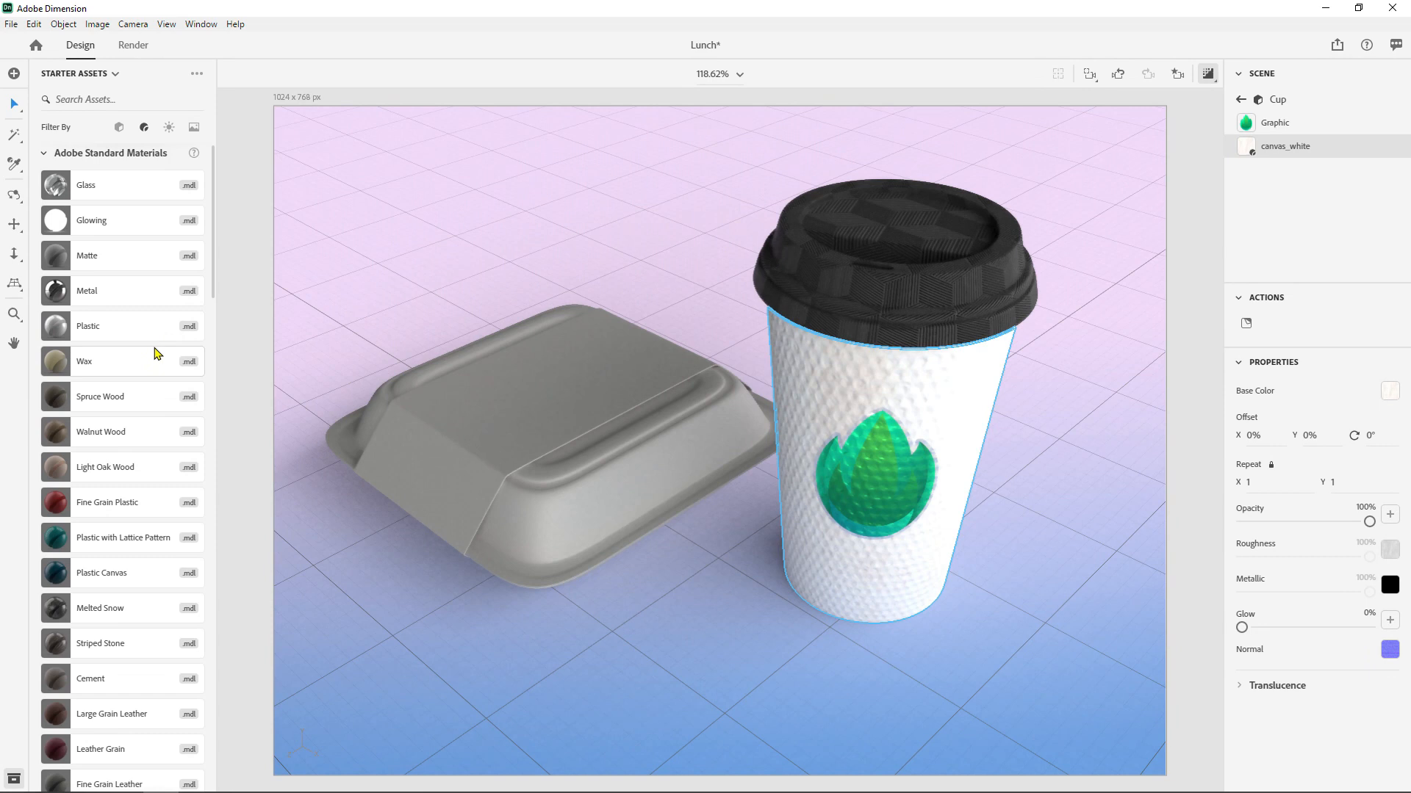
scroll(72, 316, up, 1)
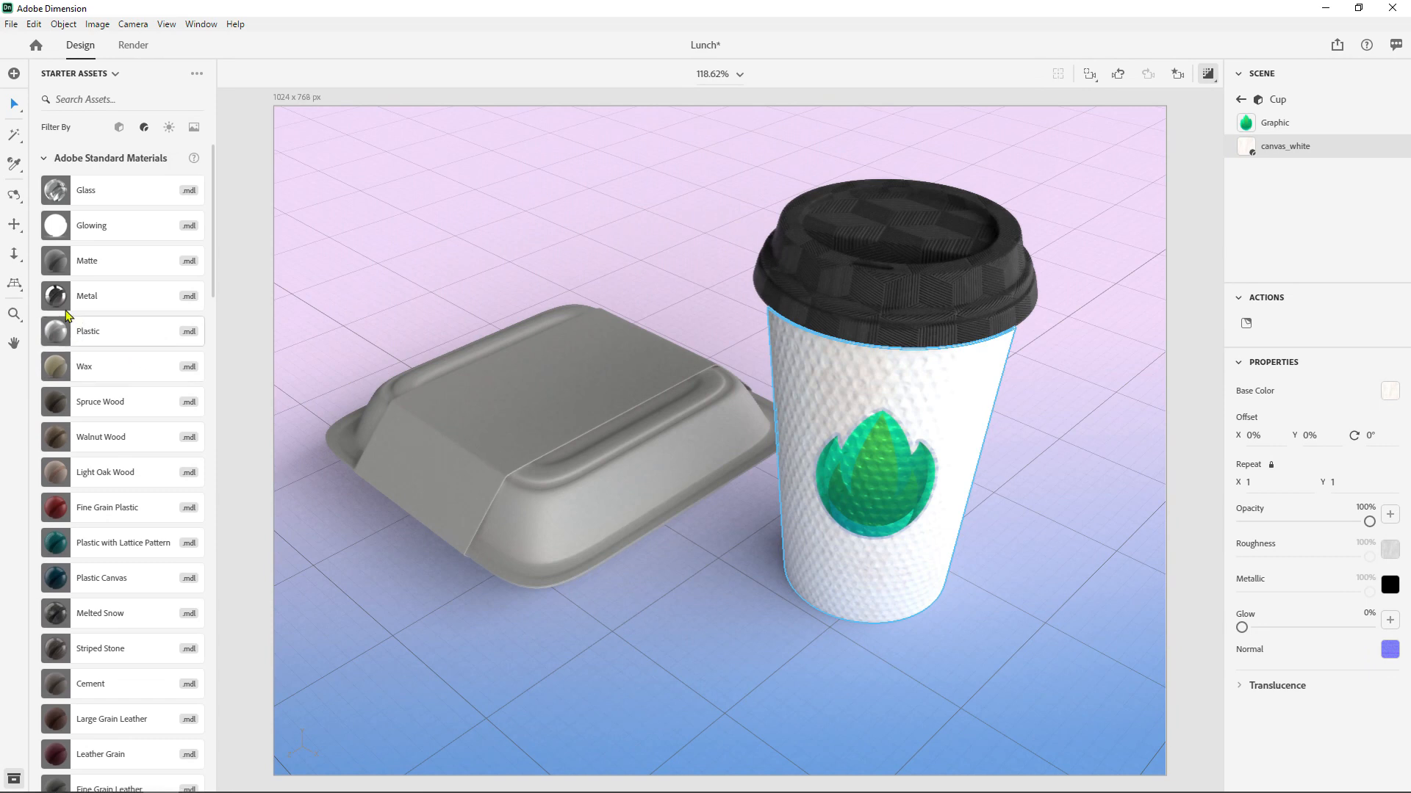
- Apply the Matte material to the cup and set its Metallic value to 83%
drag(61, 260, 875, 394)
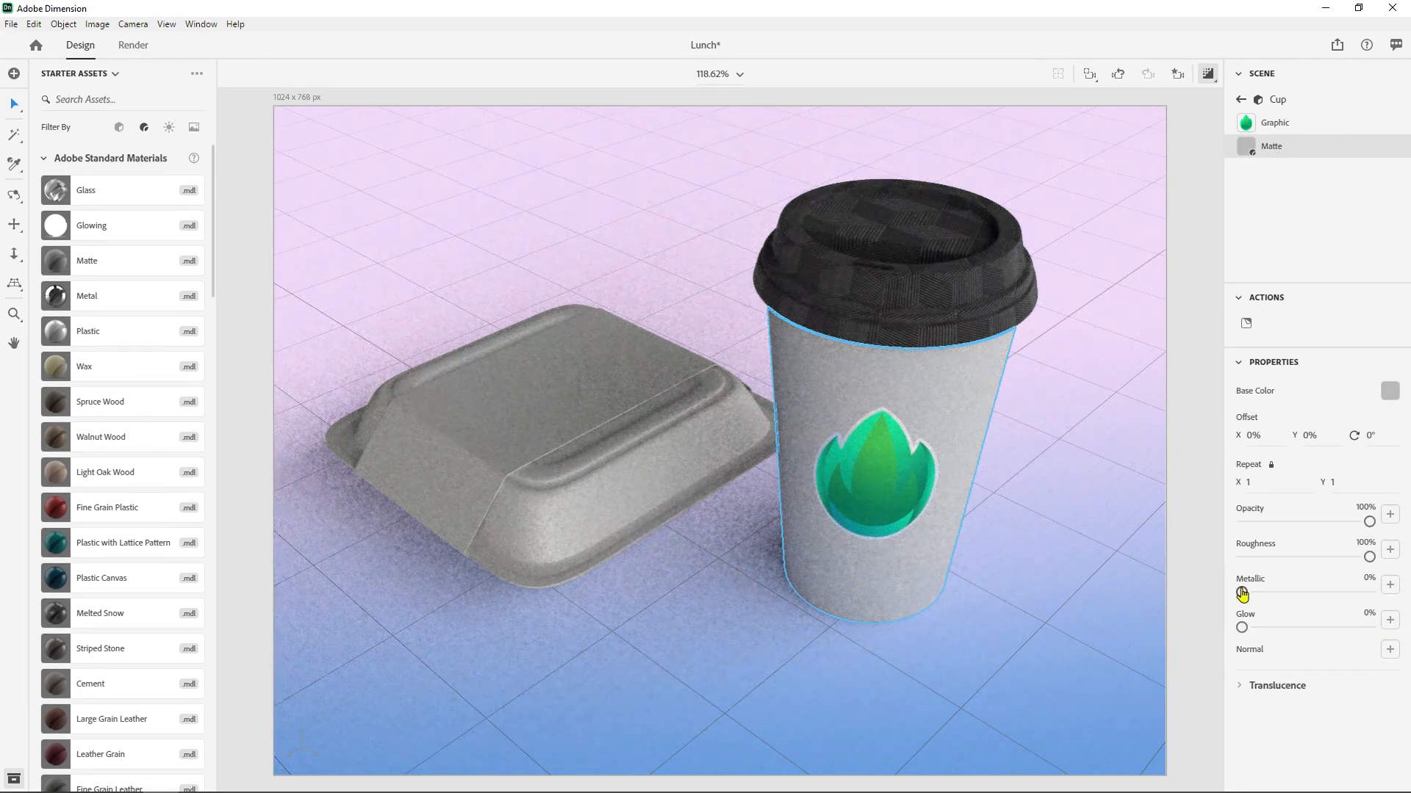
drag(1242, 591, 1347, 591)
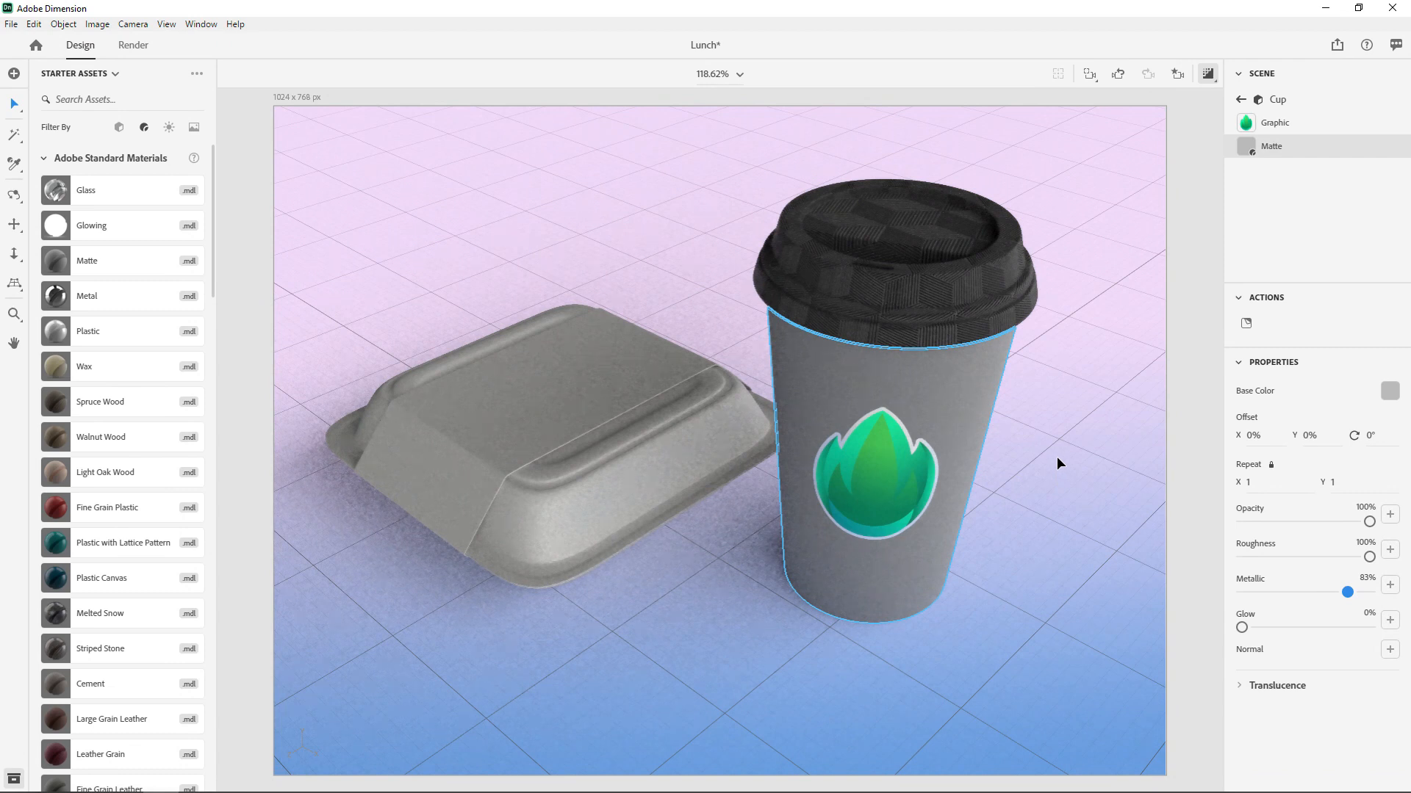
click(588, 398)
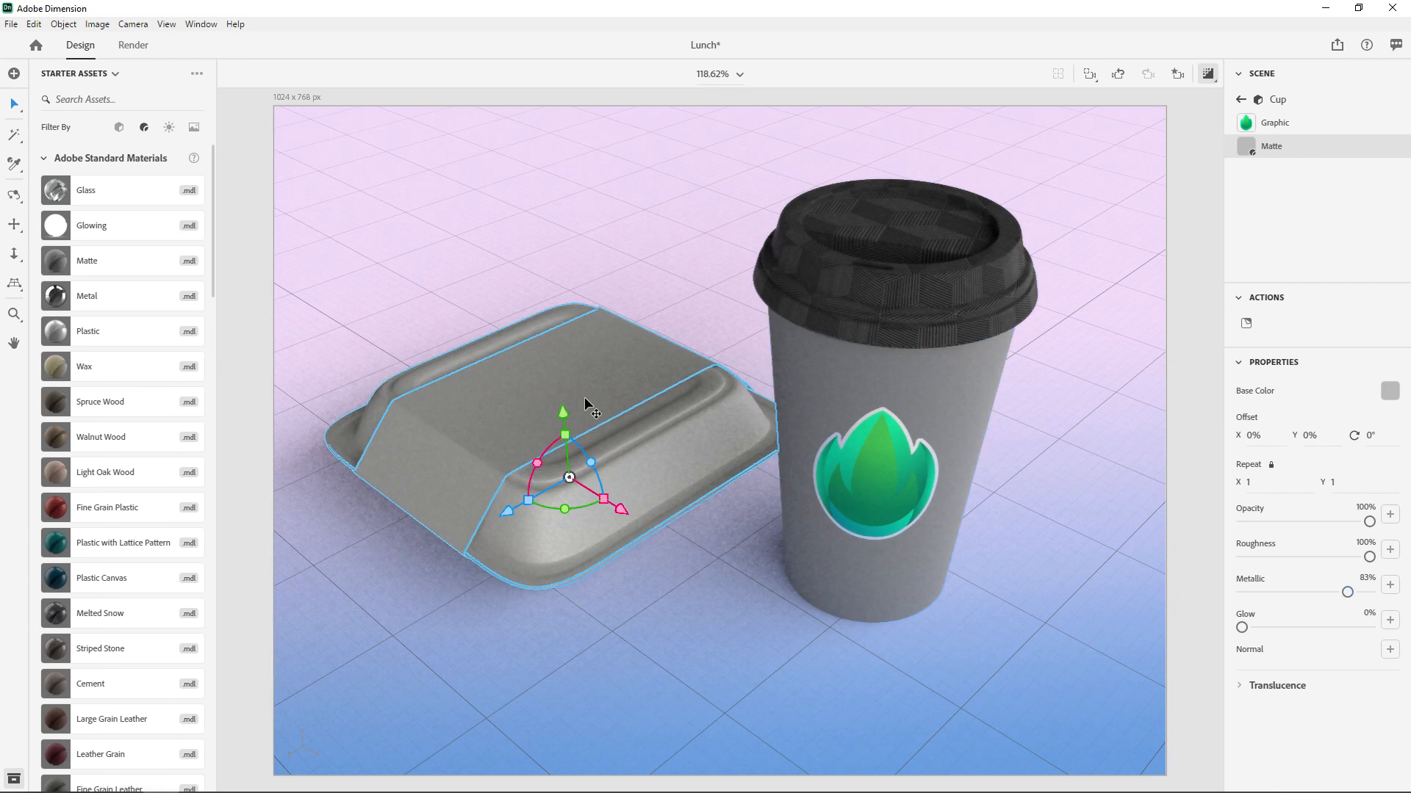
click(853, 443)
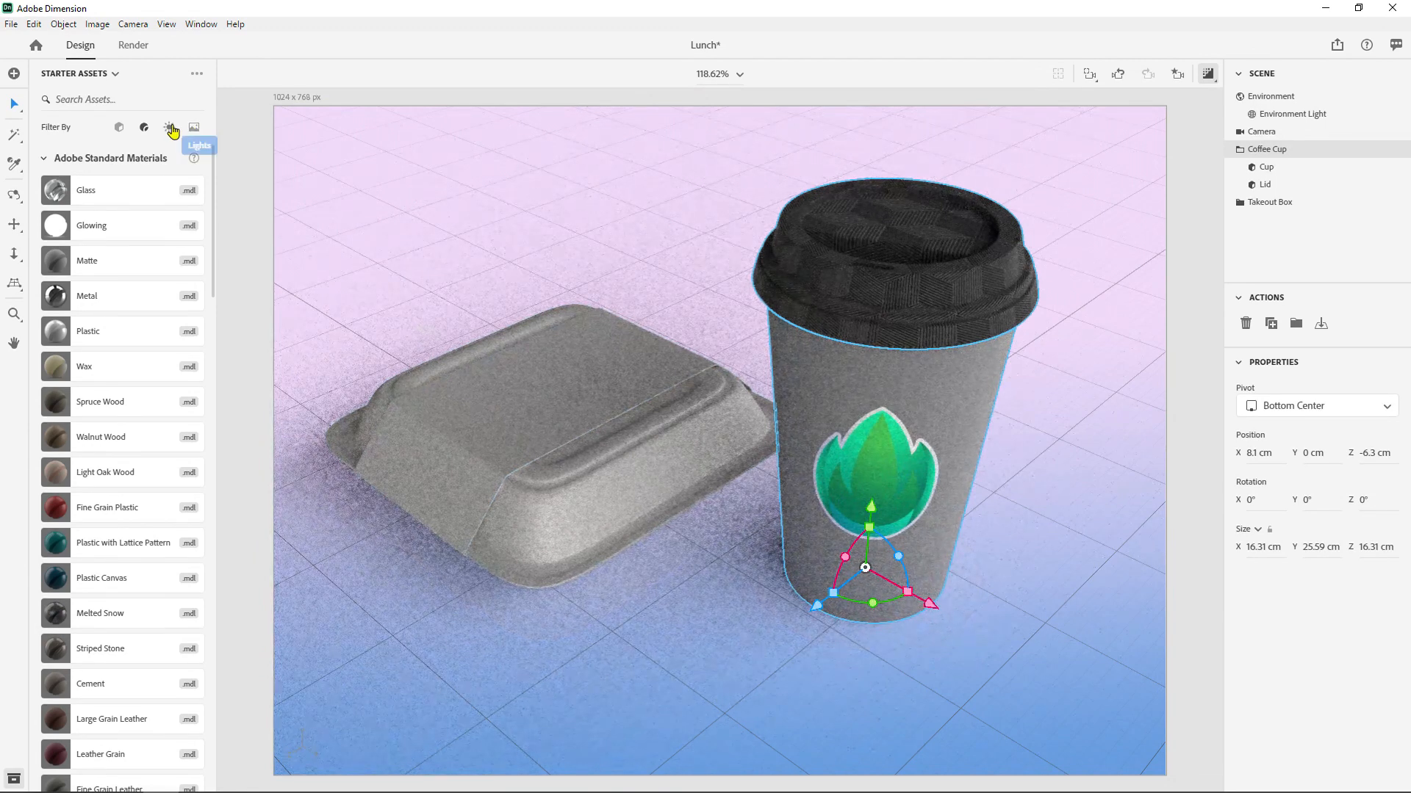
- Look through the starter images, then find the Vector Smart Object artwork in the Stock library
click(194, 129)
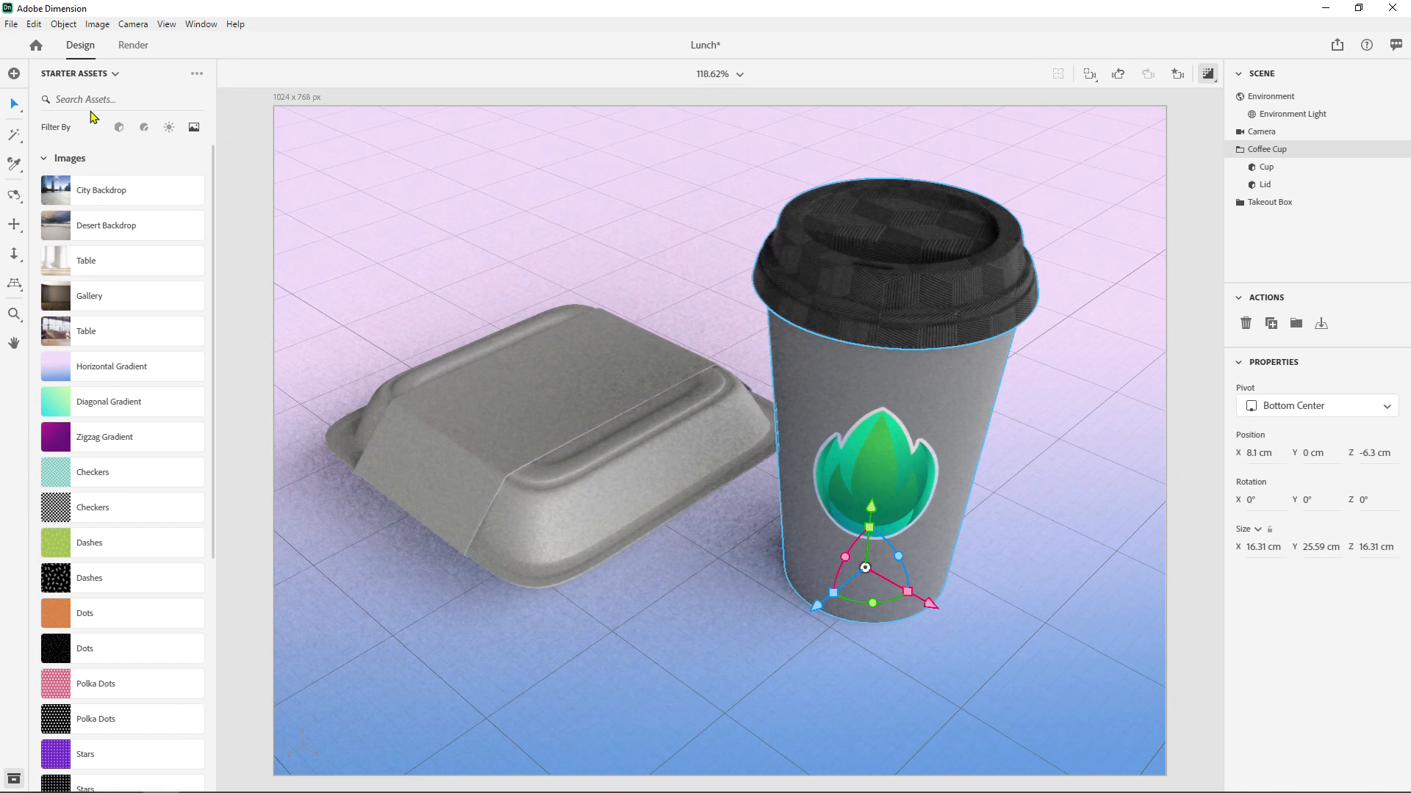
click(95, 81)
click(85, 126)
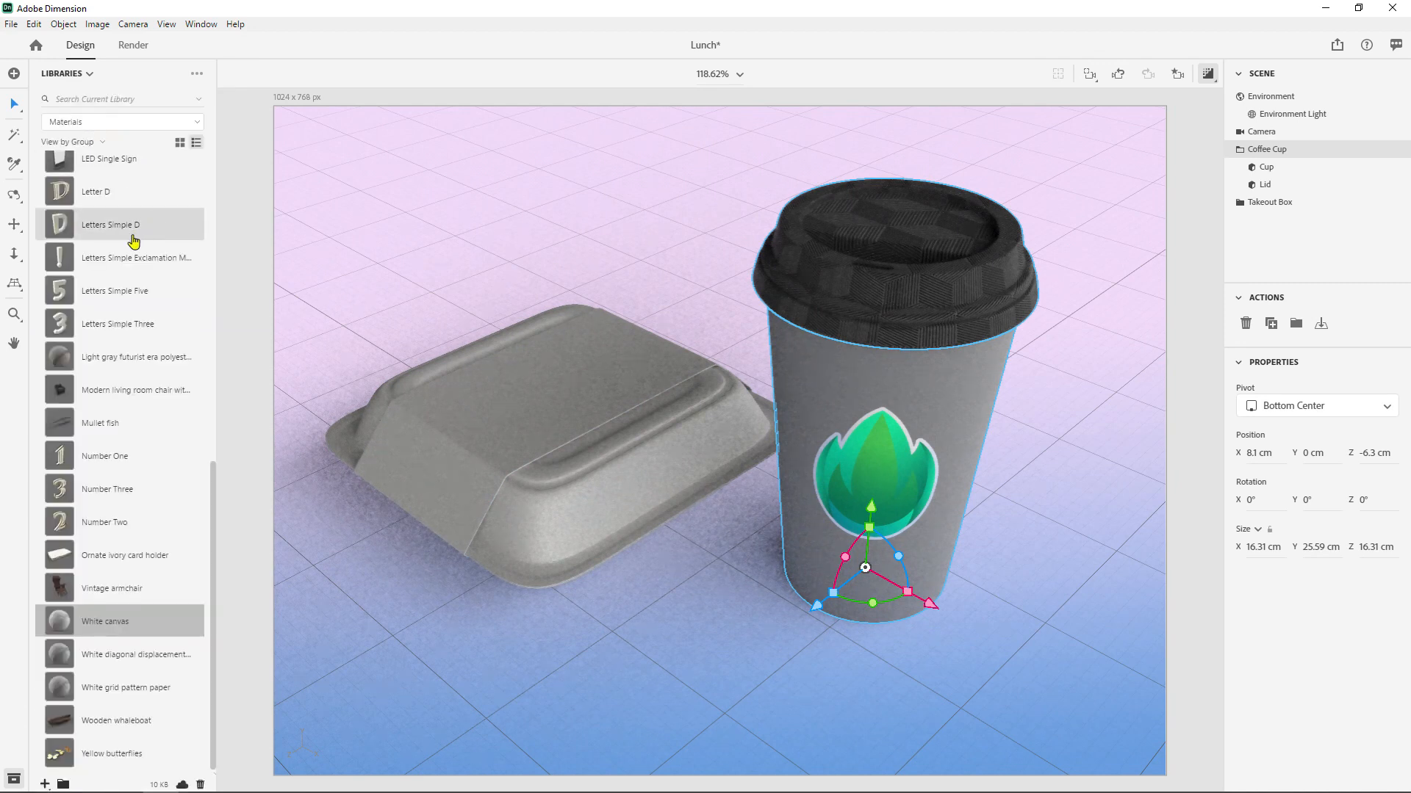
scroll(139, 318, up, 10)
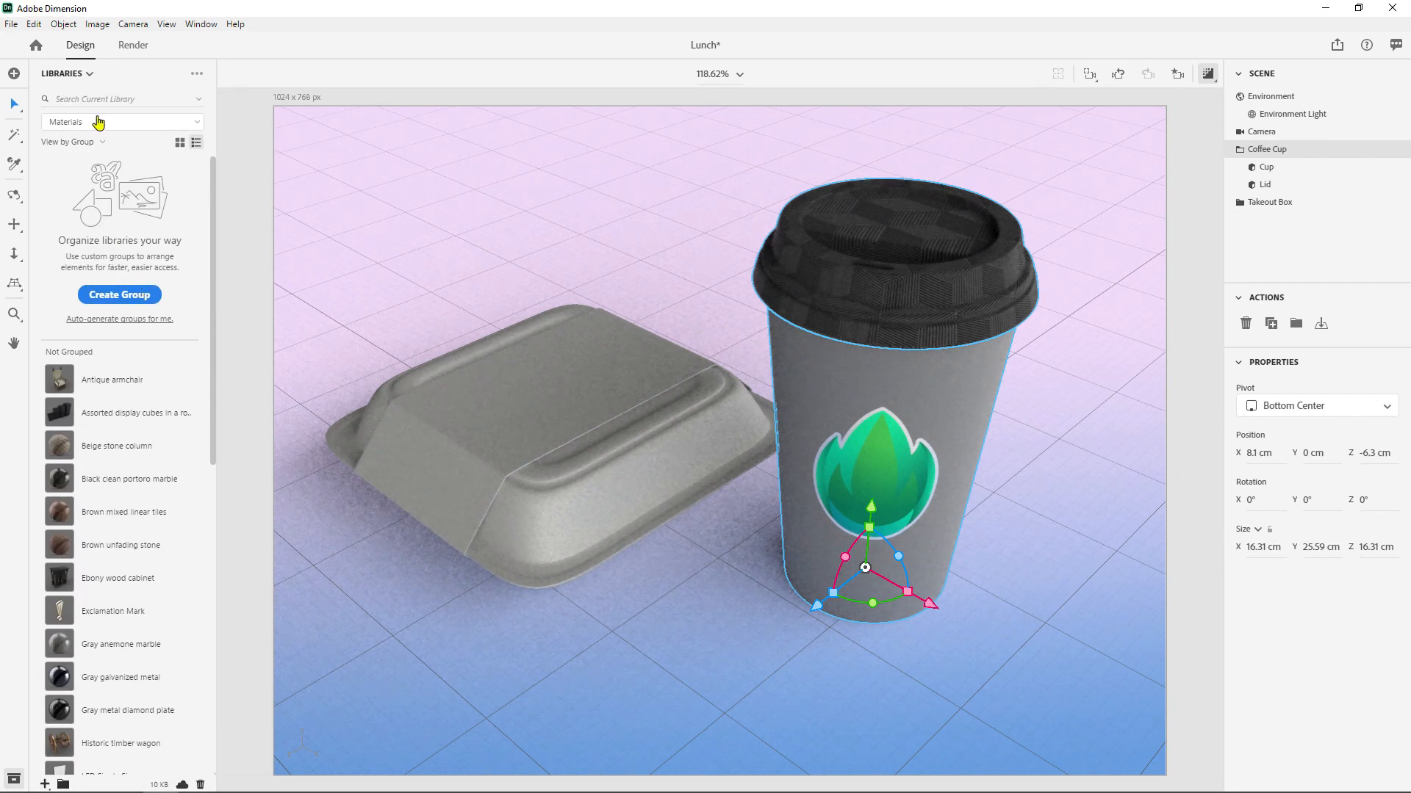
click(98, 123)
click(81, 176)
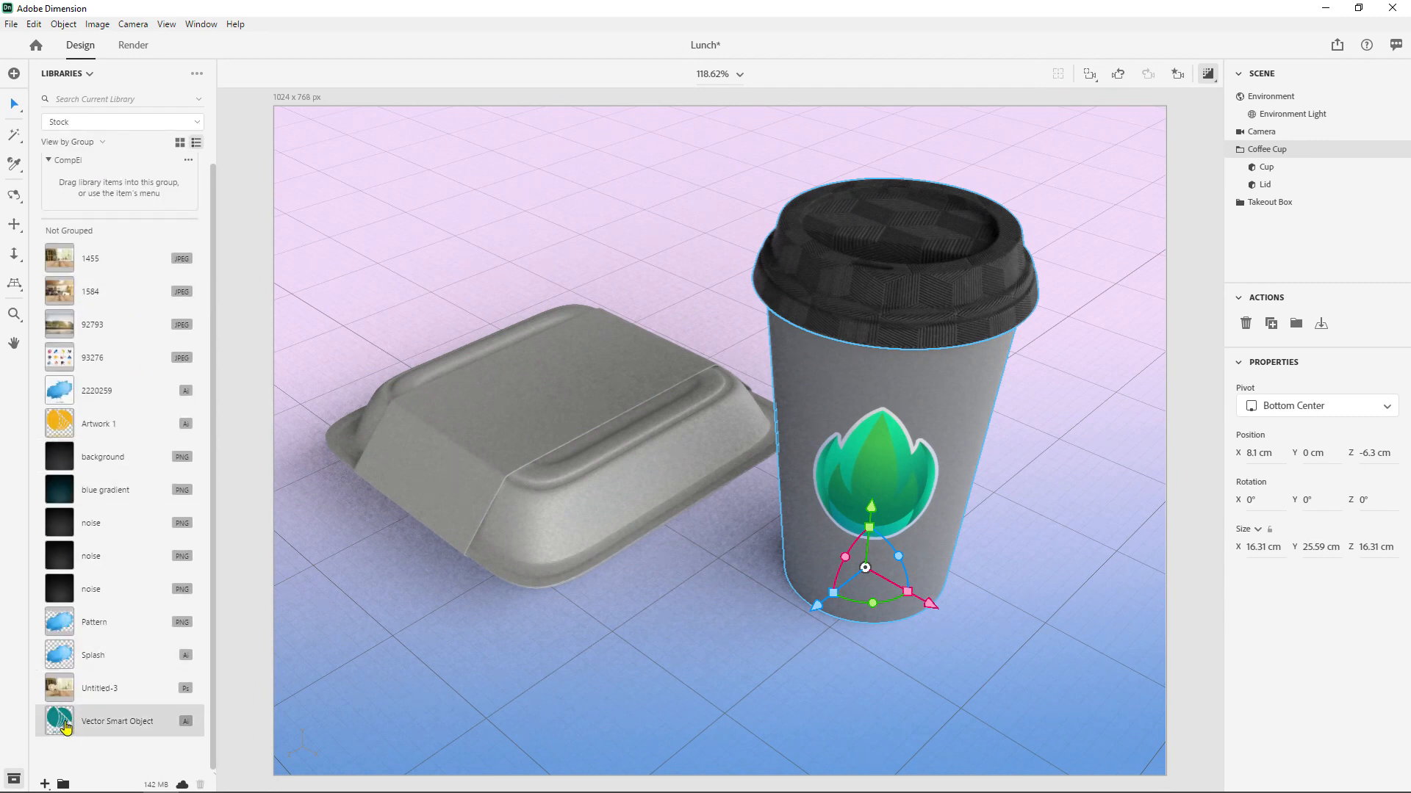
mouse_move(66, 728)
mouse_down()
mouse_move(175, 727)
mouse_move(1076, 312)
mouse_move(1143, 240)
mouse_move(786, 465)
mouse_move(856, 471)
mouse_move(62, 720)
mouse_move(70, 734)
mouse_move(66, 723)
mouse_up()
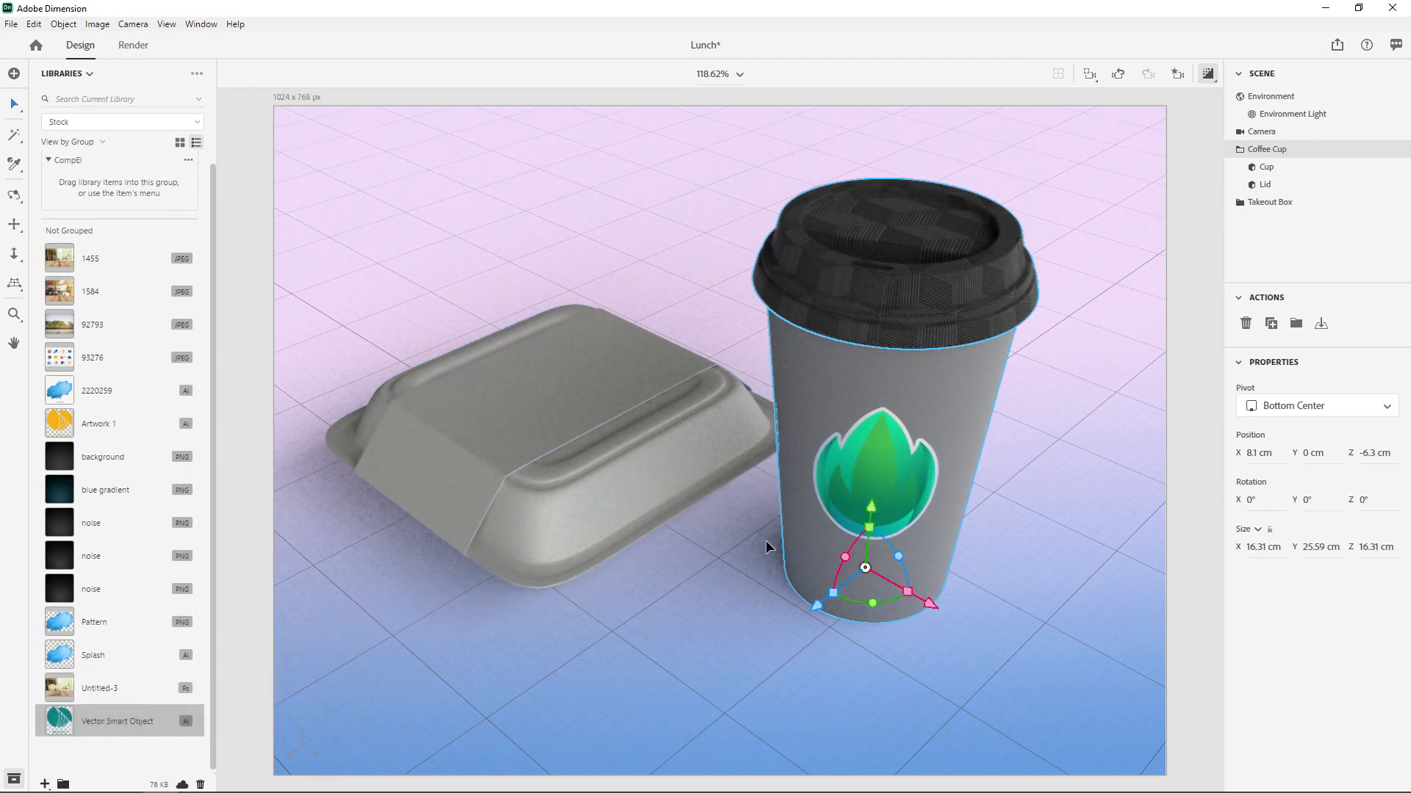
- Open the Cup's materials from the Coffee Cup group and select its Graphic layer
click(1264, 168)
click(1265, 150)
click(1248, 151)
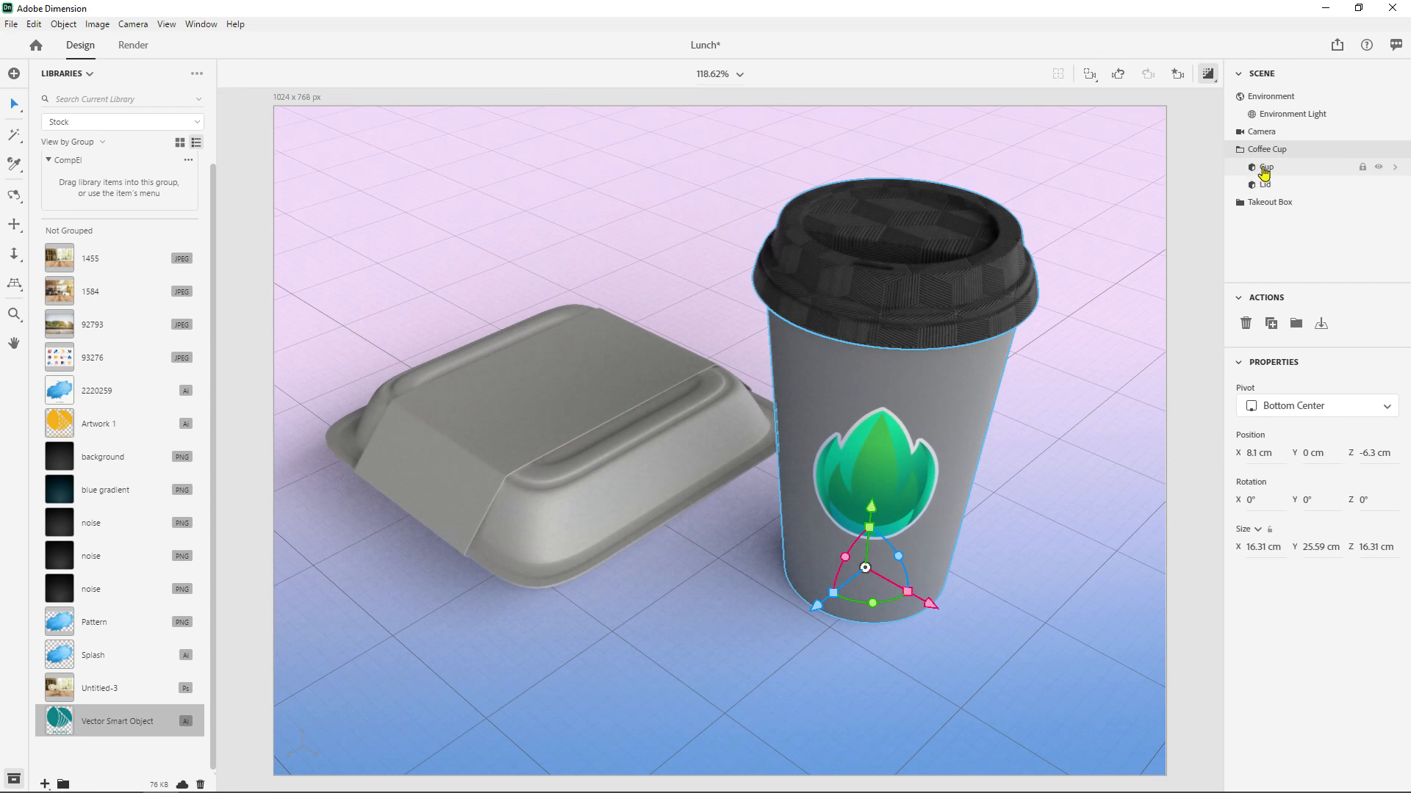
click(1264, 168)
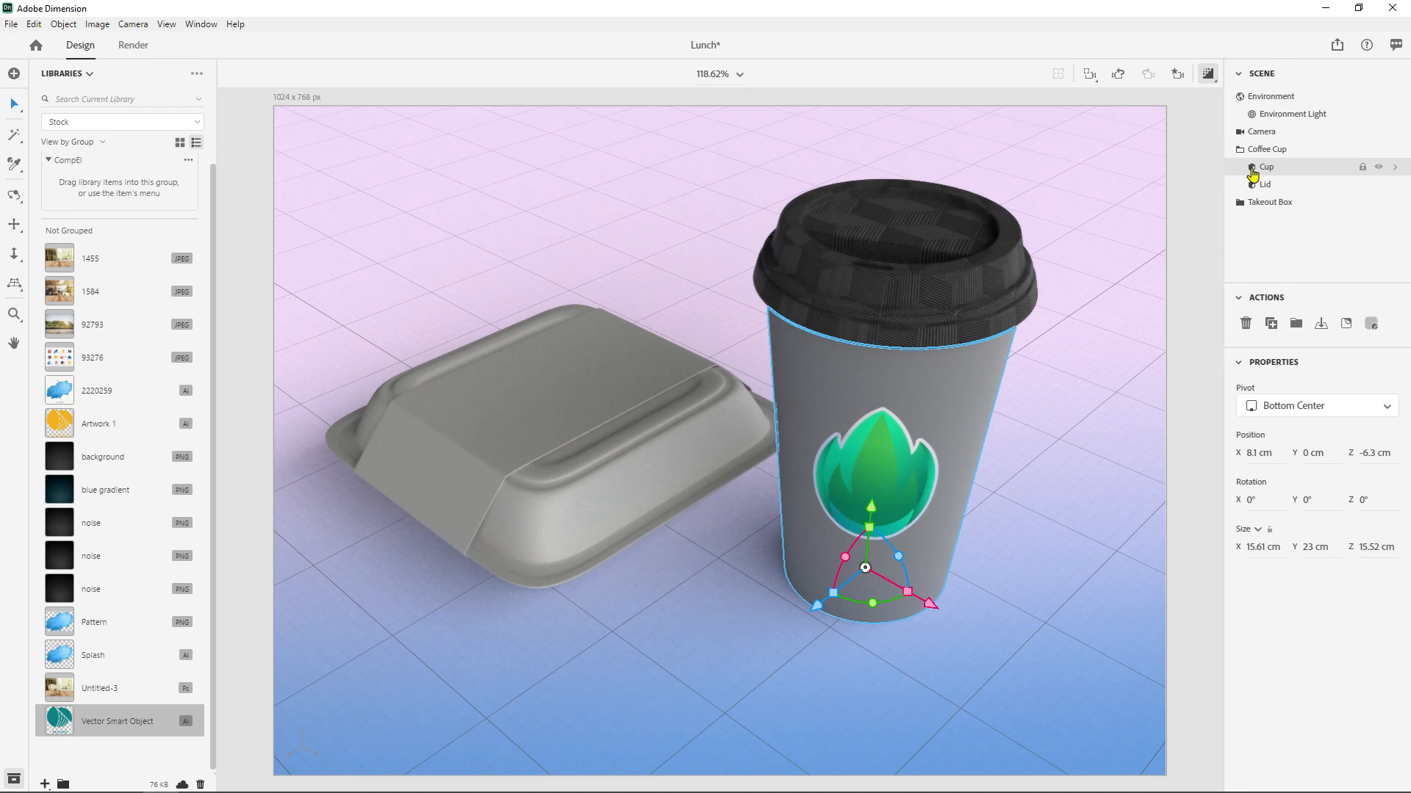
double_click(1251, 172)
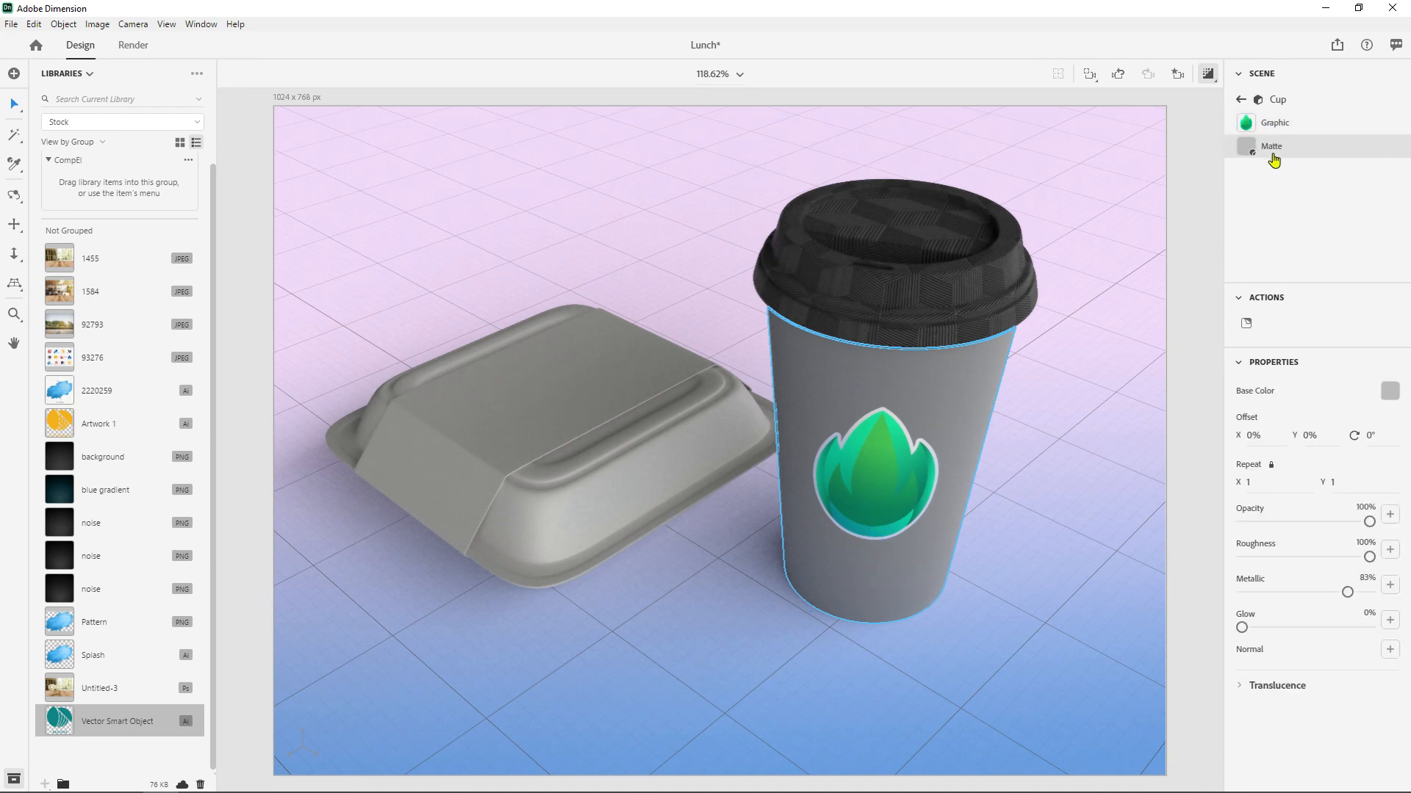
click(1291, 127)
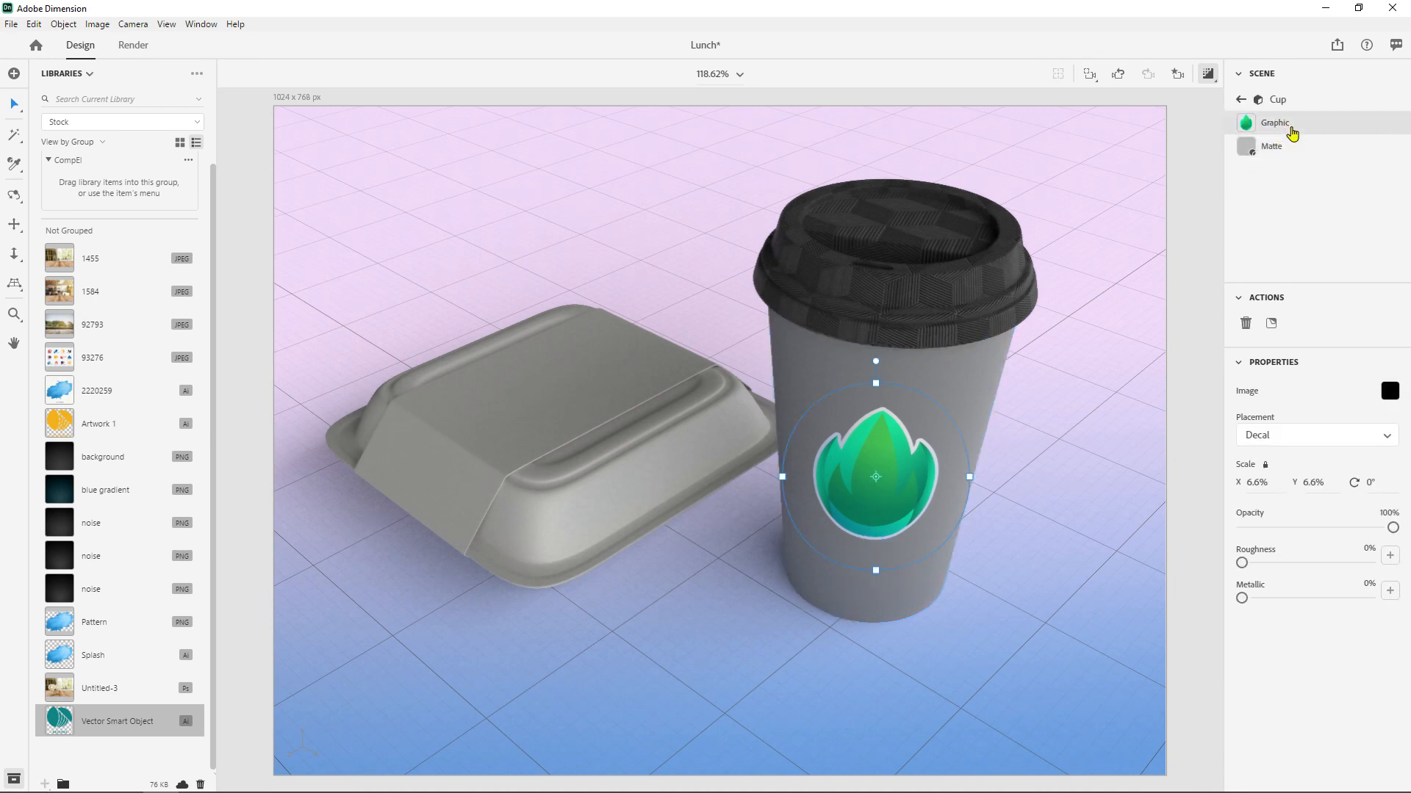
- Try twice to swap the cup's leaf graphic for the Vector Smart Object artwork, undoing each placement
drag(73, 723, 1169, 212)
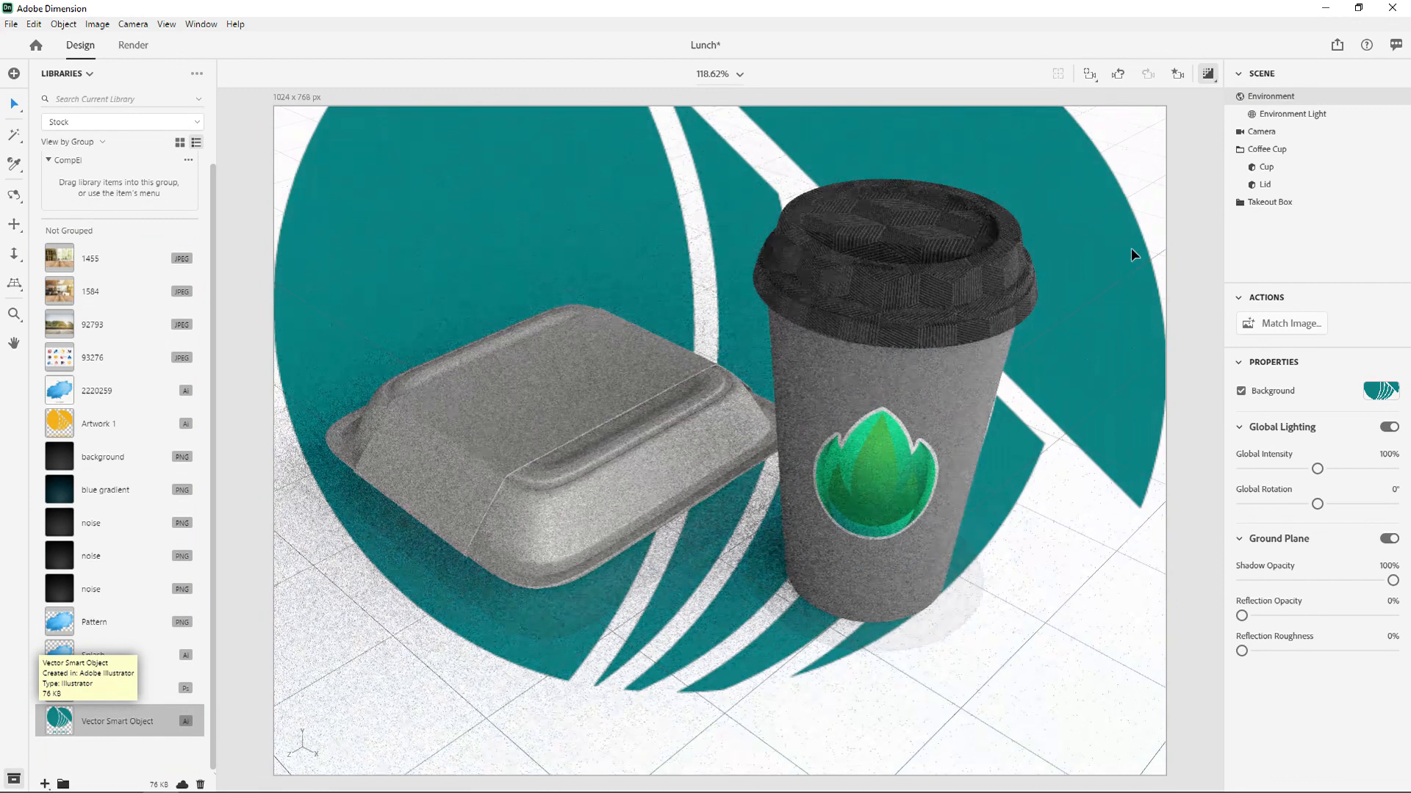
key(ctrl+z)
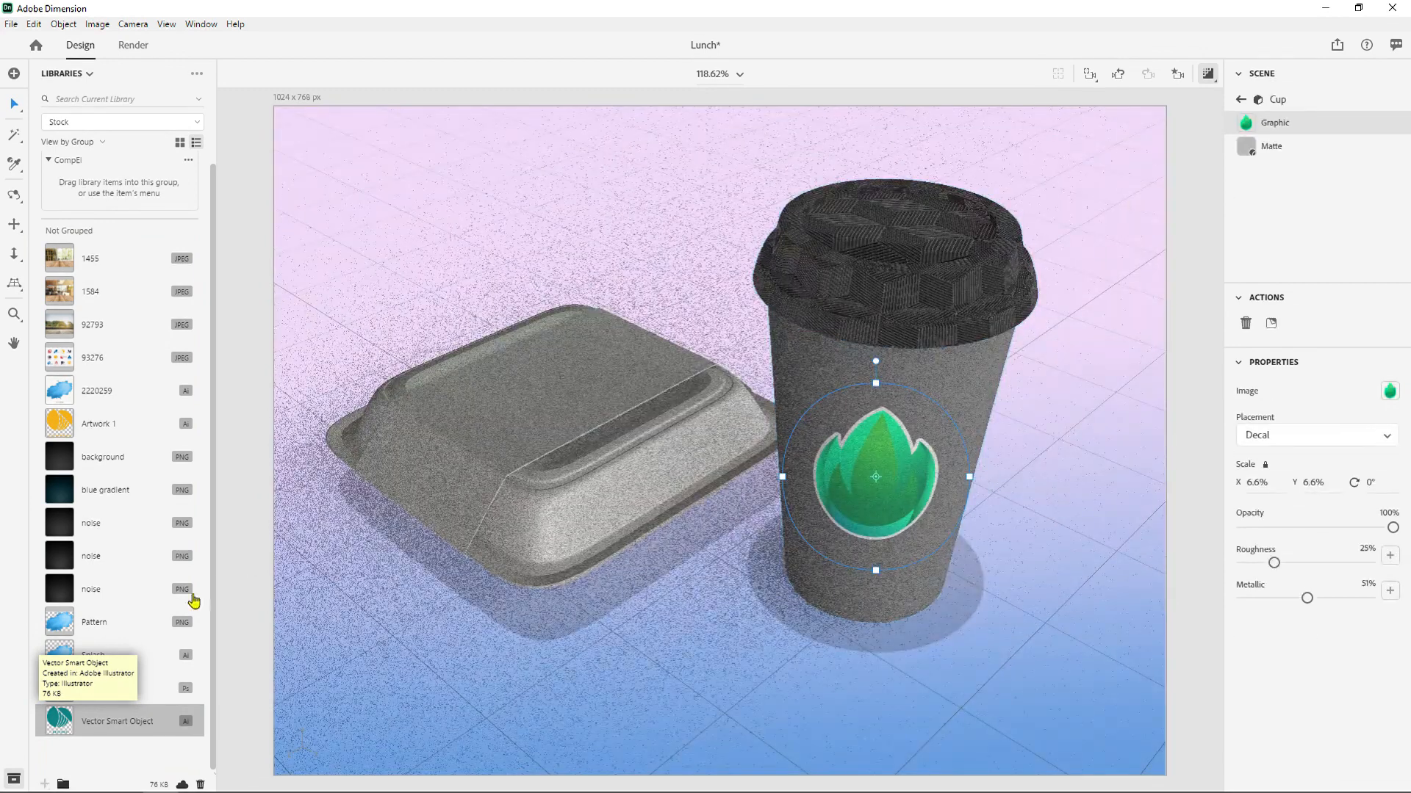
drag(68, 725, 1276, 127)
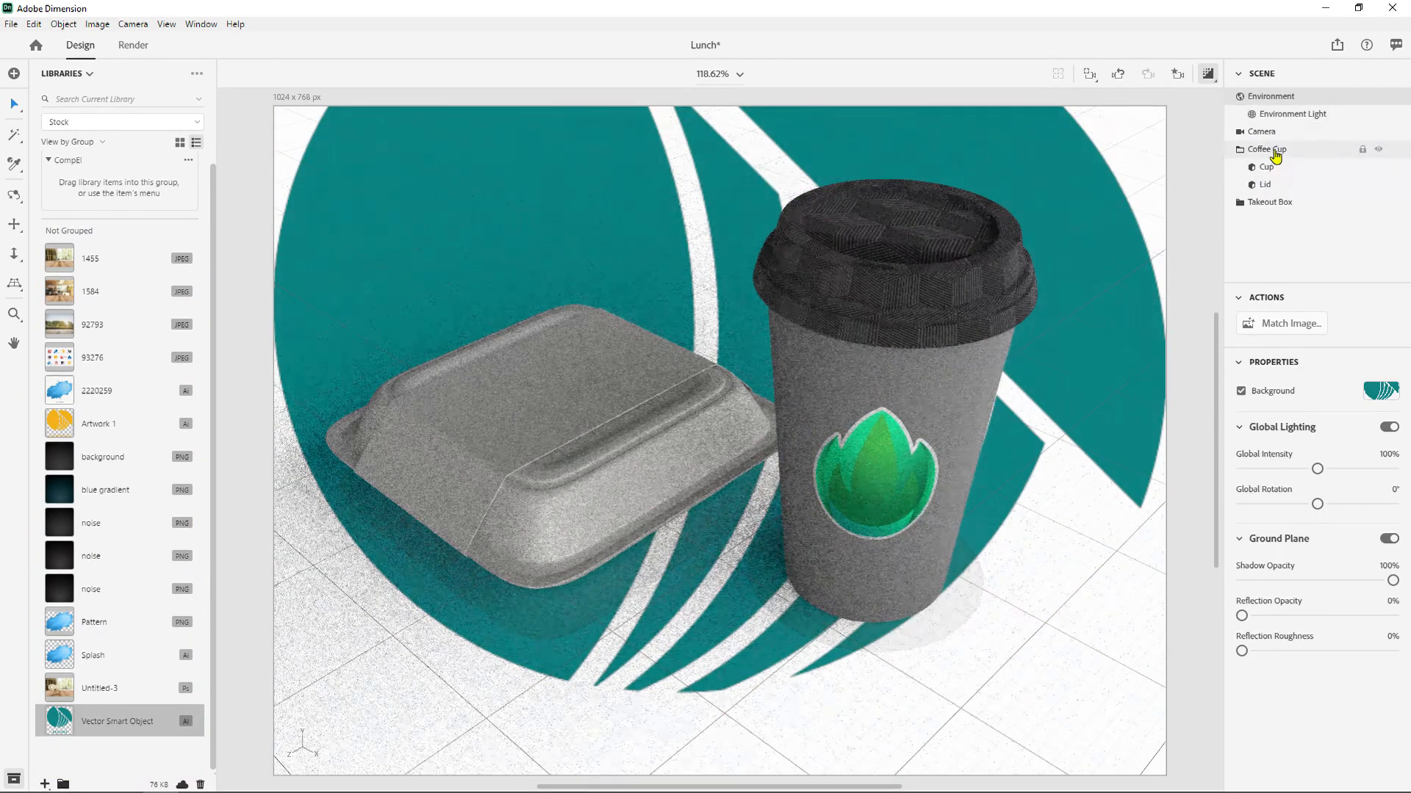
key(ctrl+z)
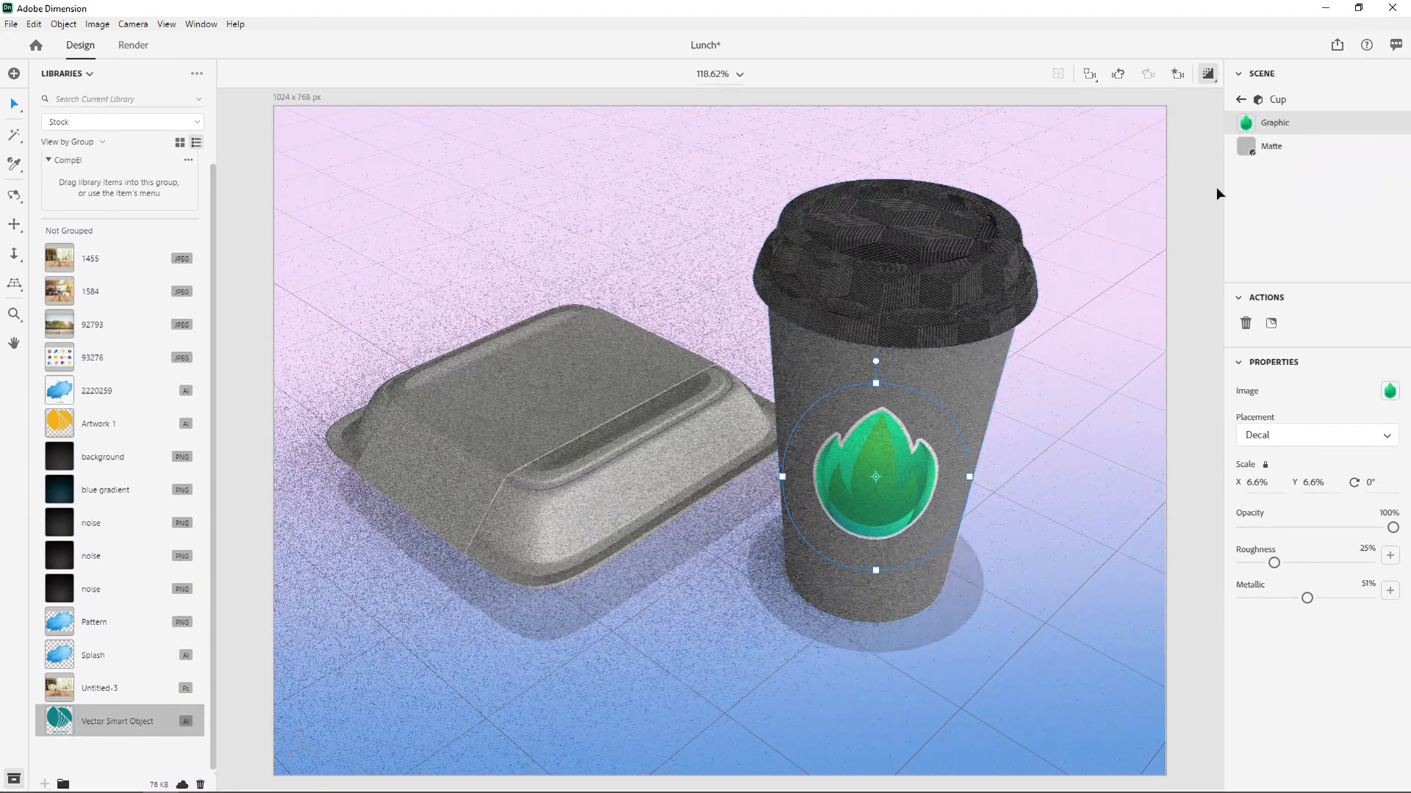
- Replace the cup's leaf decal with the Vector Smart Object artwork, scaled to about 7.6%
click(1245, 326)
drag(172, 720, 923, 482)
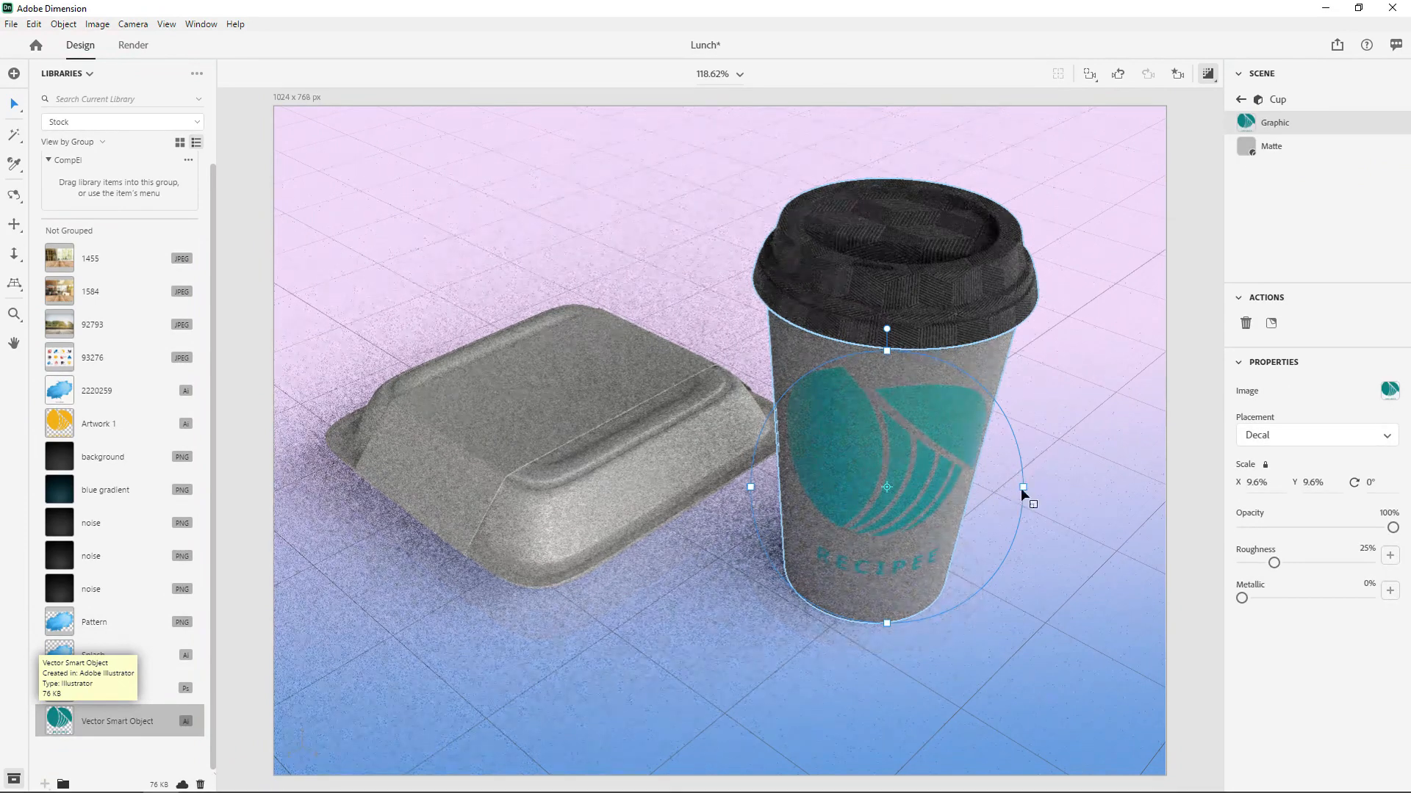
drag(1025, 484, 994, 487)
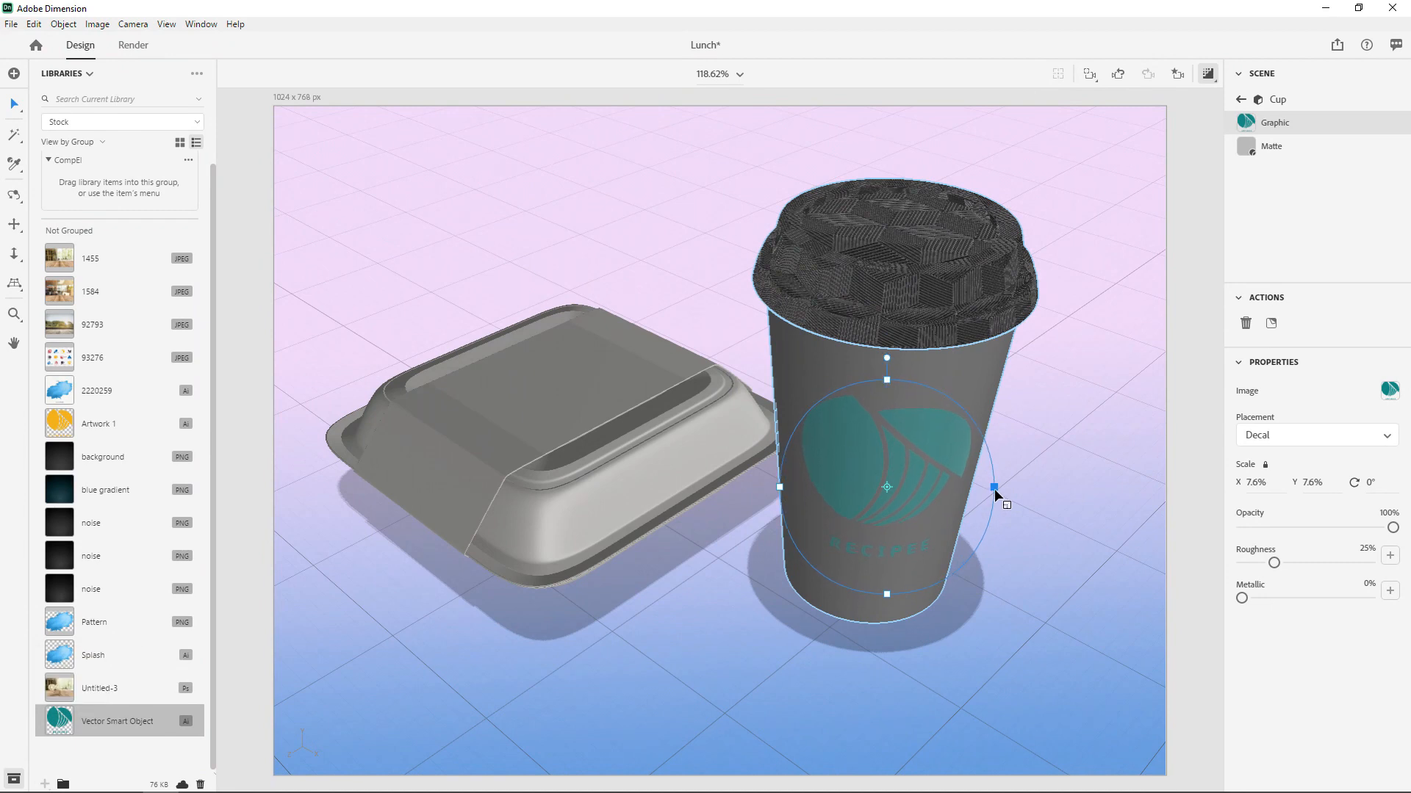
- Place the Vector Smart Object decal on the takeout box's sleeve, rotated 47°, scaled to about 11.1% and centered on the flat top
drag(67, 724, 563, 393)
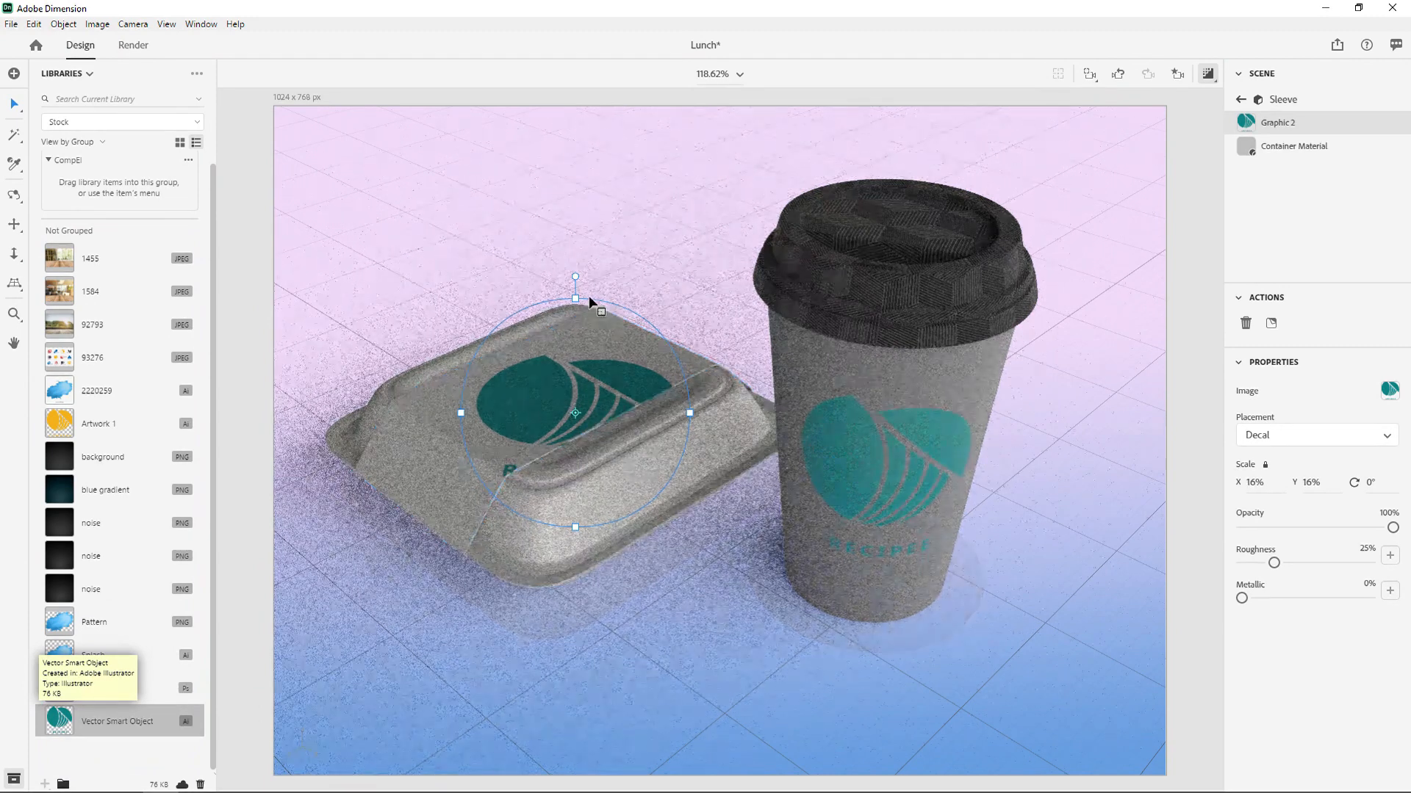
drag(574, 275, 719, 321)
drag(654, 495, 630, 471)
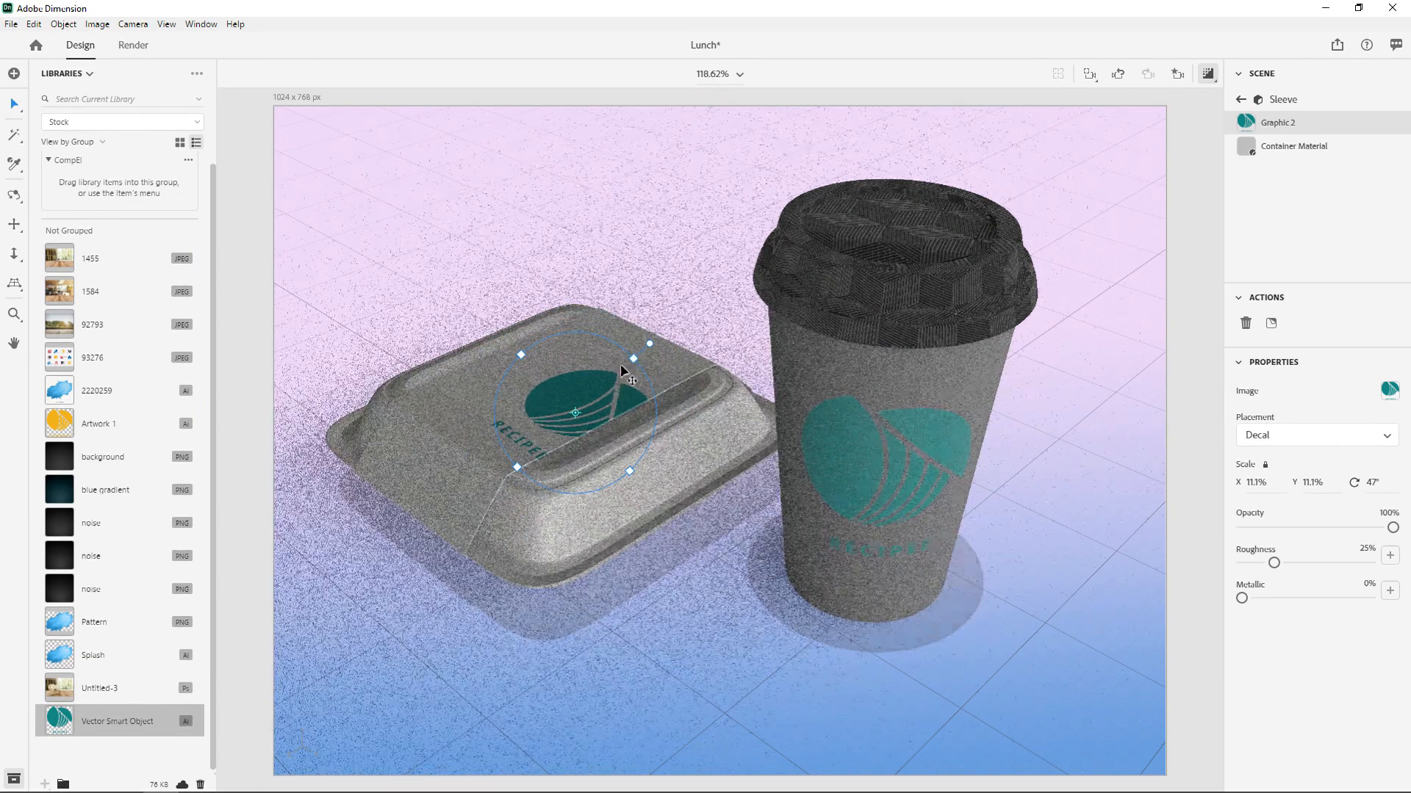
drag(617, 367, 554, 367)
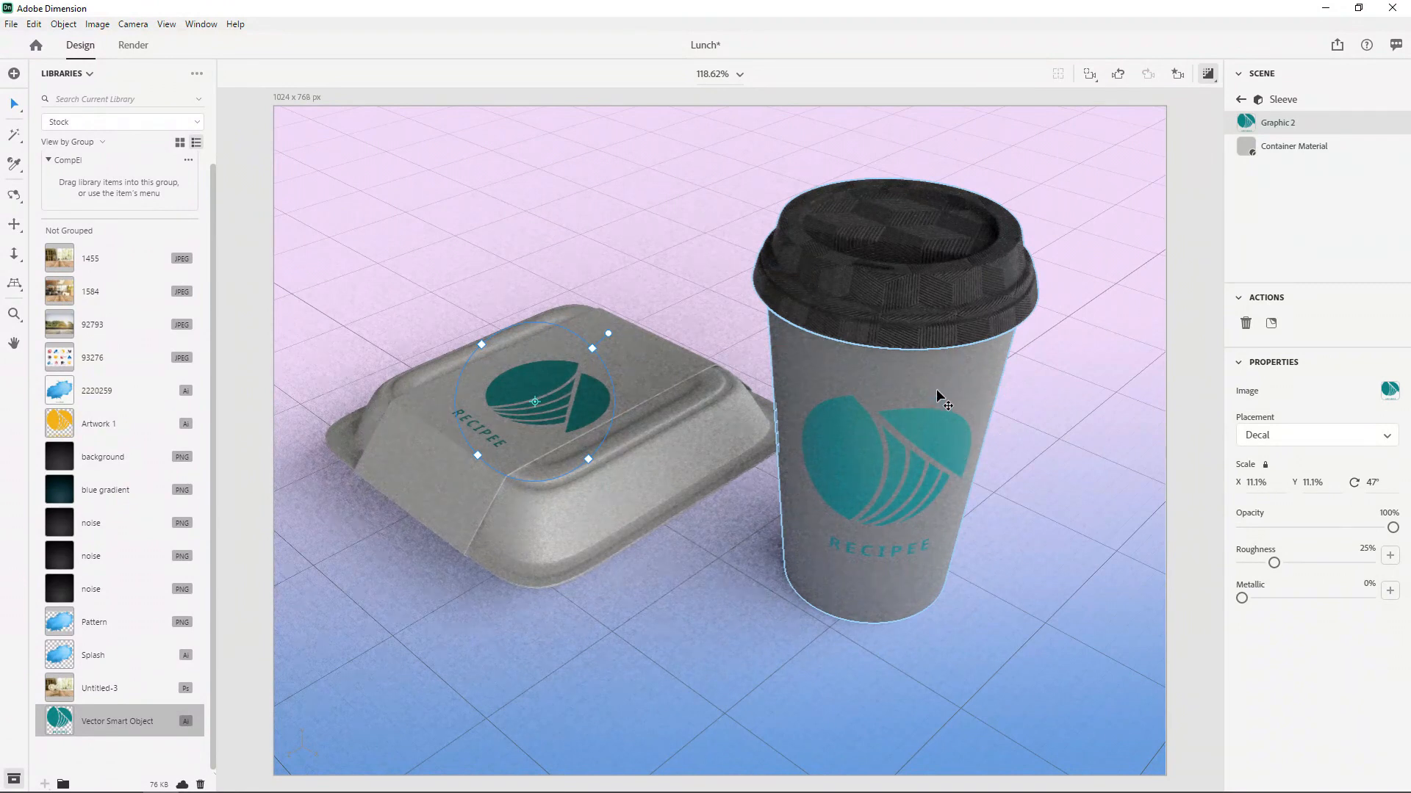
- Return to the starter assets, filter them to lights, and add the 3-Point Light to the scene
click(940, 437)
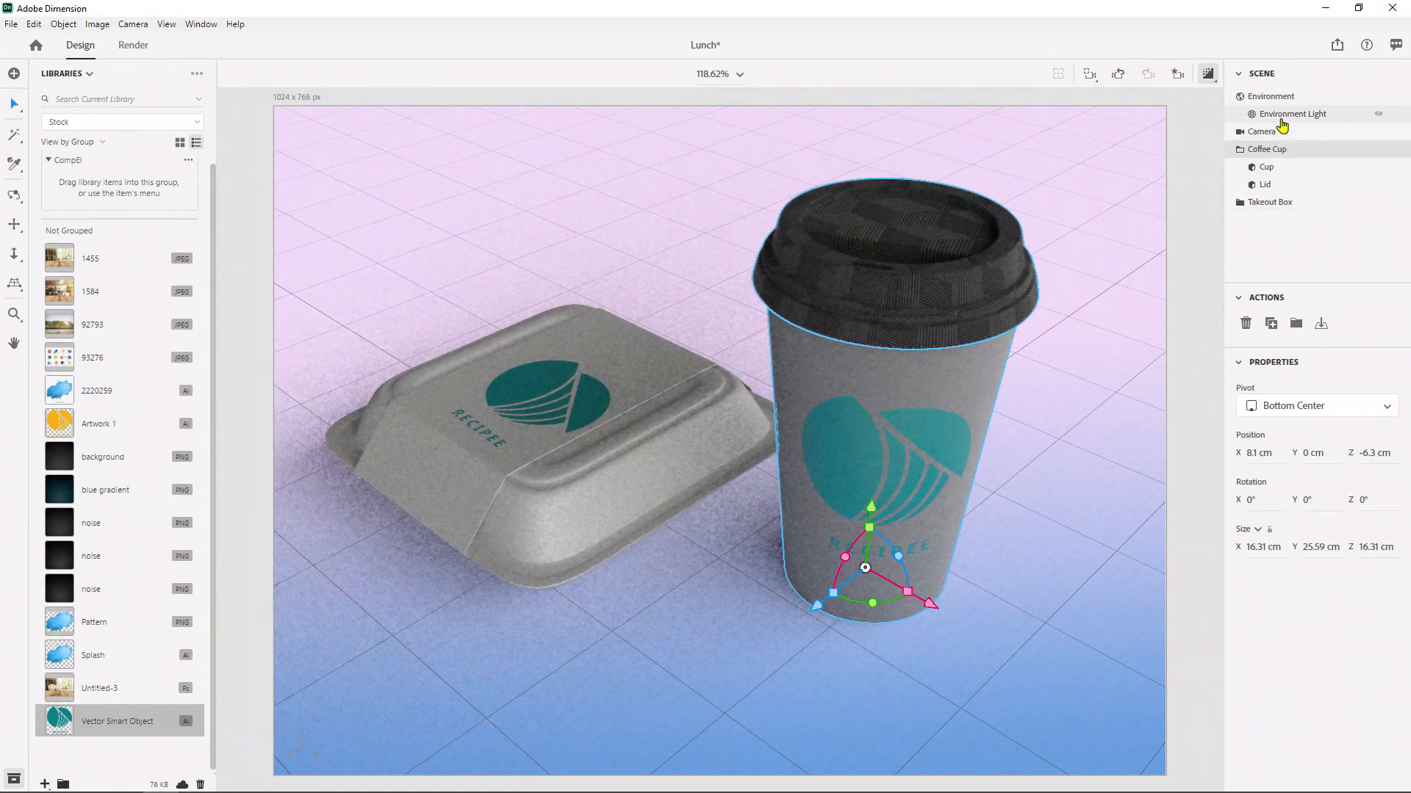
click(1279, 117)
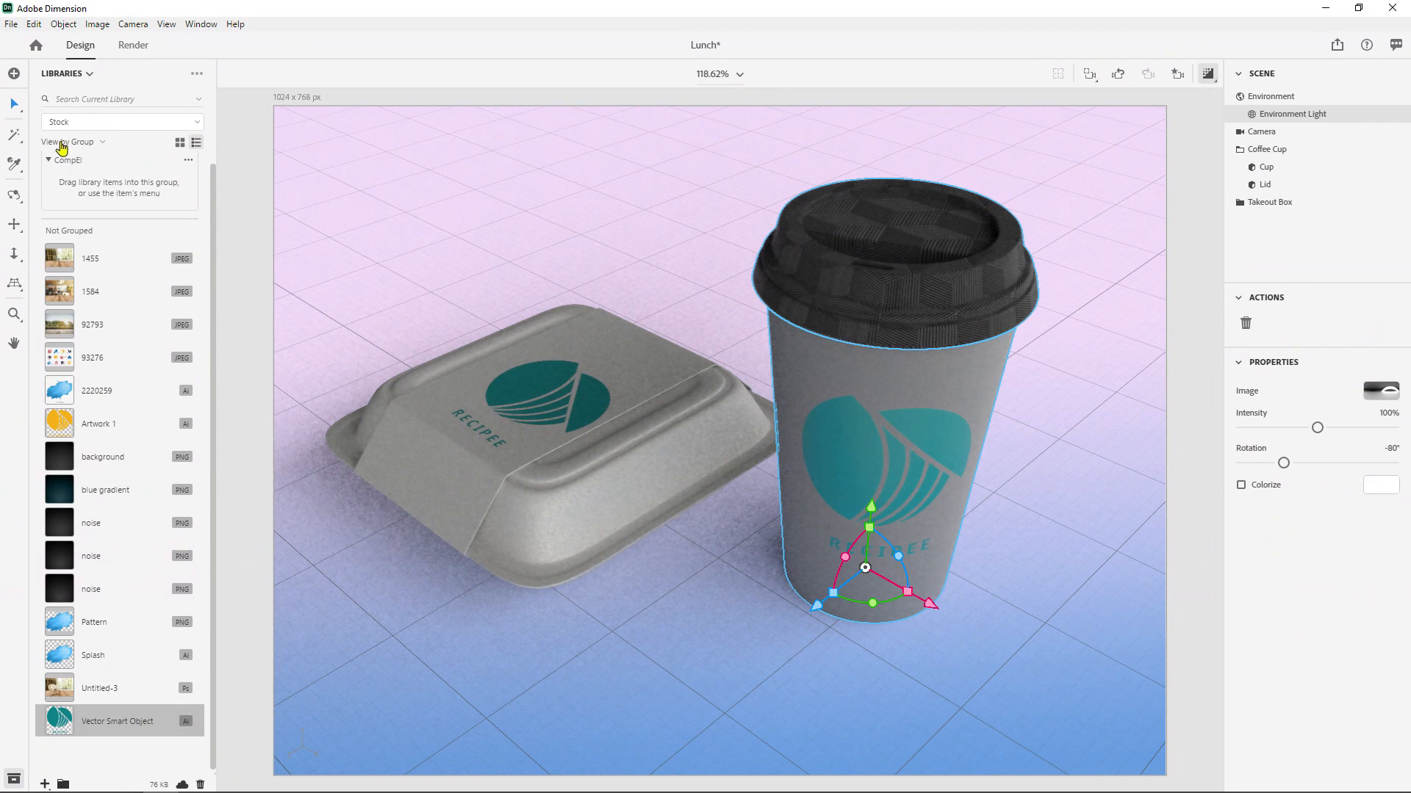
click(71, 78)
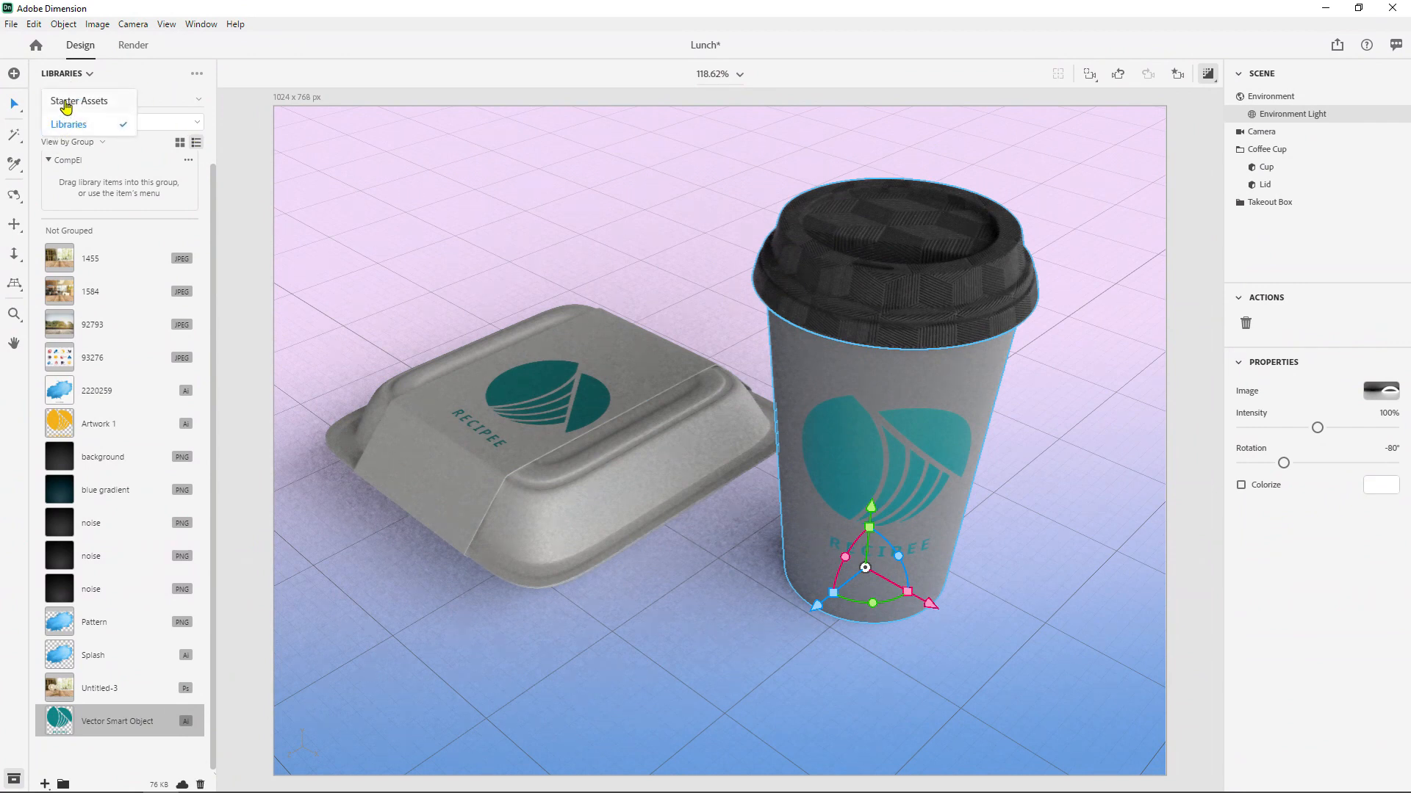
click(66, 103)
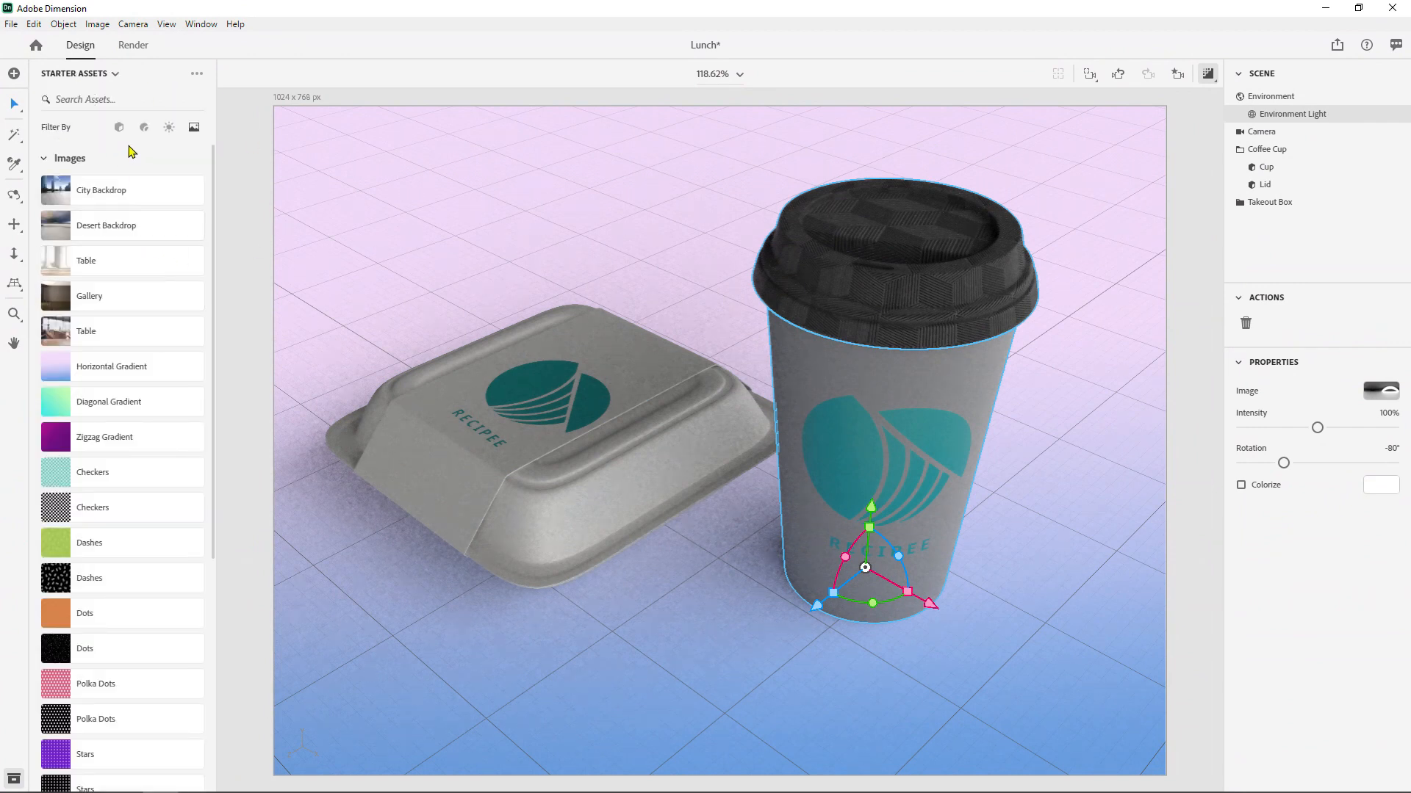
scroll(156, 462, down, 5)
scroll(150, 448, up, 5)
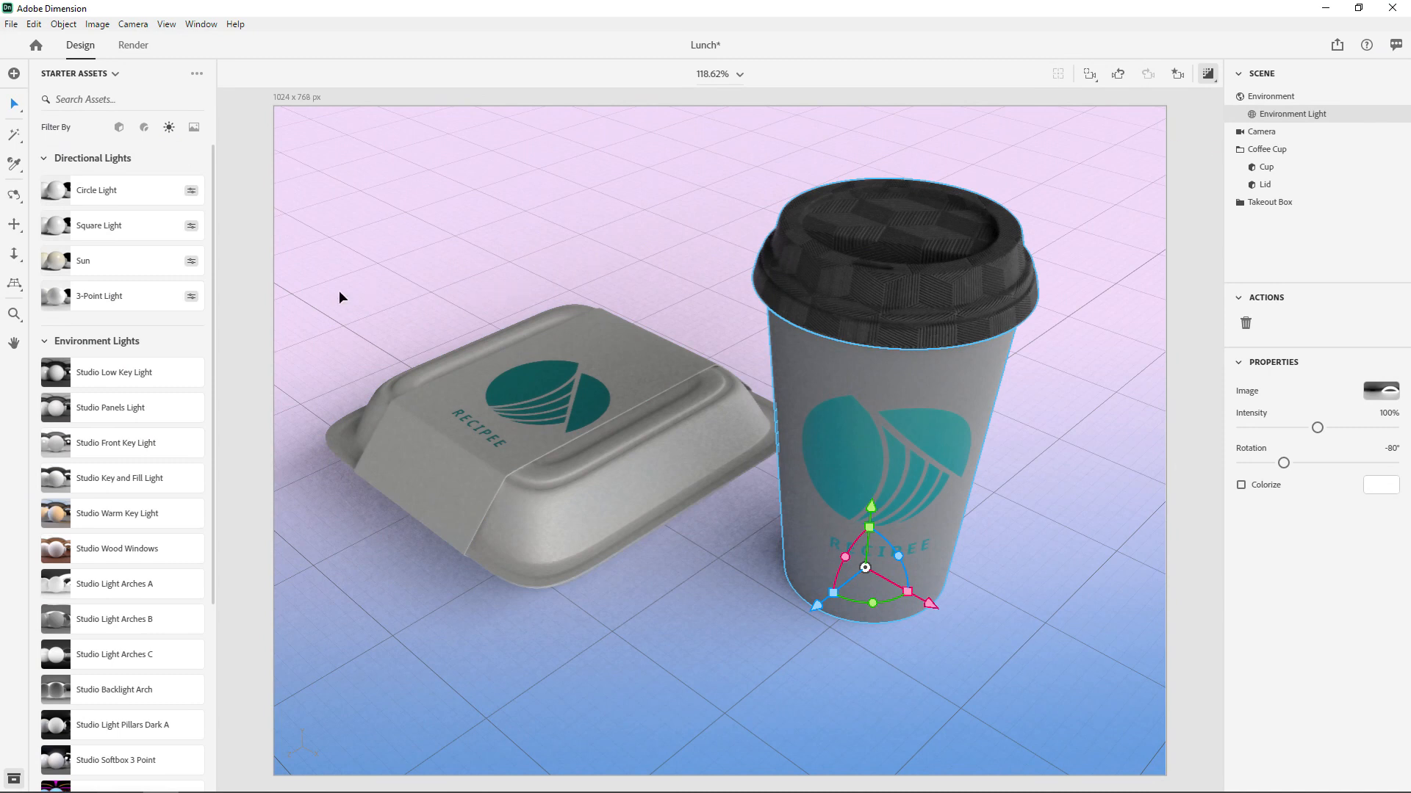
drag(72, 288, 767, 212)
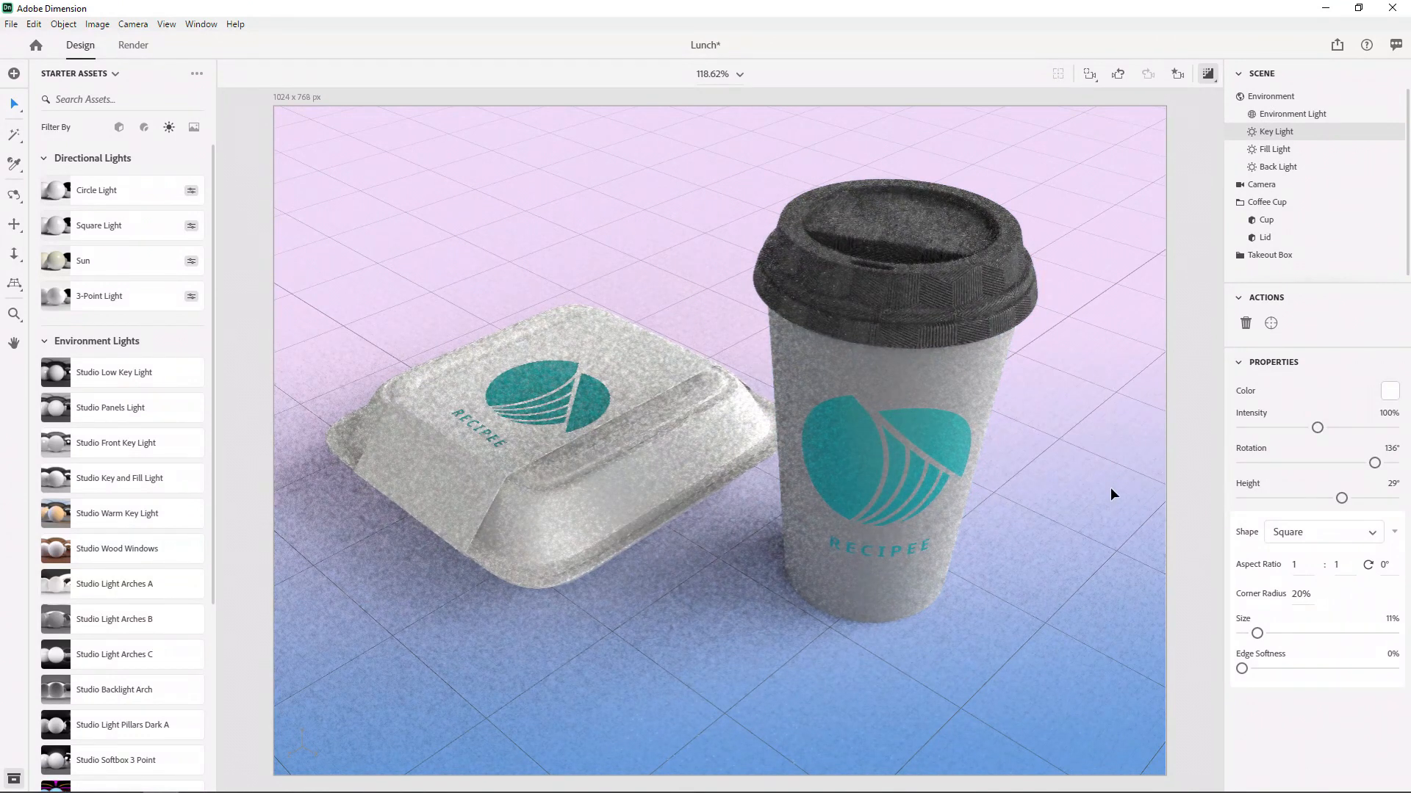
- Change the base color of the cup's Matte material to a dark brownish gray, HSL 0, 4, 38
click(936, 379)
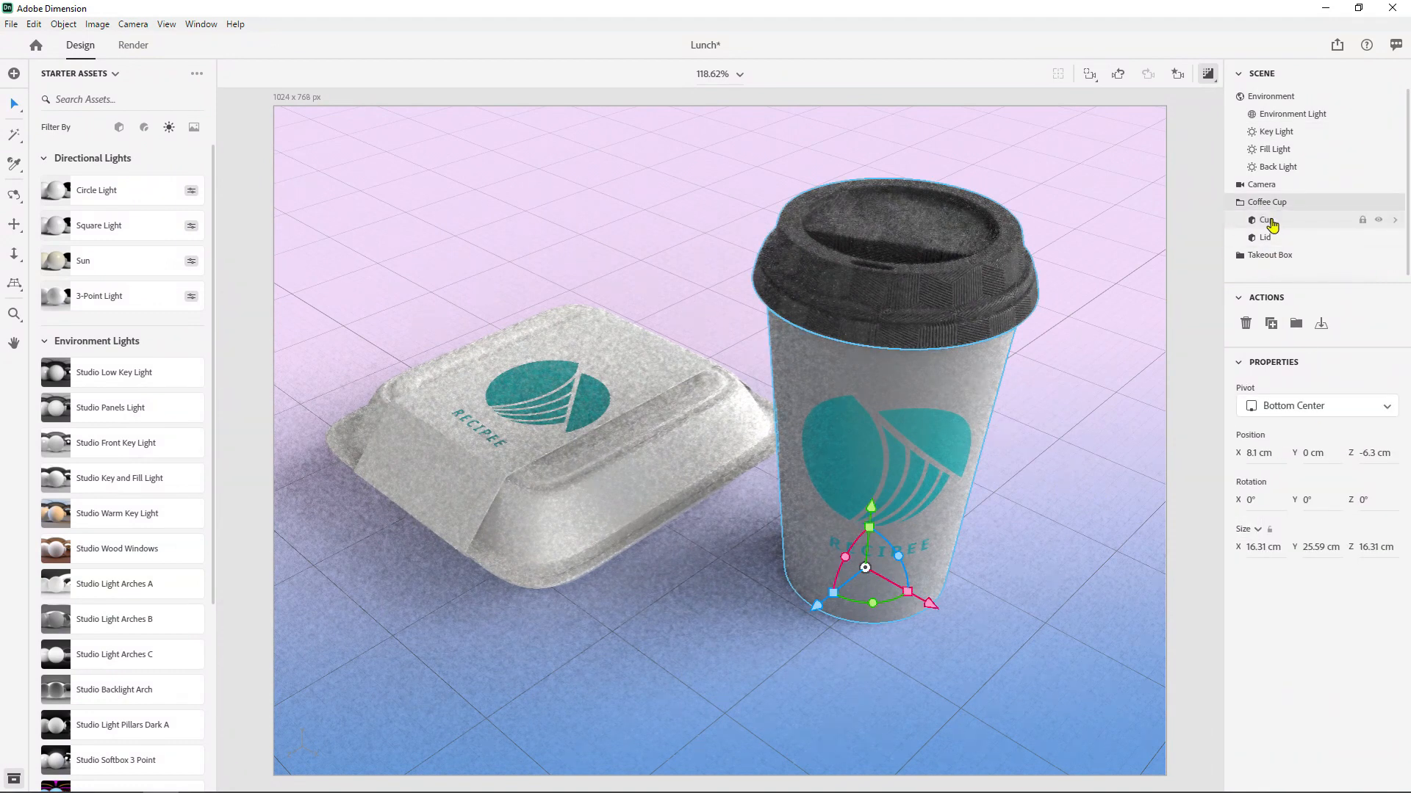
double_click(1262, 222)
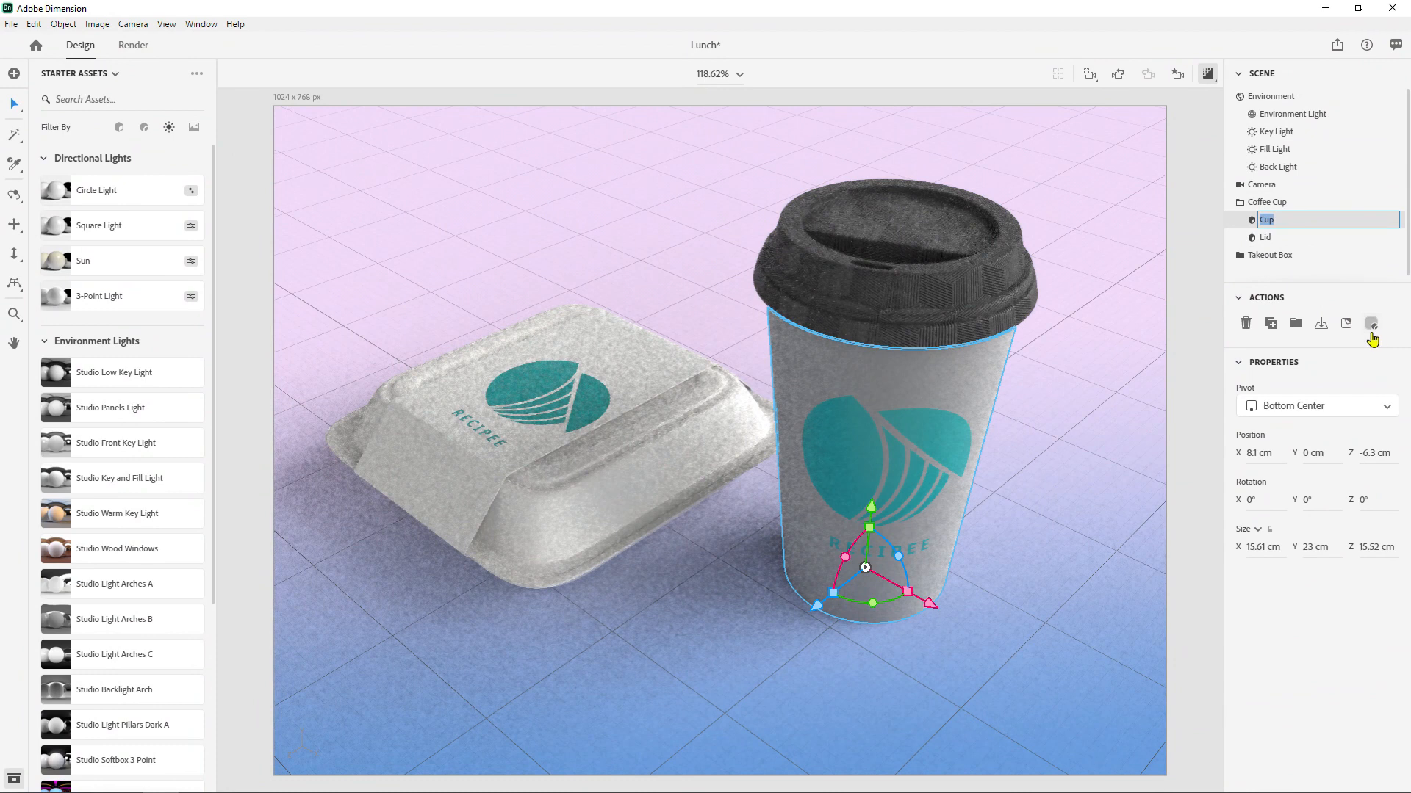
click(1371, 325)
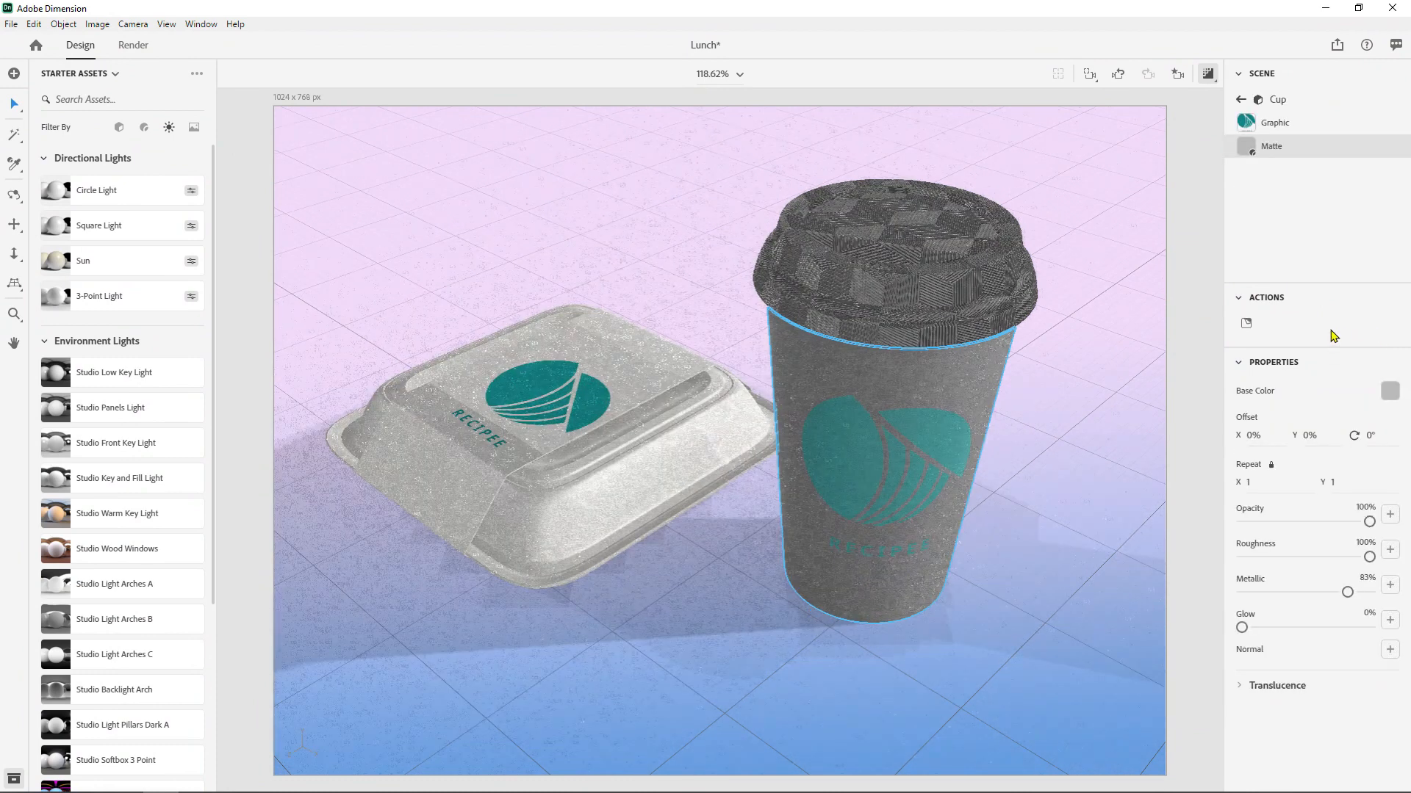
click(1388, 392)
drag(1196, 337, 1195, 384)
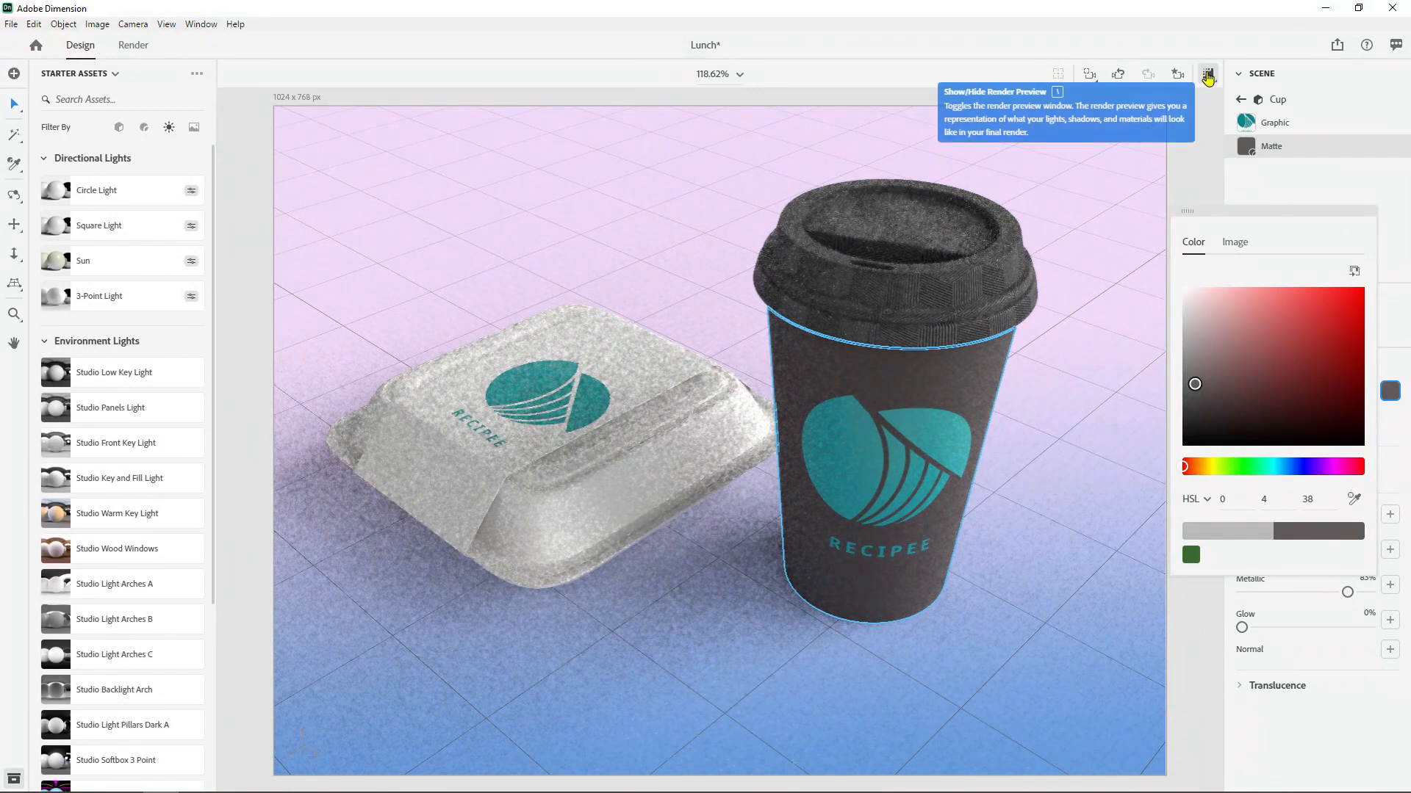
- Hide the render preview and set the lid material's Emboss Color to HSL 0, 0, 25 and Back Color to HSL 0, 6, 24
click(1205, 76)
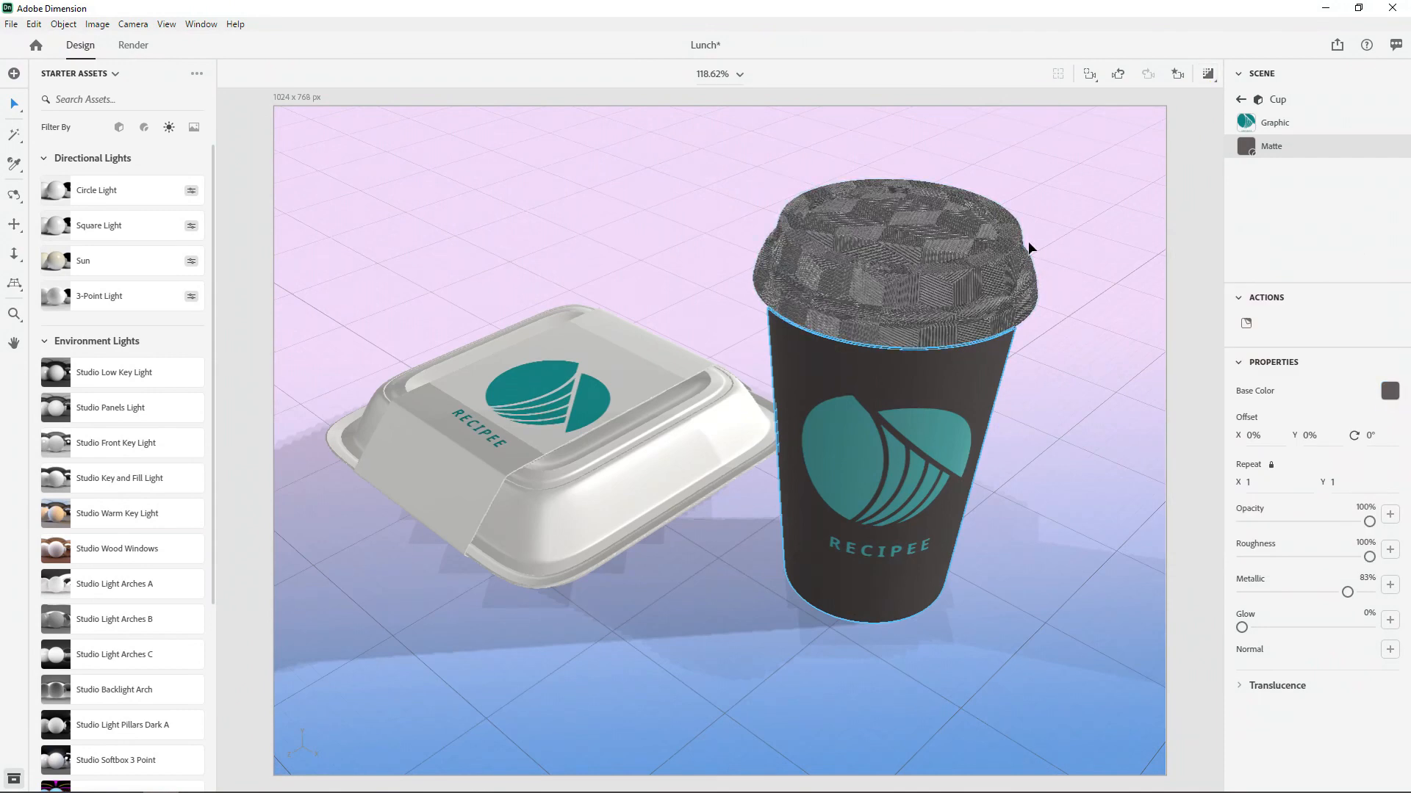
click(941, 269)
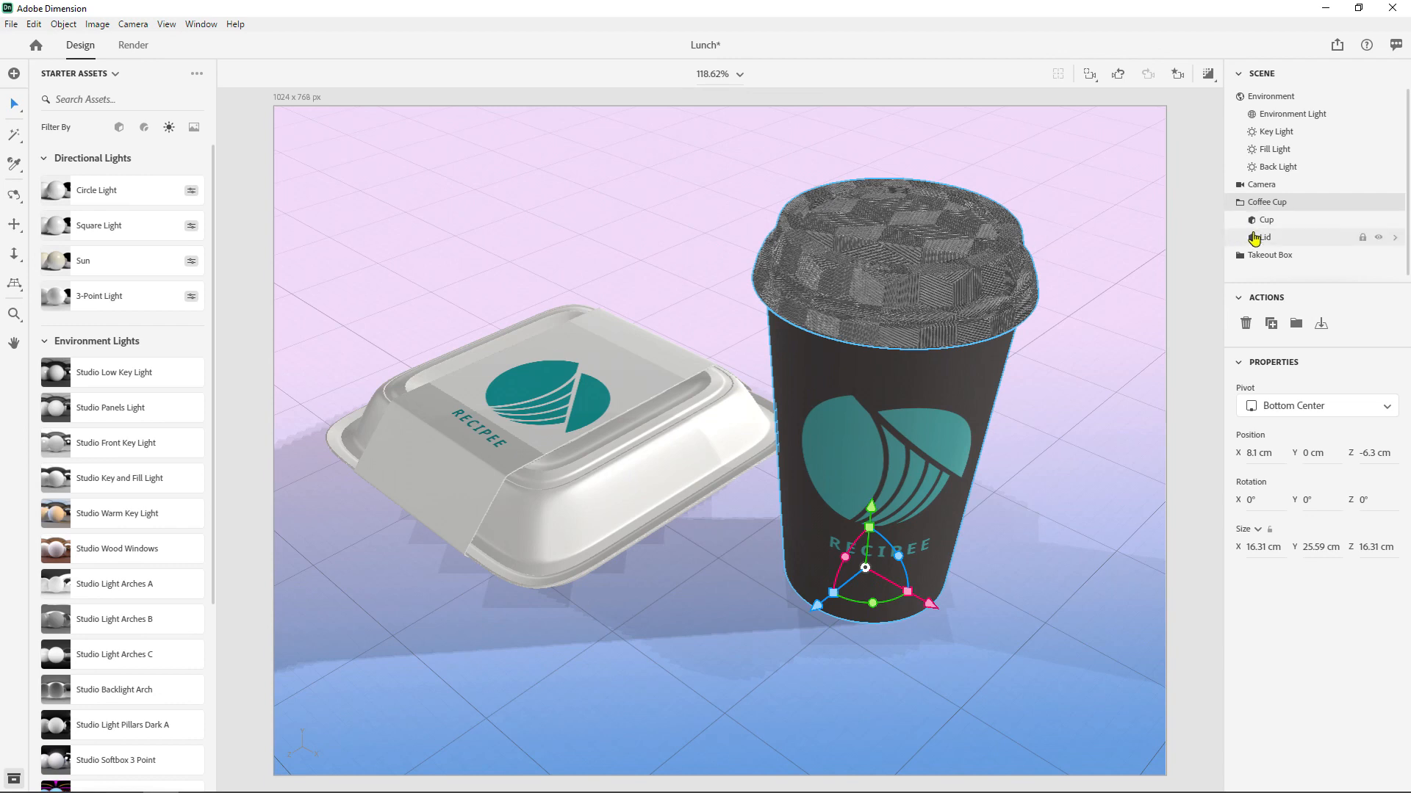
double_click(1277, 241)
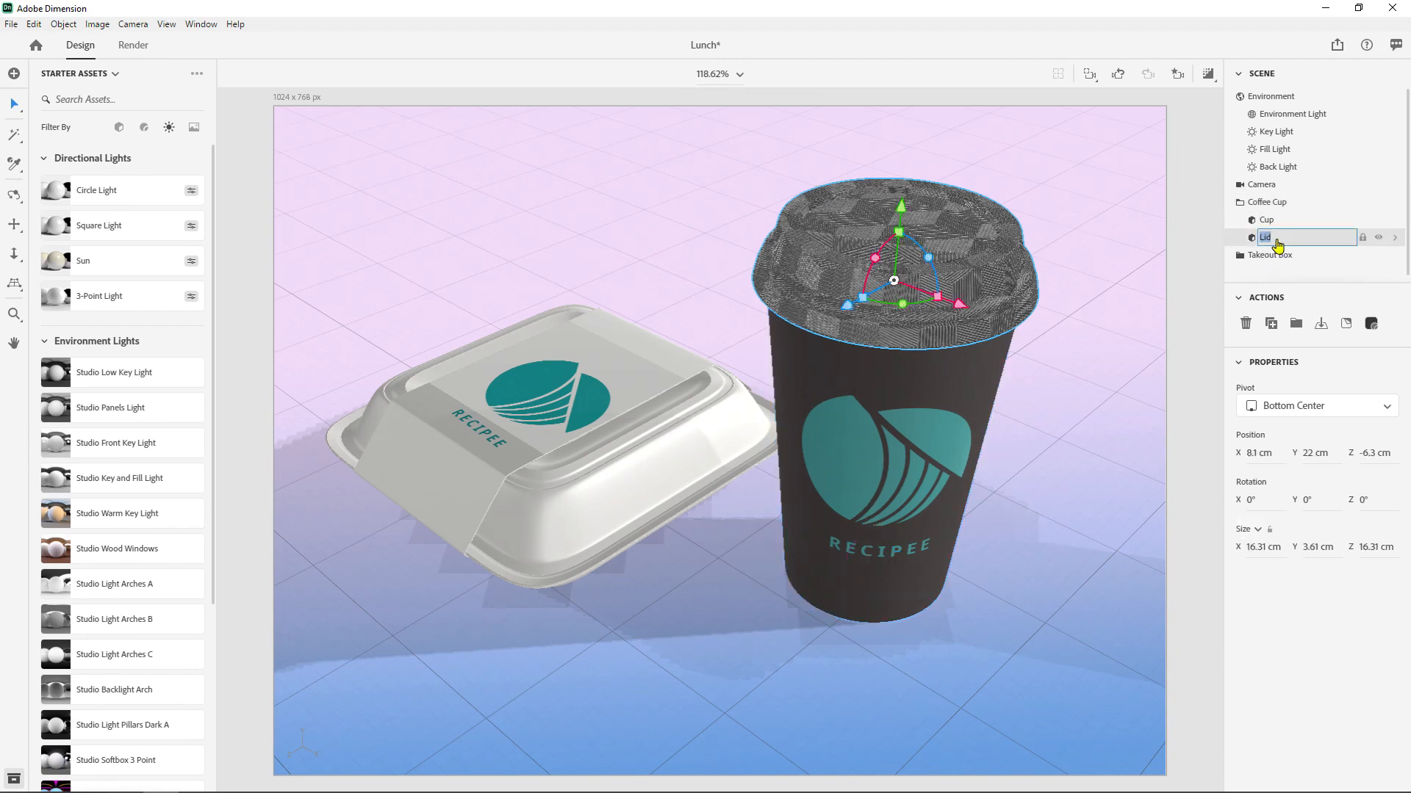
double_click(1252, 243)
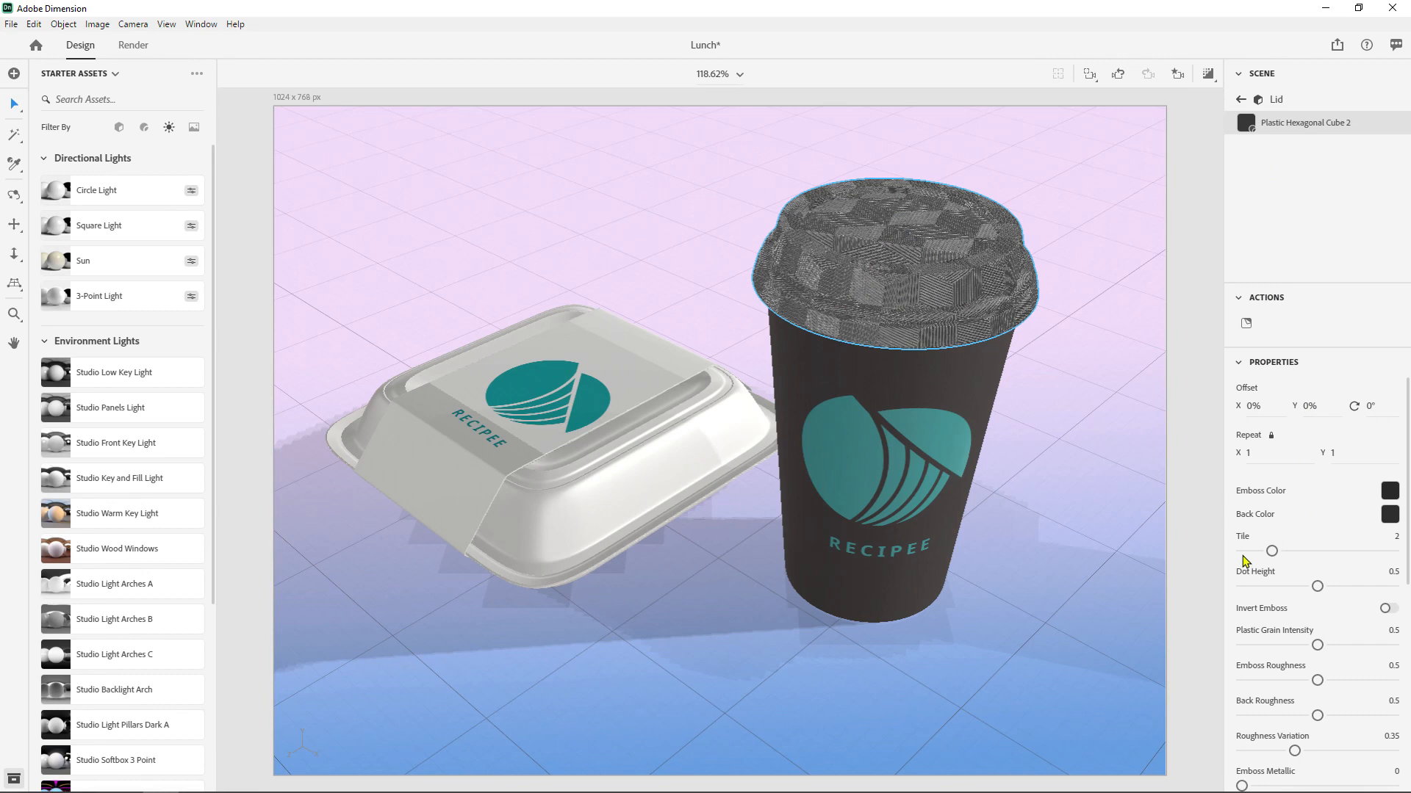
click(1387, 492)
drag(1183, 502, 1175, 490)
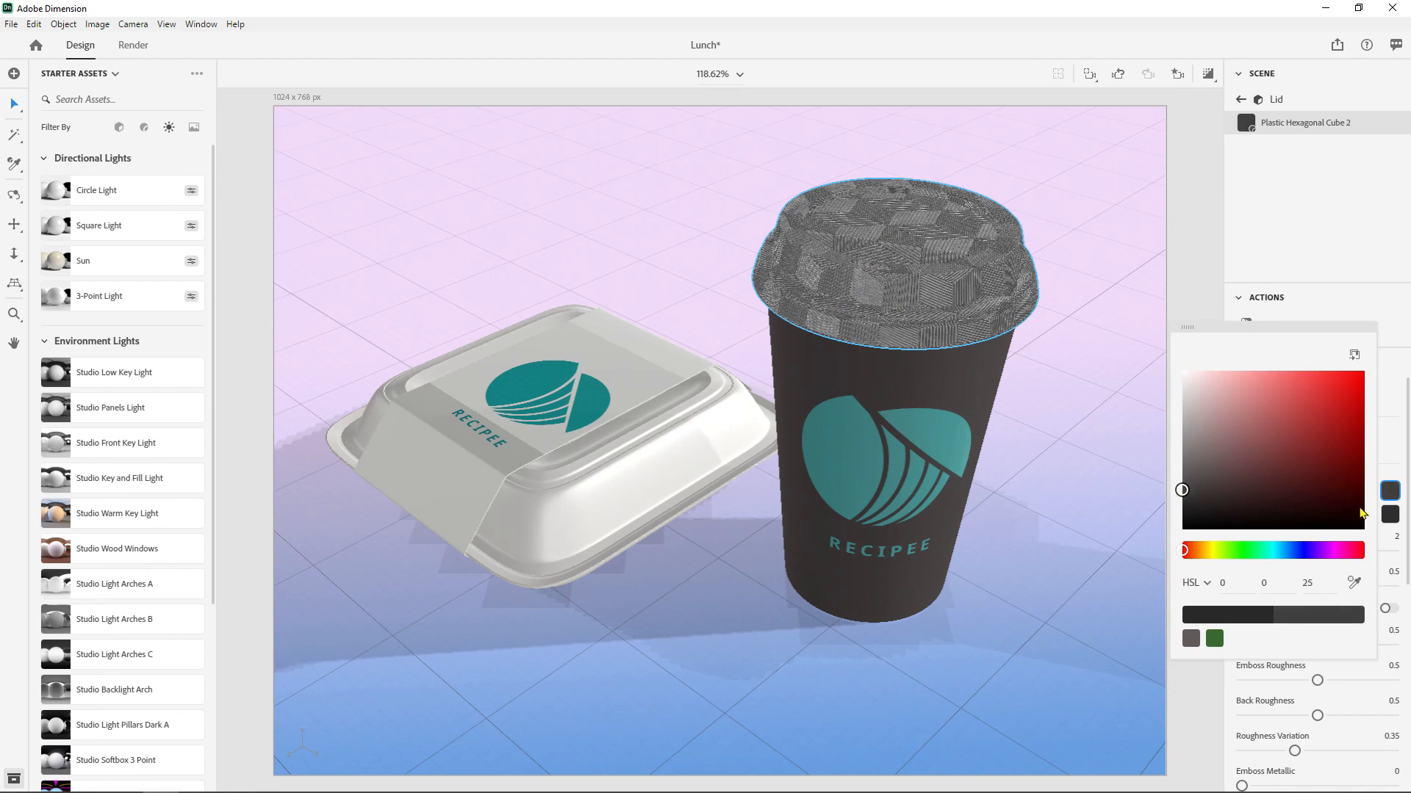
click(1389, 517)
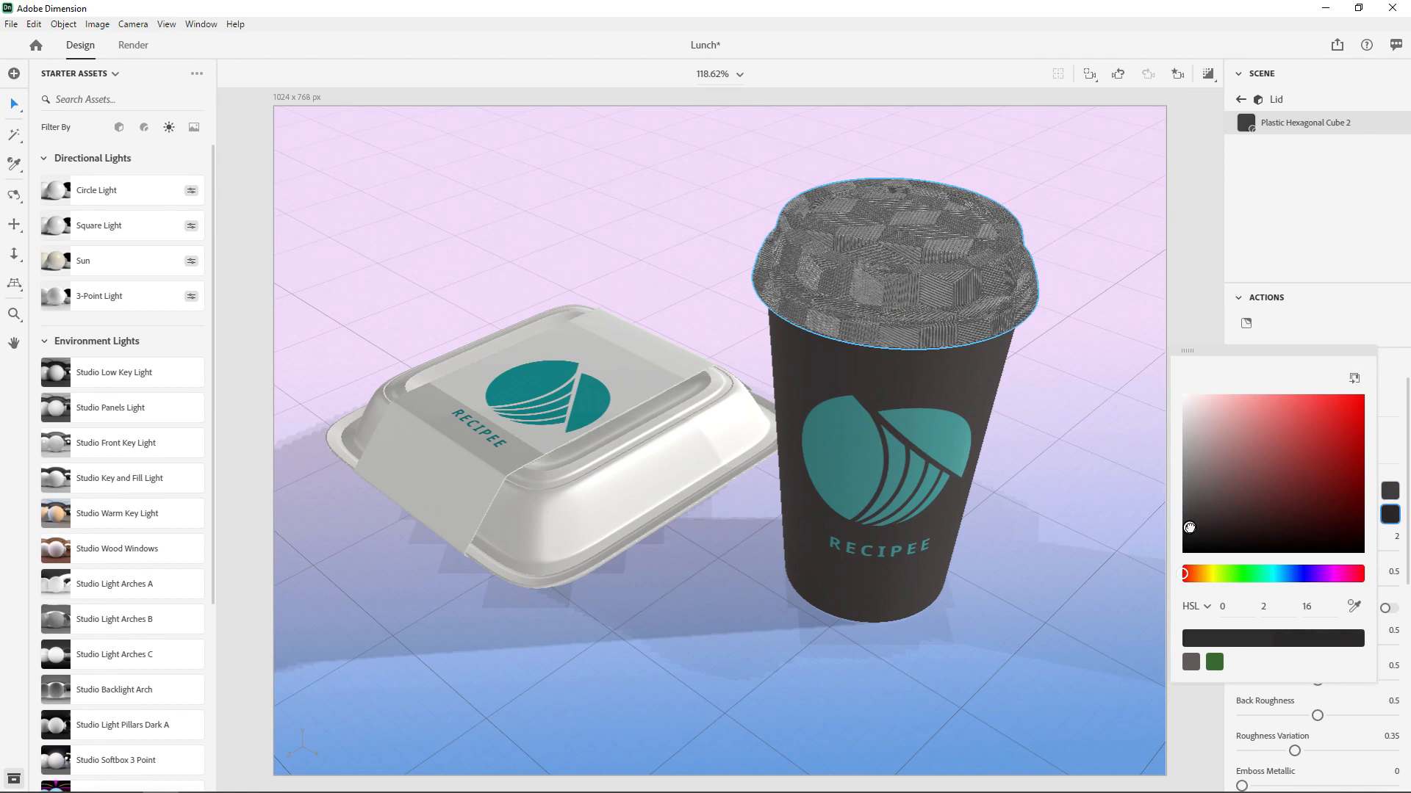
mouse_move(1190, 519)
mouse_down()
mouse_move(1208, 502)
mouse_move(1204, 513)
mouse_up()
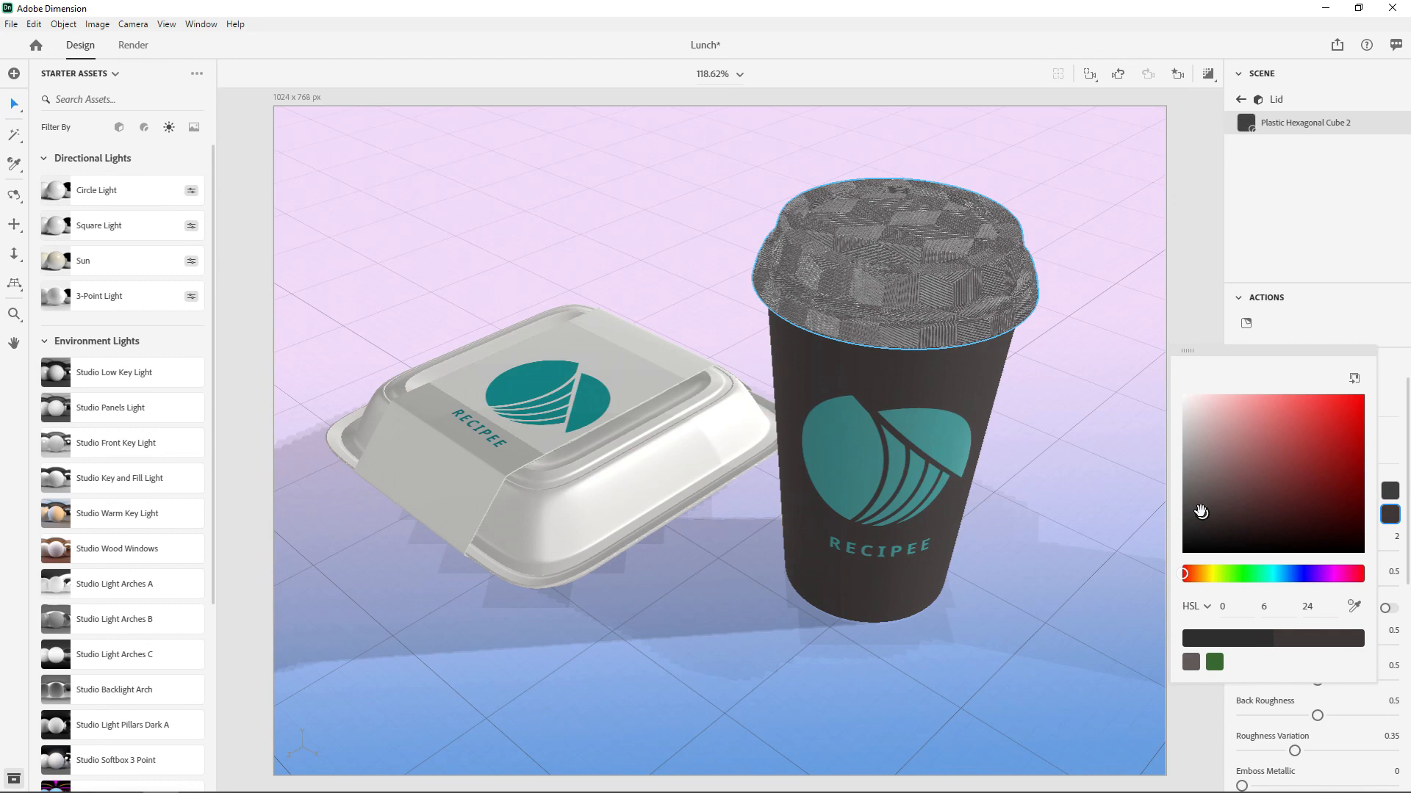
- Check the lid in the render preview and look through the remaining parameters of its plastic material
click(1208, 74)
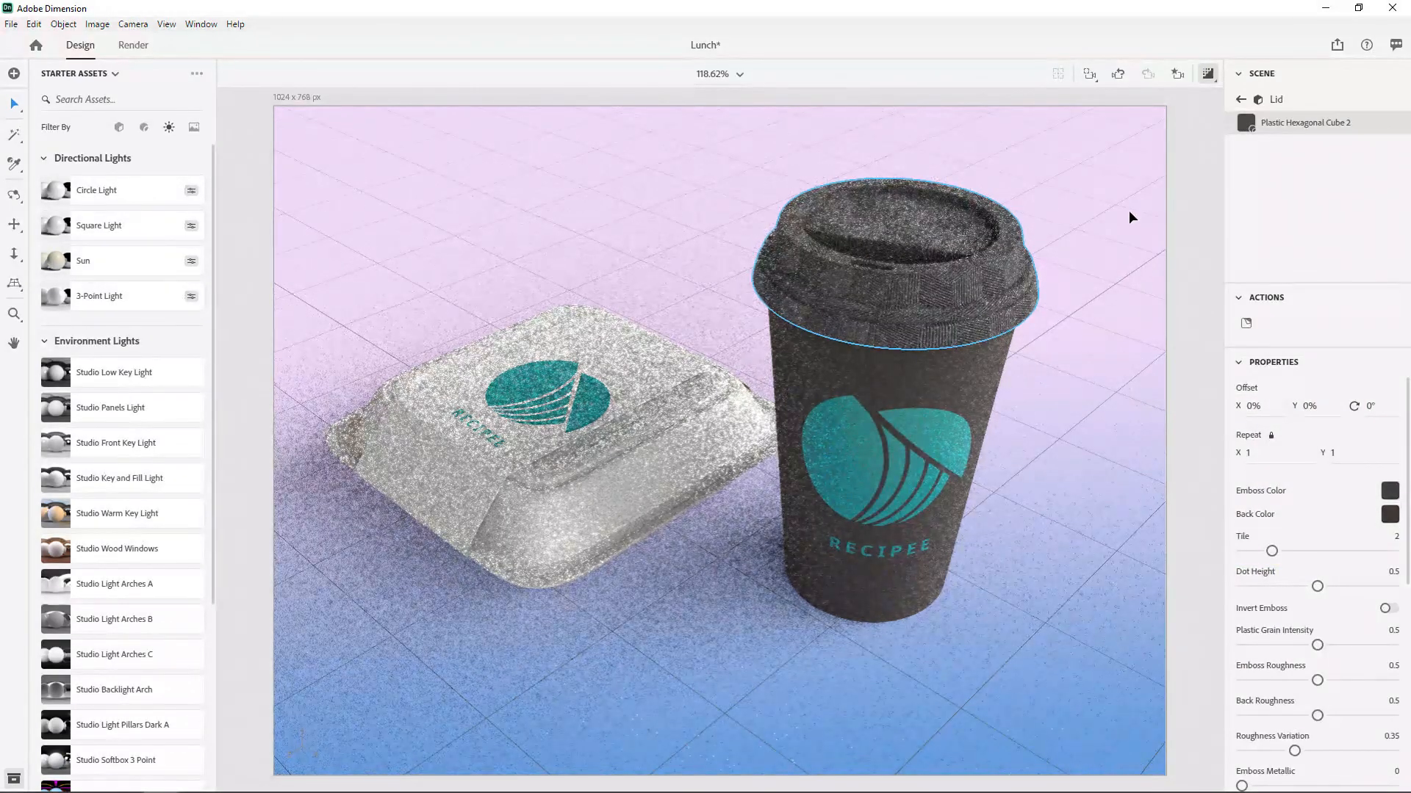
click(1208, 73)
scroll(1308, 493, down, 3)
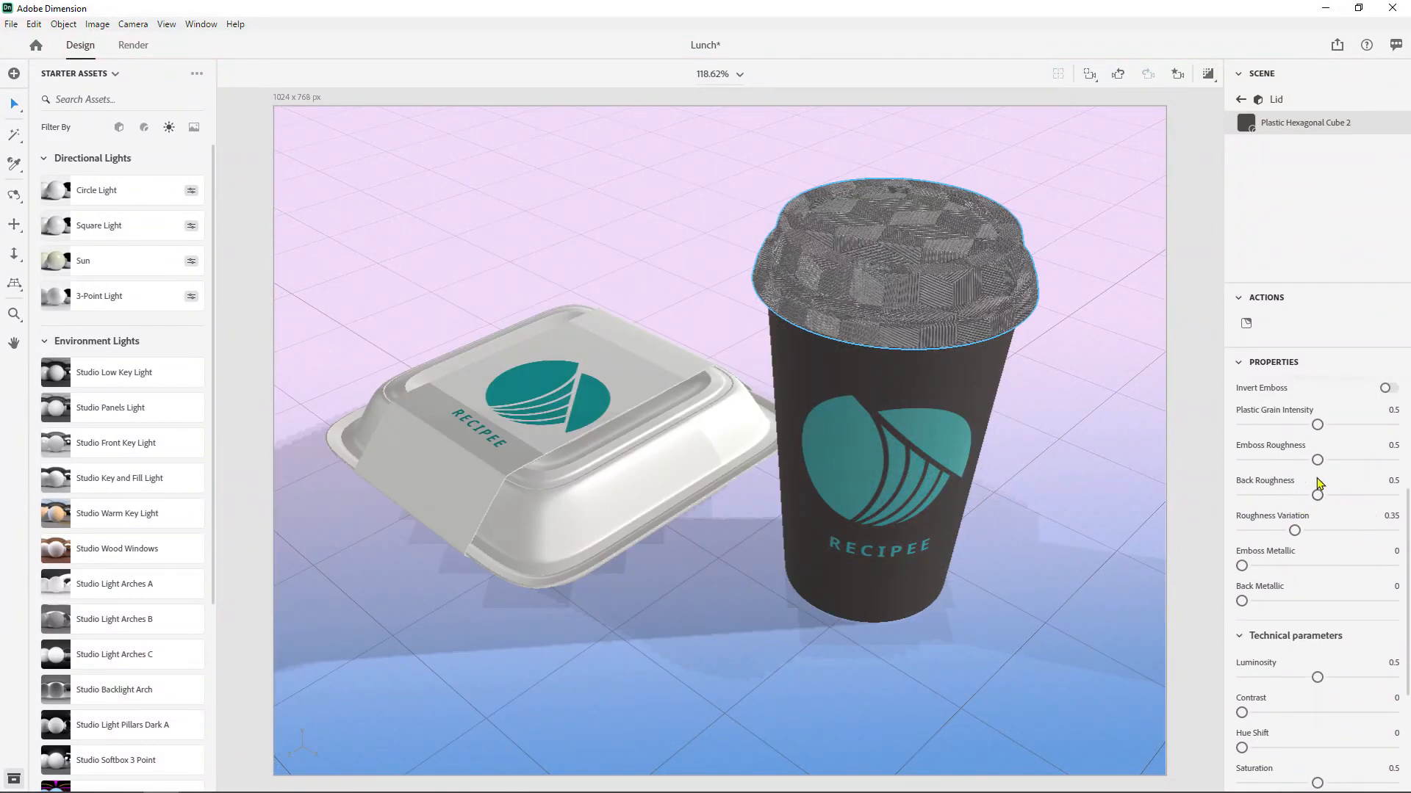
scroll(1312, 512, down, 2)
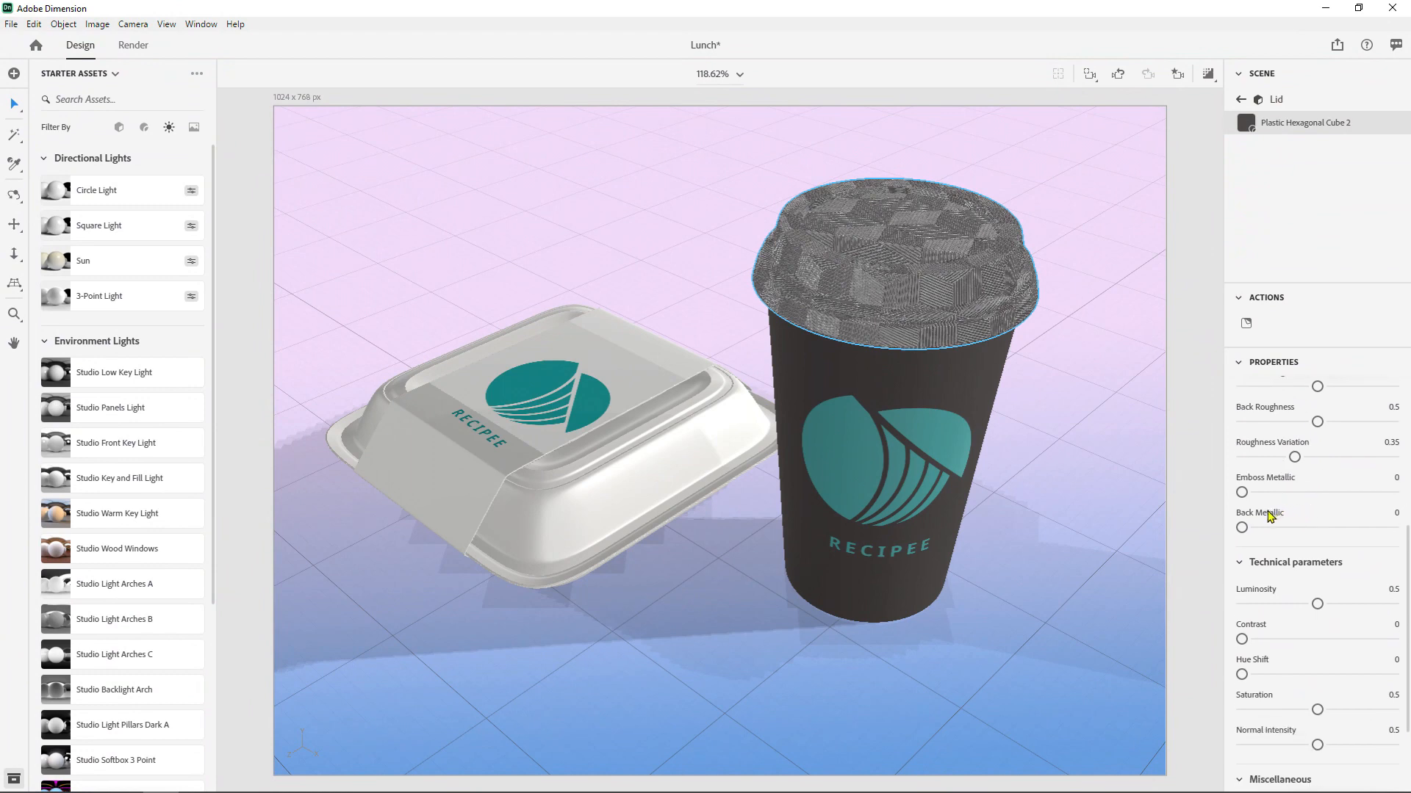
scroll(1265, 518, down, 2)
scroll(1254, 522, down, 1)
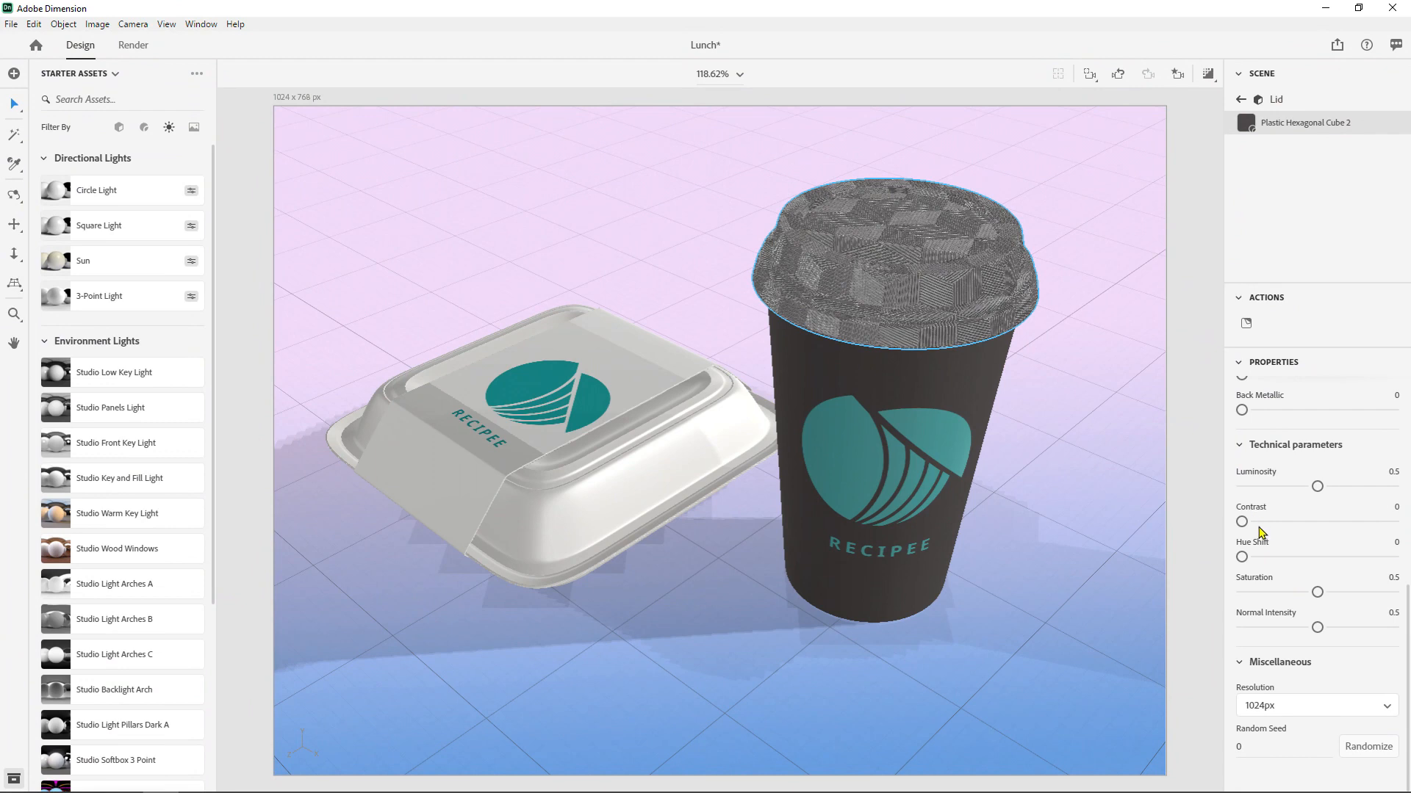
scroll(1270, 554, up, 10)
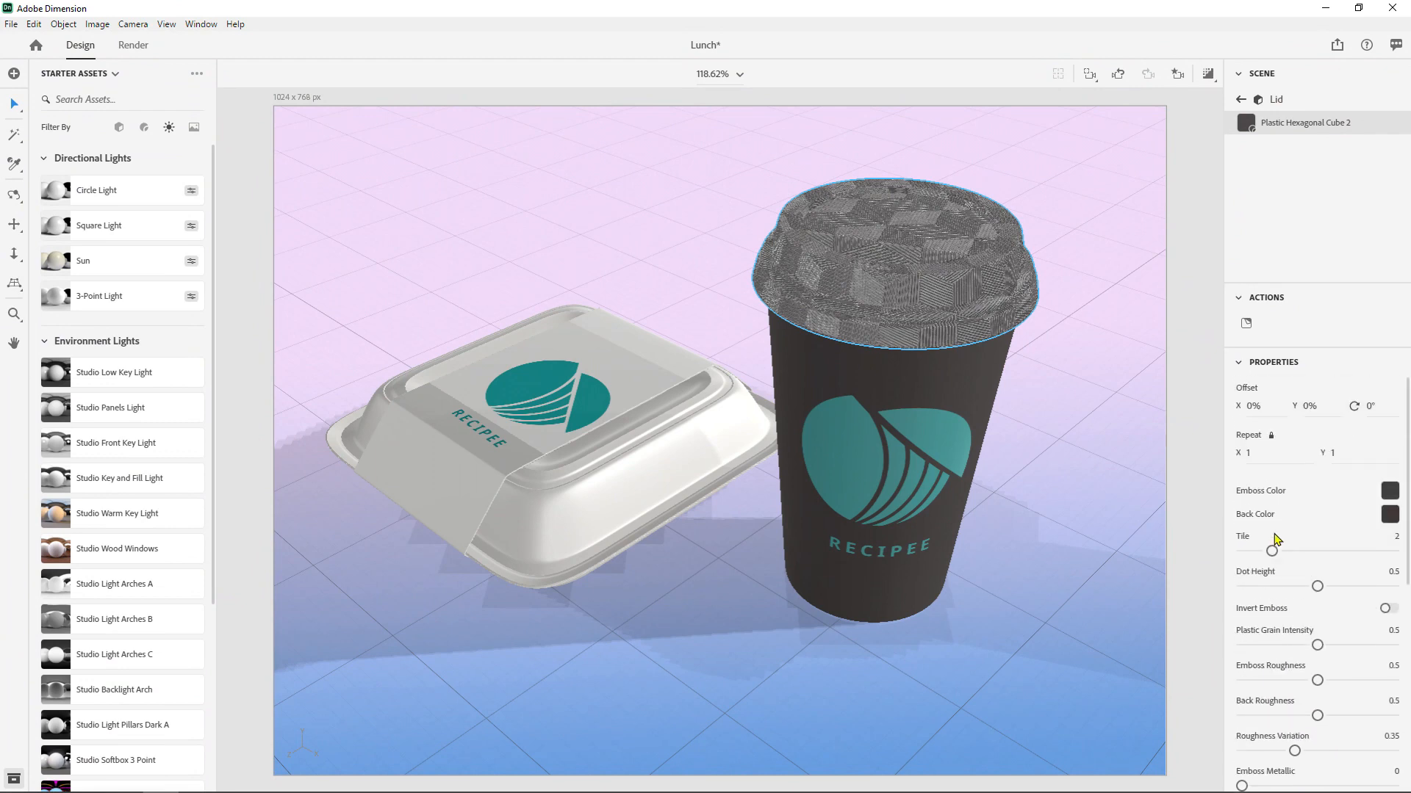
- Filter the starter assets to images and place the Horizontal Gradient on the takeout box's sleeve
click(610, 406)
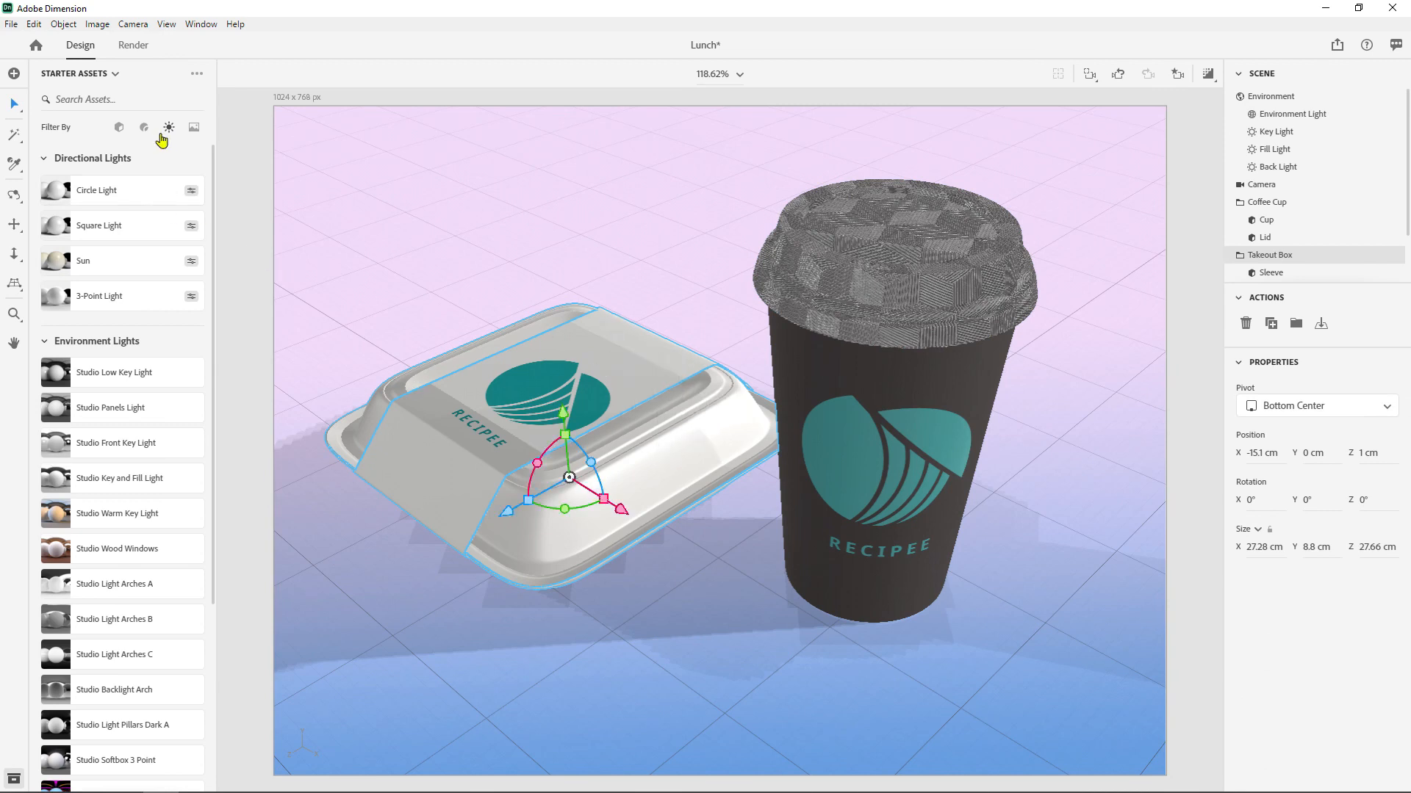
click(194, 128)
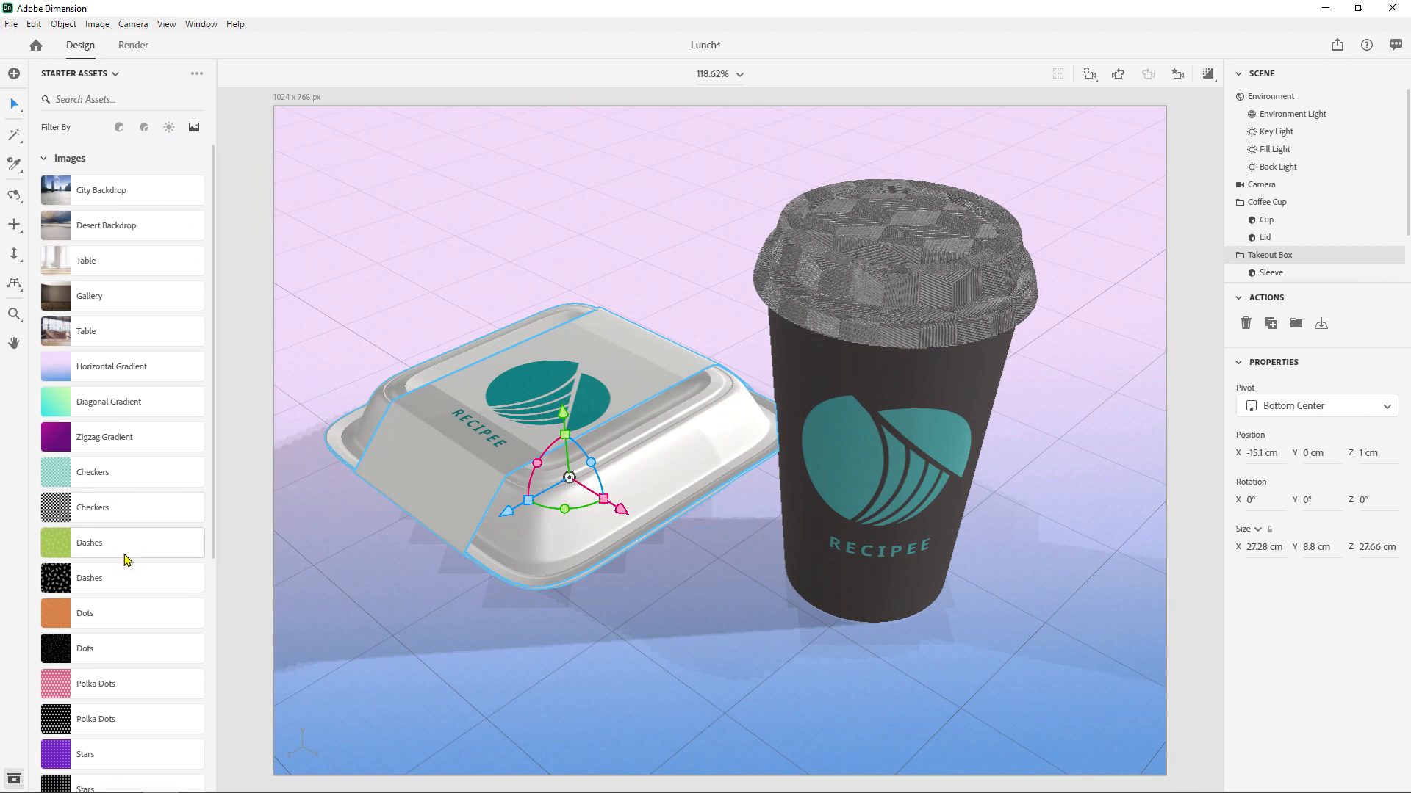
scroll(124, 560, down, 3)
scroll(59, 271, up, 2)
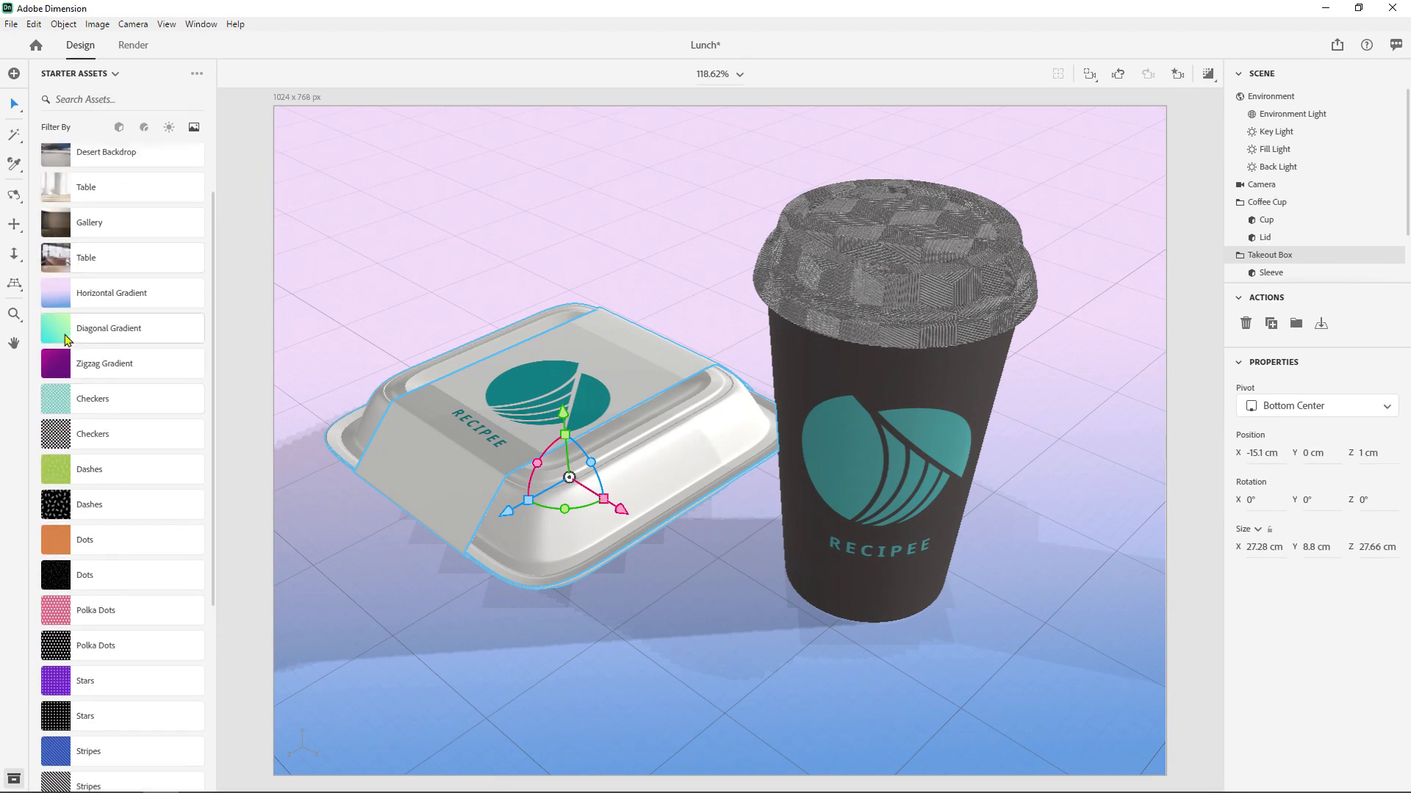
drag(66, 296, 641, 358)
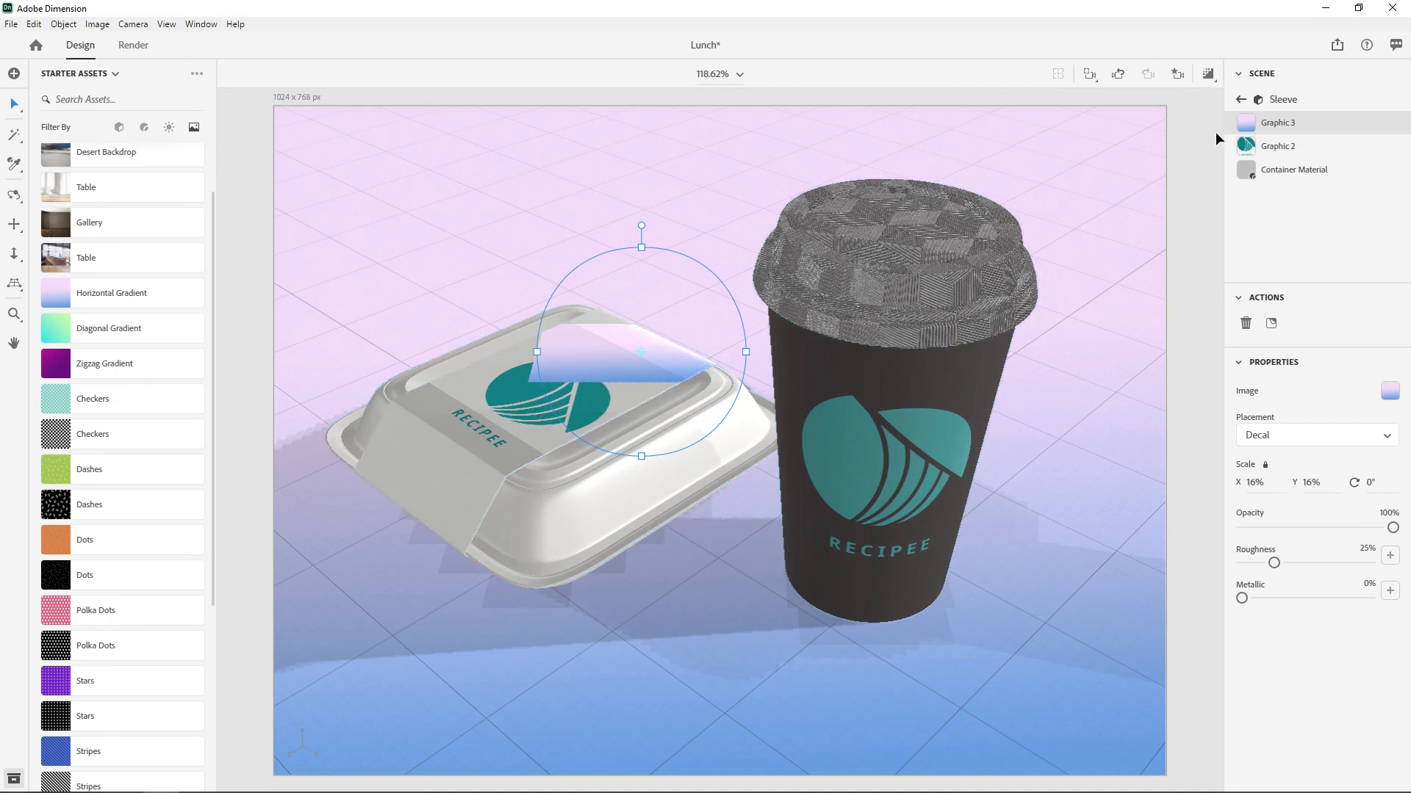
- Move the gradient graphic beneath the sleeve's logo graphic and set its placement to Fill
drag(1304, 127, 1304, 163)
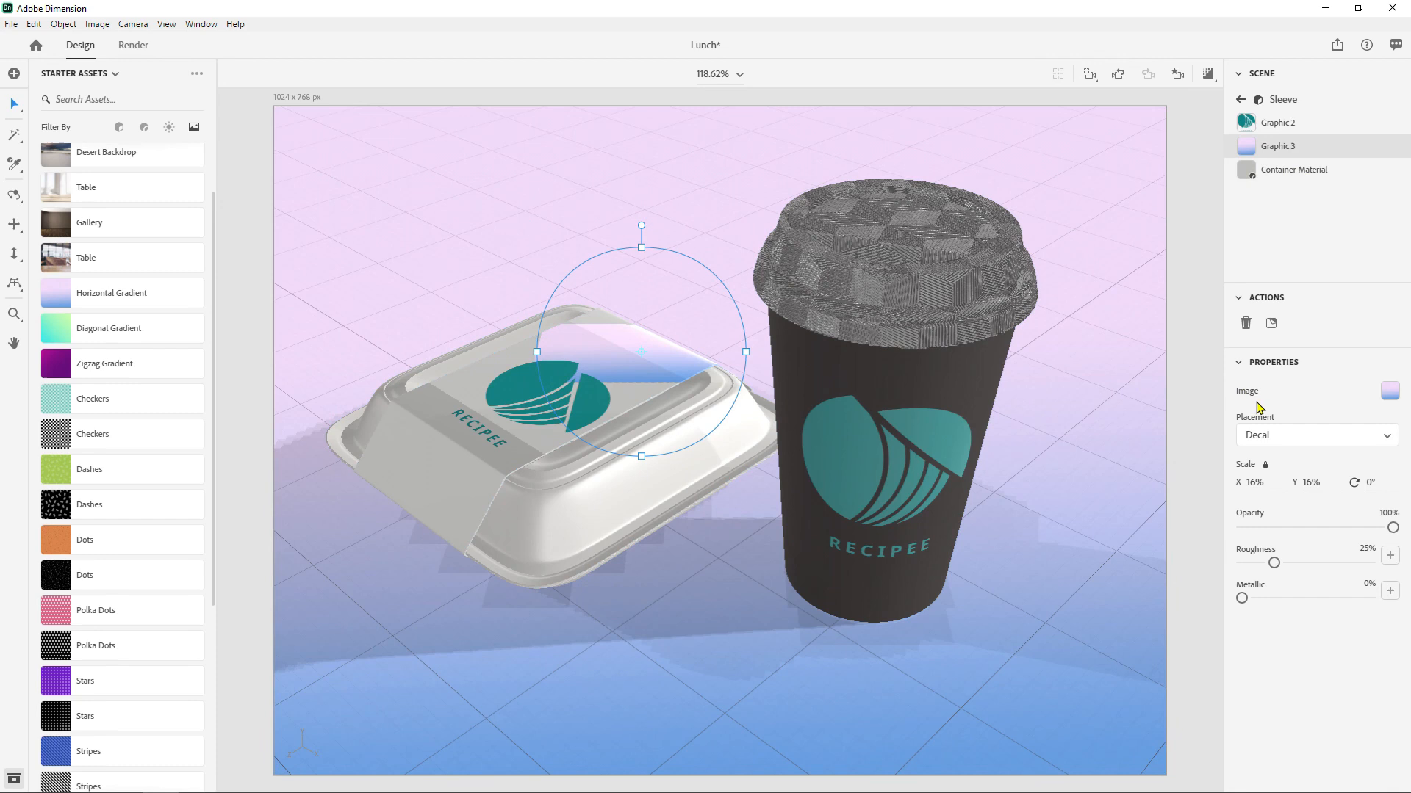
click(1279, 438)
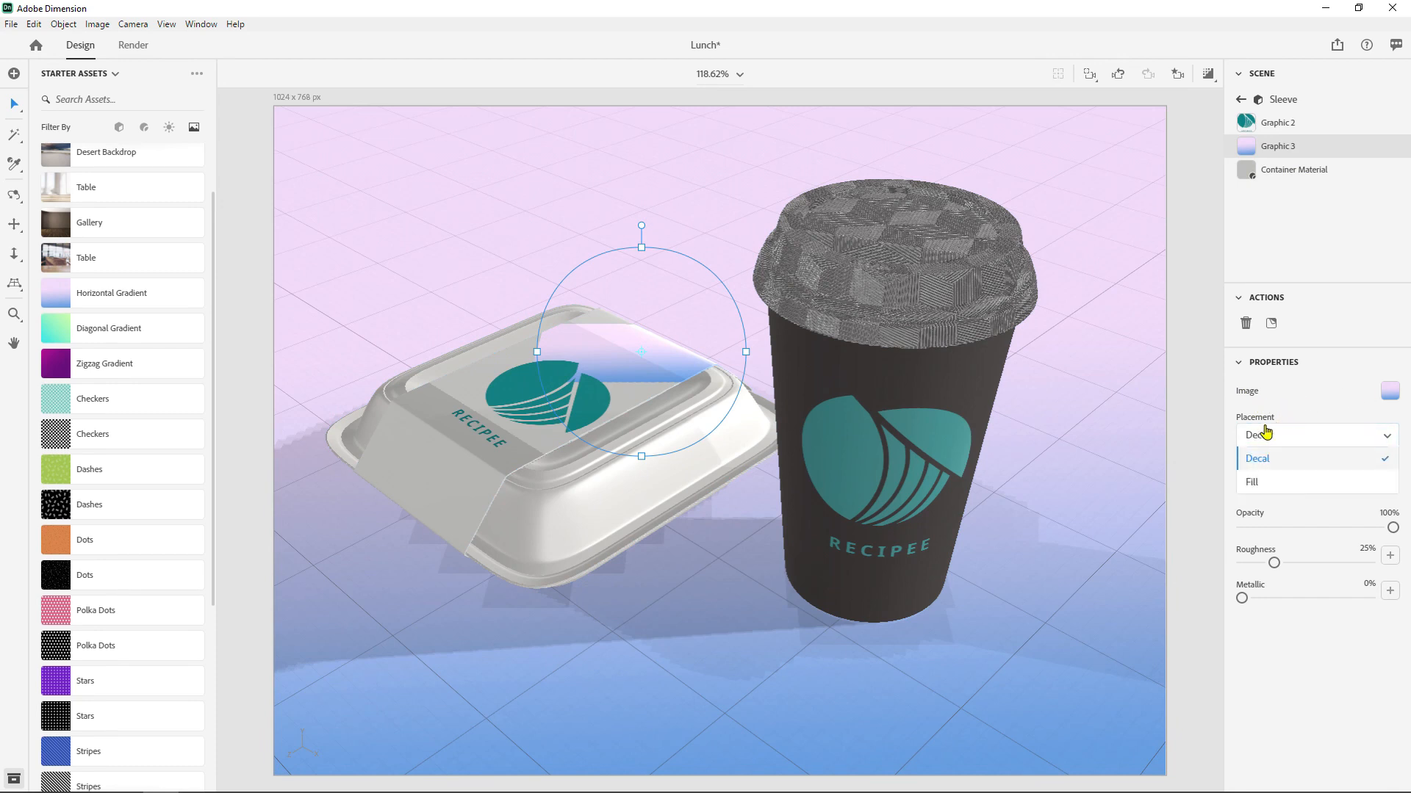
click(1255, 482)
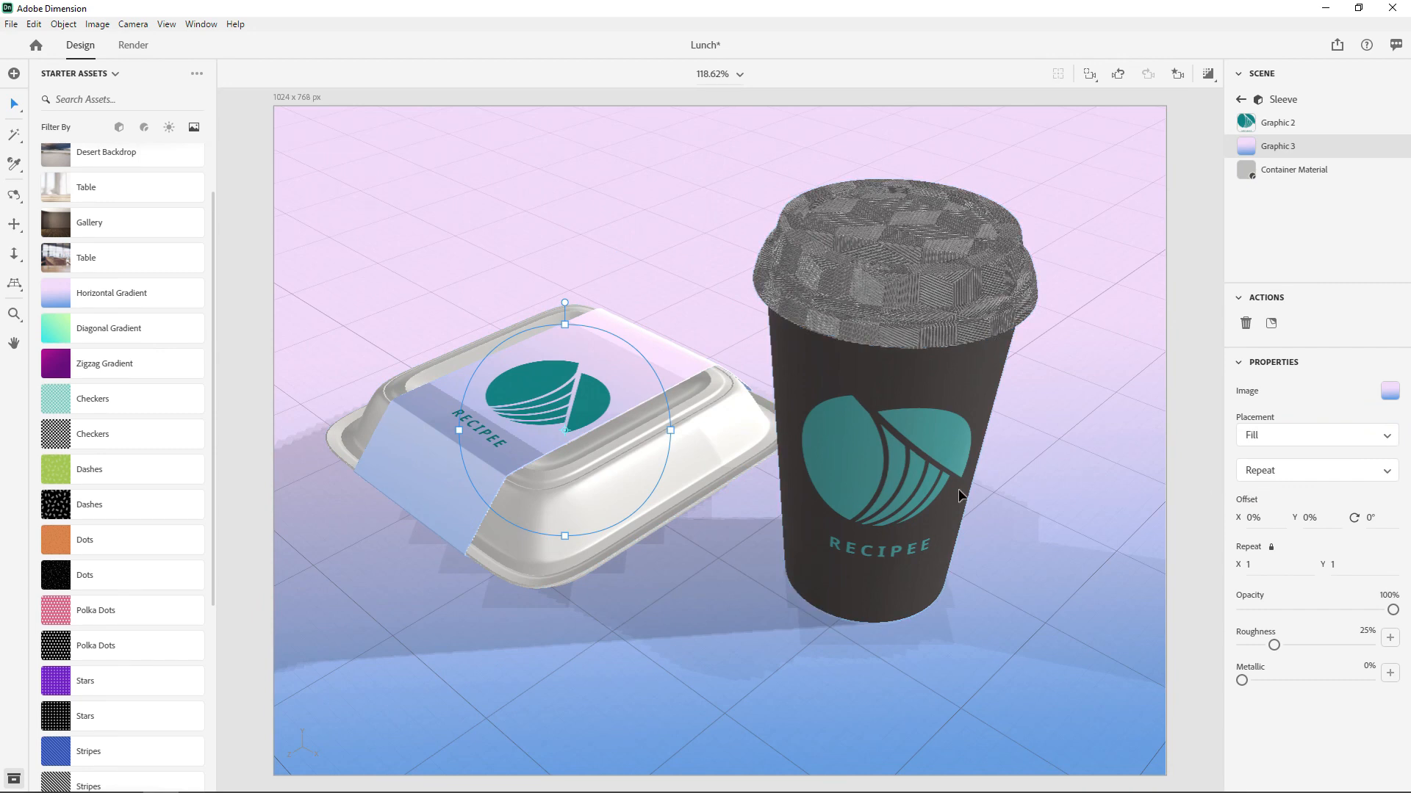
- Swap the sleeve fill's image for the Zigzag Gradient and set its repeat to 3.6 in X and Y
drag(66, 370, 1390, 392)
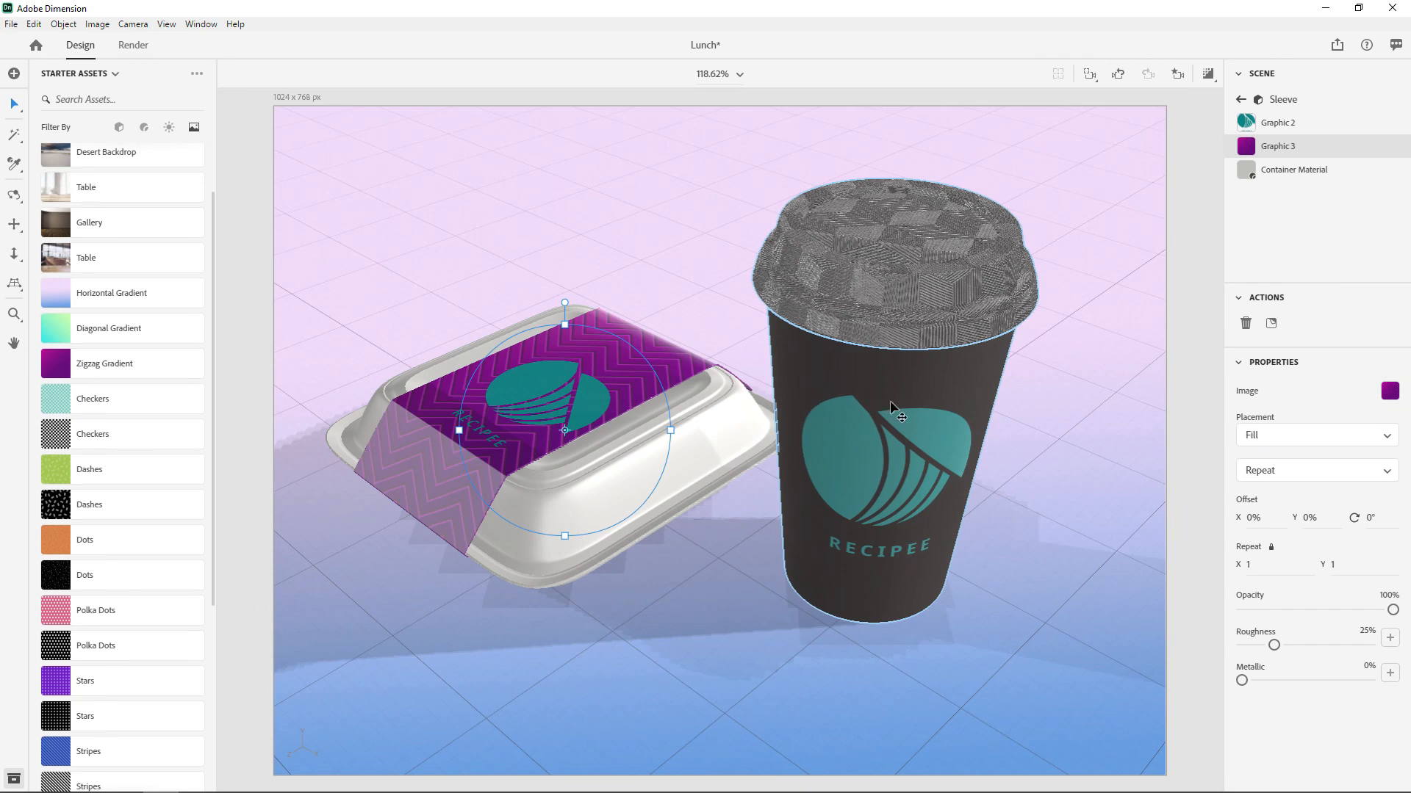
click(1253, 472)
click(1258, 497)
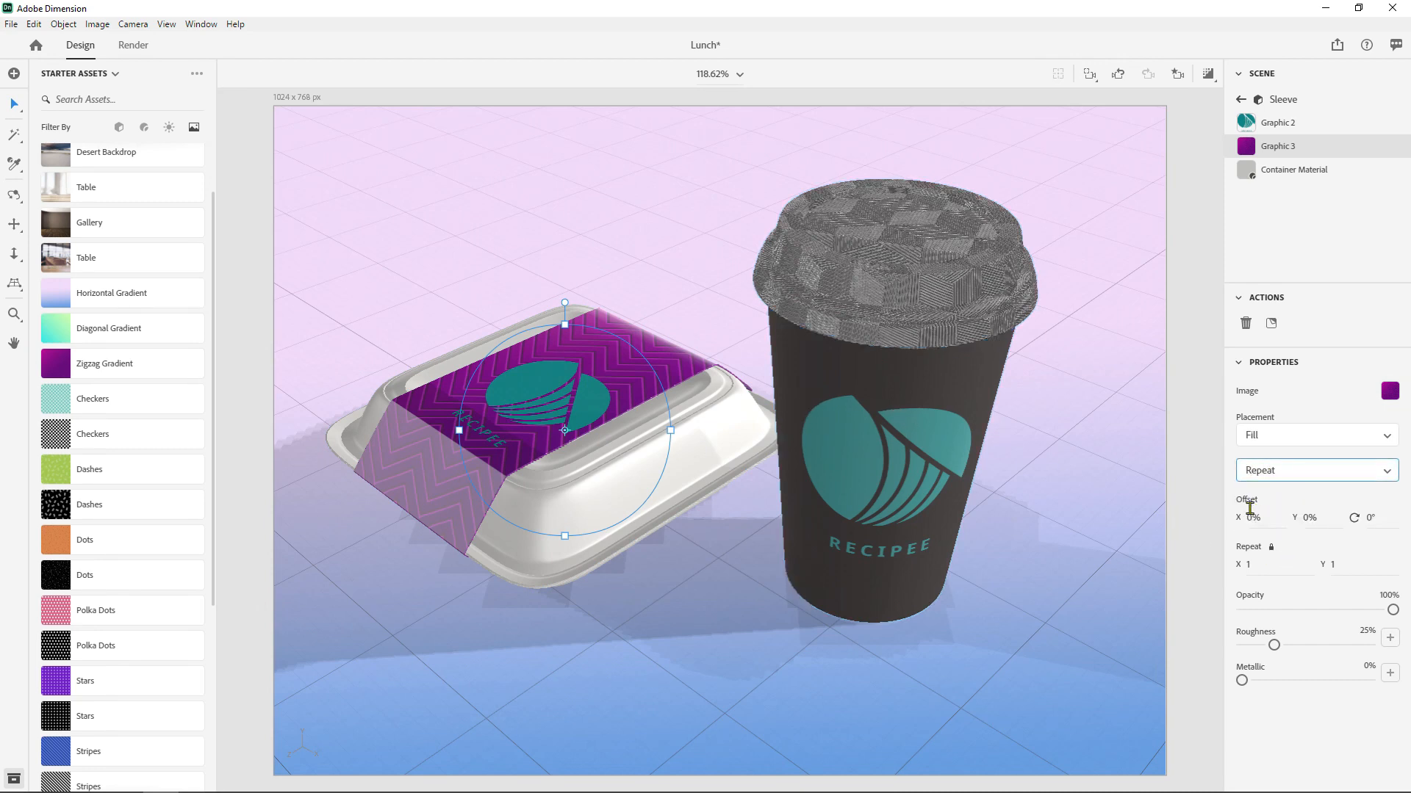
drag(1240, 560, 1333, 560)
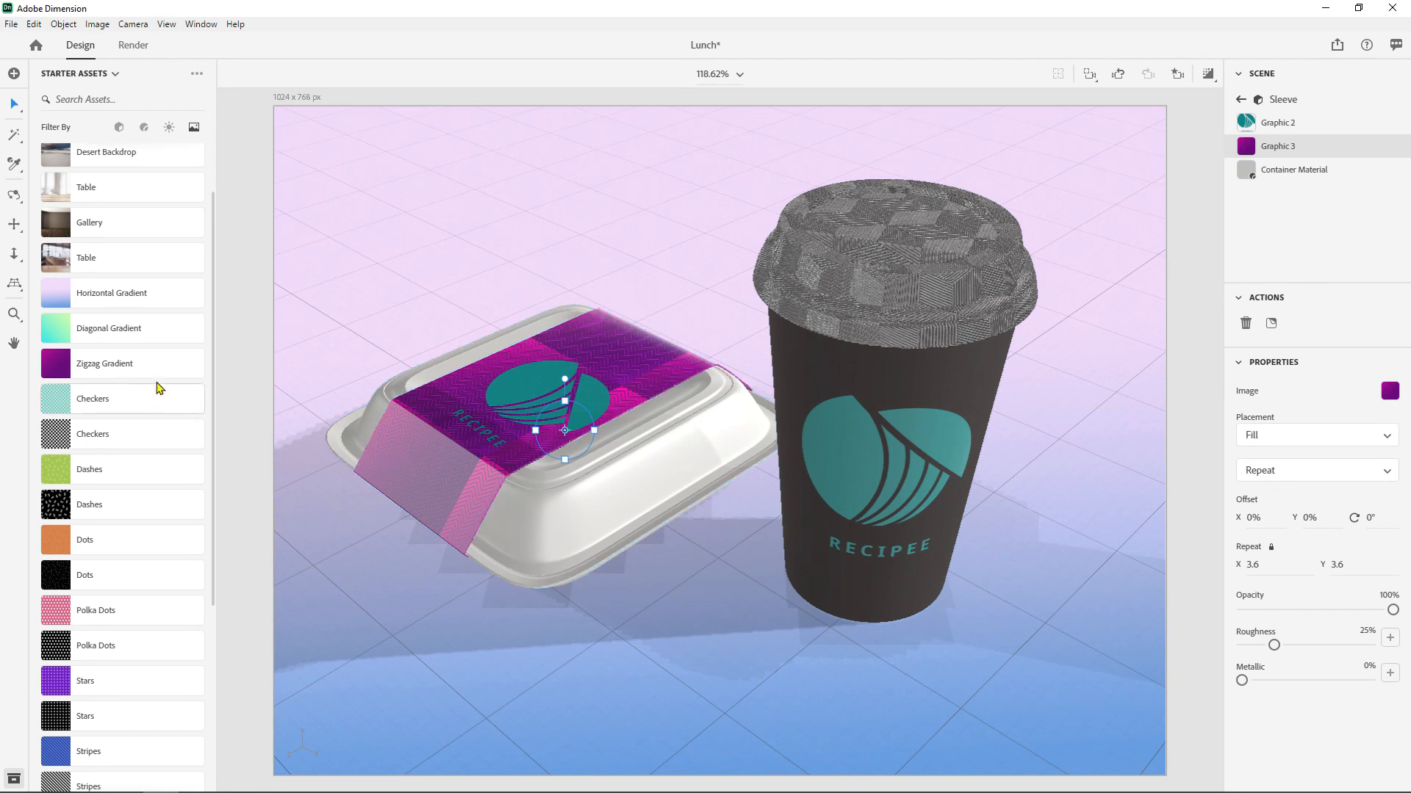
scroll(96, 426, down, 3)
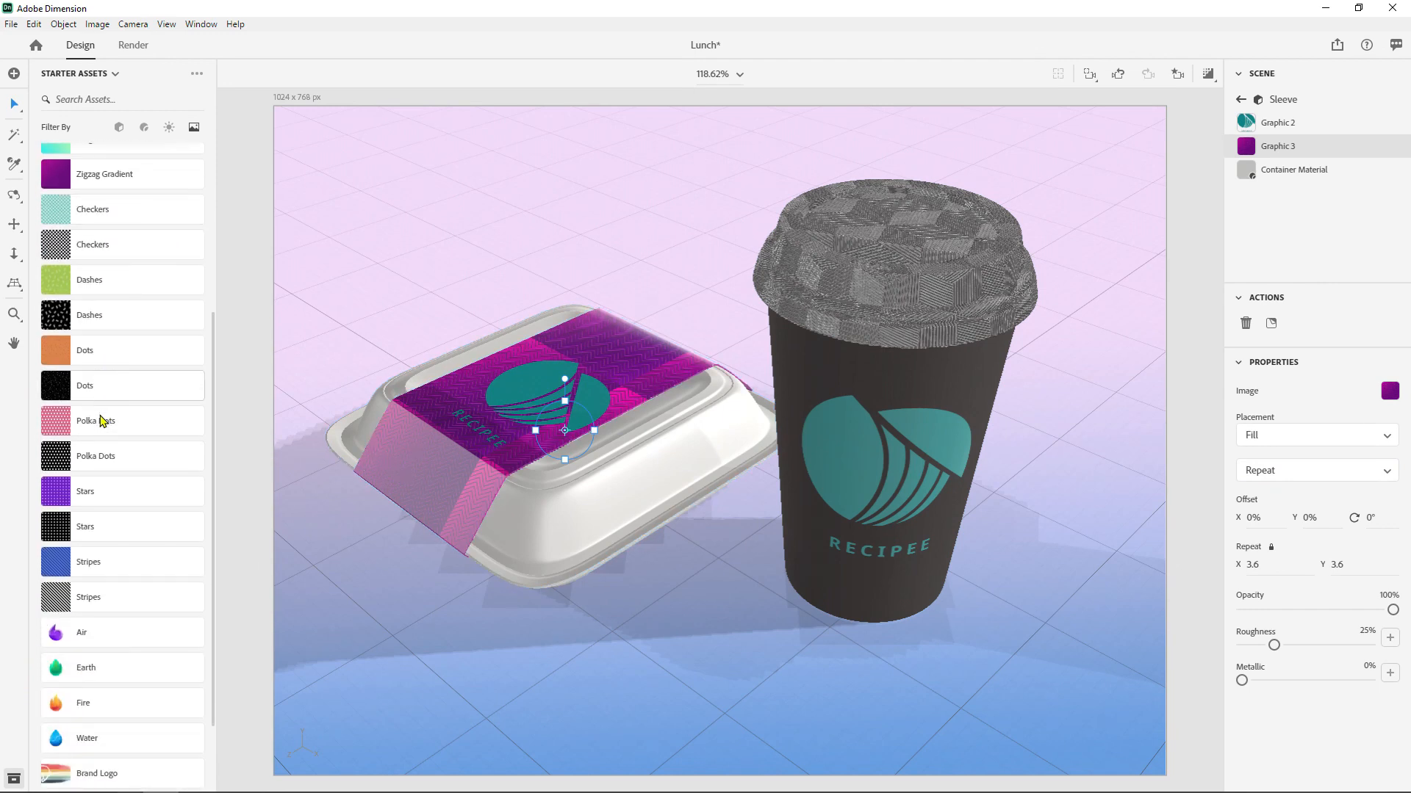
scroll(79, 492, up, 4)
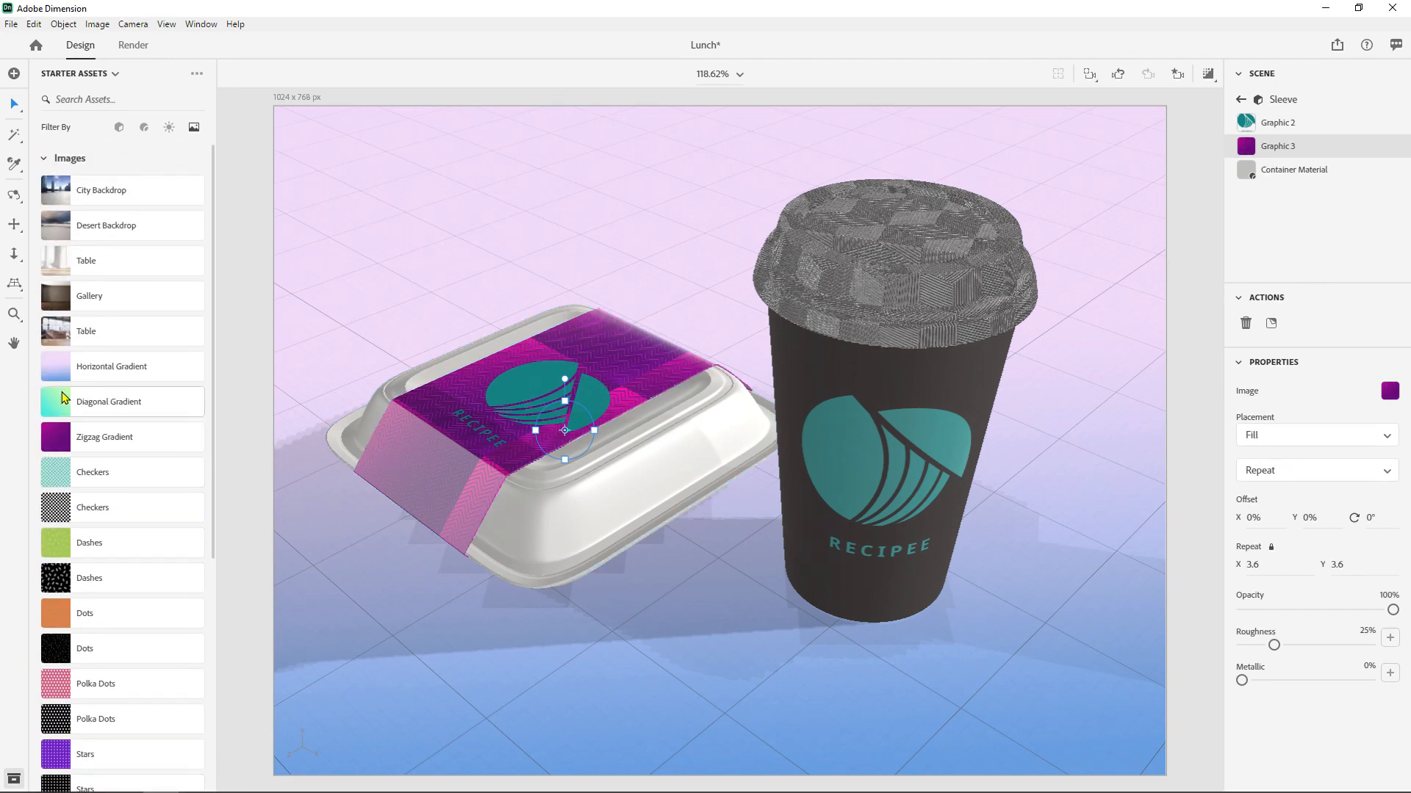
drag(108, 375, 633, 357)
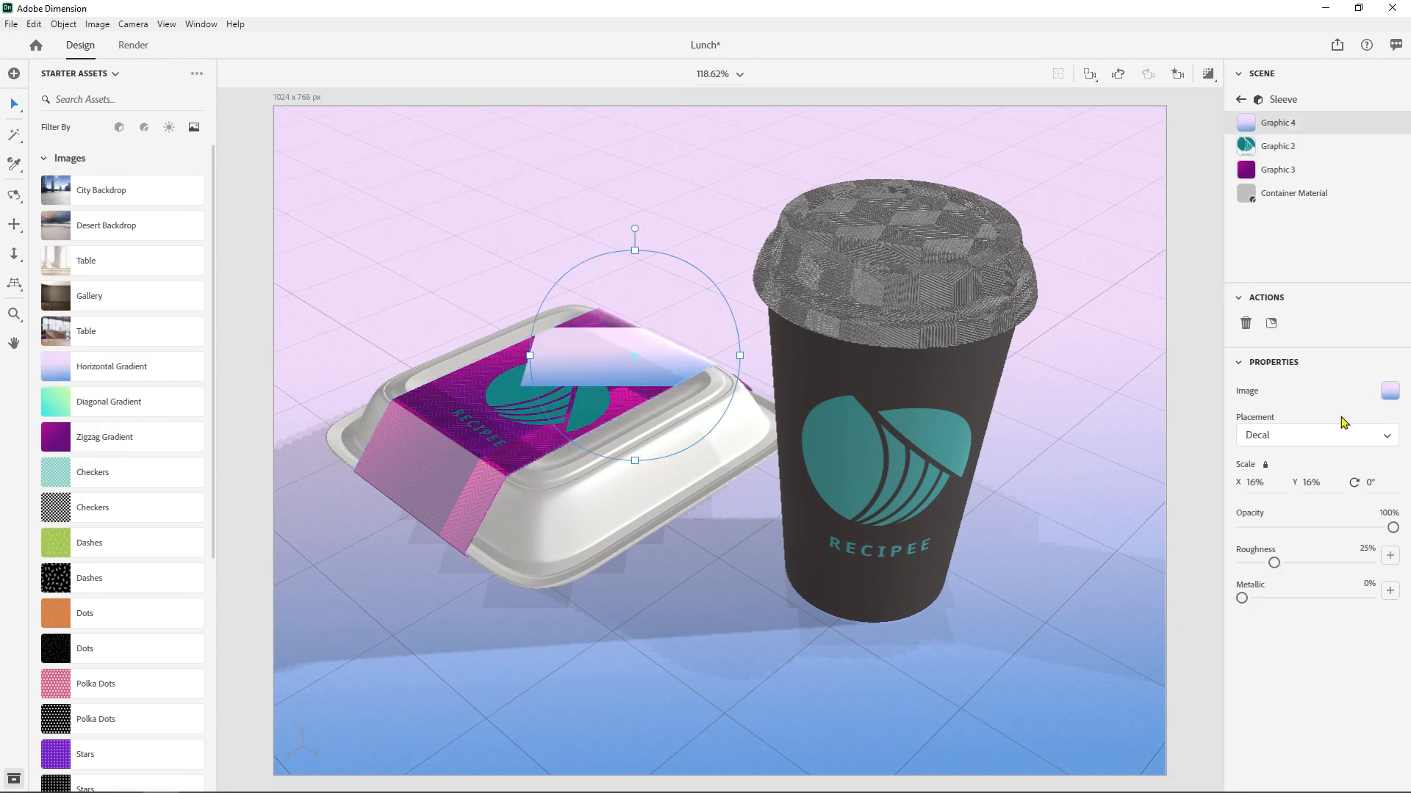
key(ctrl+z)
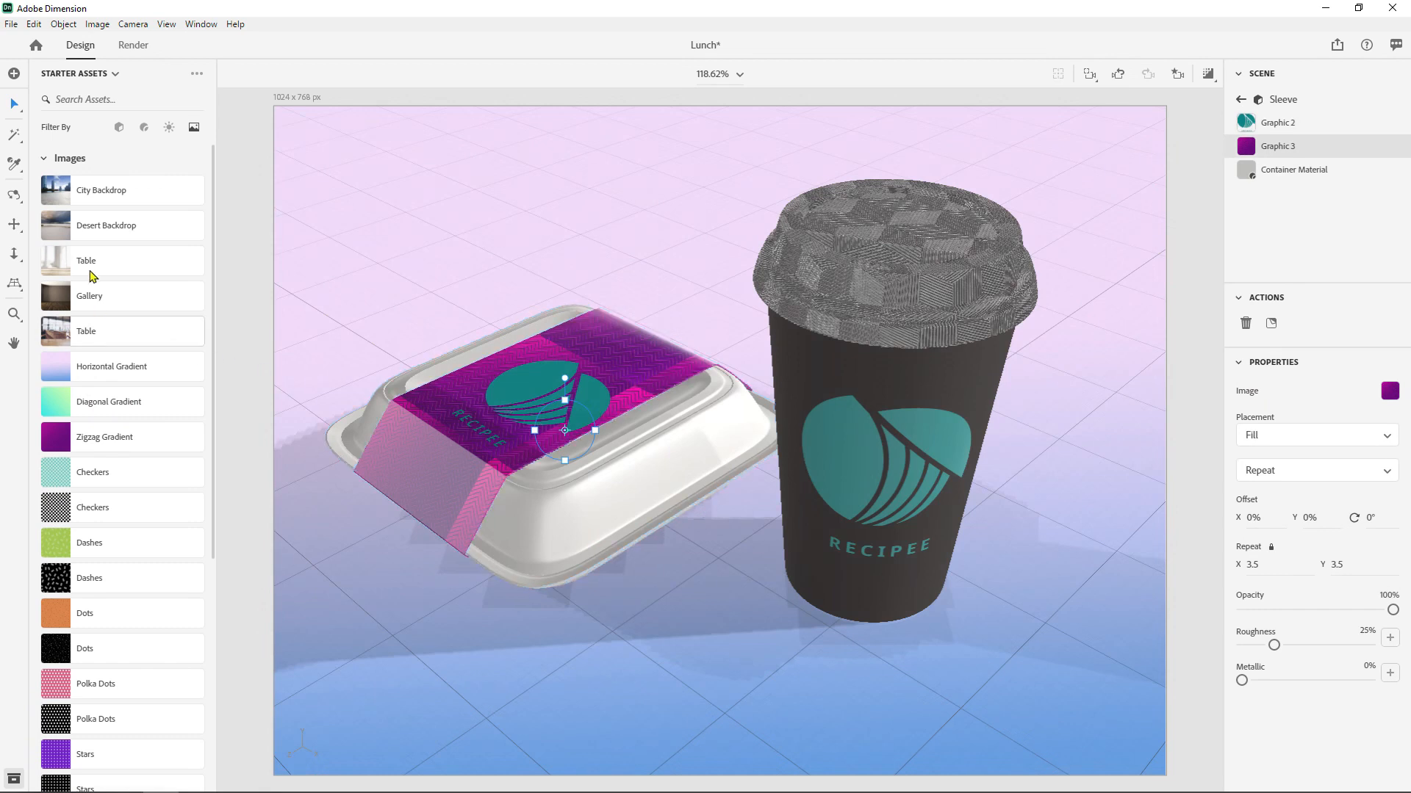
- Replace the sleeve fill's image with the Horizontal Gradient and set its repeat to 1 in X and Y
drag(66, 377, 1387, 392)
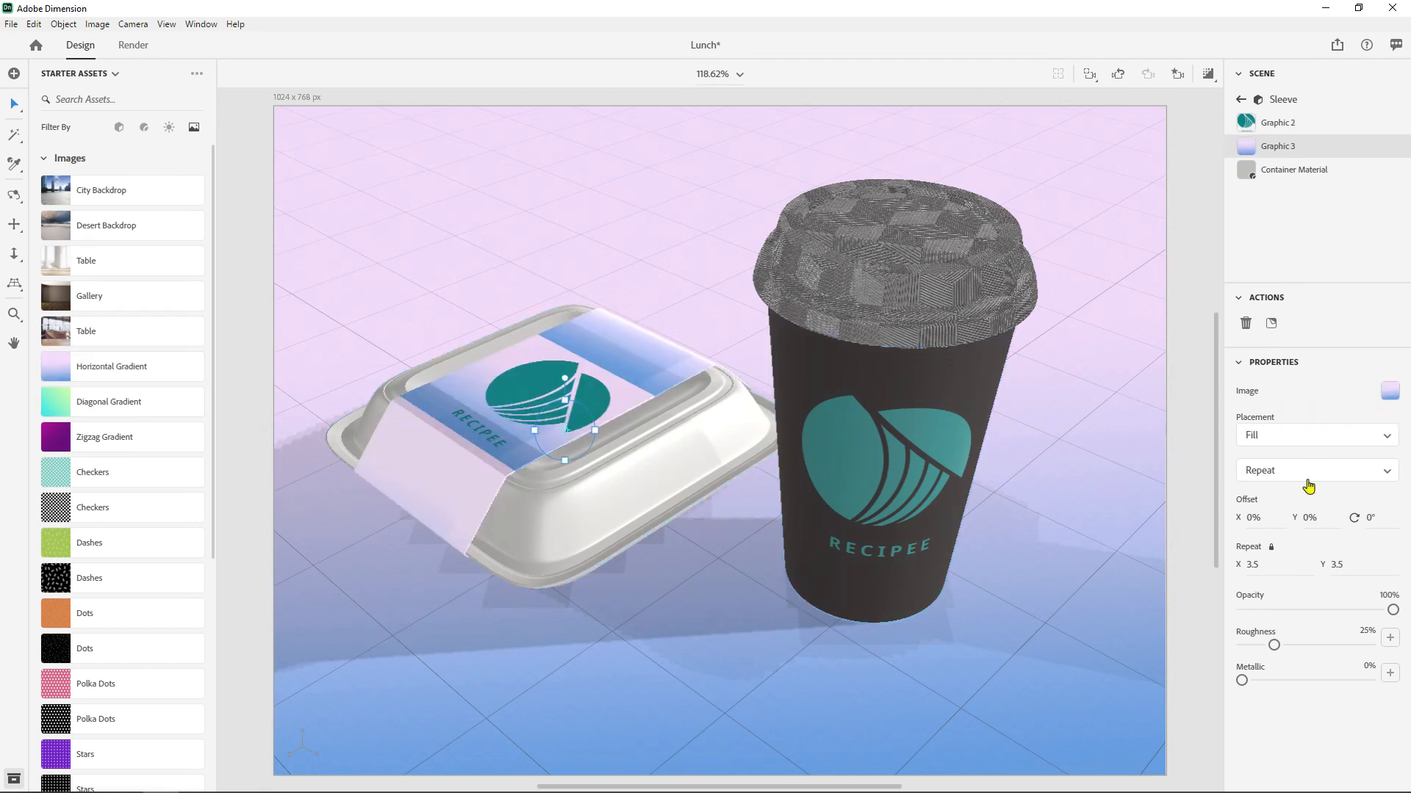
drag(1239, 560, 1184, 560)
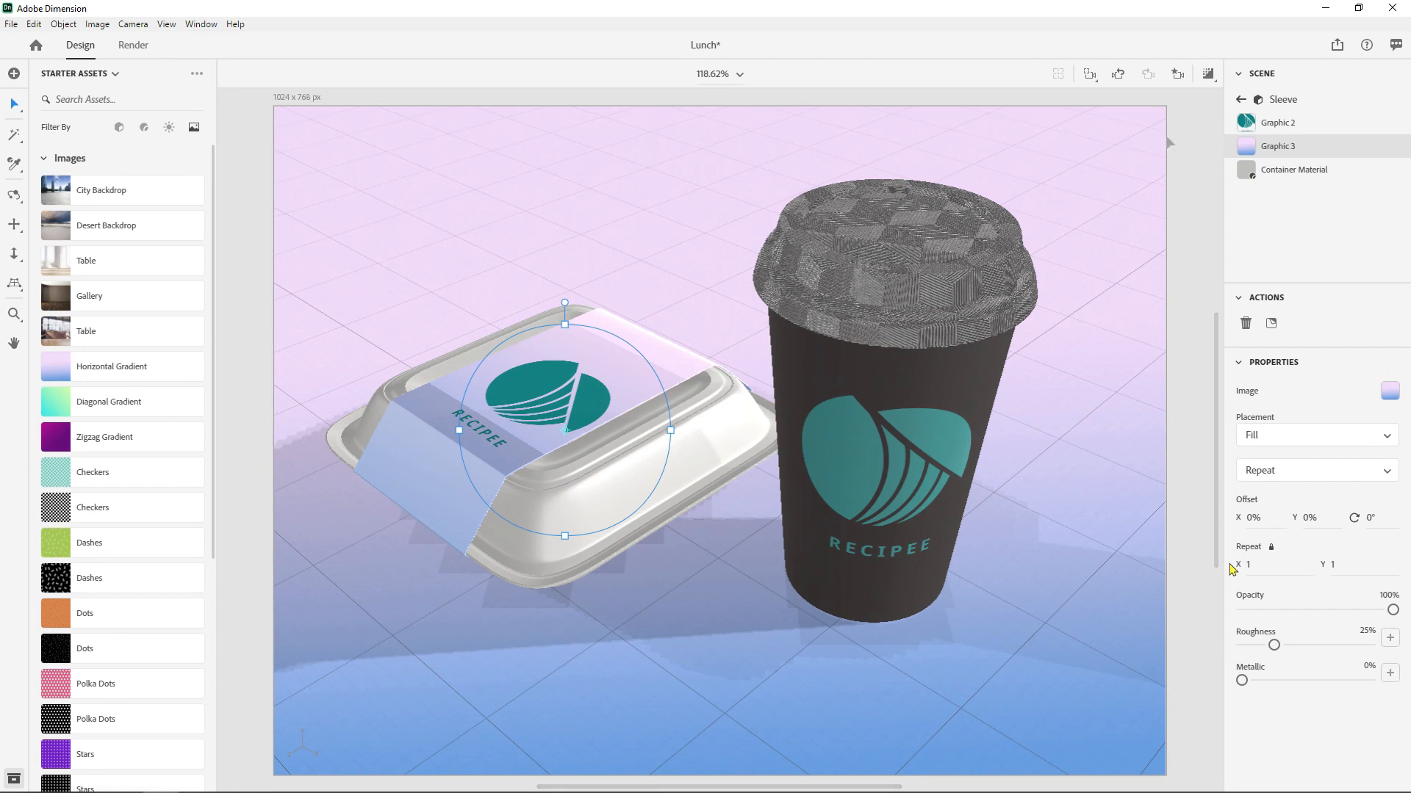
- Show the render preview and set the sleeve gradient fill's Metallic value to 39%
click(1208, 75)
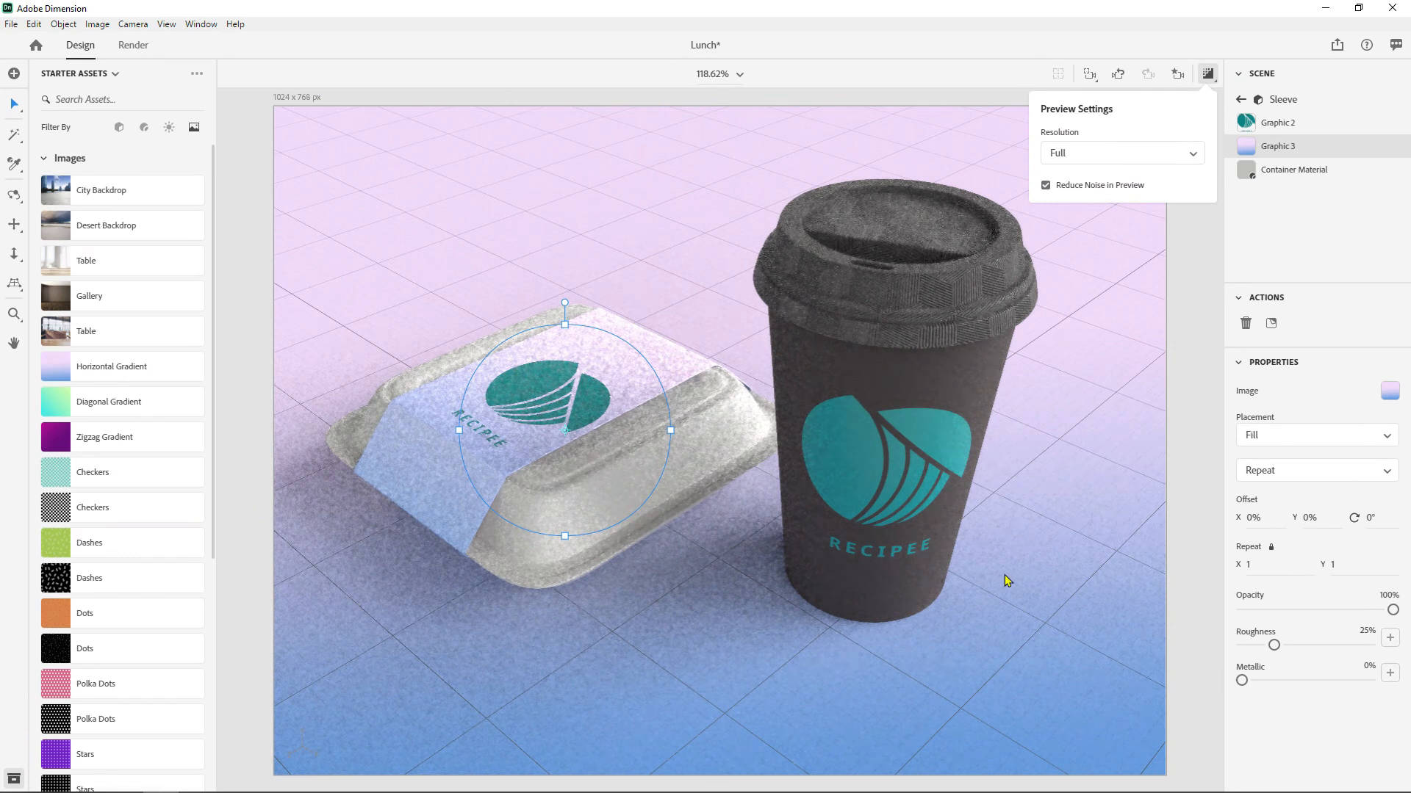
click(1258, 690)
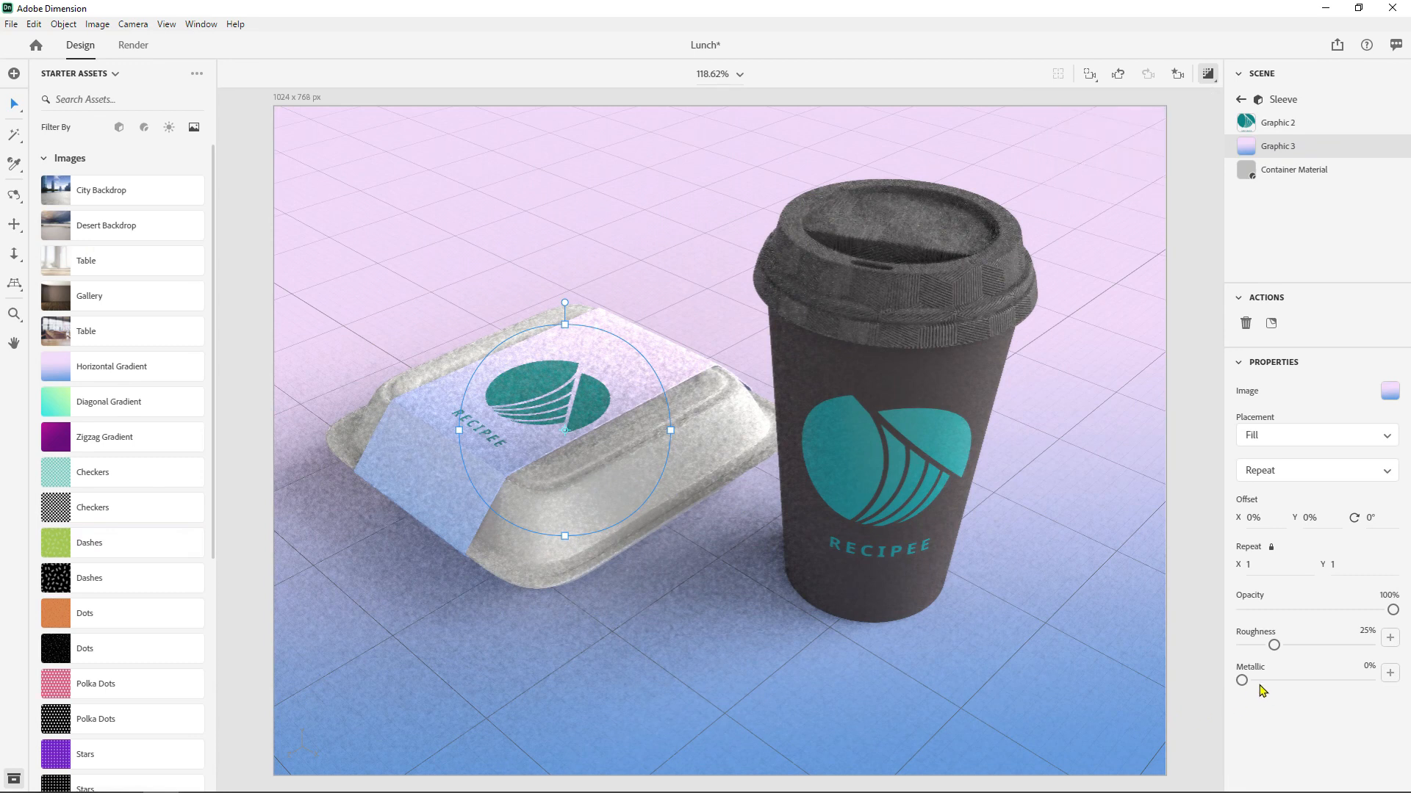
drag(1241, 680, 1292, 681)
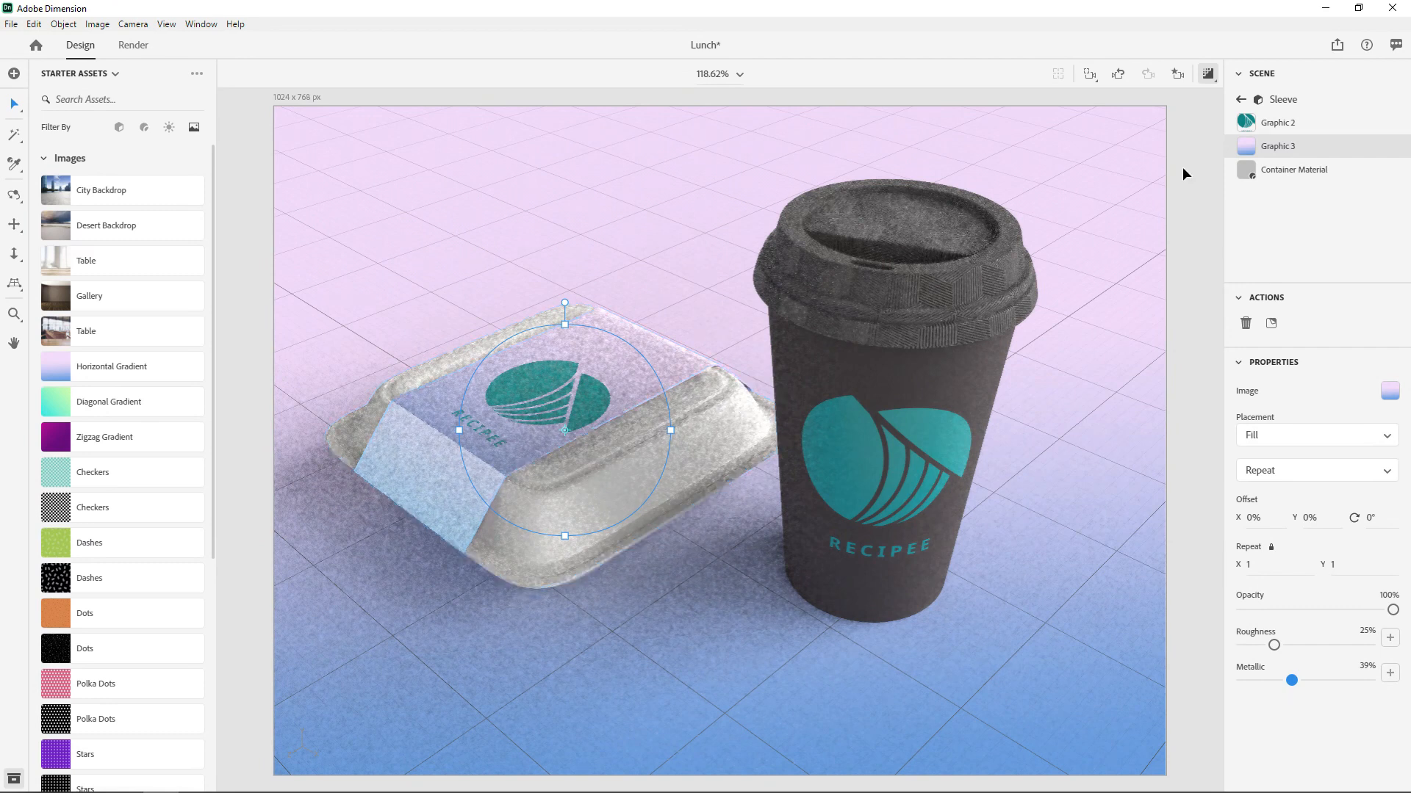
- Change the base color of the takeout box's Container Material to a warm gray, HSL 32, 8, 55
click(382, 391)
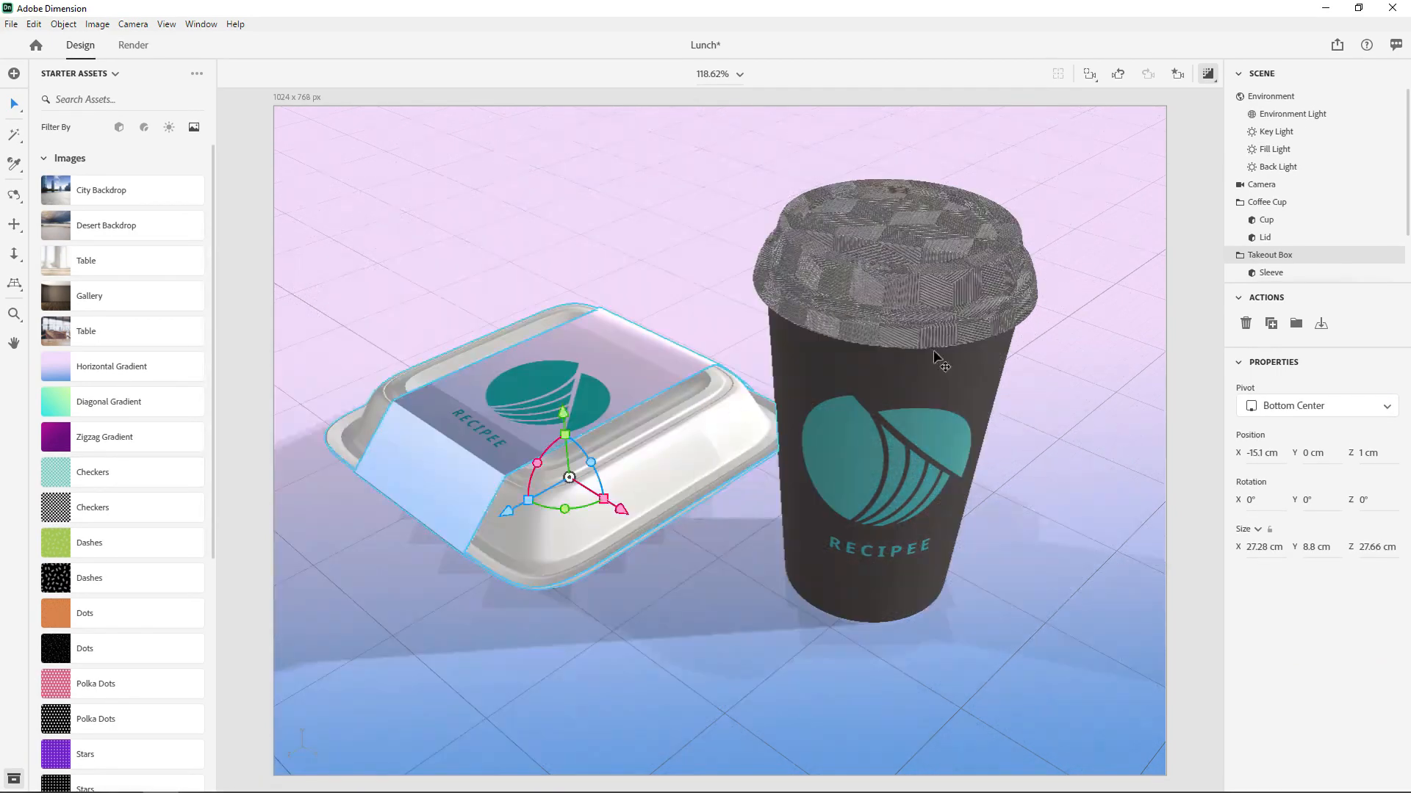
click(1269, 274)
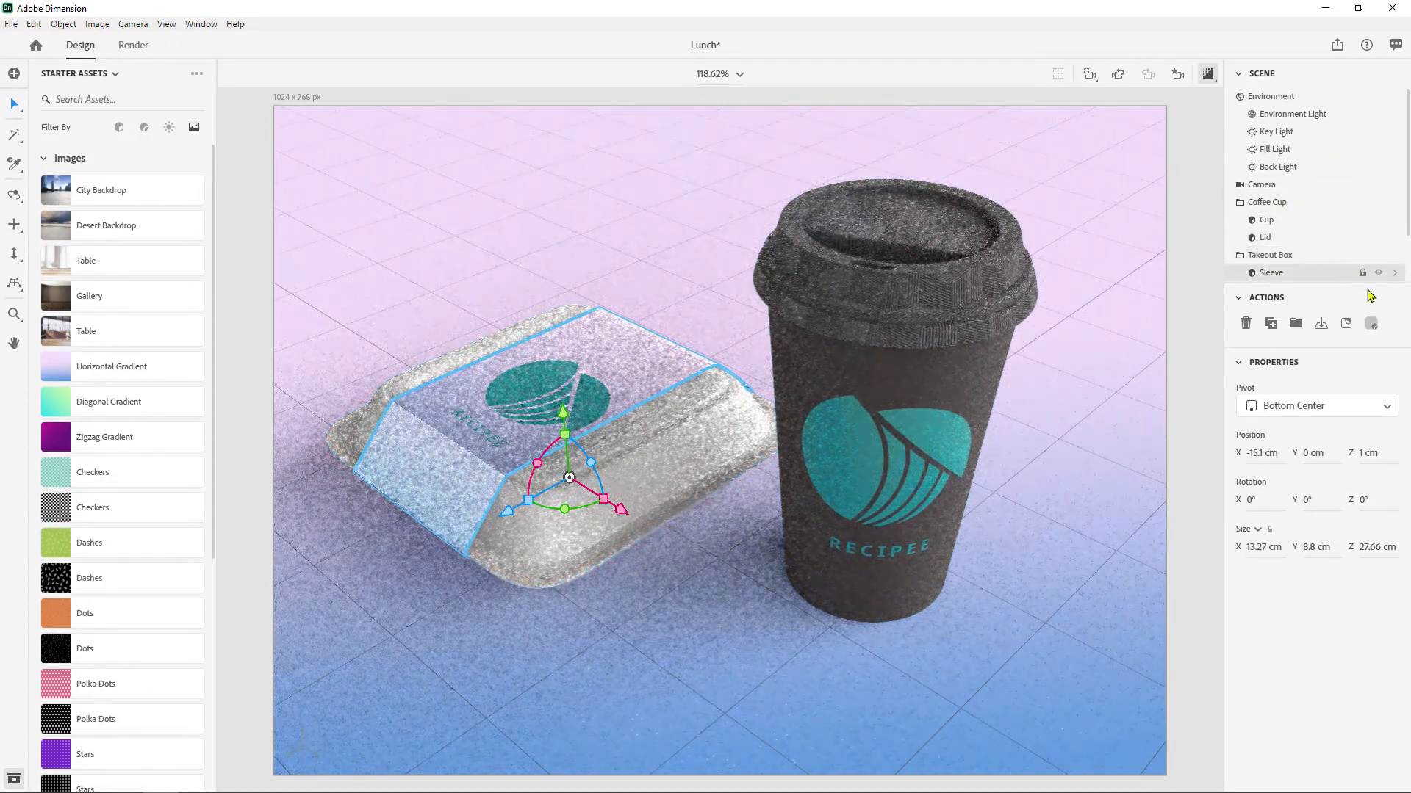
click(1370, 328)
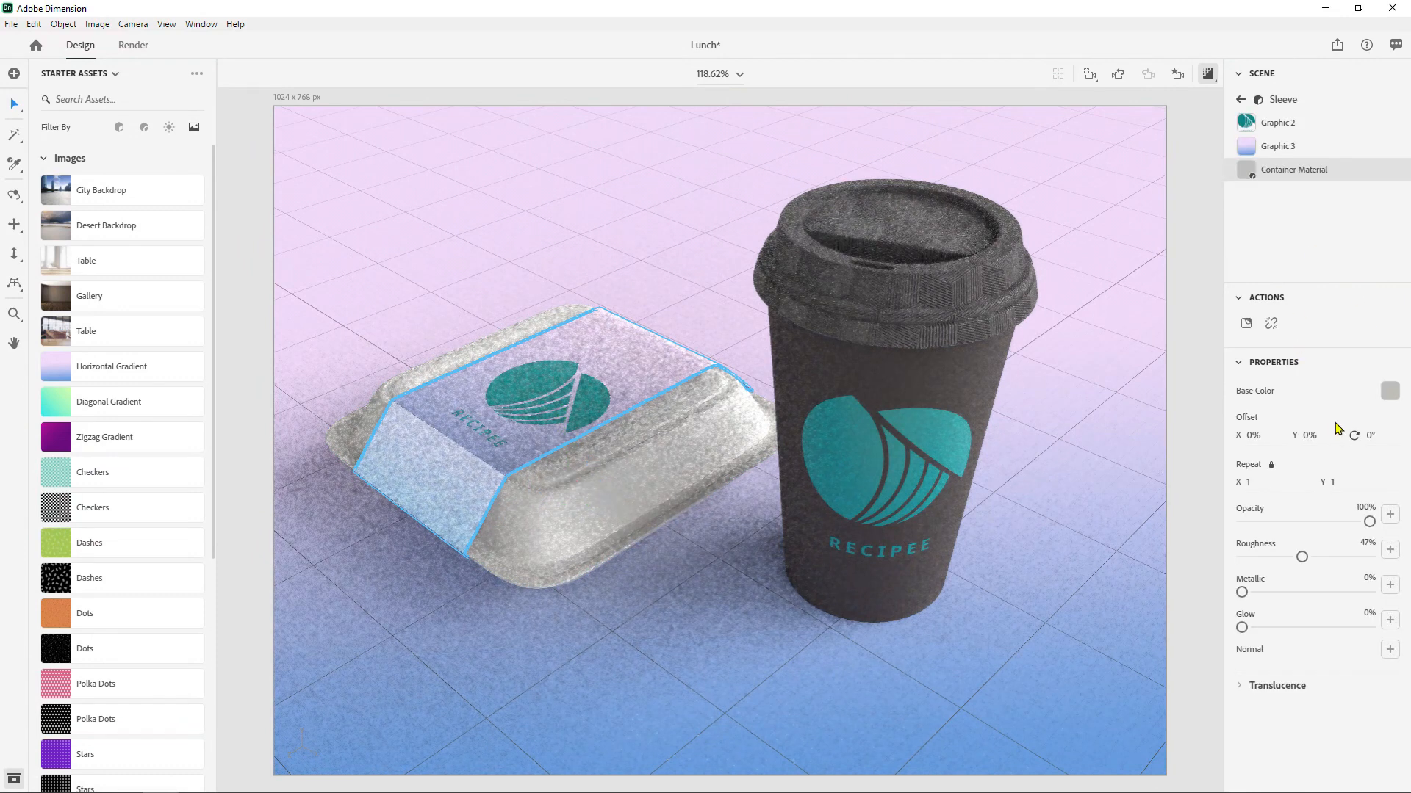
click(1389, 392)
drag(1185, 327, 1207, 353)
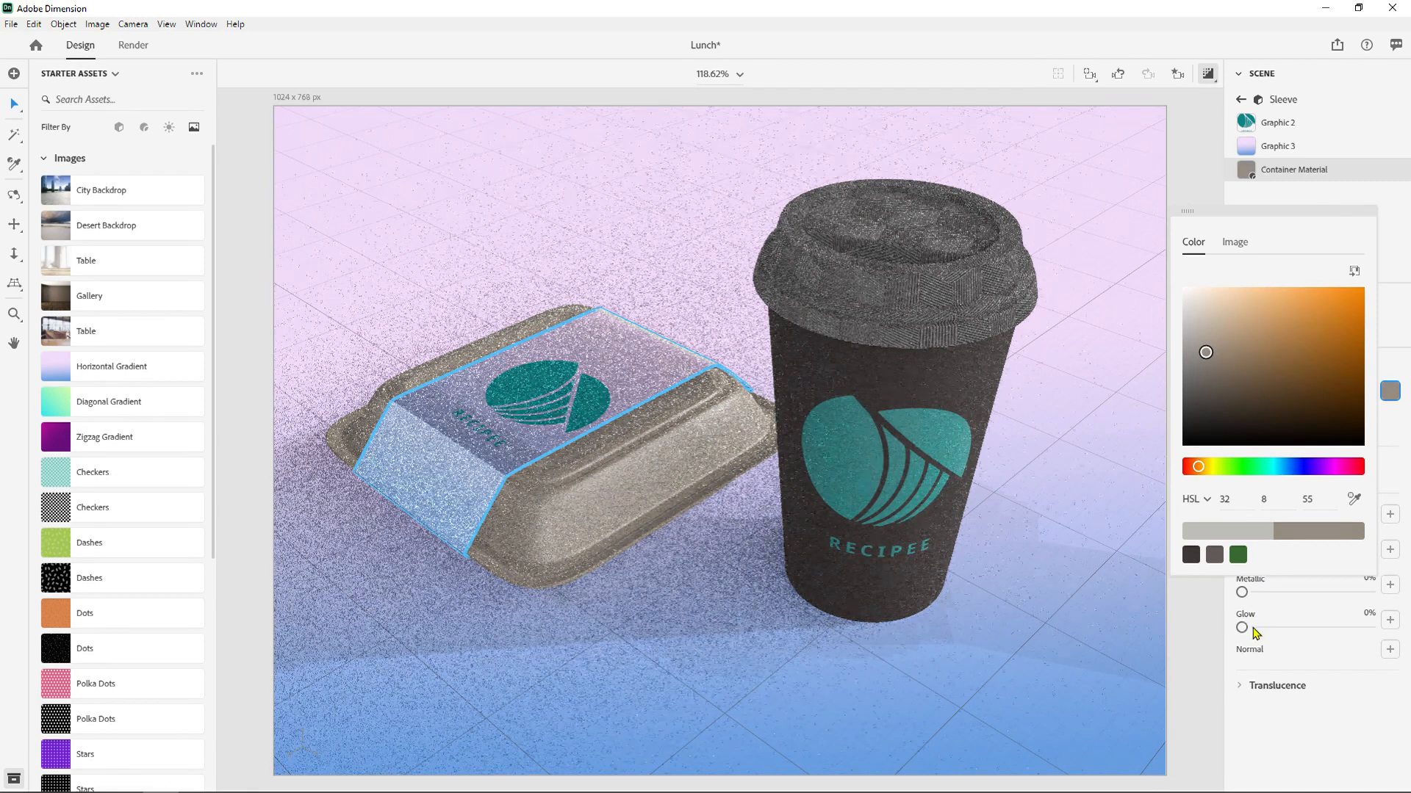
- Set the rendering preference to Render with CPU and check the information about GPU rendering
mouse_move(1249, 623)
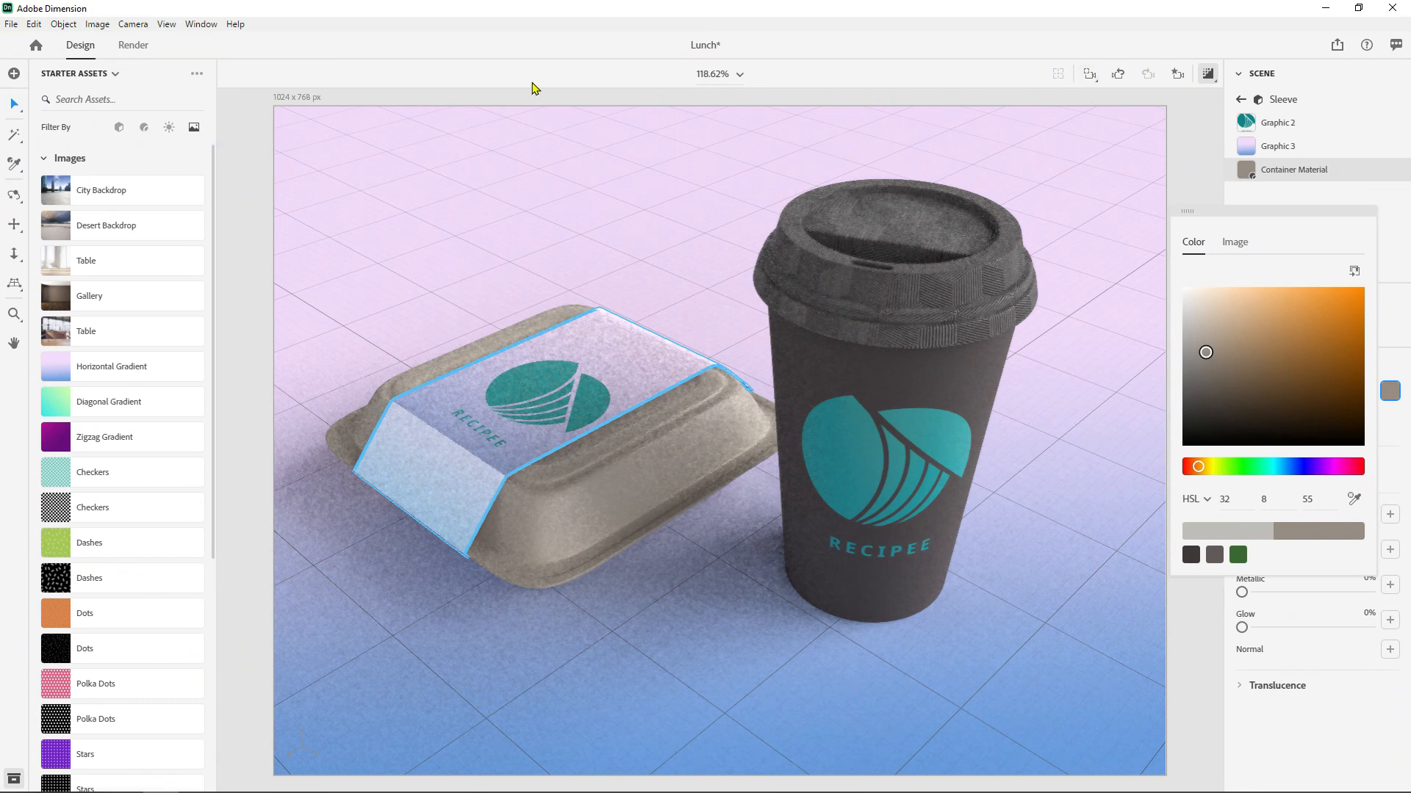
click(133, 47)
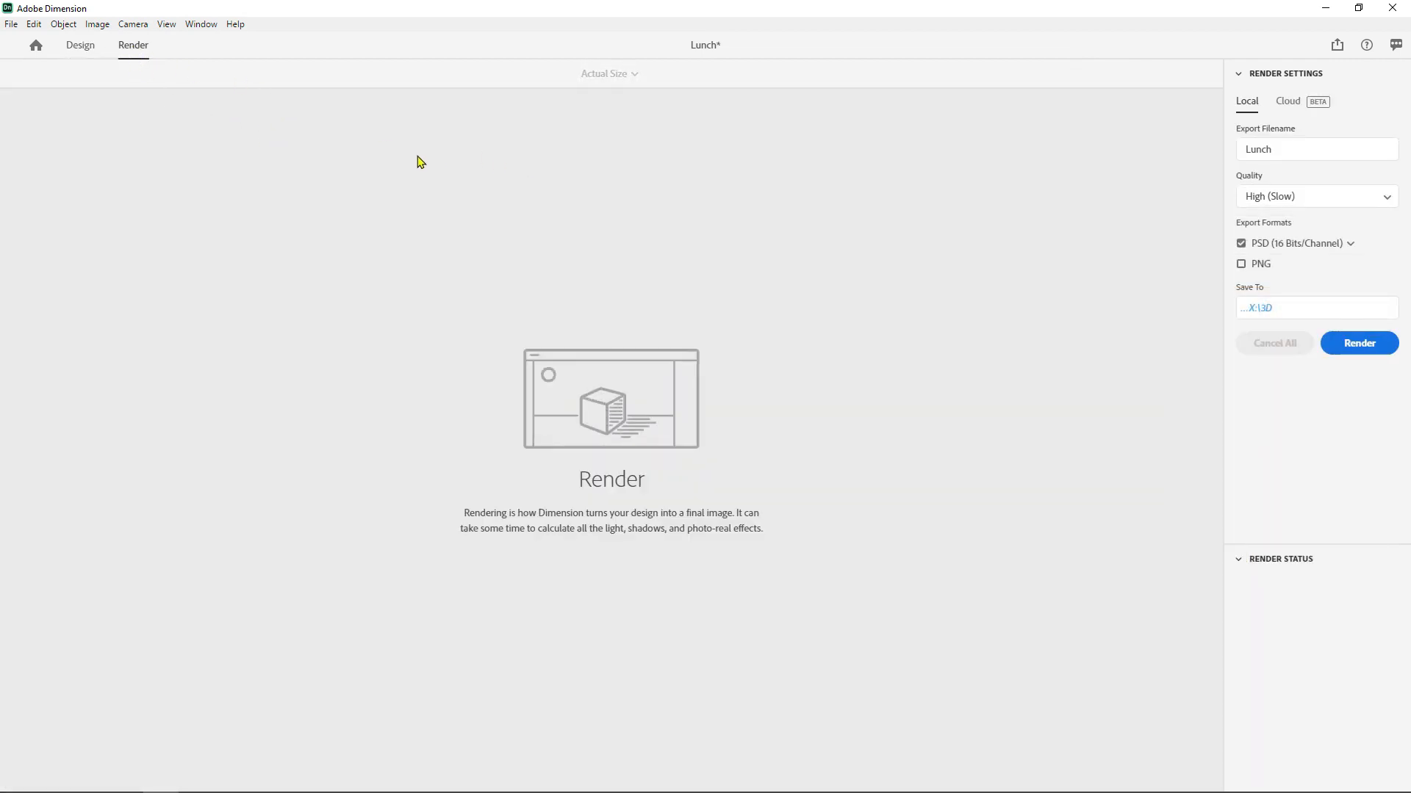
click(81, 45)
click(34, 24)
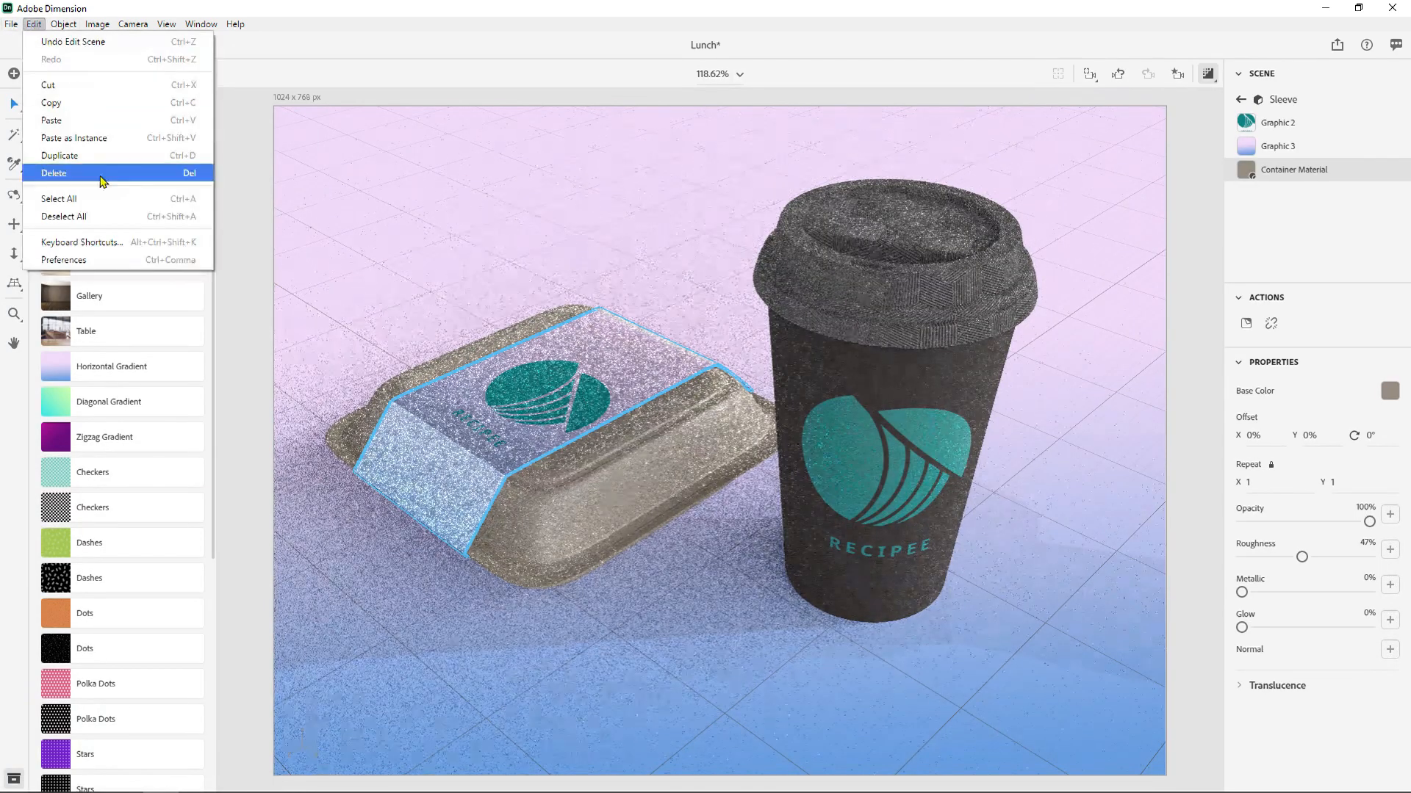
click(81, 259)
scroll(705, 533, down, 3)
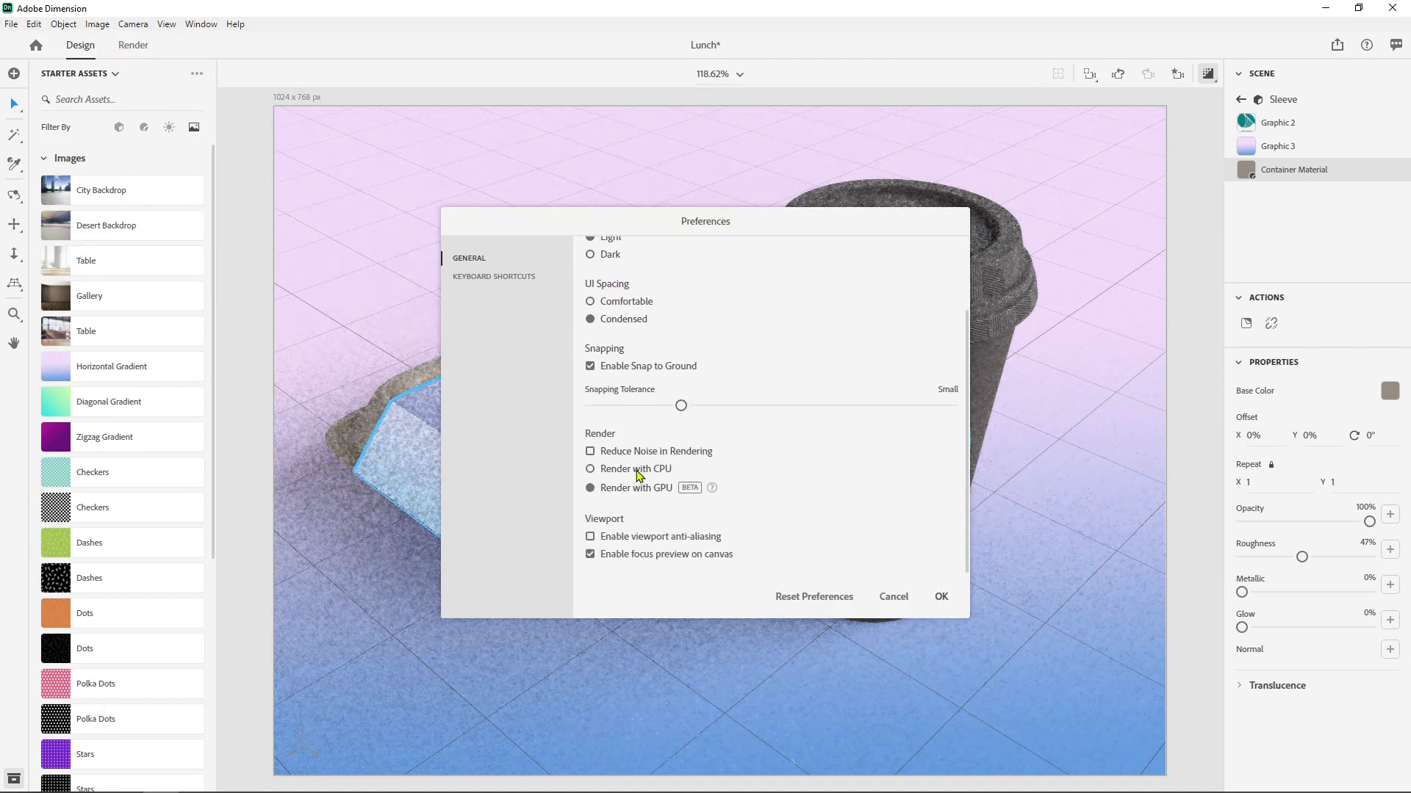
click(611, 474)
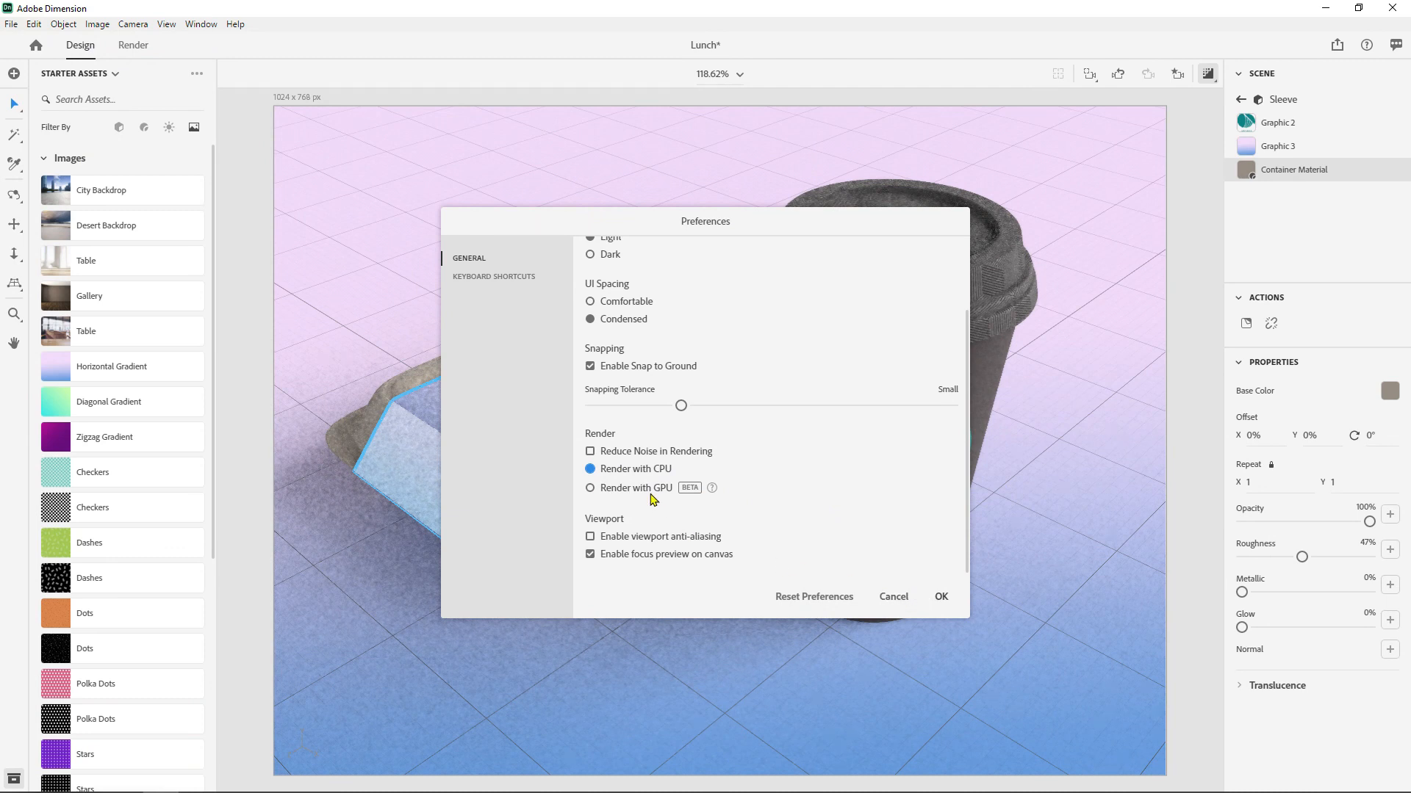
click(712, 489)
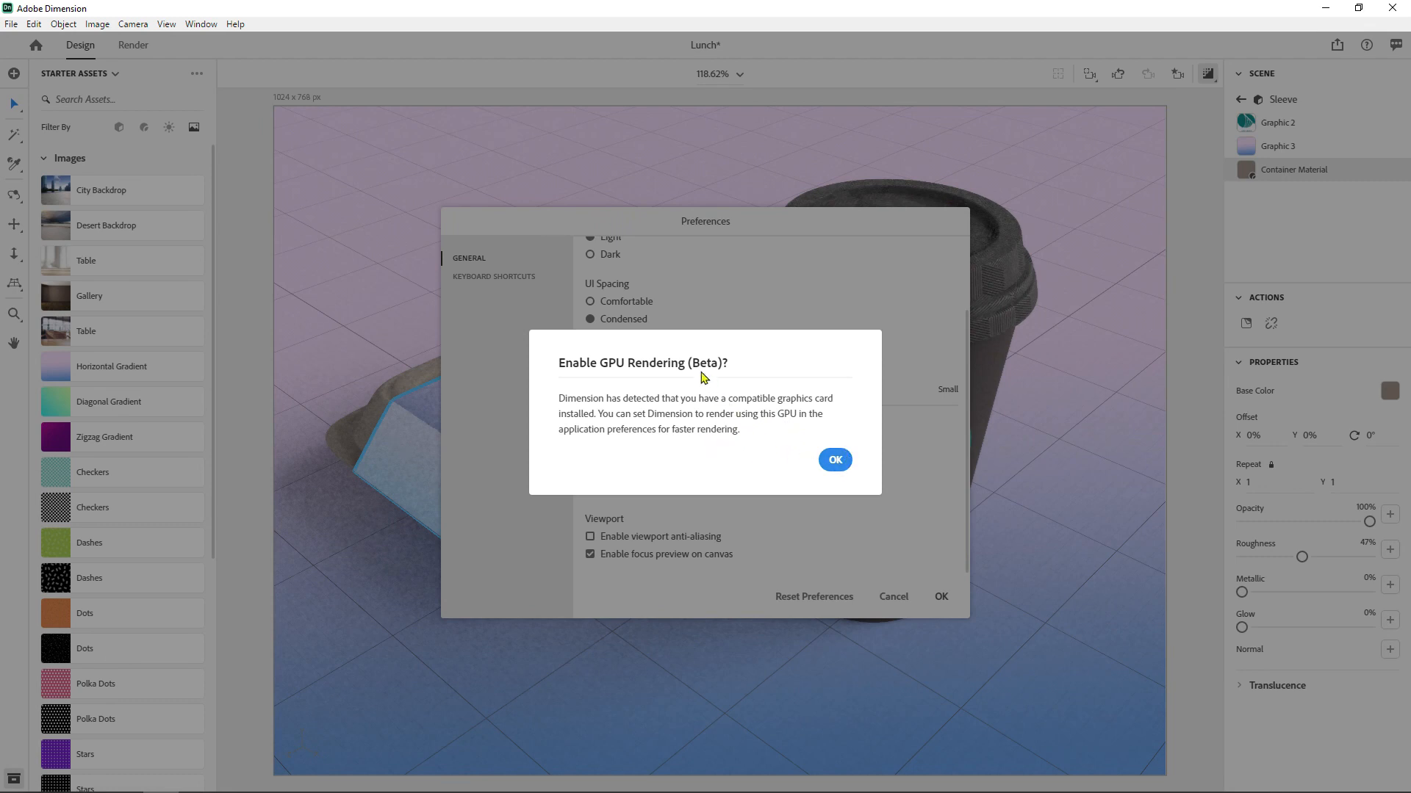
click(835, 460)
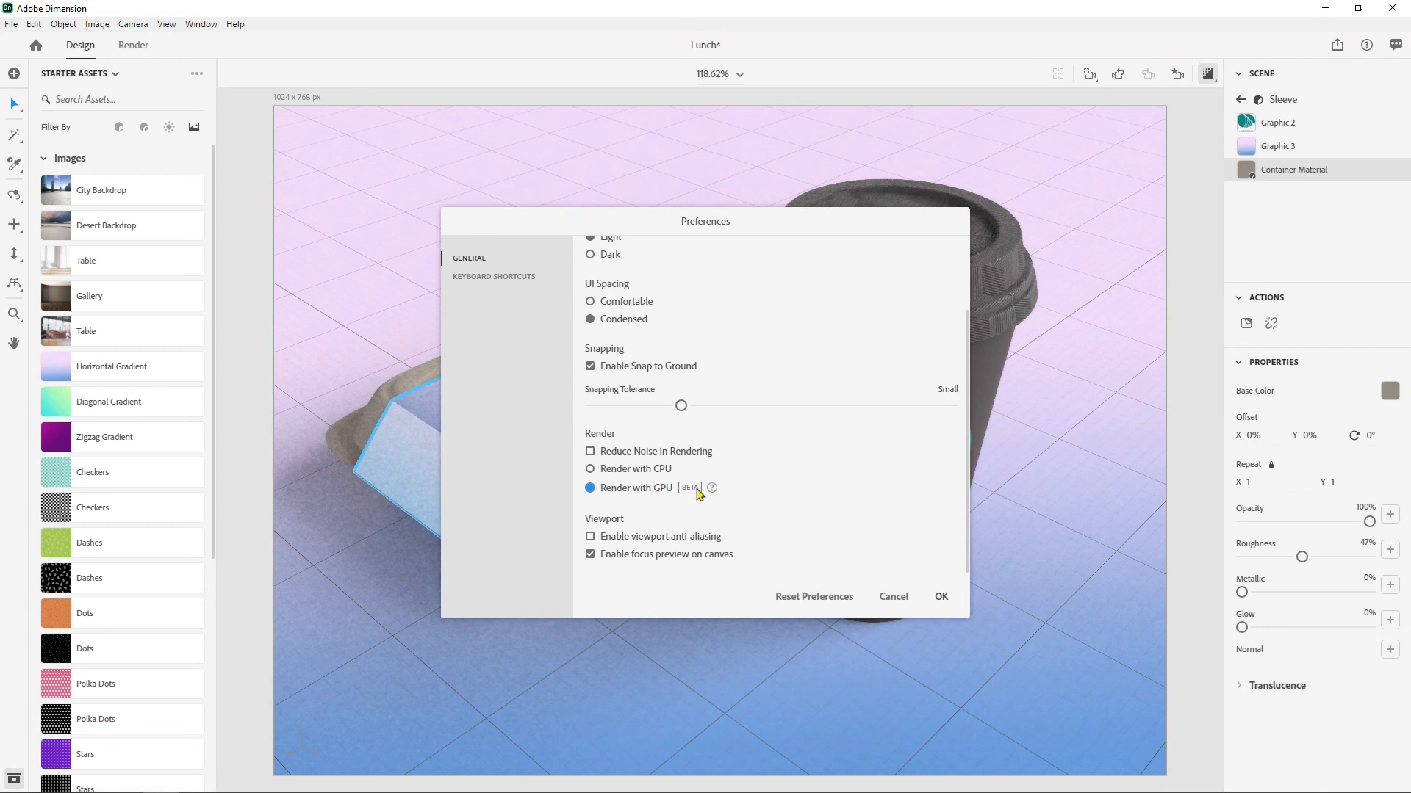
click(591, 470)
click(942, 597)
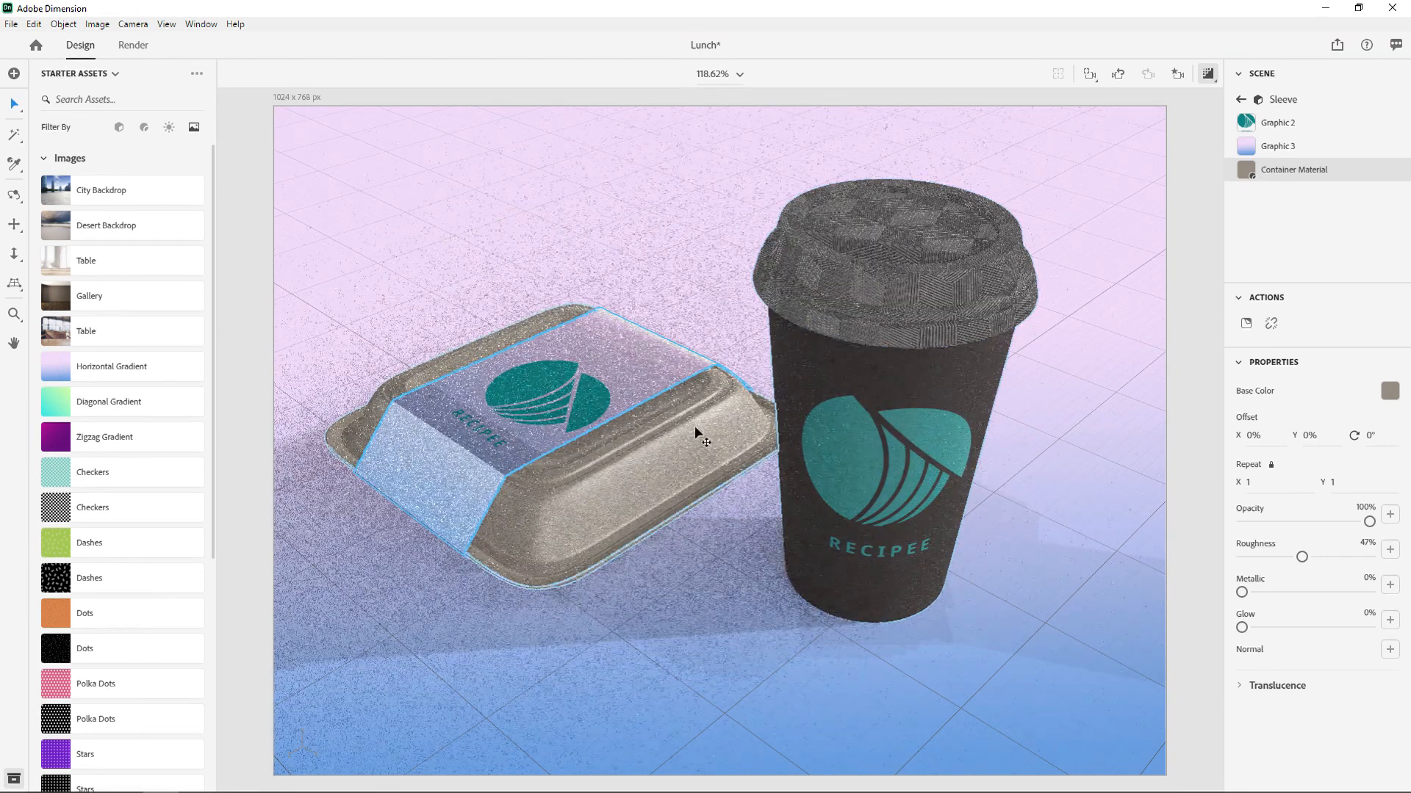
- Turn off the render preview and set the local render's quality to Low (Fast), checking the Cloud render settings on the way
click(1208, 73)
click(130, 45)
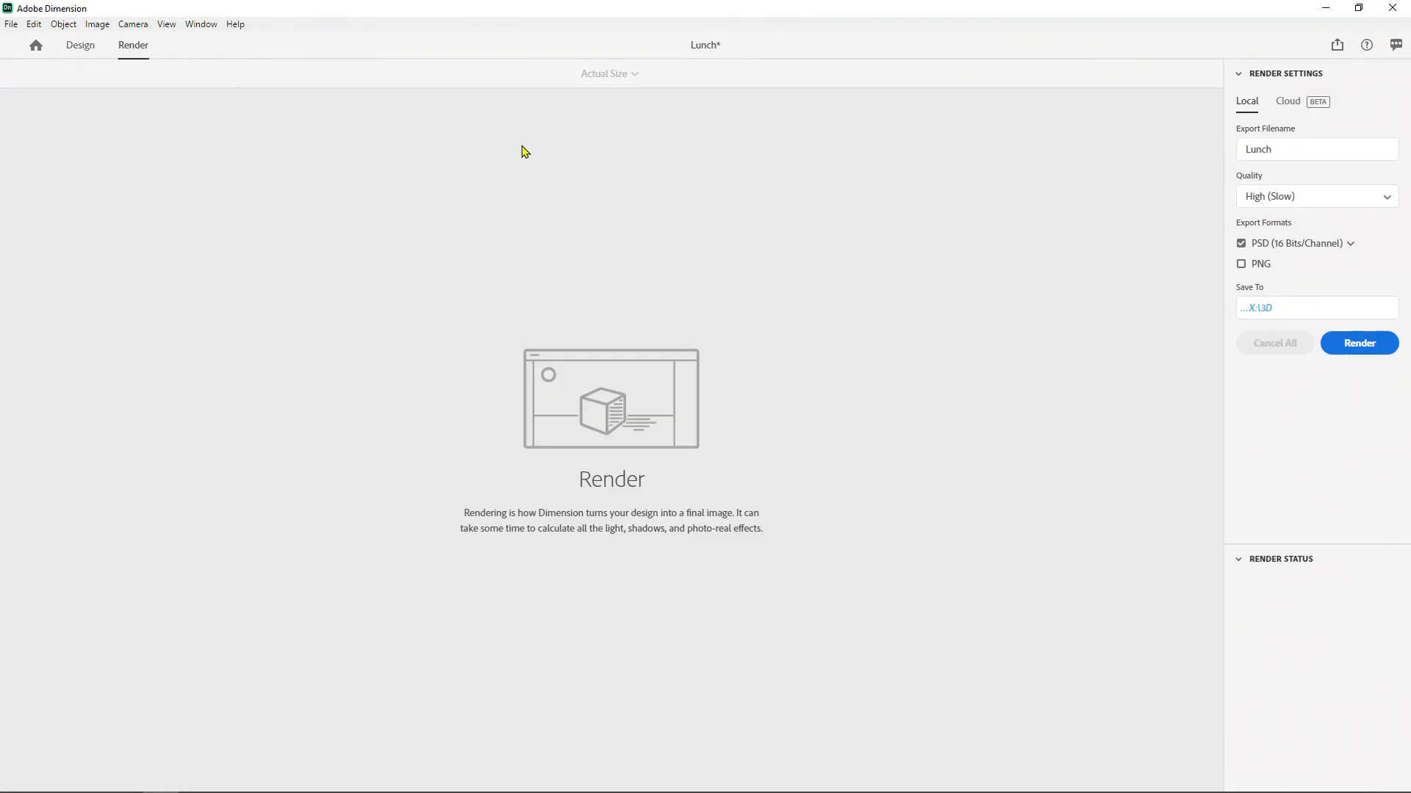
click(1289, 103)
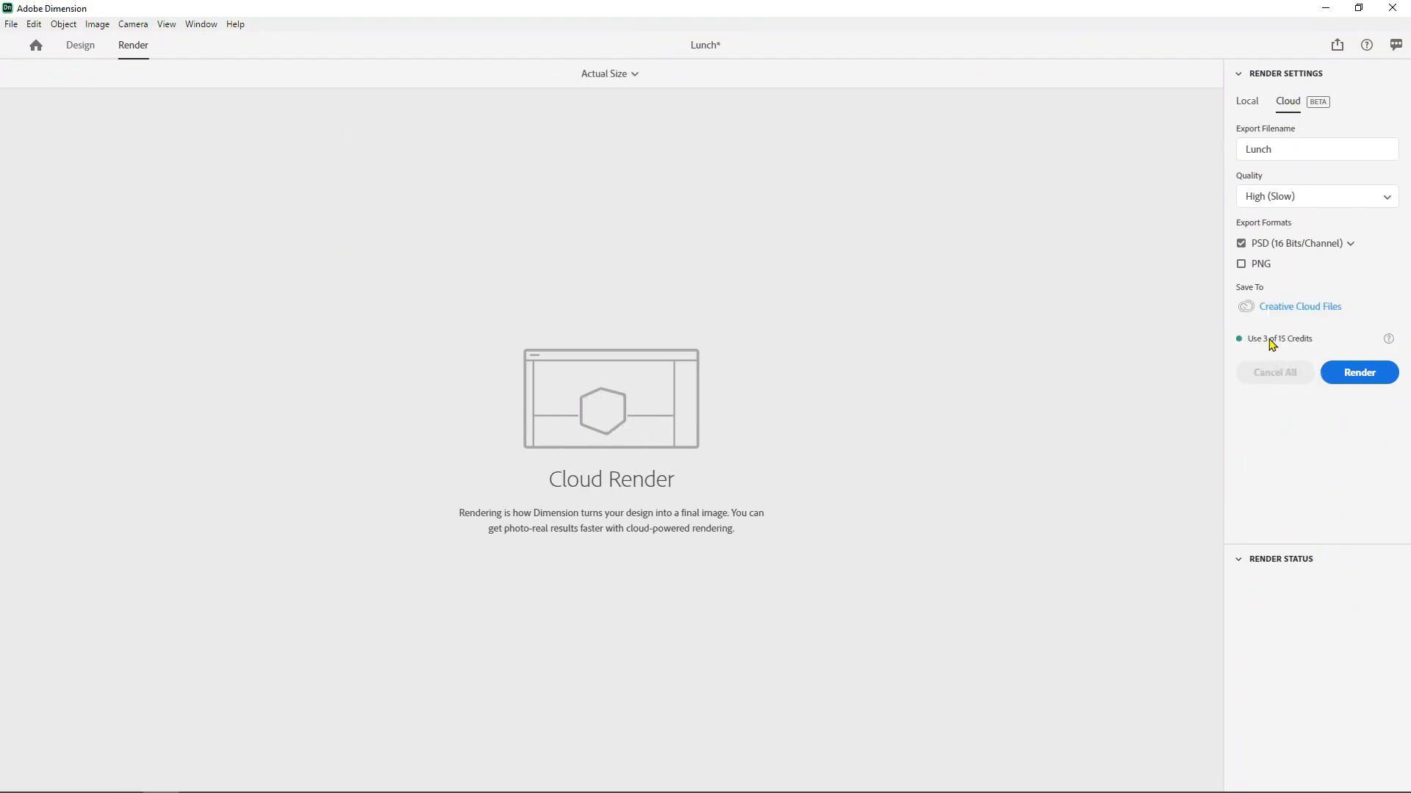
click(1252, 105)
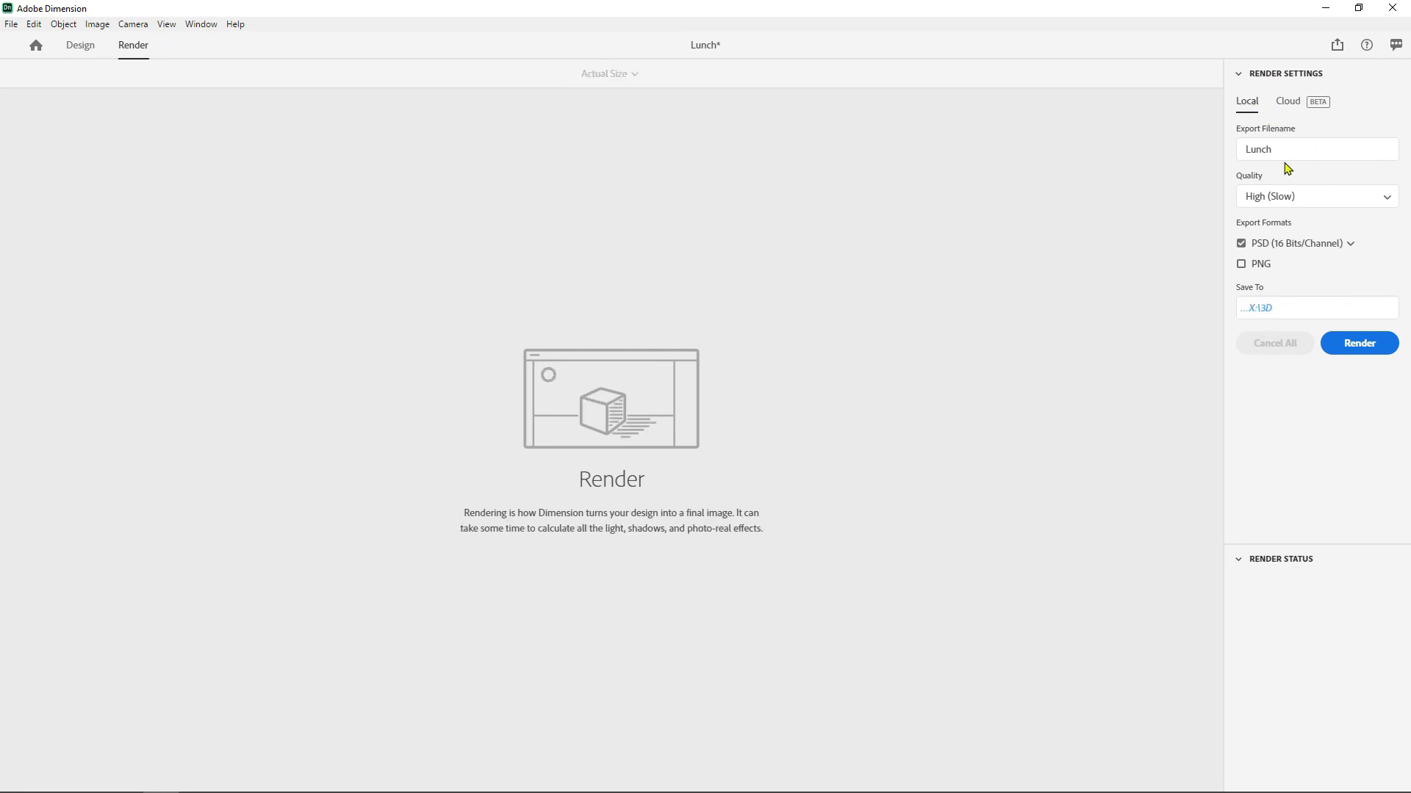
click(1286, 147)
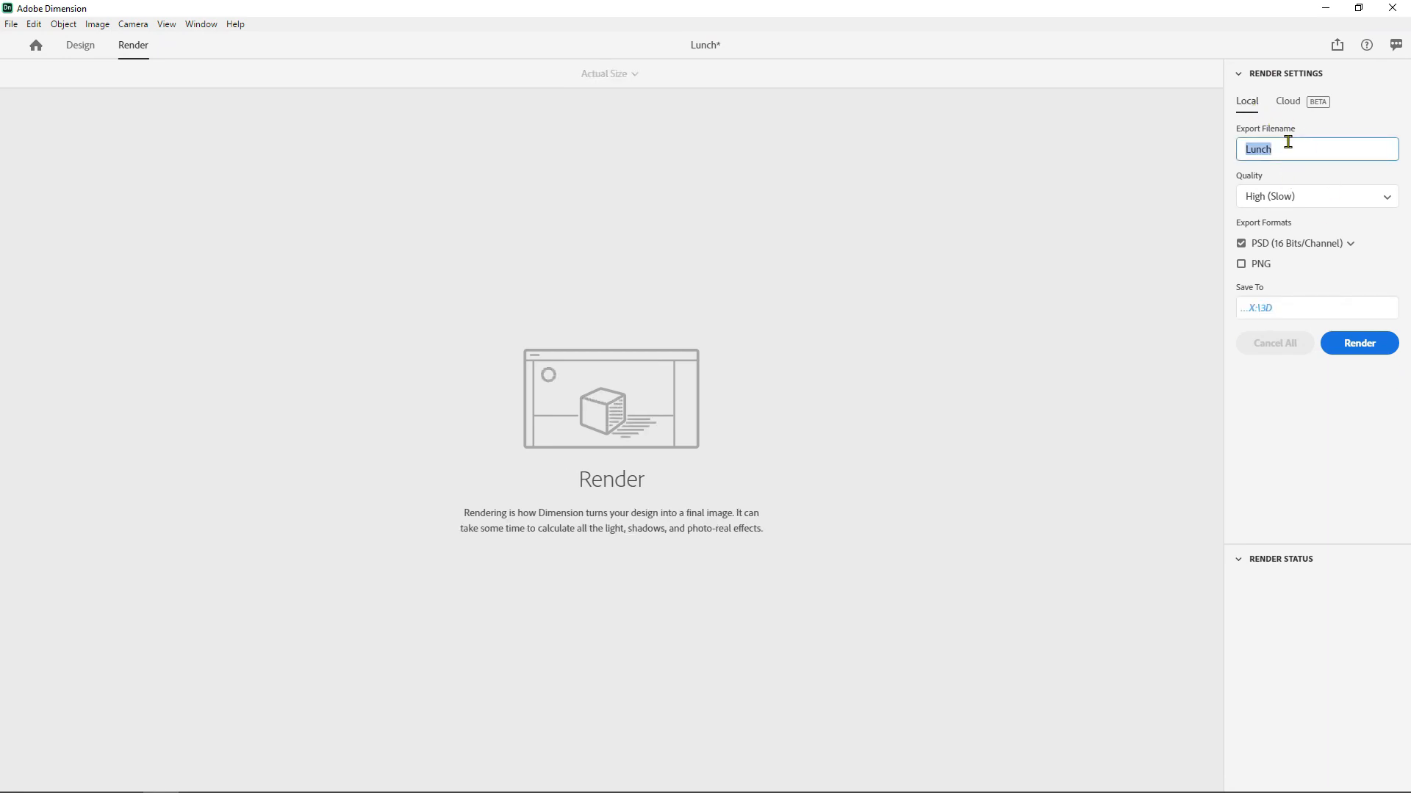
click(1284, 197)
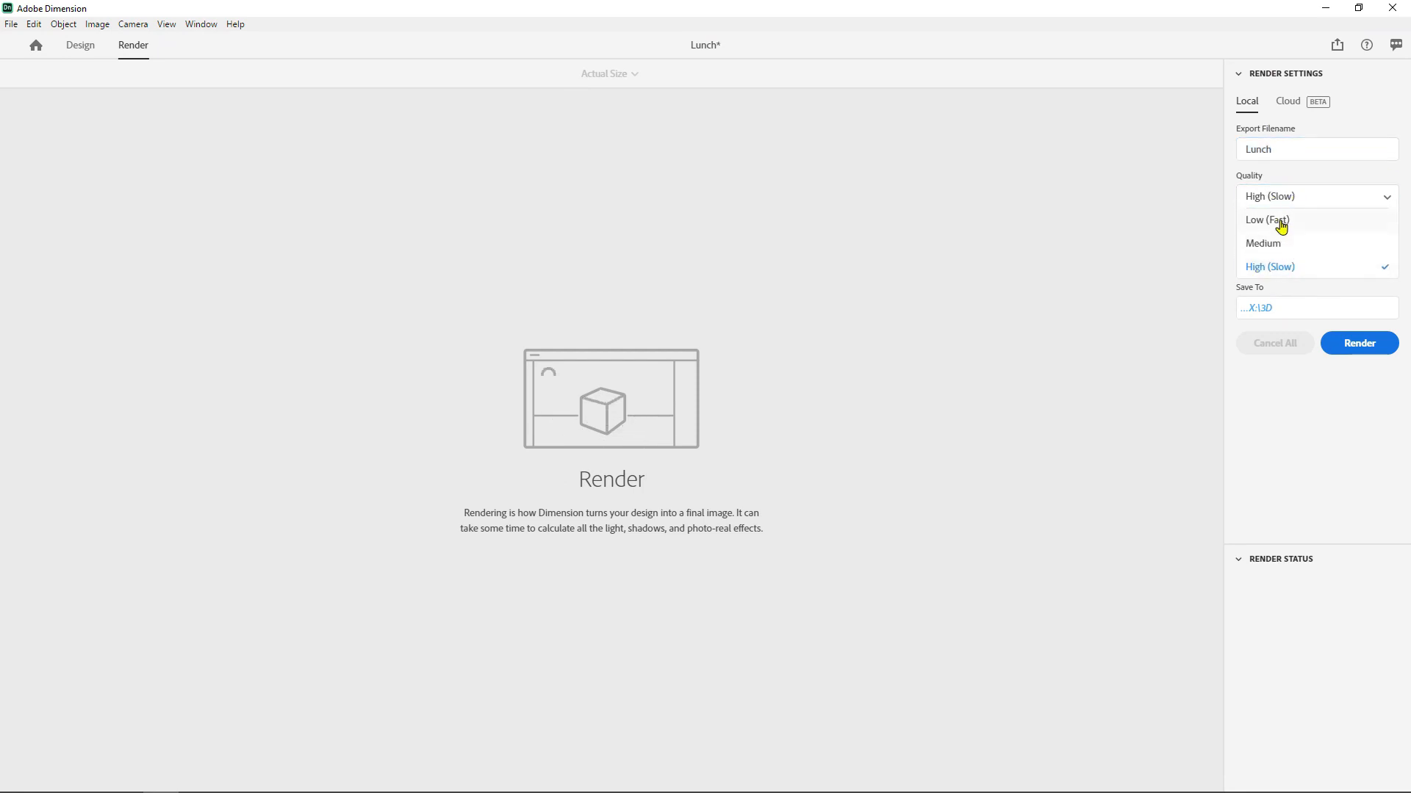
click(1282, 223)
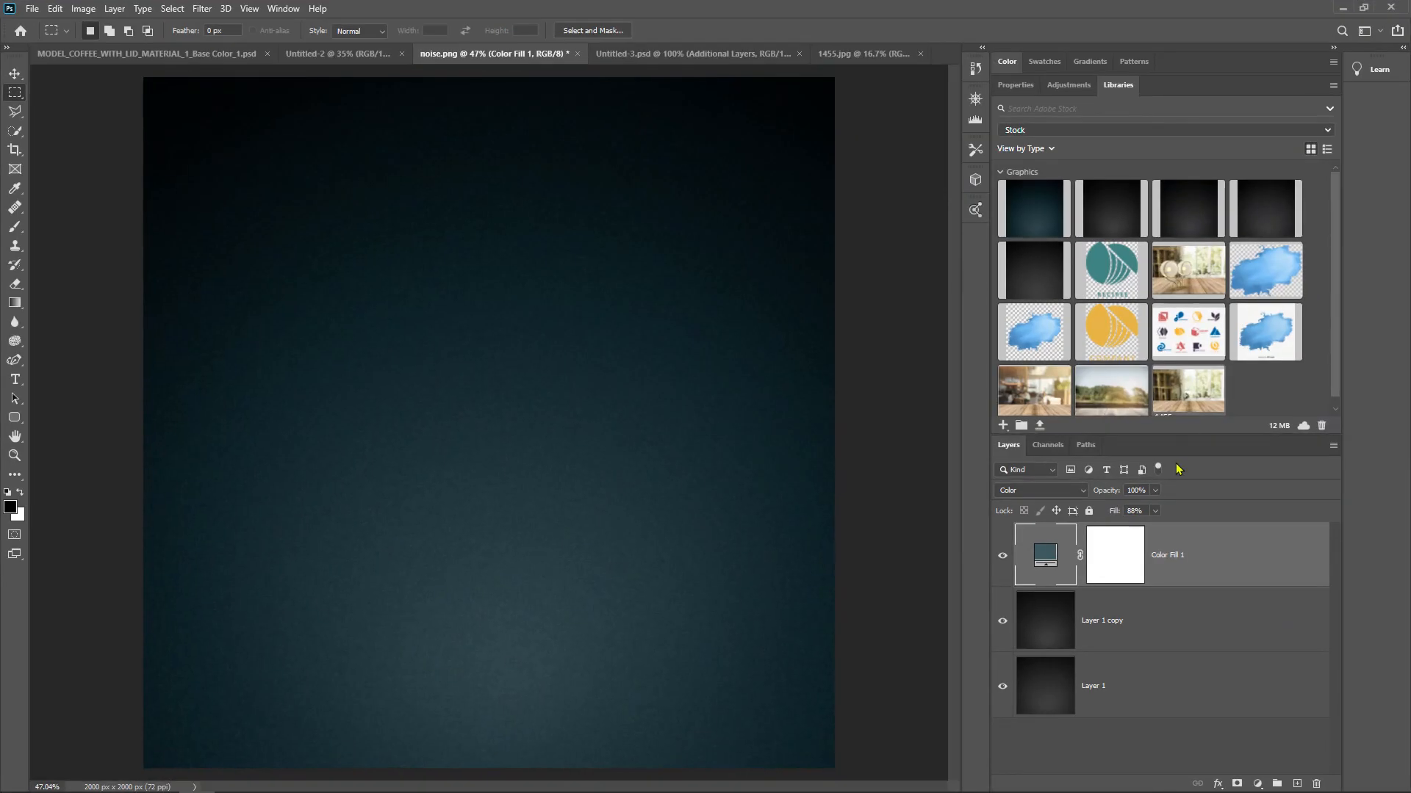
- Switch to Photoshop and examine the material mask, object mask and depth layers in the Additional Layers group of Untitled-3.psd
click(781, 58)
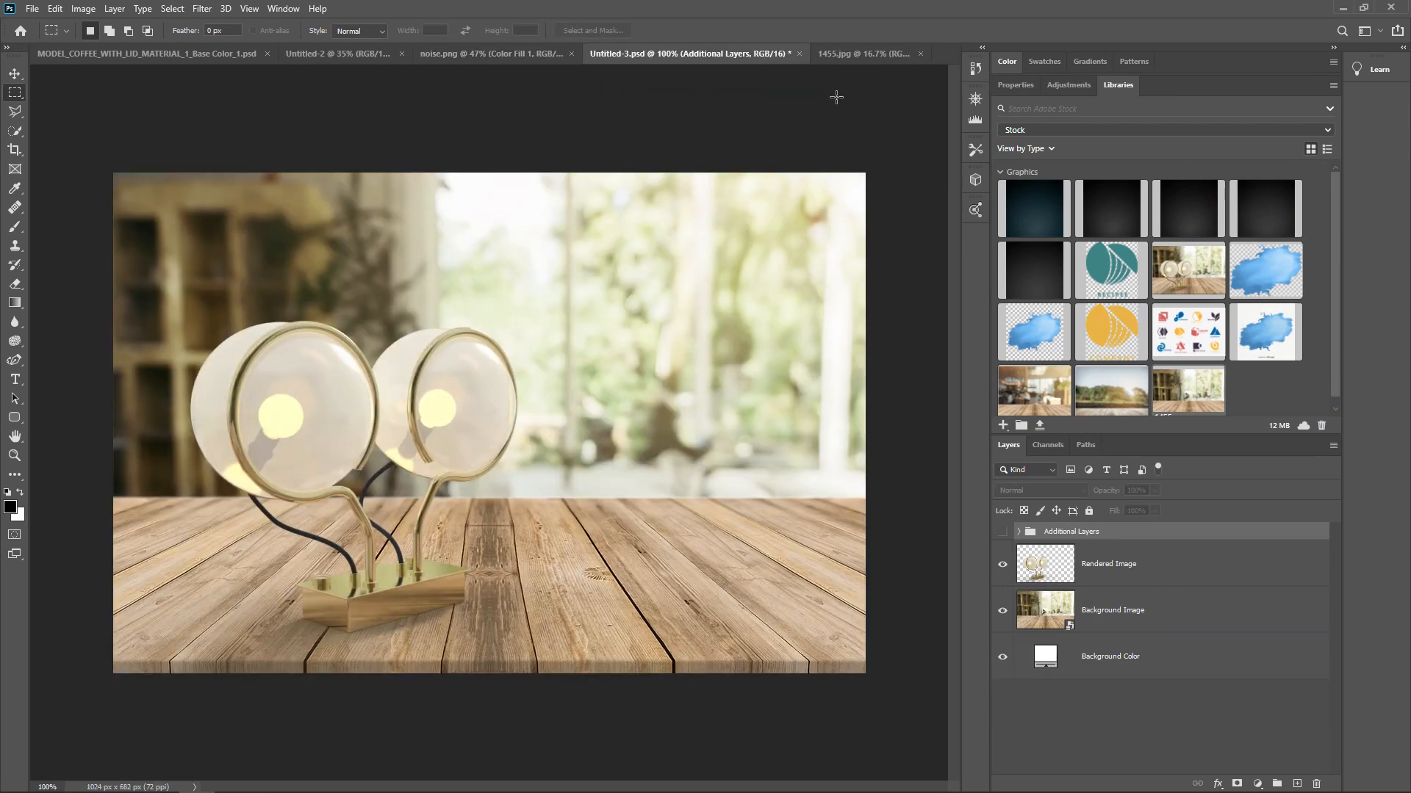
click(1002, 538)
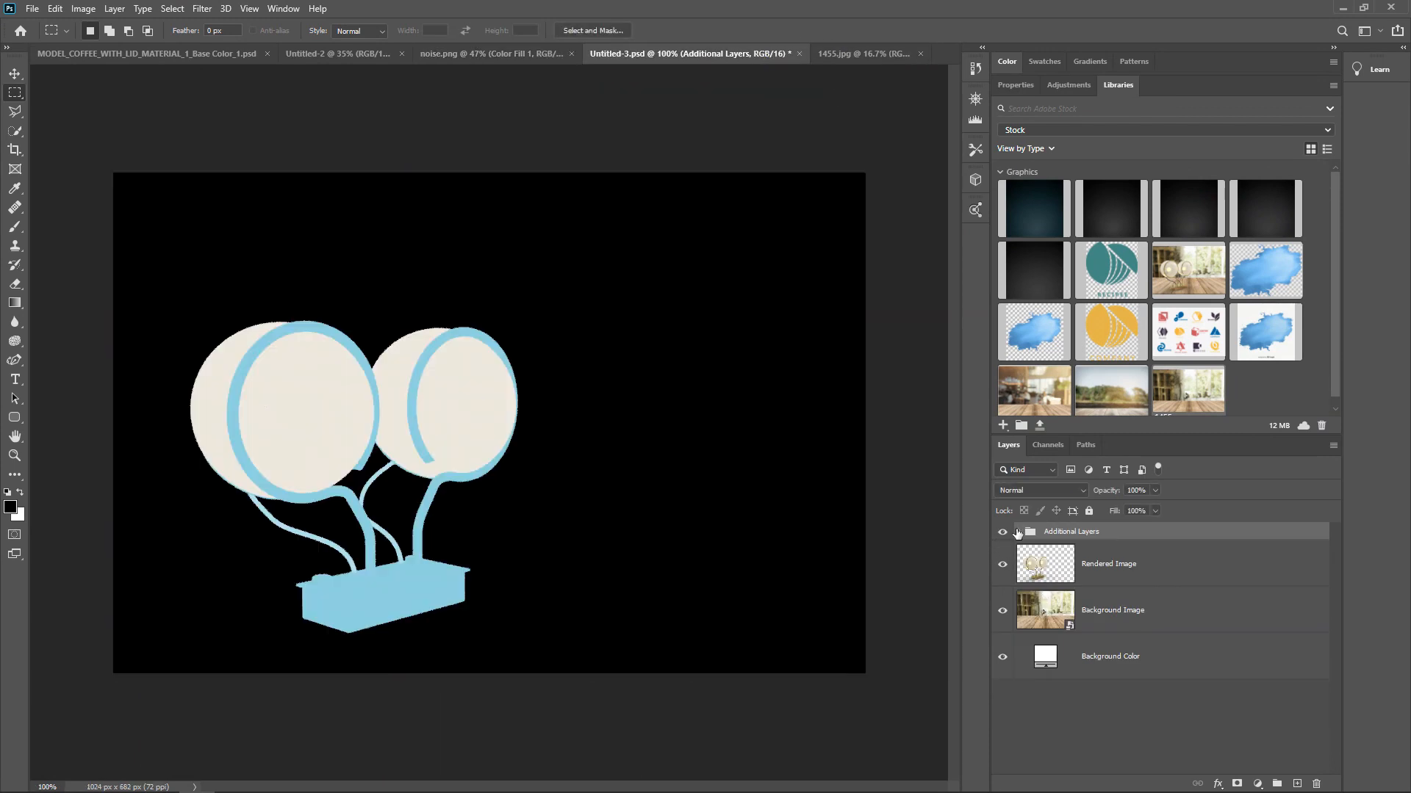
click(1019, 531)
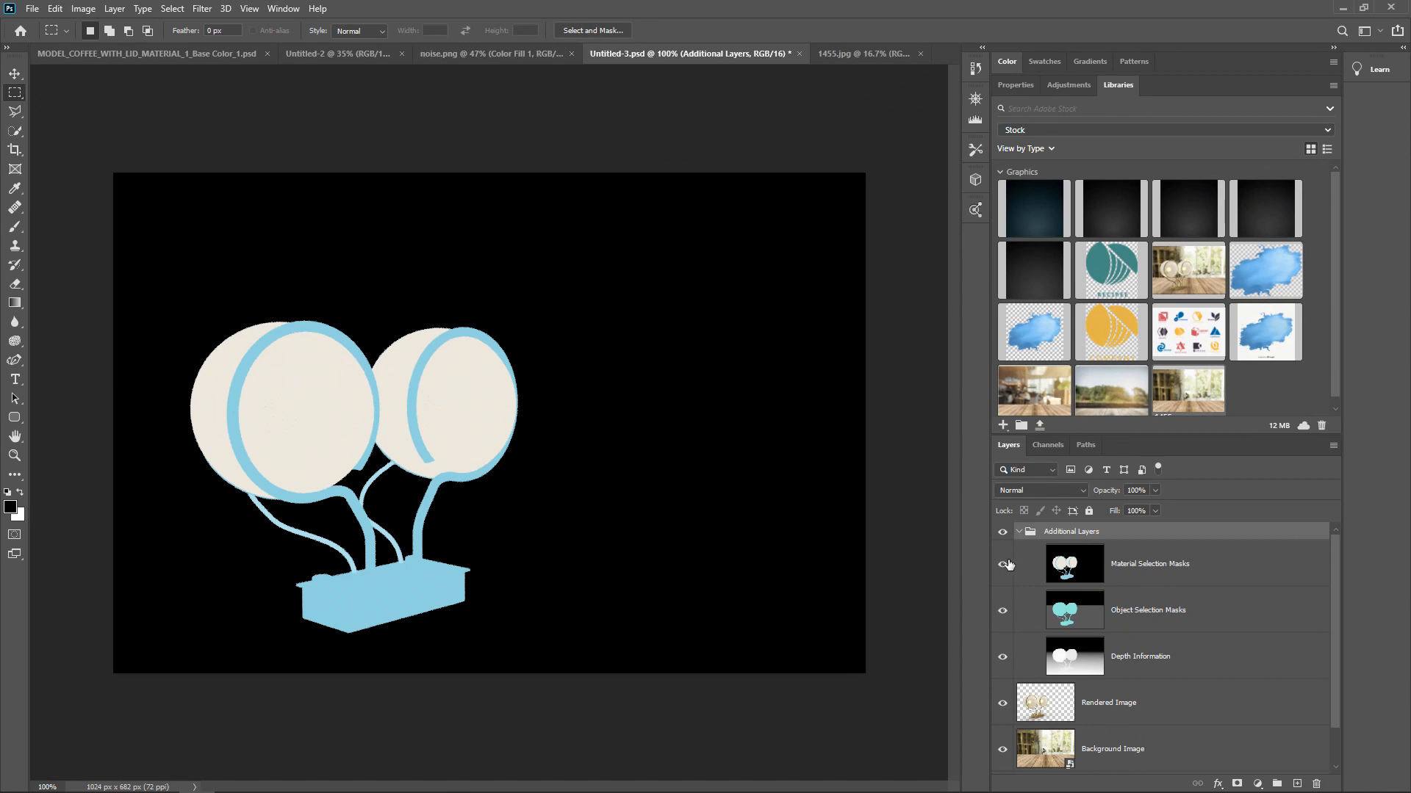
click(1003, 564)
click(1003, 611)
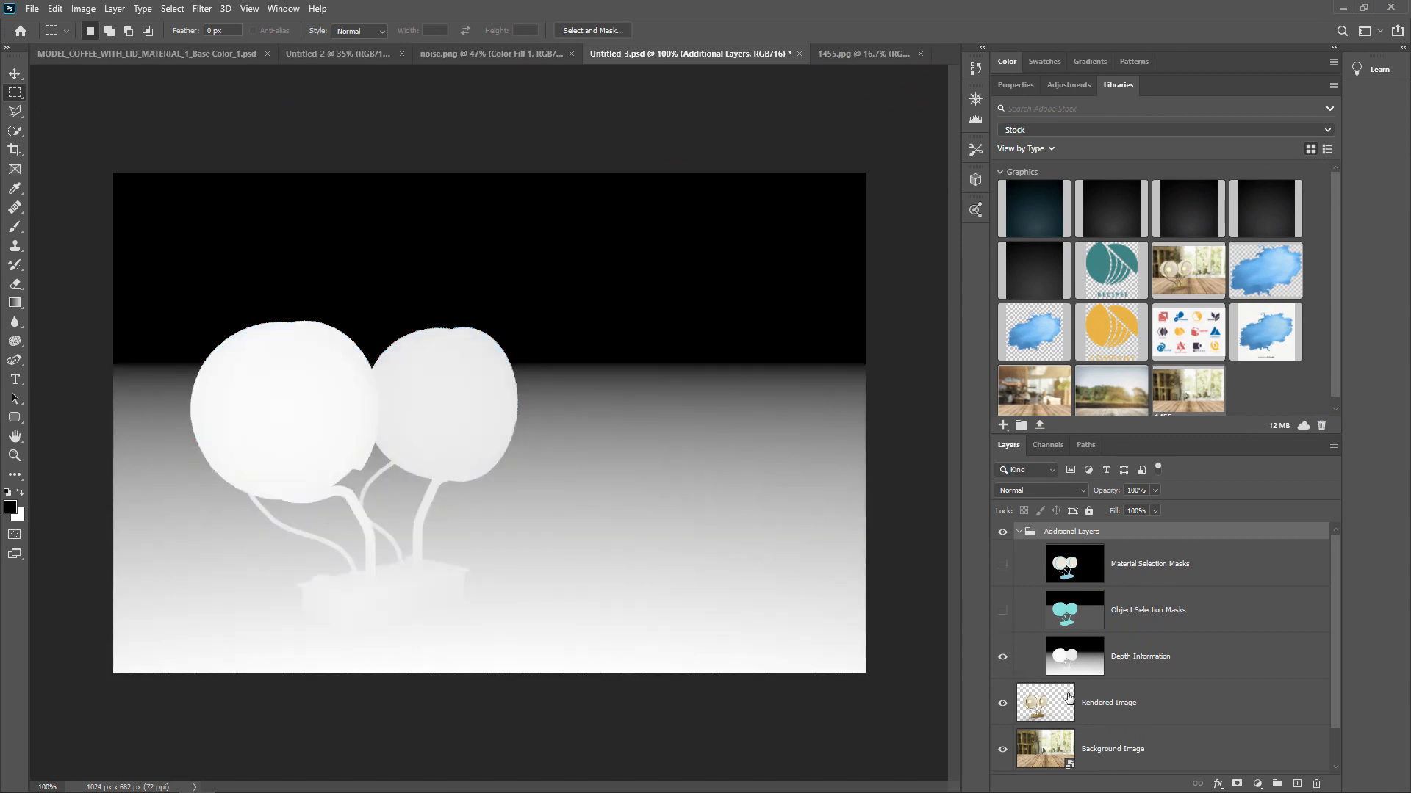
click(1003, 611)
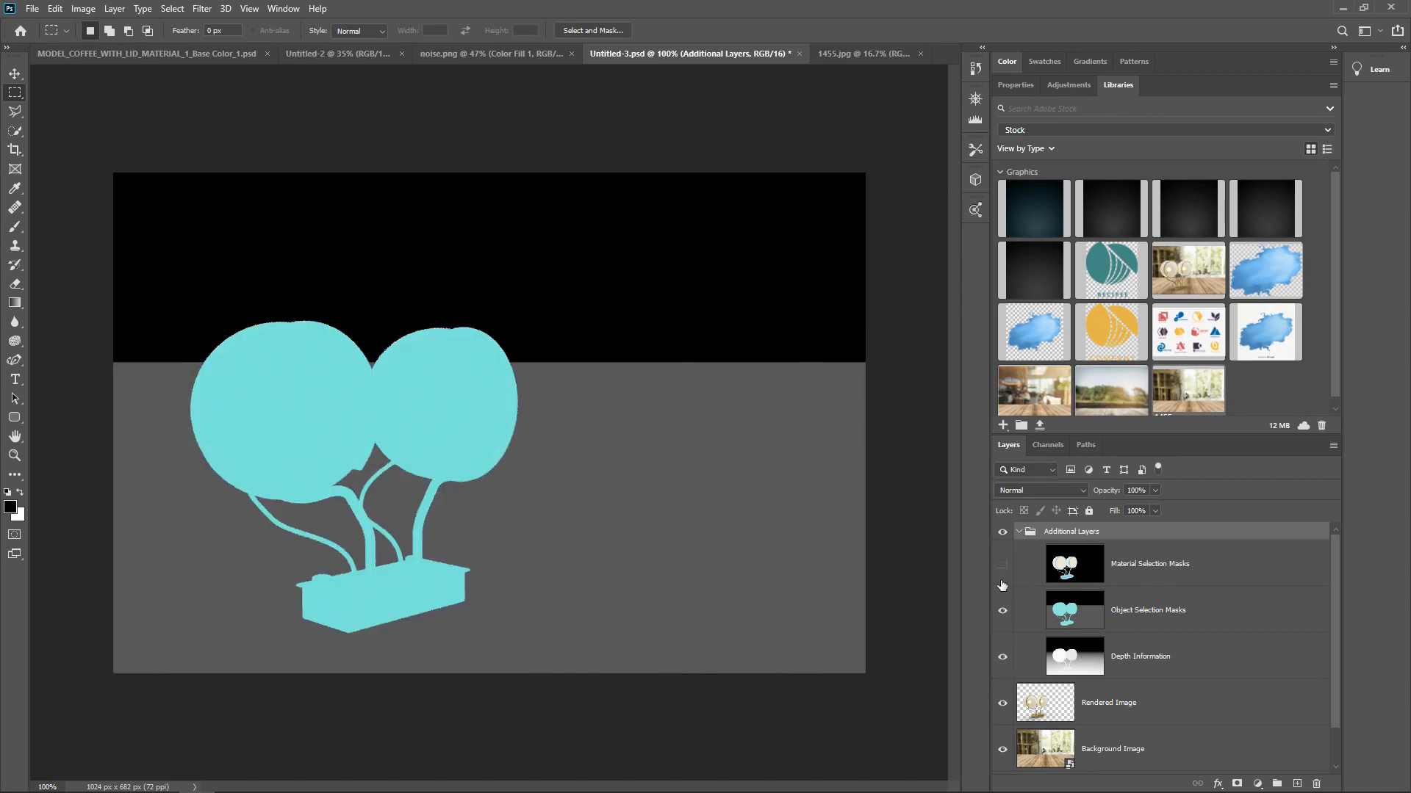
click(1002, 564)
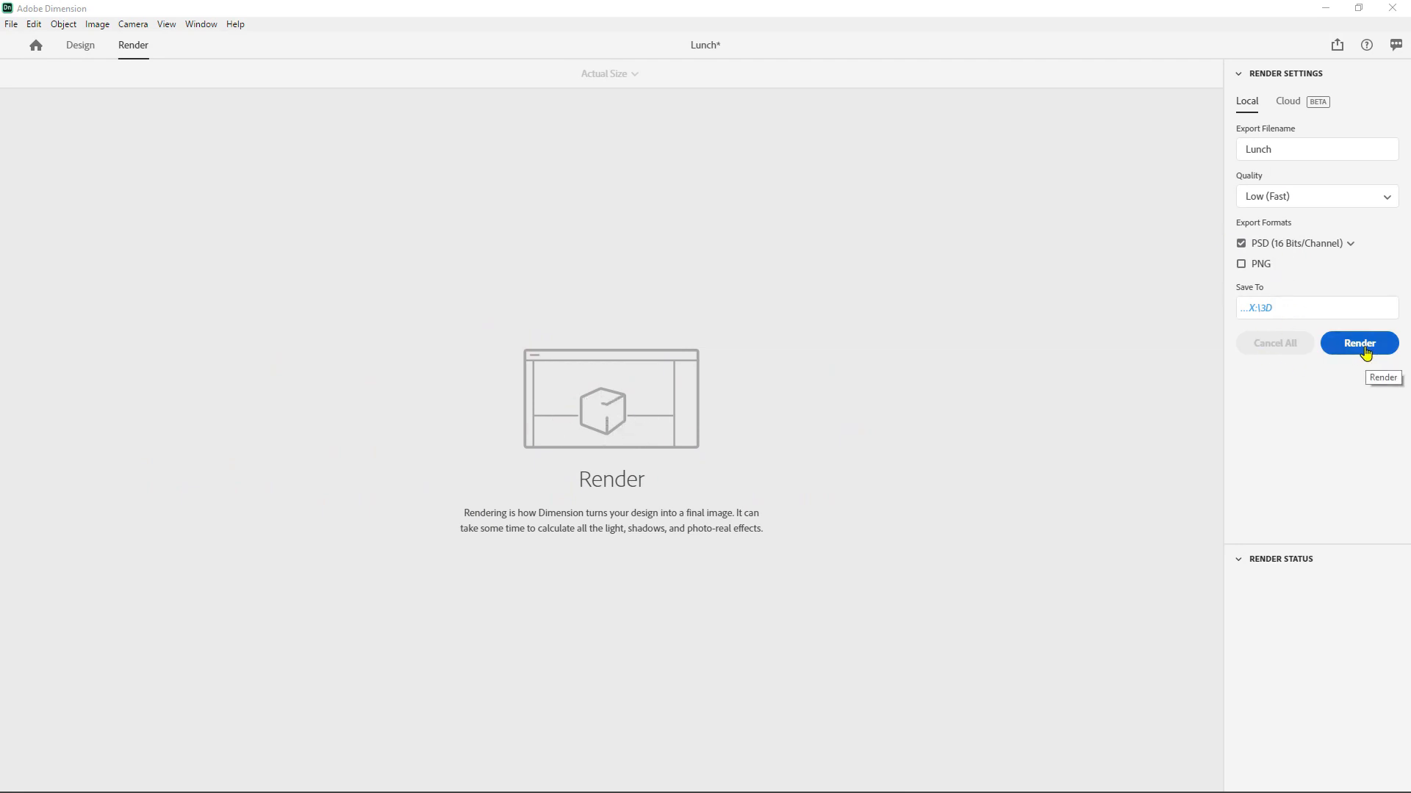
- Back in Dimension, render the Lunch scene locally as a 16-bit PSD and open the quality choices
click(1363, 345)
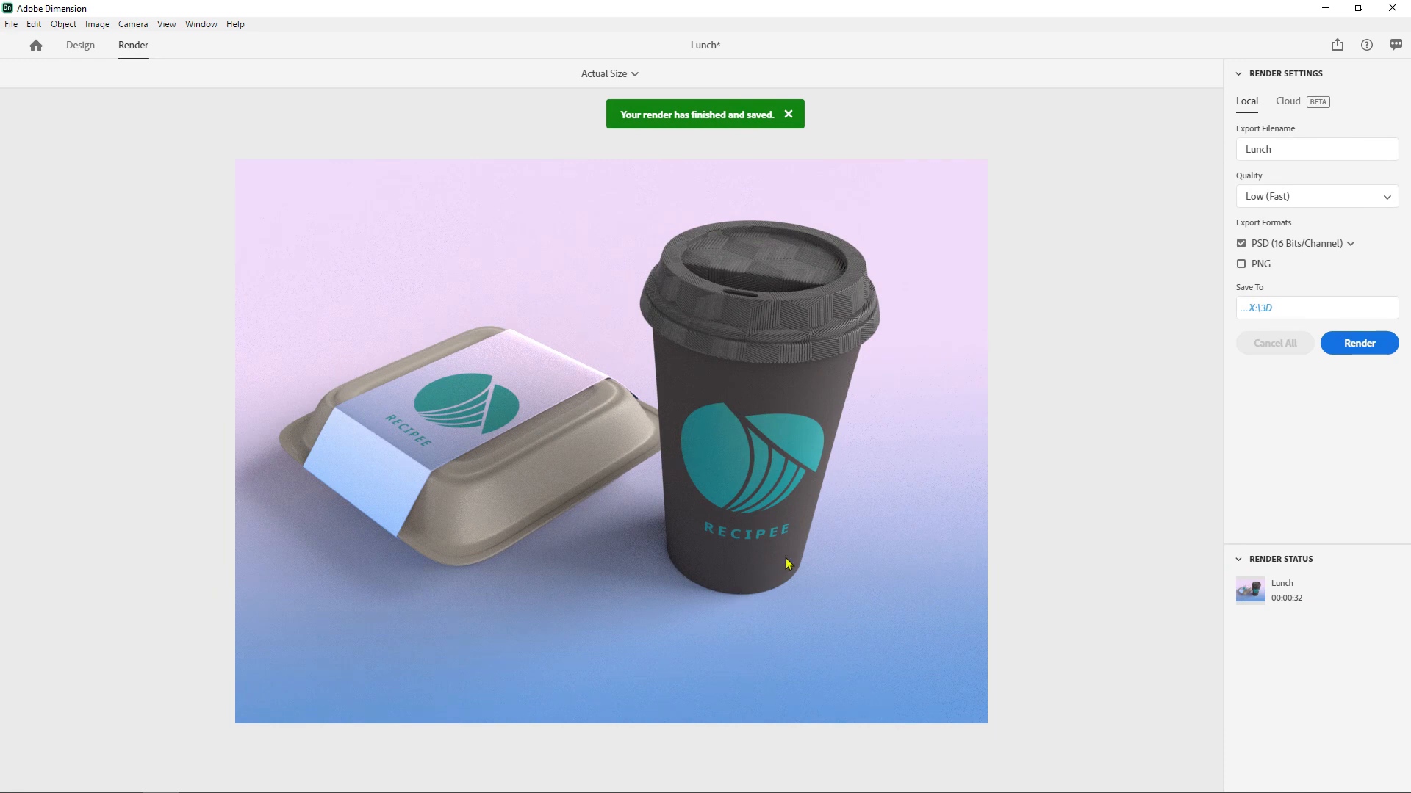
click(1304, 196)
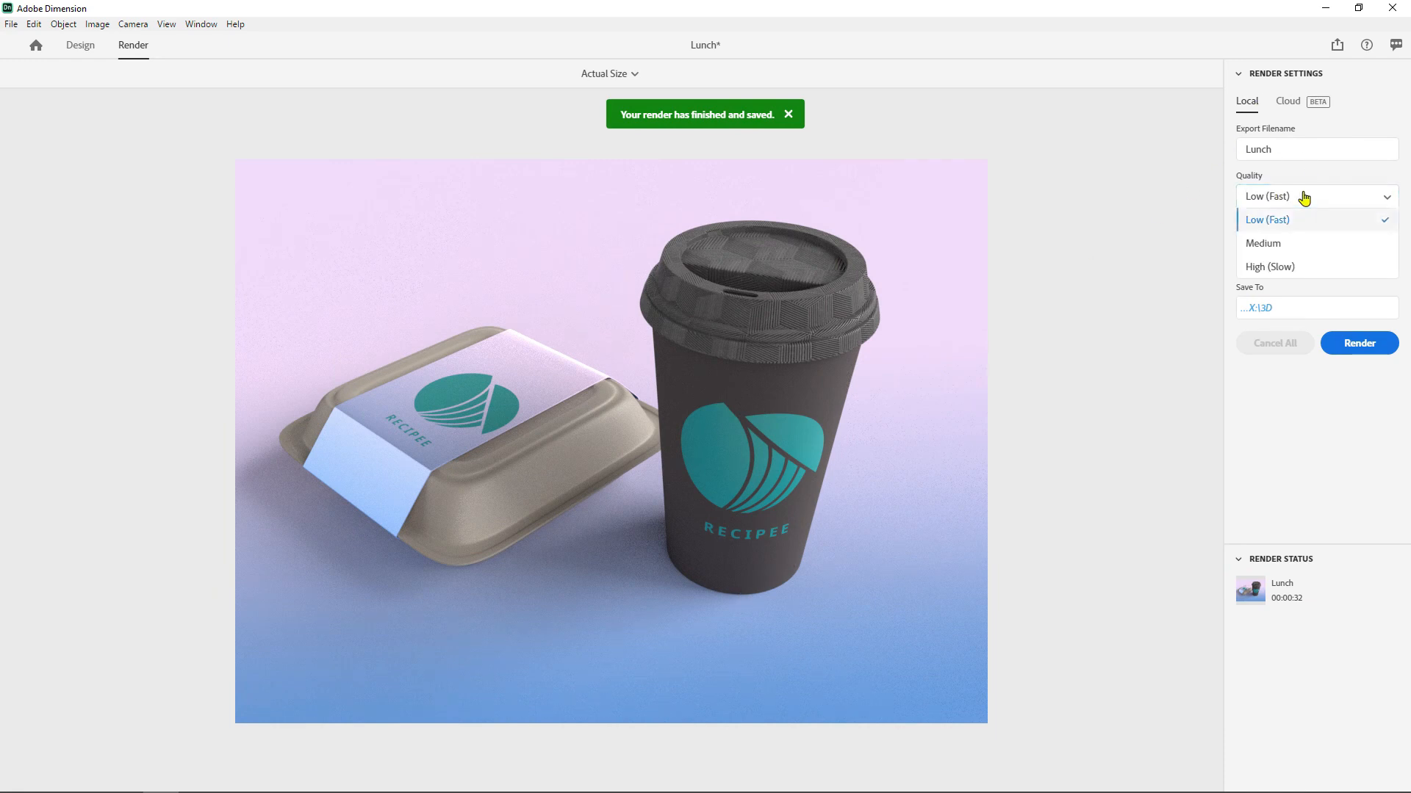